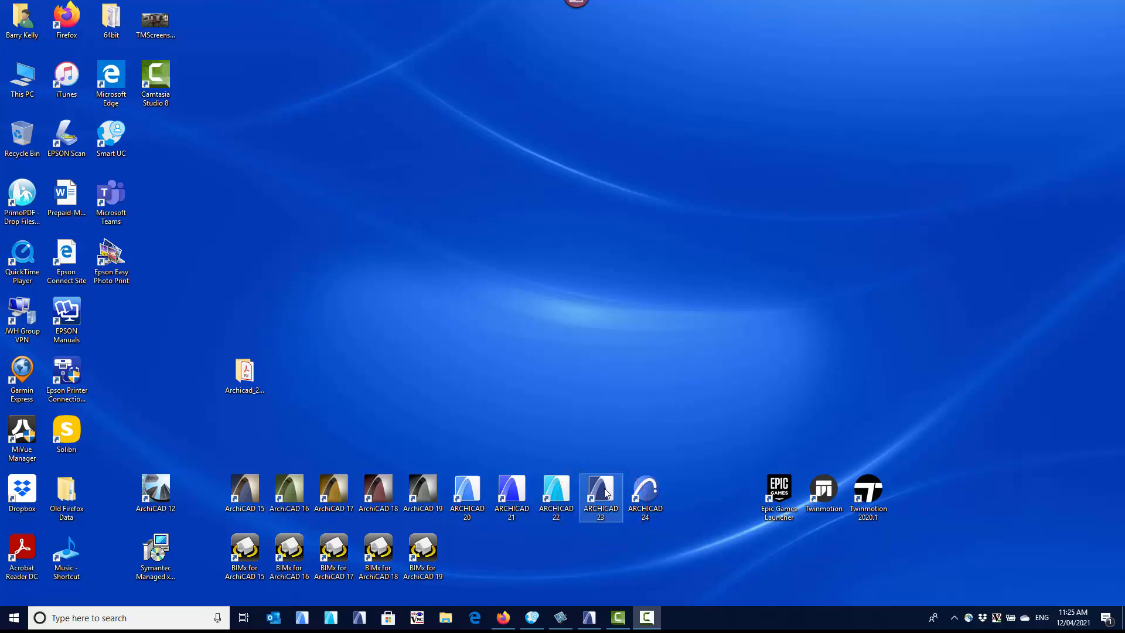
Bring up the Start ARCHICAD 23 dialog and compare the list and thumbnail views of the recent projects.
{"action": "left_click", "coordinate": [589, 617]}
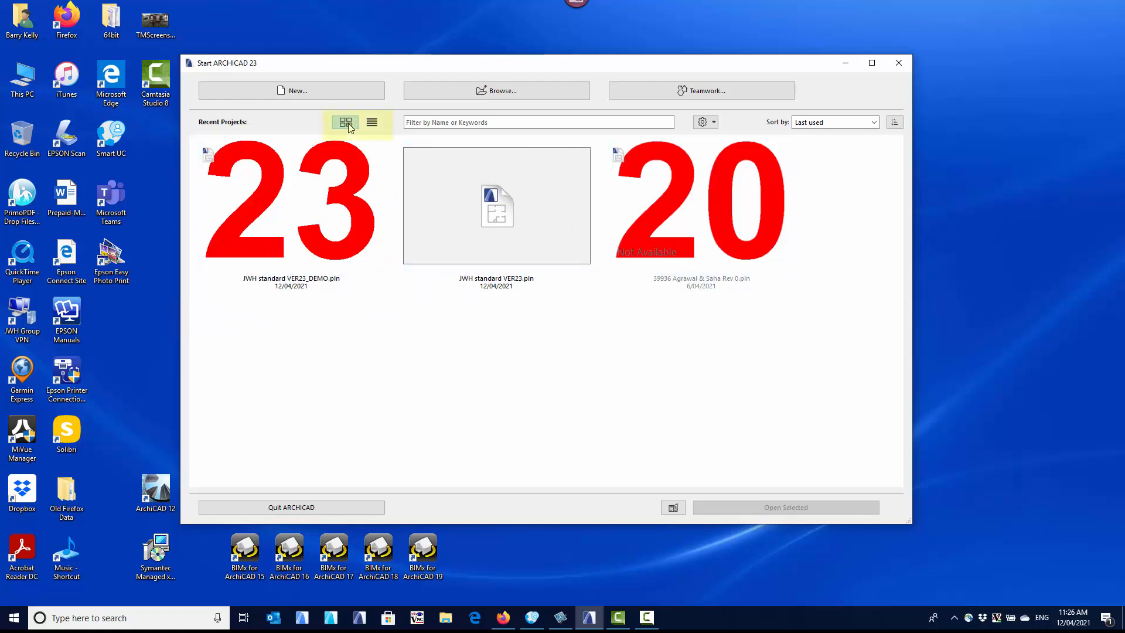
{"action": "left_click", "coordinate": [372, 122]}
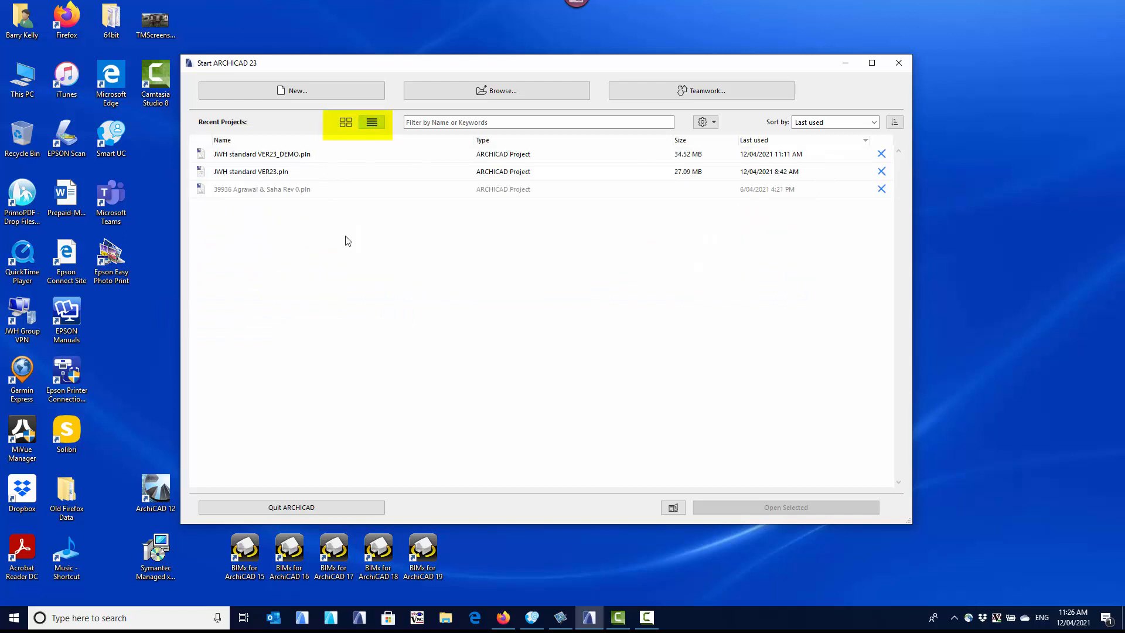
{"action": "left_click", "coordinate": [347, 124]}
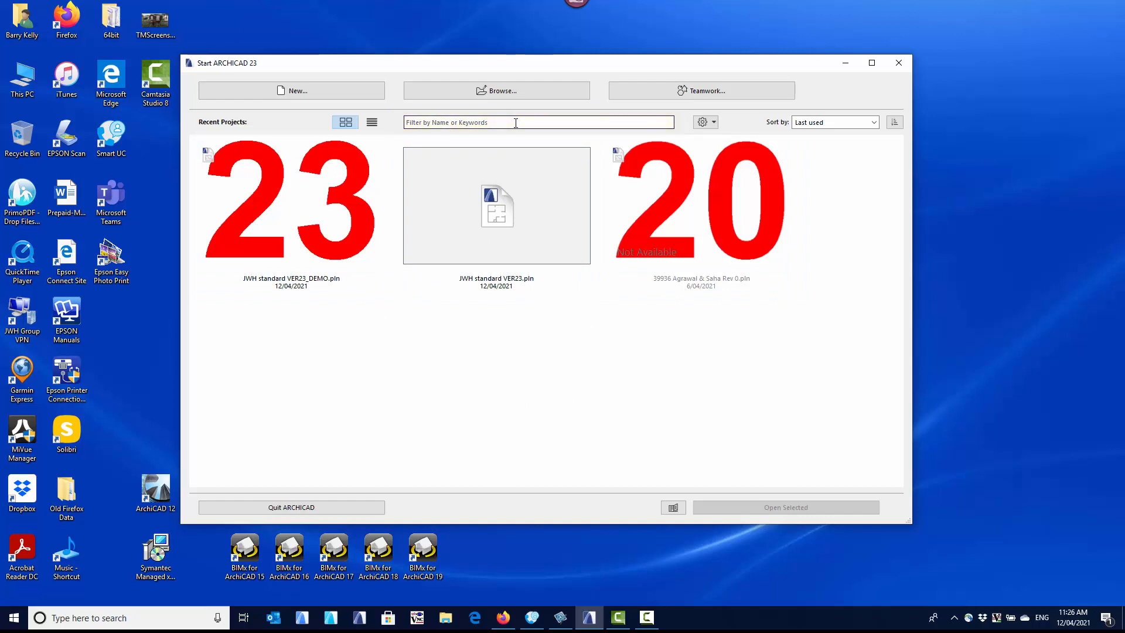
Inspect the legacy and archive opening options, and try the sorting choices and reversed order for the recent projects.
{"action": "left_click", "coordinate": [713, 123]}
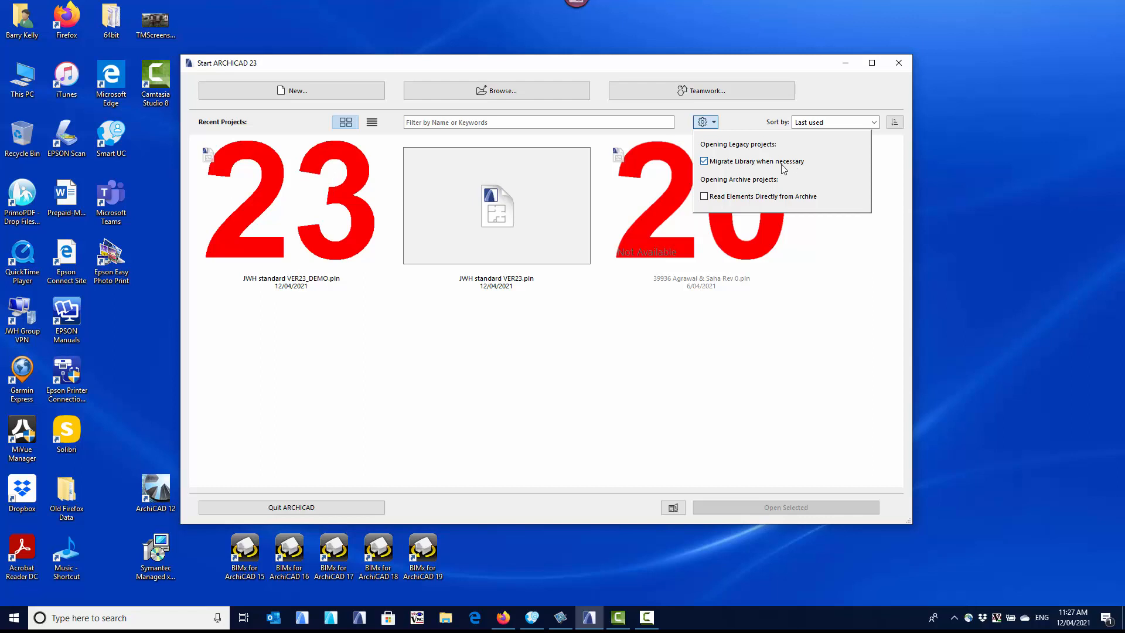
{"action": "left_click", "coordinate": [716, 124]}
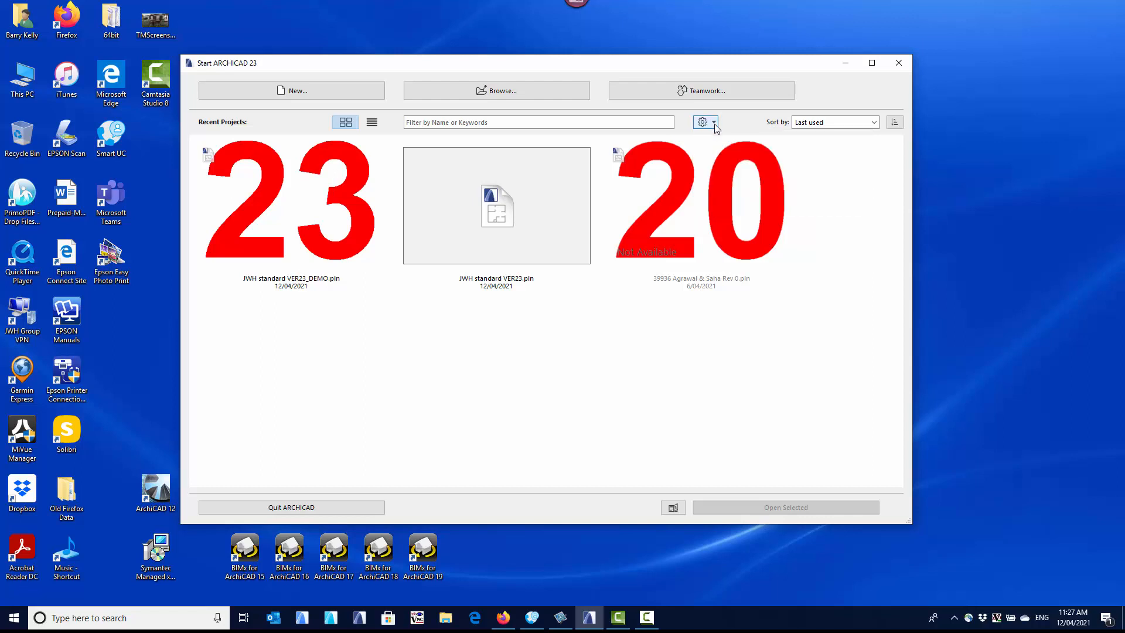
{"action": "left_click", "coordinate": [874, 123]}
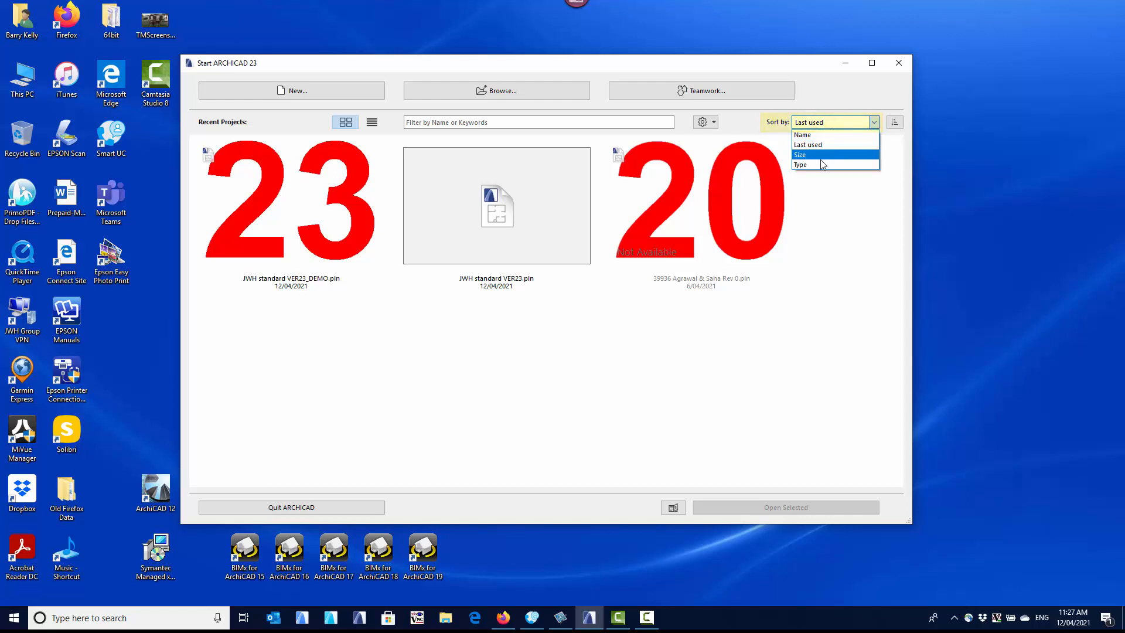
{"action": "left_click", "coordinate": [895, 124]}
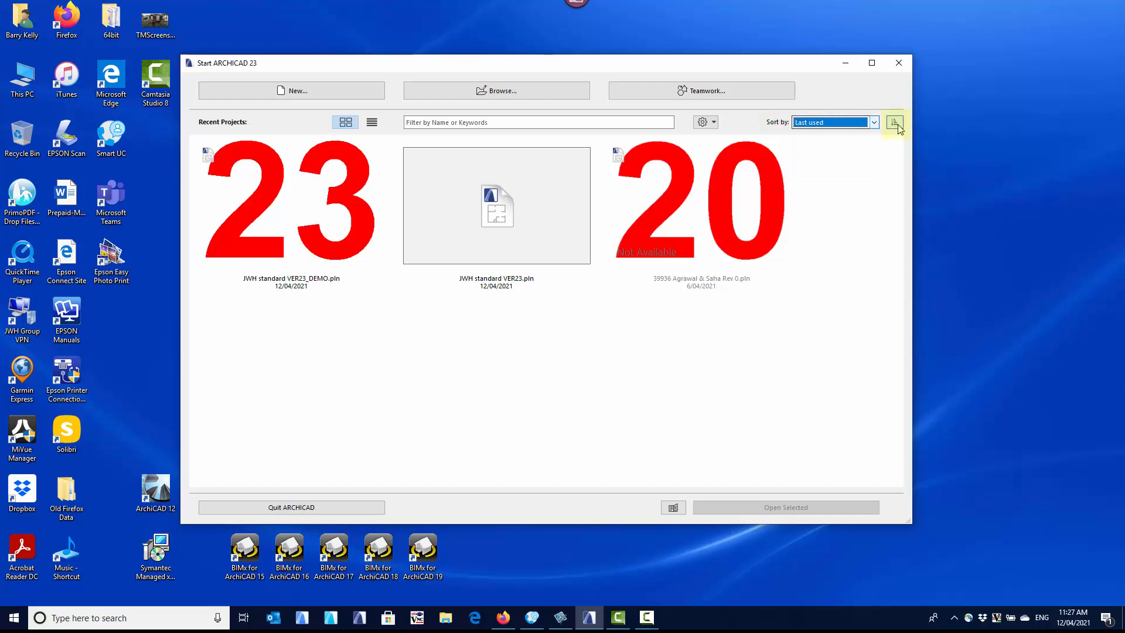
{"action": "left_click", "coordinate": [897, 124]}
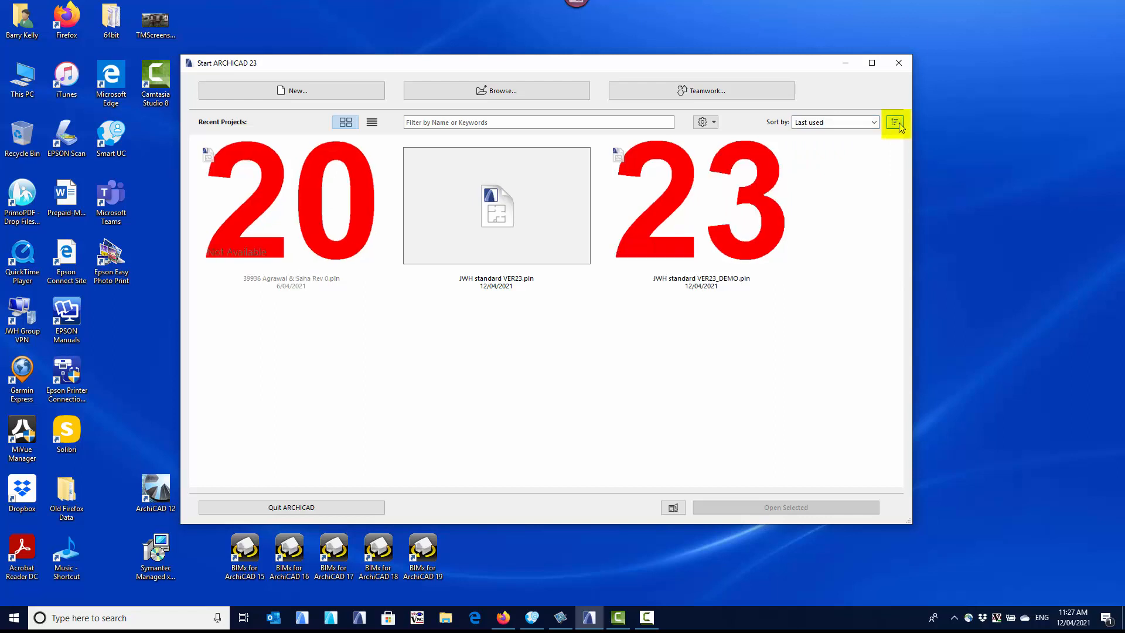
{"action": "left_click", "coordinate": [899, 126]}
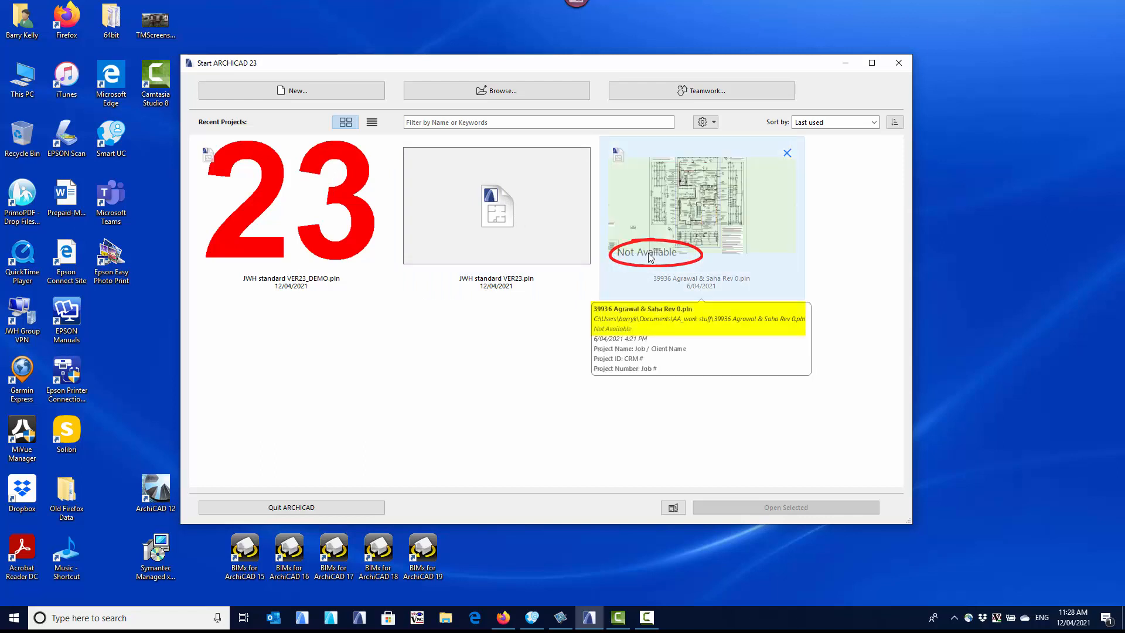
Remove the unavailable project from the recent projects and open JWH standard VER23_DEMO.pln.
{"action": "left_click", "coordinate": [787, 154]}
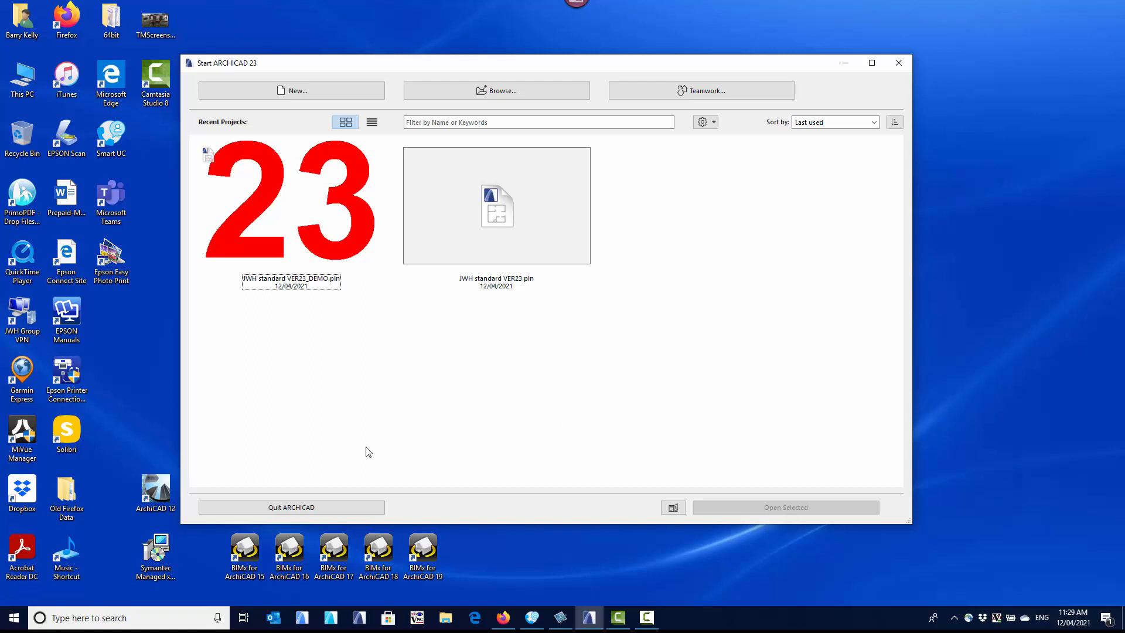
{"action": "left_click", "coordinate": [673, 508]}
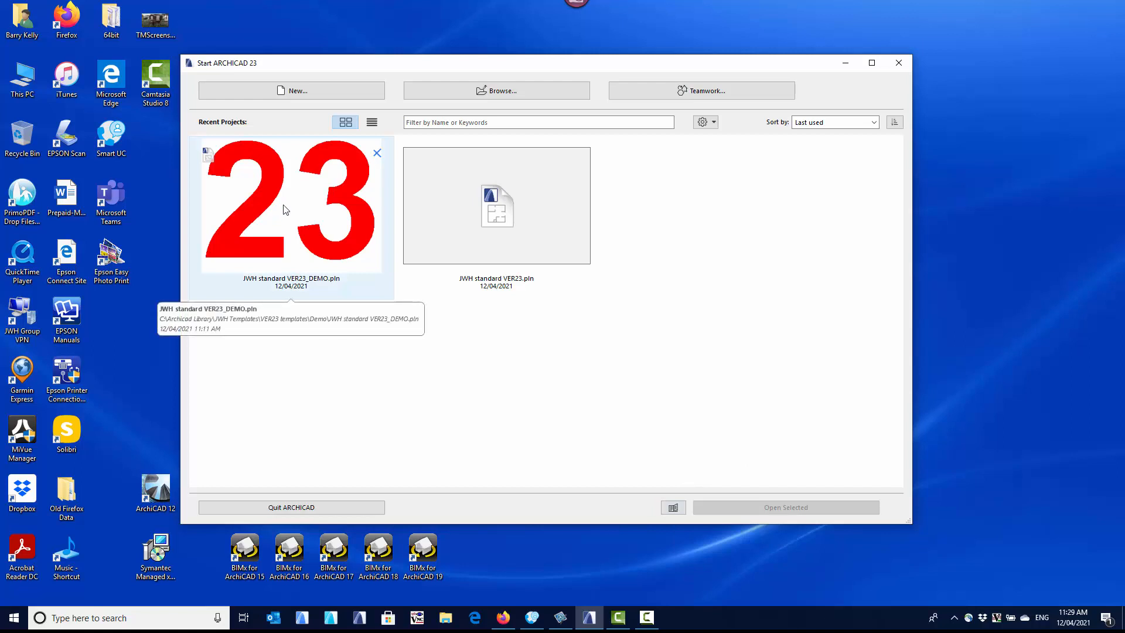
{"action": "left_click", "coordinate": [347, 200]}
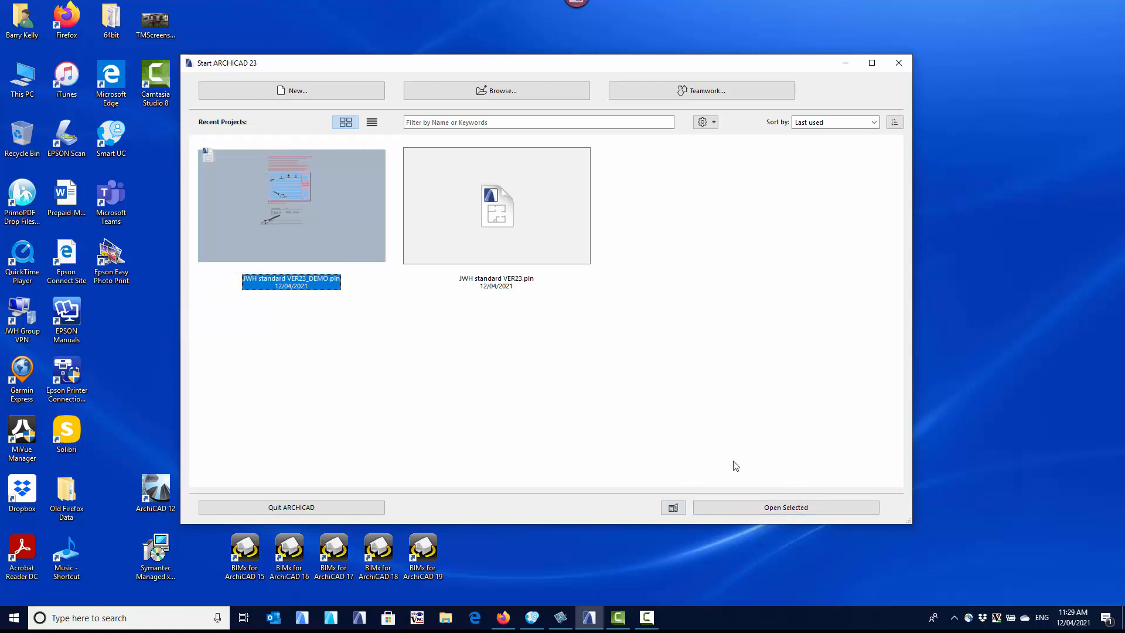
{"action": "left_click", "coordinate": [771, 509]}
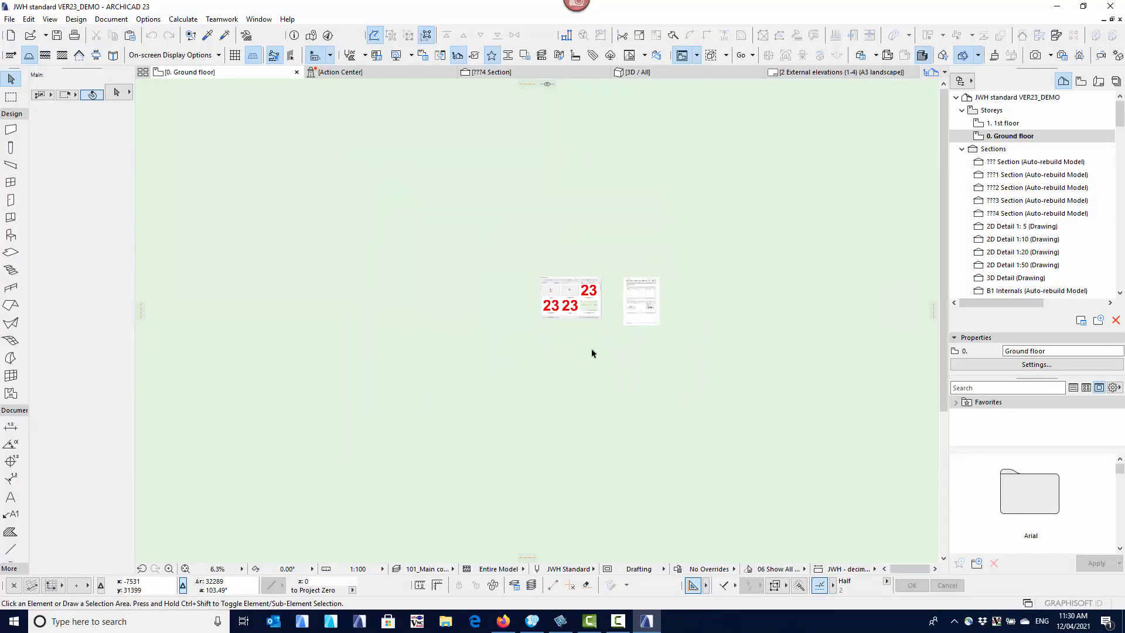
Examine the startup dialog picture and the New Startup Dialog reference page placed on the ground floor plan.
{"action": "middle_click_drag", "start_coordinate": [592, 353], "coordinate": [466, 239]}
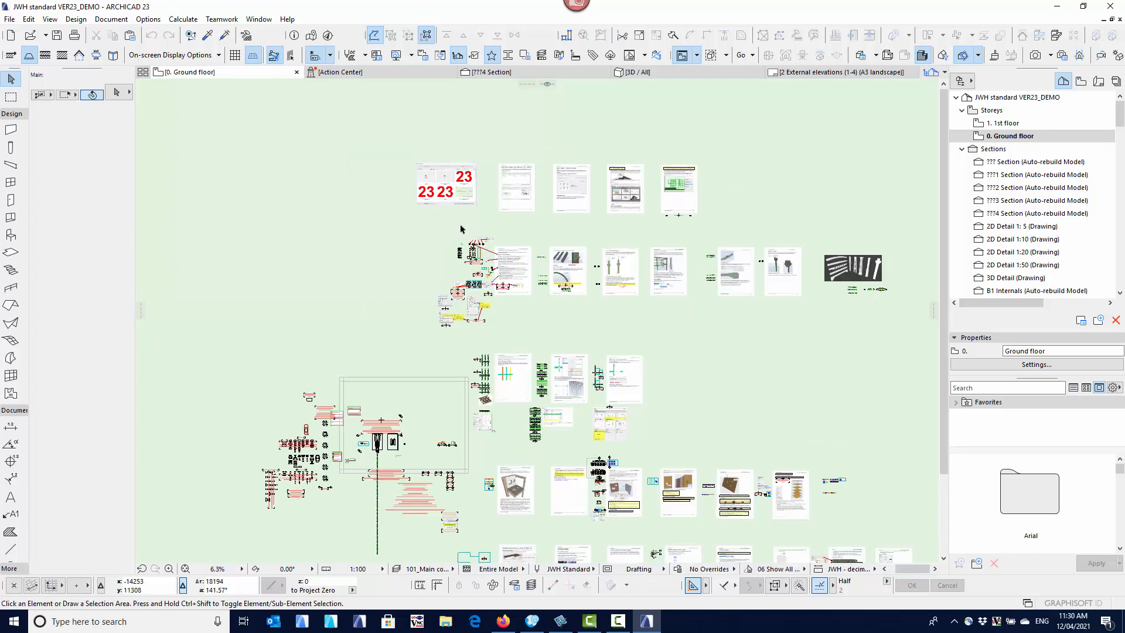
{"action": "scroll", "coordinate": [441, 180], "scroll_direction": "up", "scroll_amount": 8}
{"action": "scroll", "coordinate": [442, 178], "scroll_direction": "up", "scroll_amount": 2}
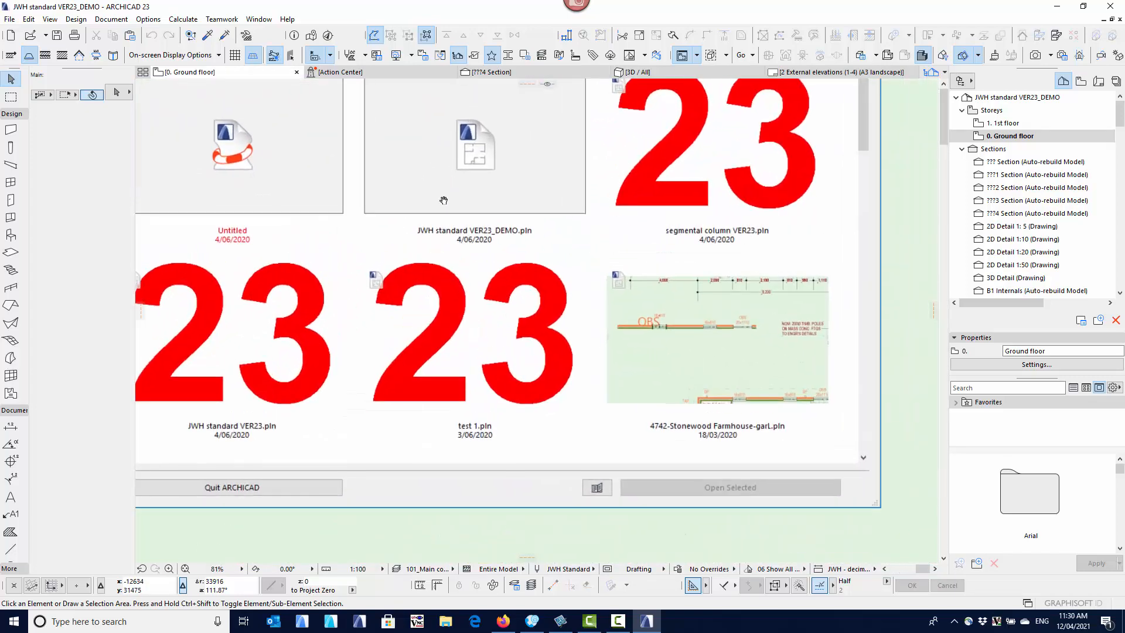
{"action": "middle_click_drag", "start_coordinate": [444, 192], "coordinate": [482, 261]}
{"action": "scroll", "coordinate": [495, 233], "scroll_direction": "down", "scroll_amount": 2}
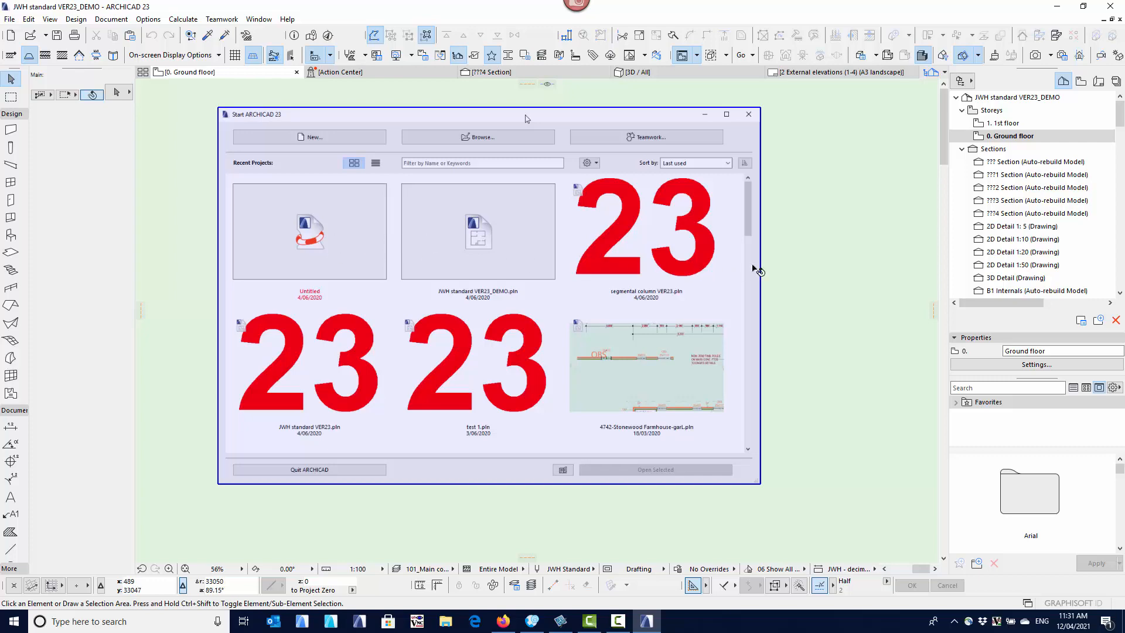
{"action": "scroll", "coordinate": [566, 260], "scroll_direction": "down", "scroll_amount": 1}
{"action": "middle_click_drag", "start_coordinate": [566, 260], "coordinate": [333, 267]}
{"action": "middle_click_drag", "start_coordinate": [590, 310], "coordinate": [439, 294]}
{"action": "scroll", "coordinate": [589, 270], "scroll_direction": "up", "scroll_amount": 1}
{"action": "middle_click_drag", "start_coordinate": [588, 270], "coordinate": [539, 269]}
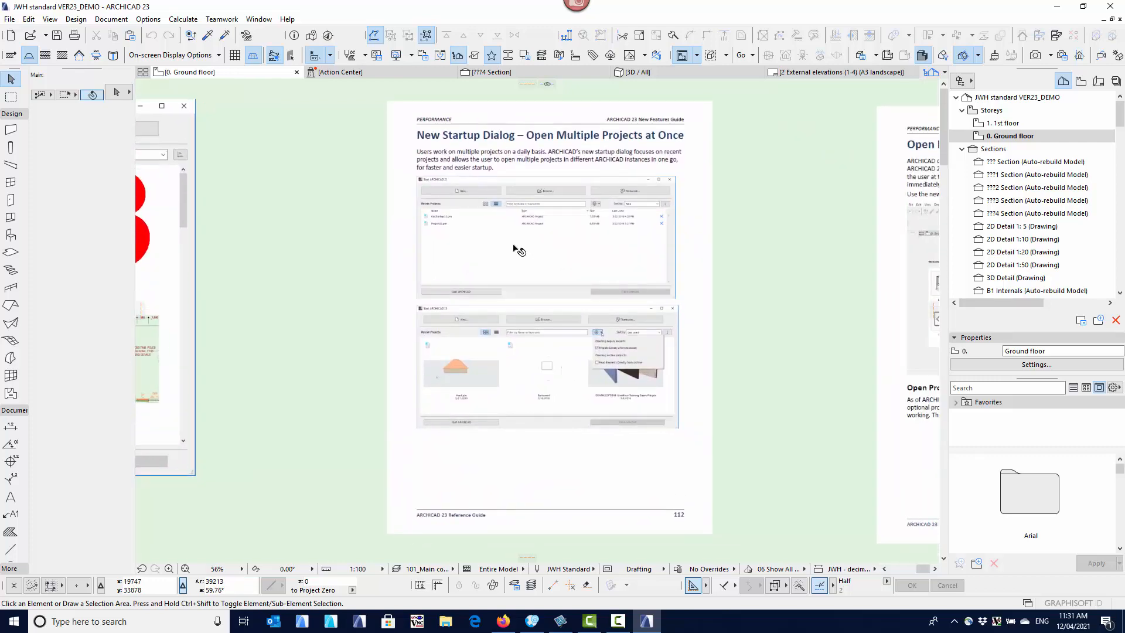
{"action": "left_click", "coordinate": [287, 19]}
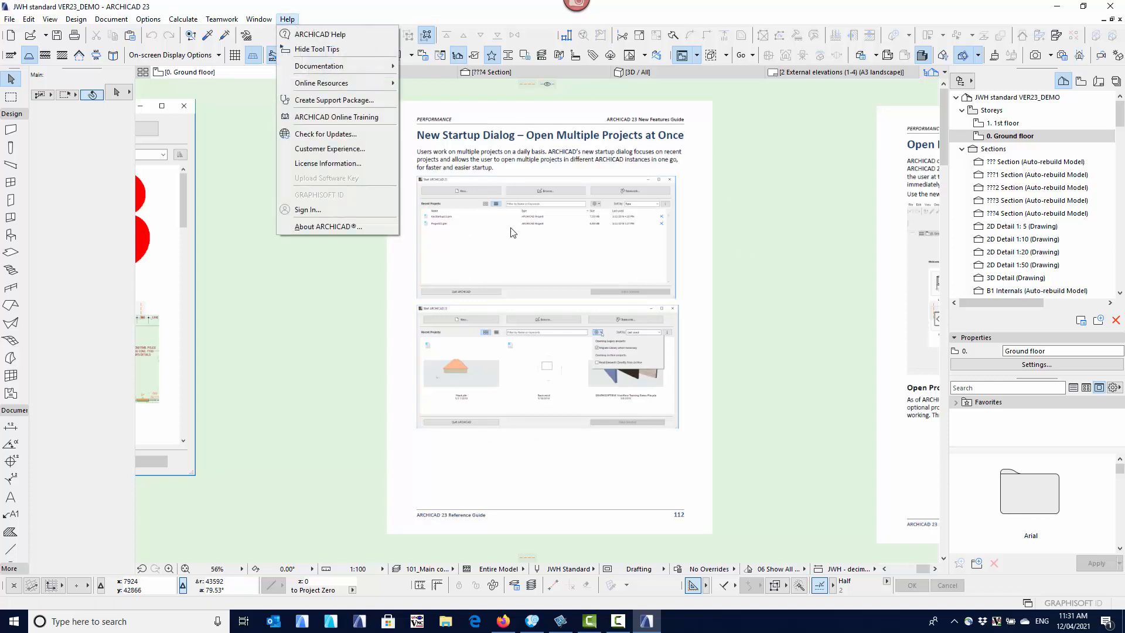
{"action": "left_click", "coordinate": [350, 282]}
{"action": "scroll", "coordinate": [493, 225], "scroll_direction": "up", "scroll_amount": 5}
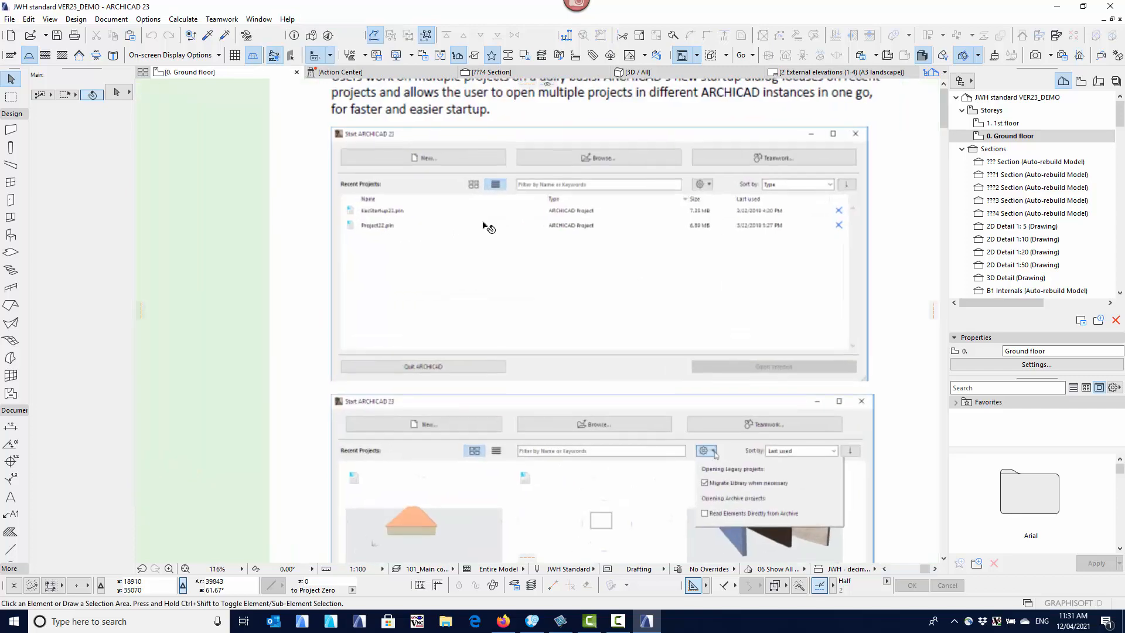
{"action": "scroll", "coordinate": [380, 236], "scroll_direction": "down", "scroll_amount": 7}
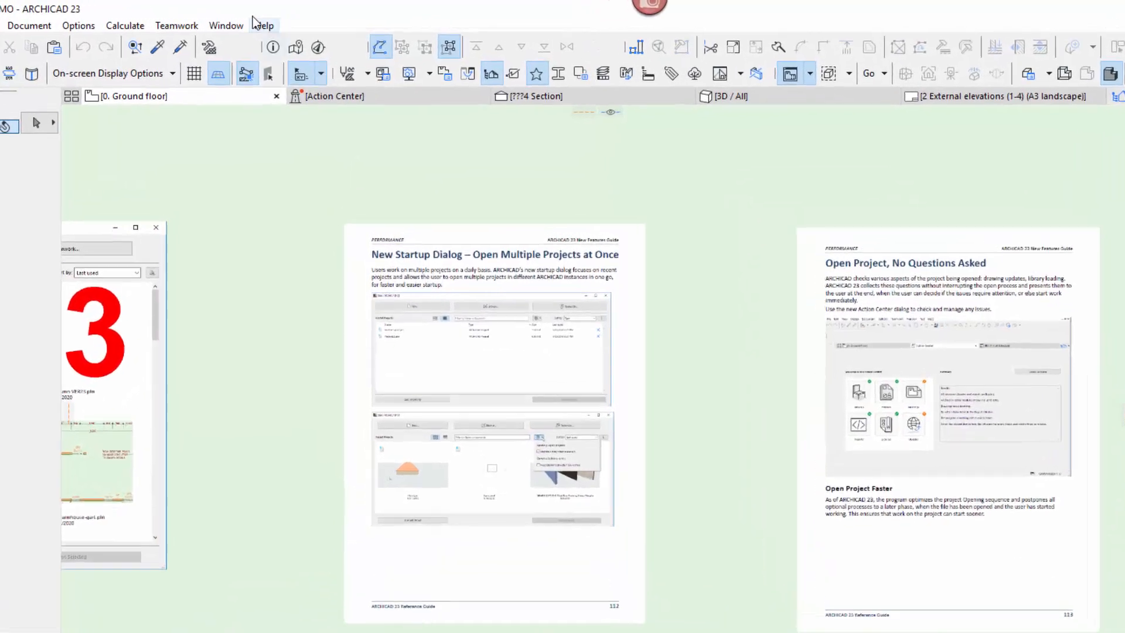
Open the ARCHICAD 23 Reference Guide from the program's help documentation.
{"action": "left_click", "coordinate": [259, 27]}
{"action": "mouse_move", "coordinate": [401, 94]}
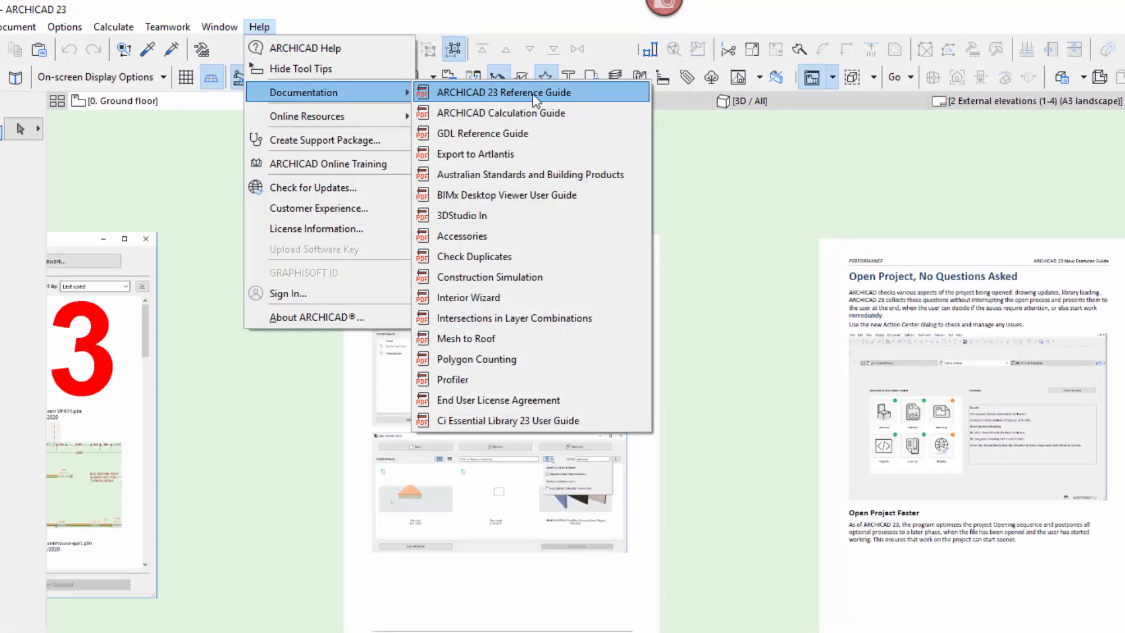
{"action": "left_click", "coordinate": [595, 95]}
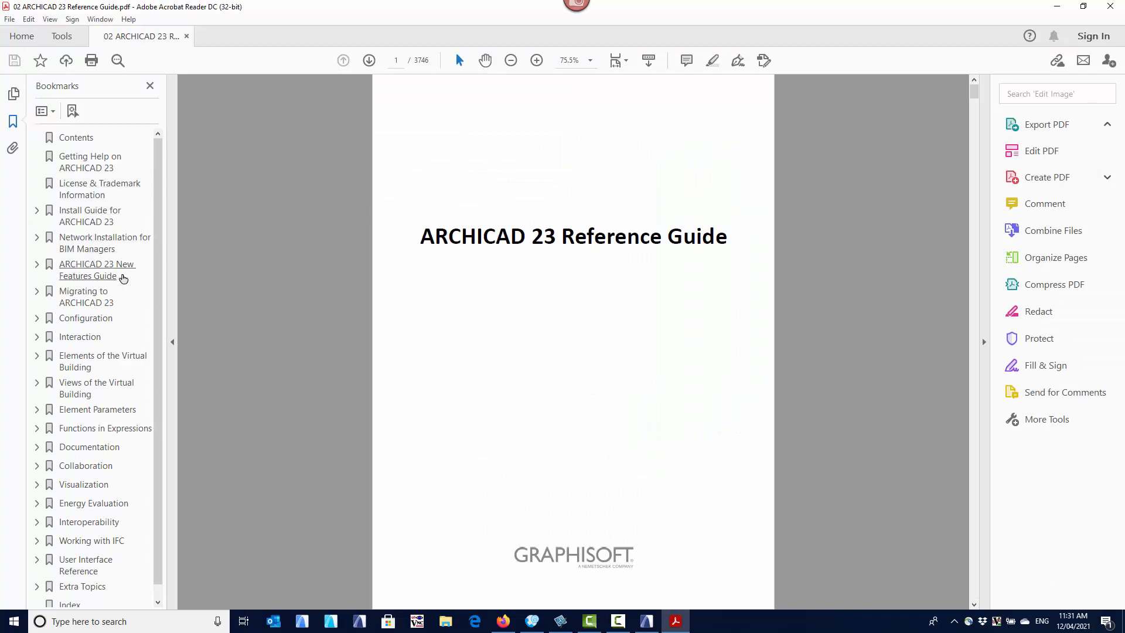
Browse the ARCHICAD 23 New Features Guide chapter through its beam and column pages, and close the PDF.
{"action": "left_click", "coordinate": [123, 277]}
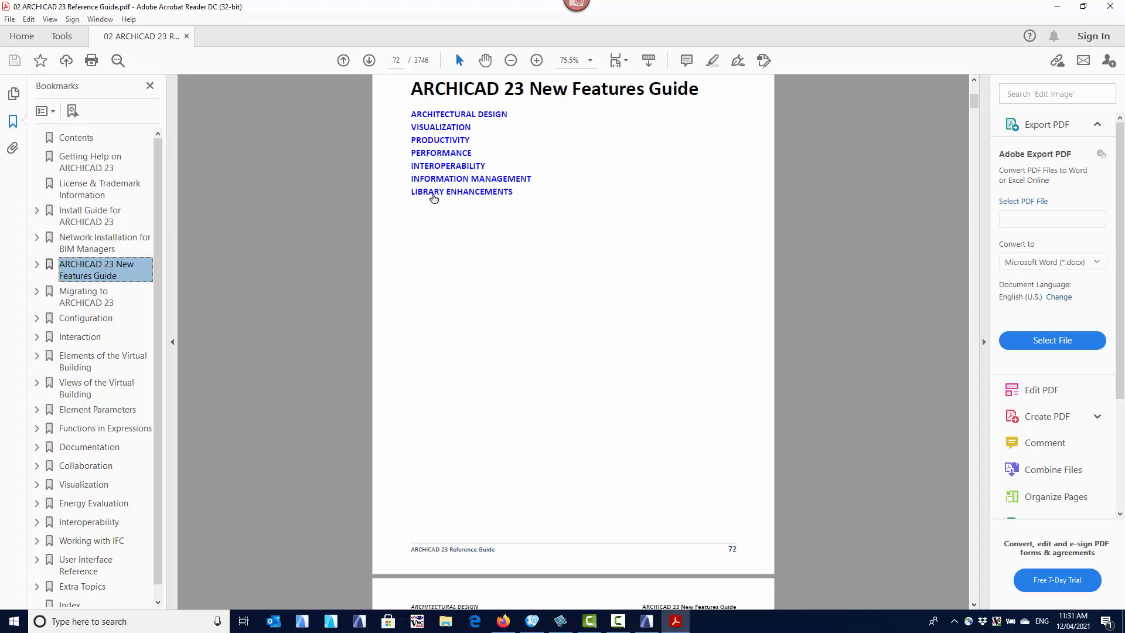
{"action": "scroll", "coordinate": [457, 316], "scroll_direction": "down", "scroll_amount": 5}
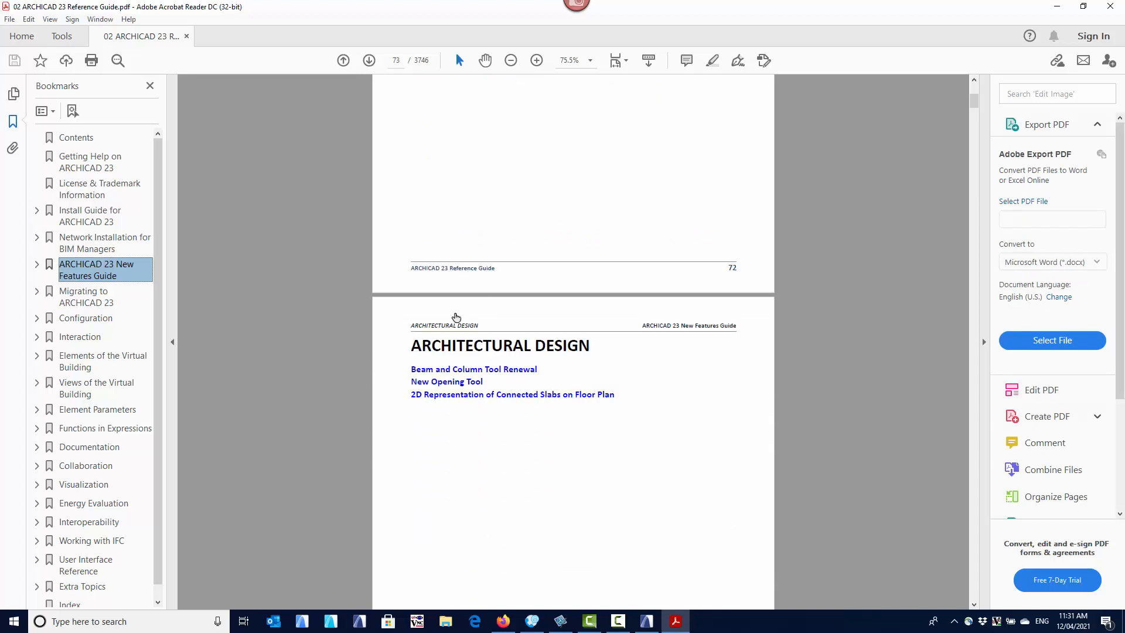
{"action": "scroll", "coordinate": [456, 317], "scroll_direction": "down", "scroll_amount": 20}
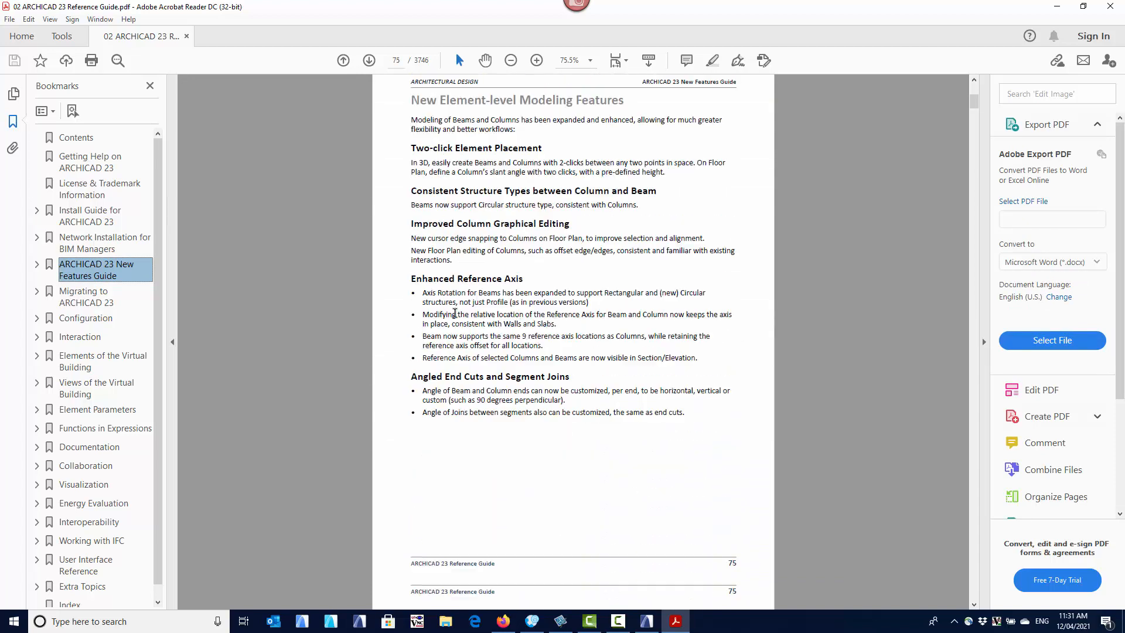
{"action": "scroll", "coordinate": [454, 313], "scroll_direction": "down", "scroll_amount": 7}
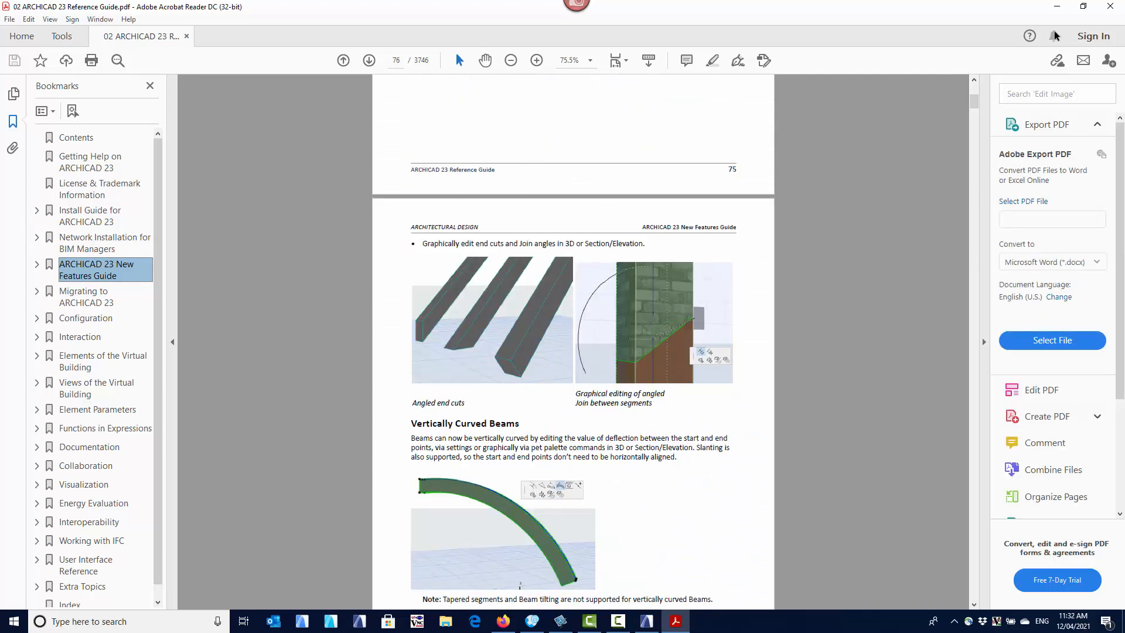
{"action": "left_click", "coordinate": [1110, 7]}
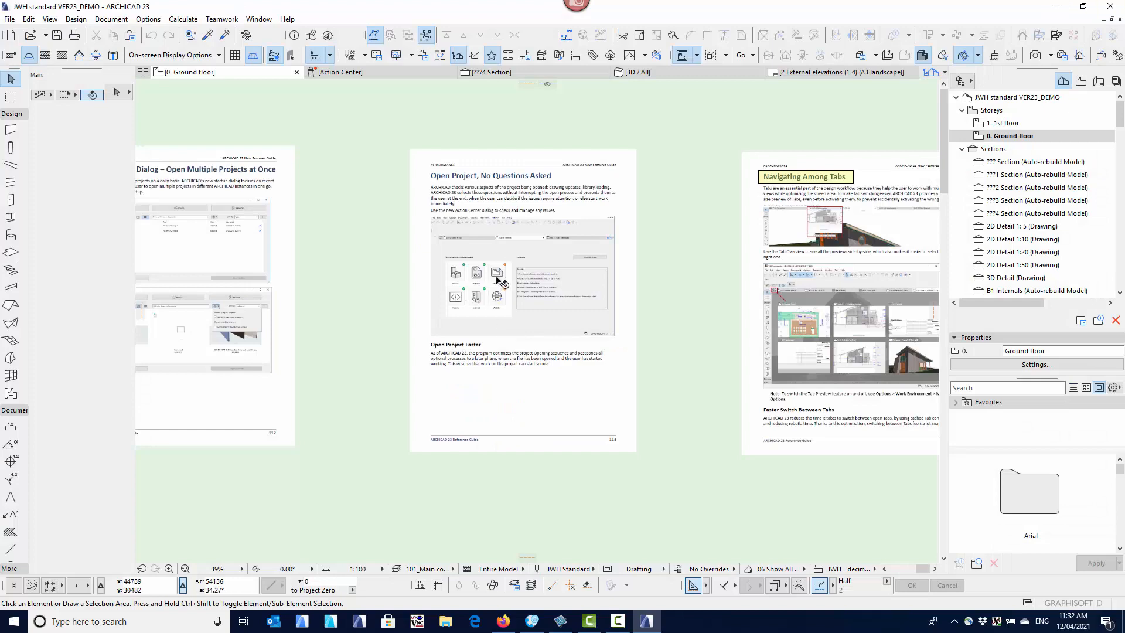
Review the Open Project, No Questions Asked page on the ground floor plan and open the Action Center.
{"action": "scroll", "coordinate": [503, 246], "scroll_direction": "up", "scroll_amount": 4}
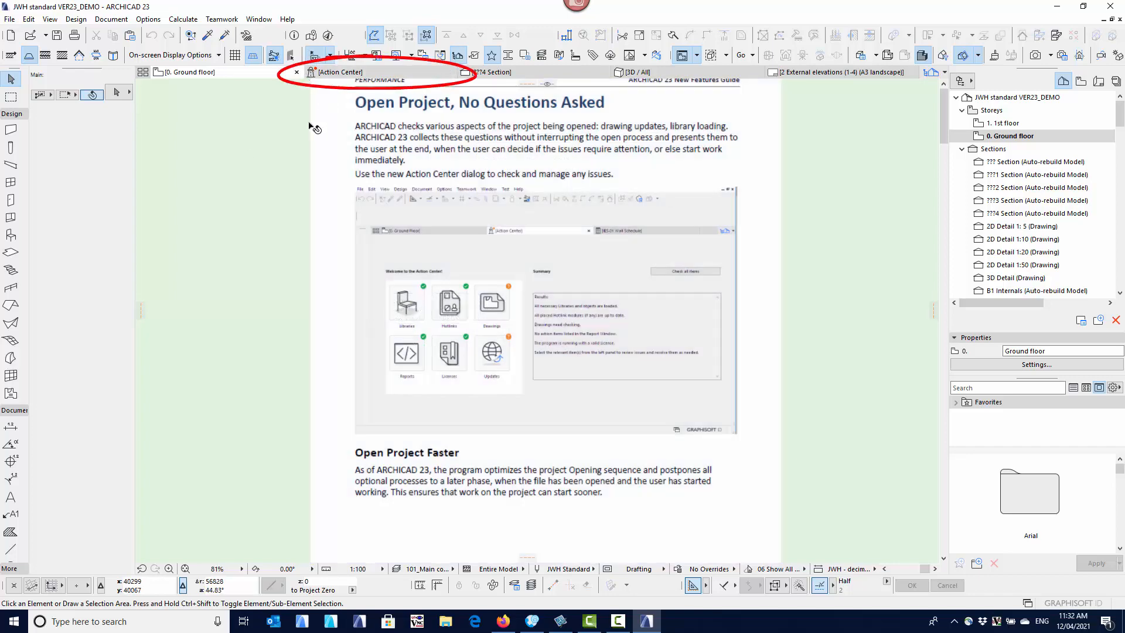
{"action": "middle_click_drag", "start_coordinate": [295, 142], "coordinate": [299, 209]}
{"action": "mouse_move", "coordinate": [346, 75]}
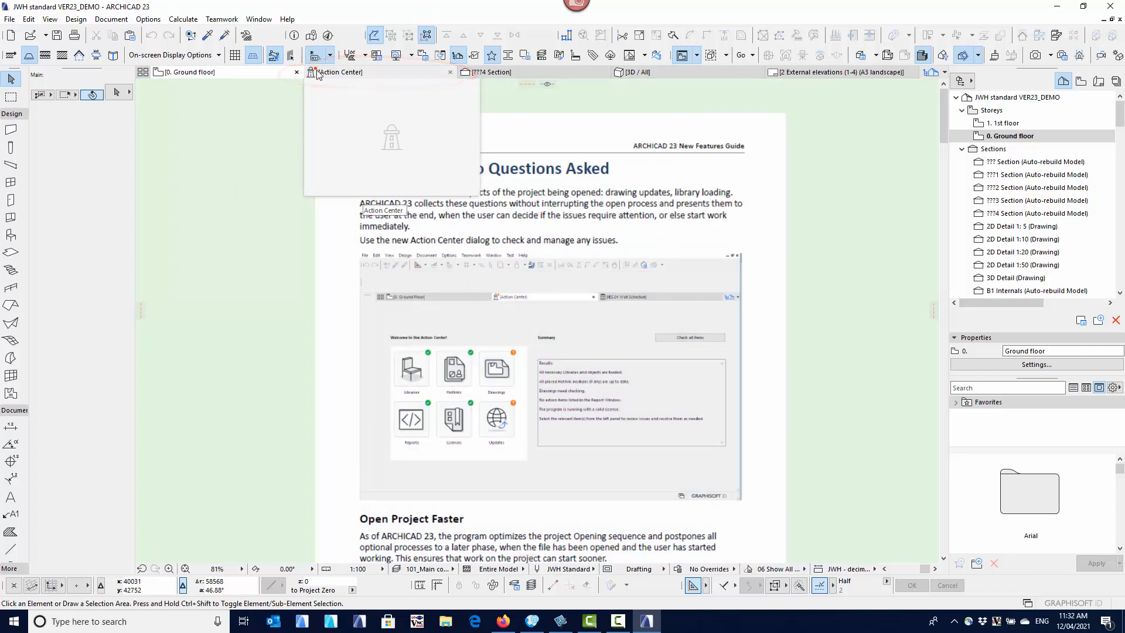
{"action": "left_click", "coordinate": [344, 74]}
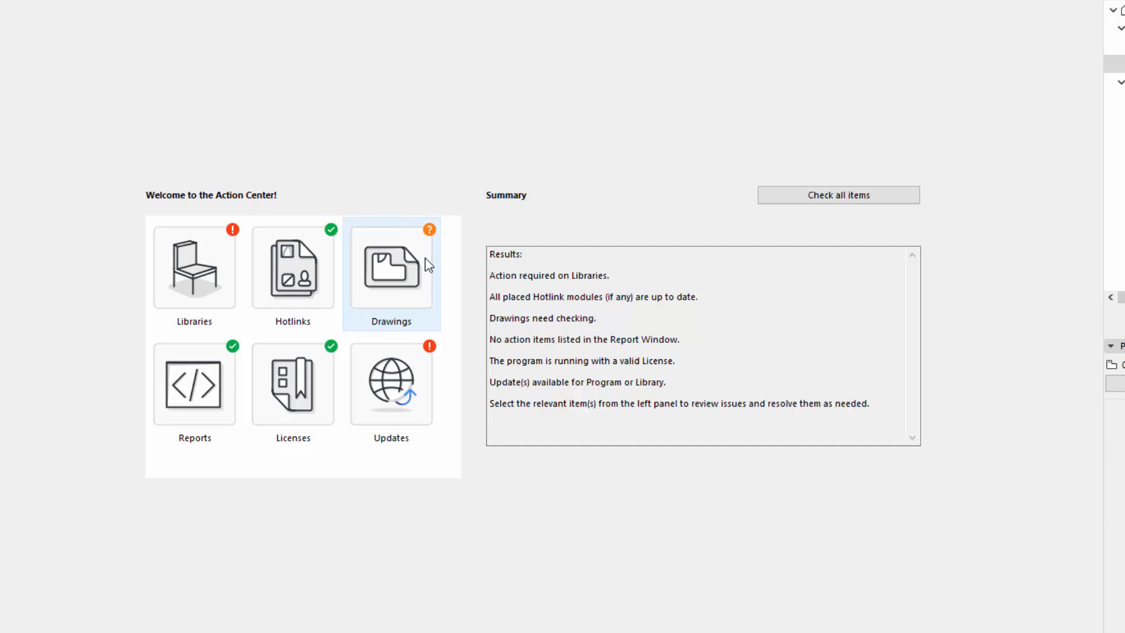
Recheck the project's libraries in the Action Center and return to the summary of all items.
{"action": "left_click", "coordinate": [202, 267]}
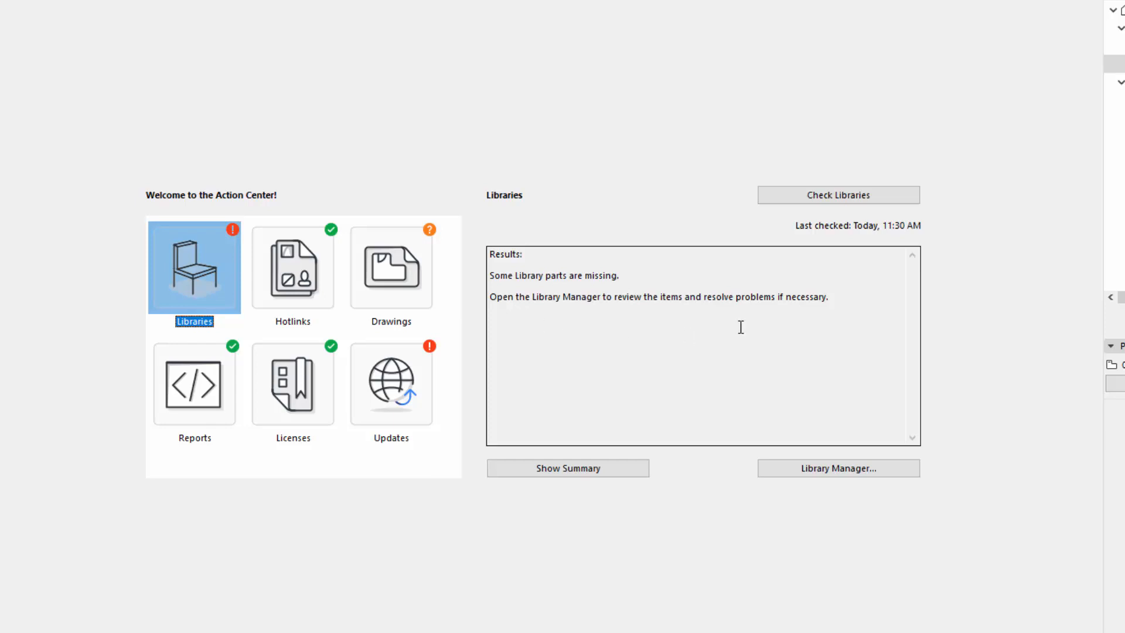
{"action": "left_click", "coordinate": [861, 198]}
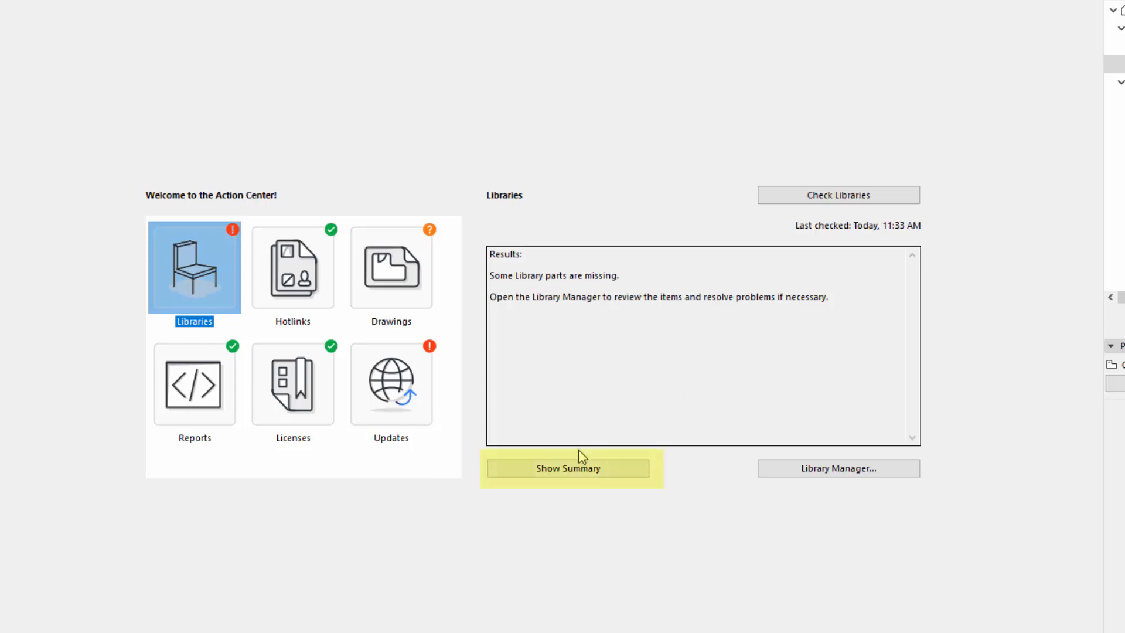
{"action": "left_click", "coordinate": [579, 469]}
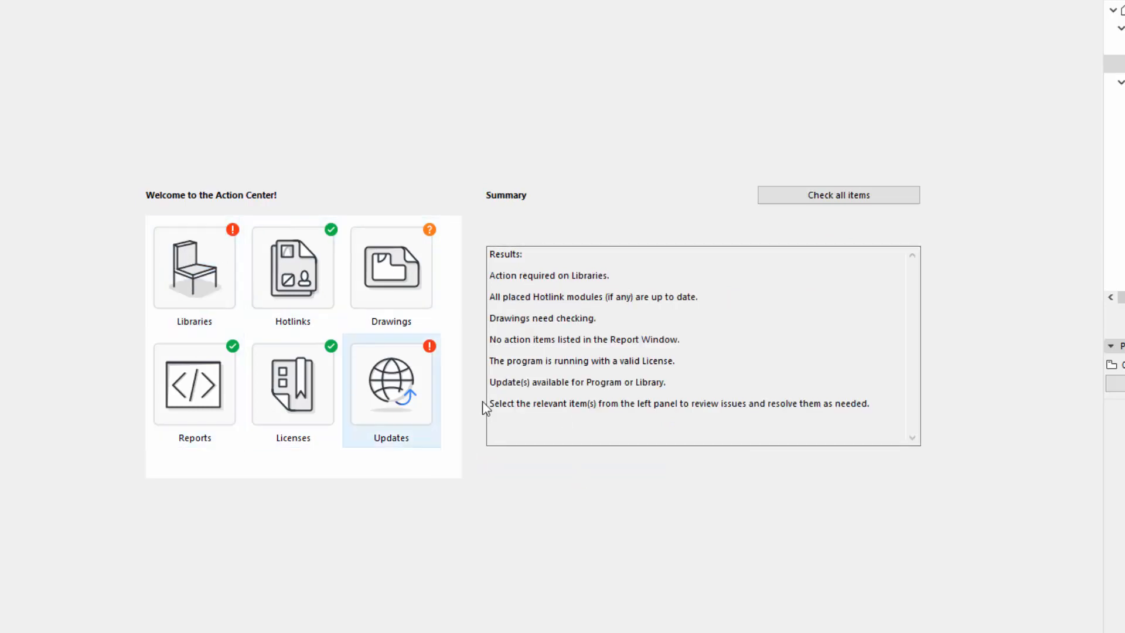
Open the Library Manager from the Action Center's Libraries item.
{"action": "left_click", "coordinate": [183, 302]}
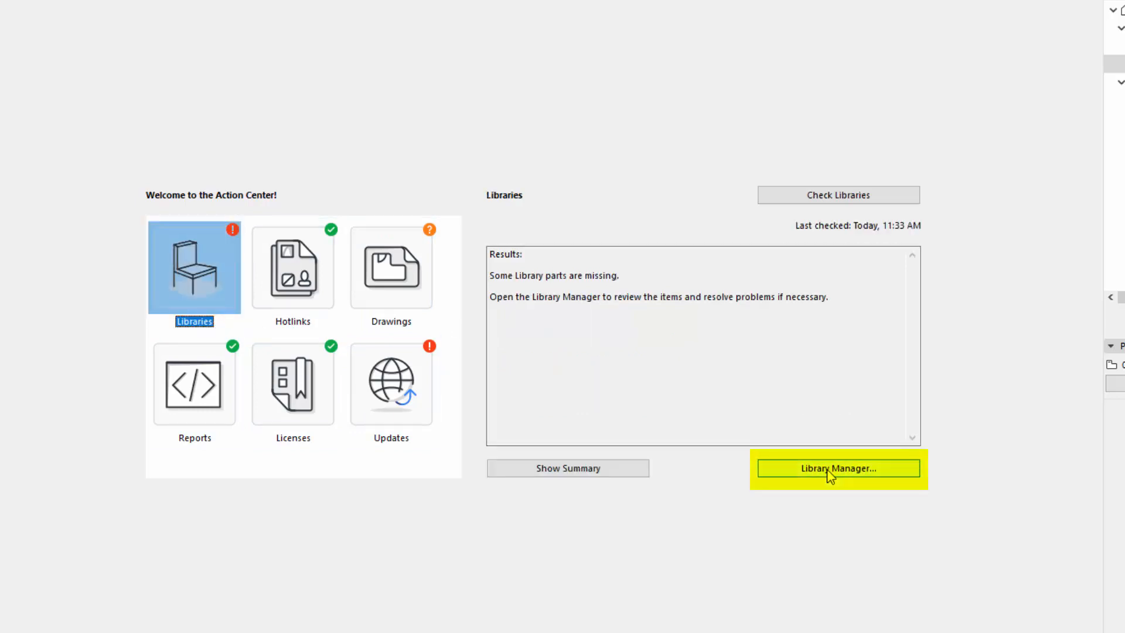
{"action": "left_click", "coordinate": [824, 469]}
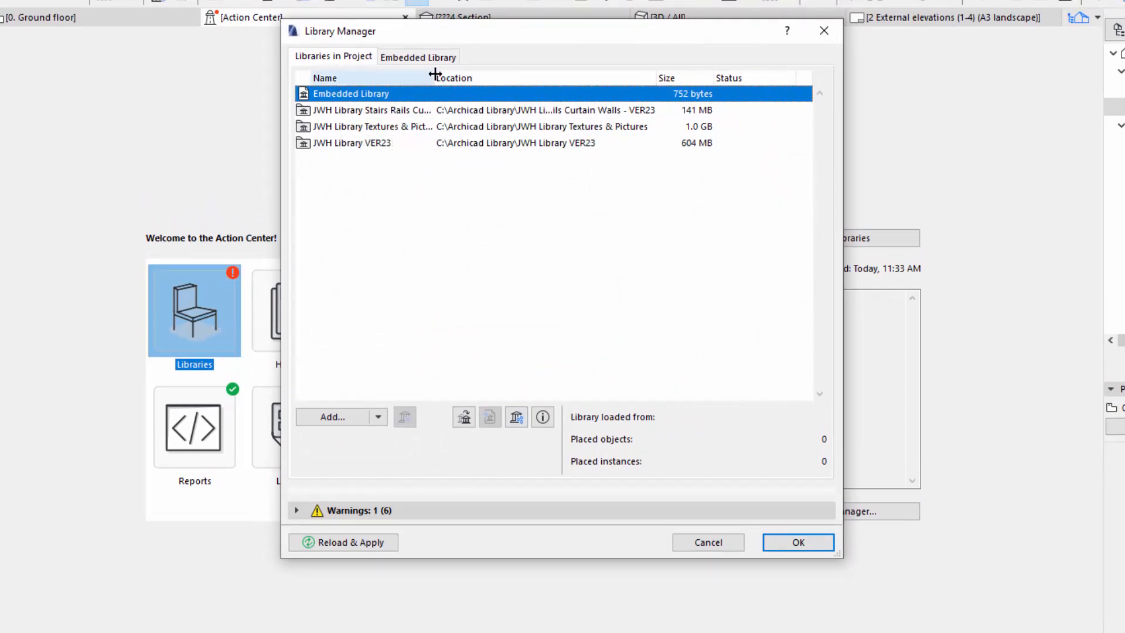
Examine the Library Manager's warnings for missing library parts, showing full library names and the source library, and accept the dialog.
{"action": "left_click_drag", "start_coordinate": [441, 76], "coordinate": [537, 93]}
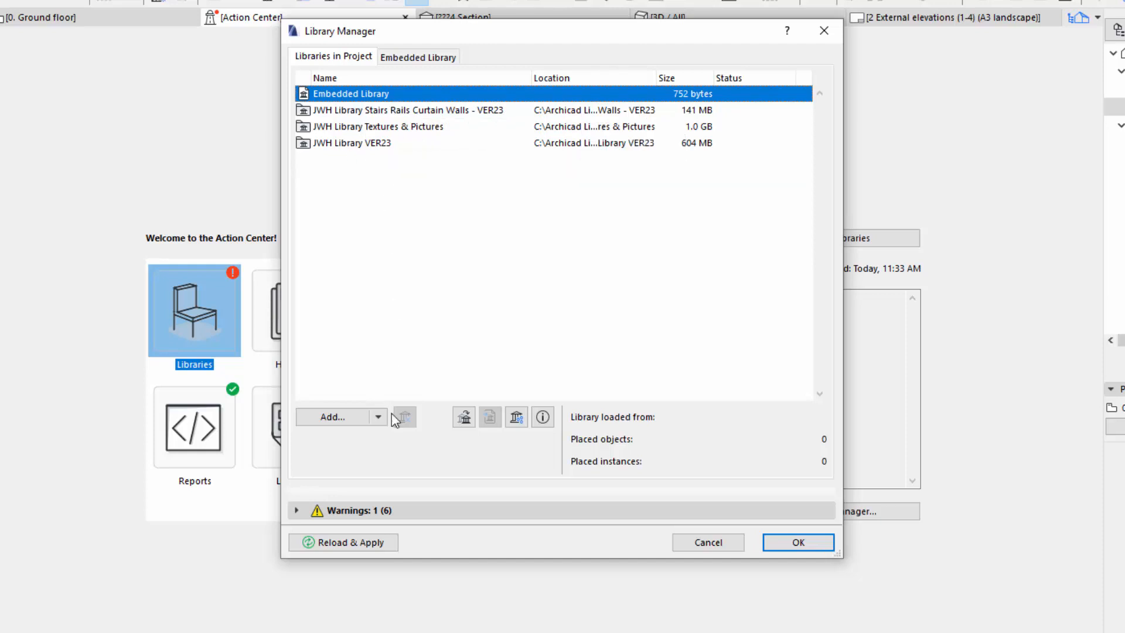
{"action": "left_click", "coordinate": [295, 510]}
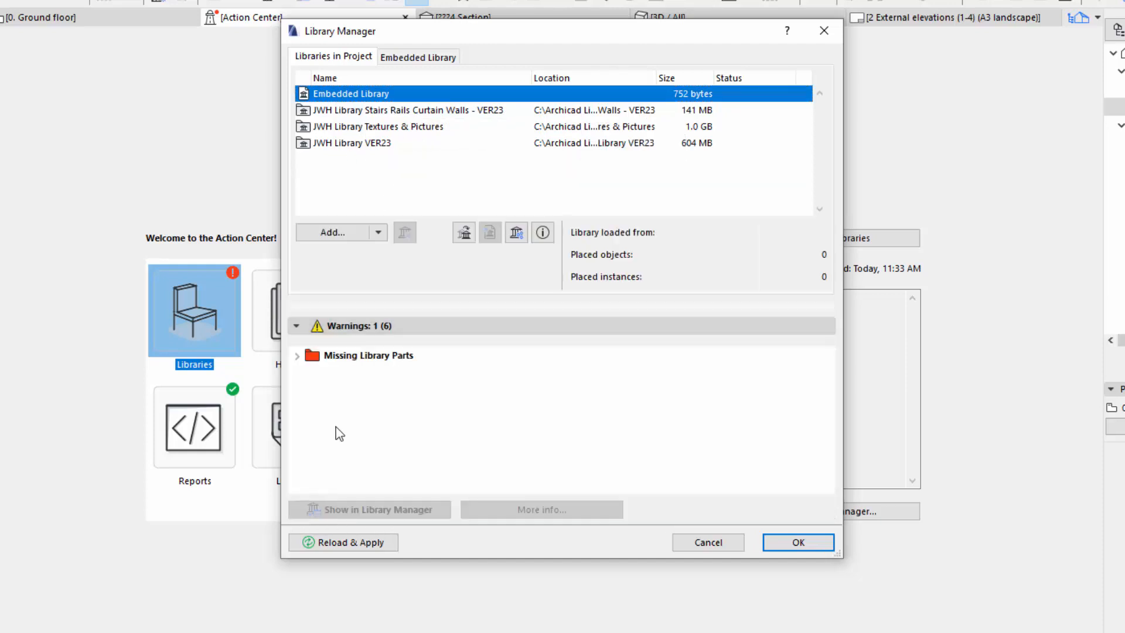
{"action": "left_click", "coordinate": [297, 357]}
{"action": "left_click", "coordinate": [305, 375]}
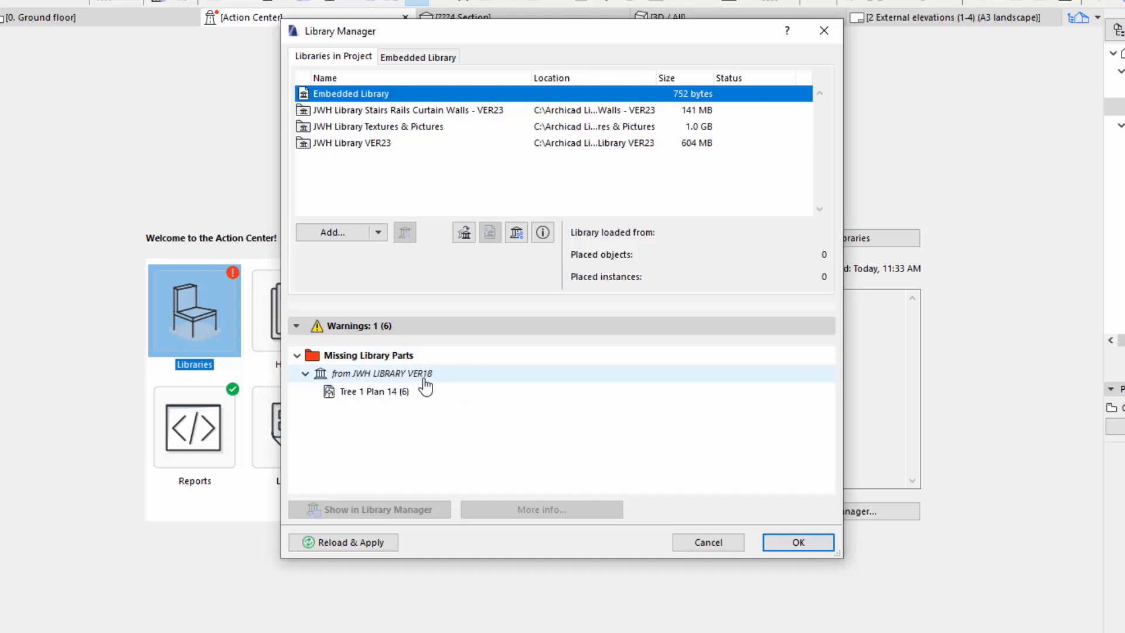
{"action": "left_click", "coordinate": [378, 399]}
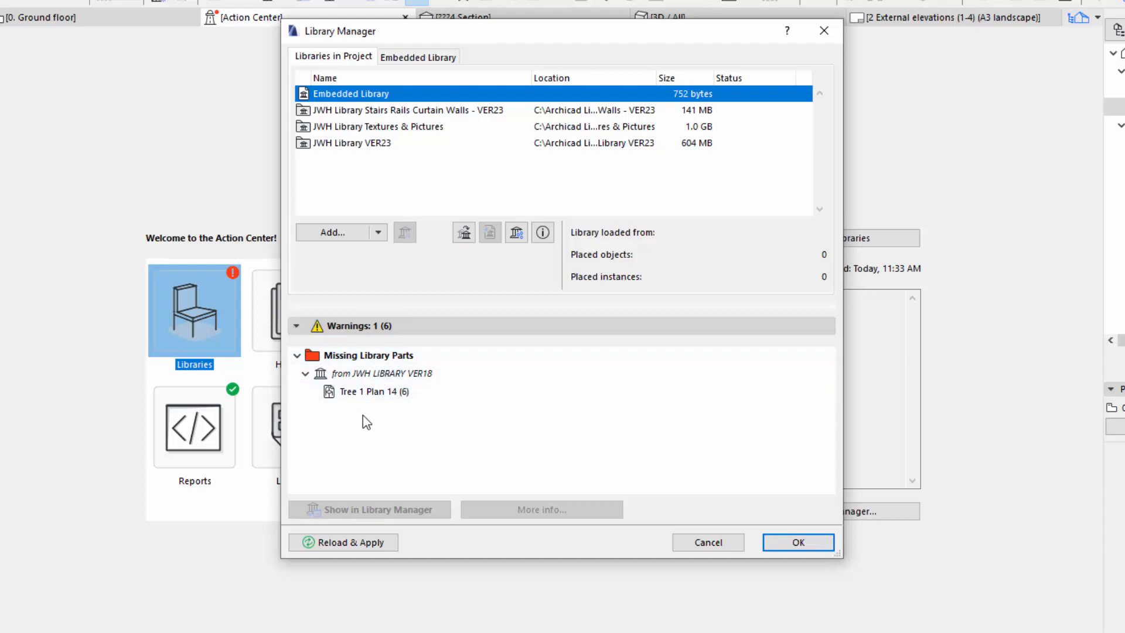
{"action": "left_click", "coordinate": [296, 326]}
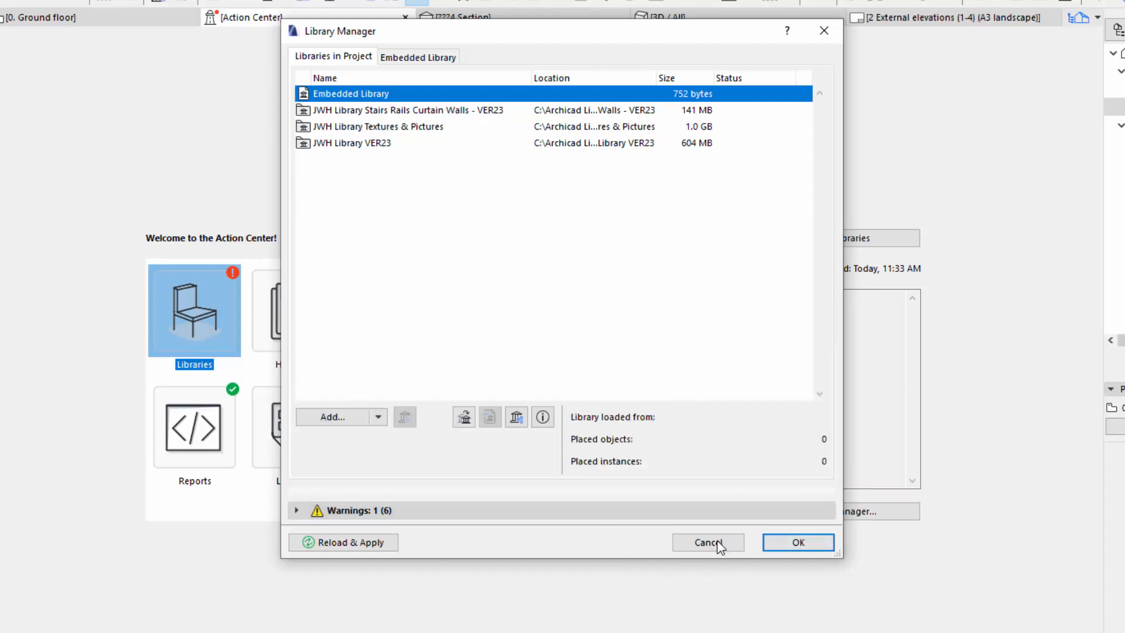
{"action": "left_click", "coordinate": [798, 543]}
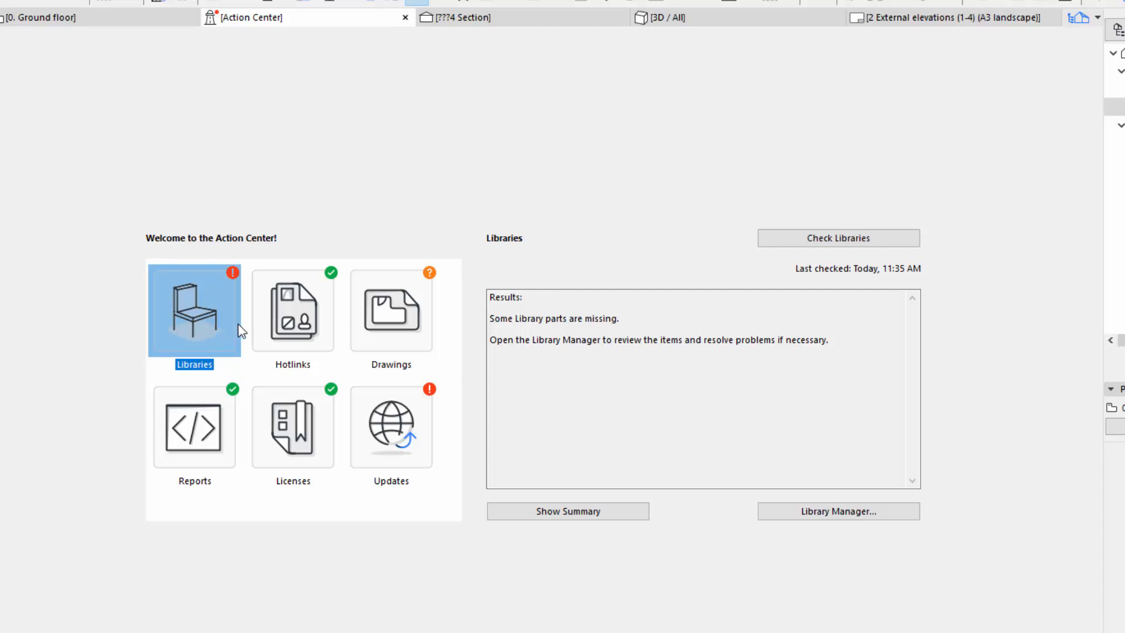
Review the Hotlinks, Drawings, Reports, Licenses and Updates items in the Action Center and close it.
{"action": "left_click", "coordinate": [293, 310]}
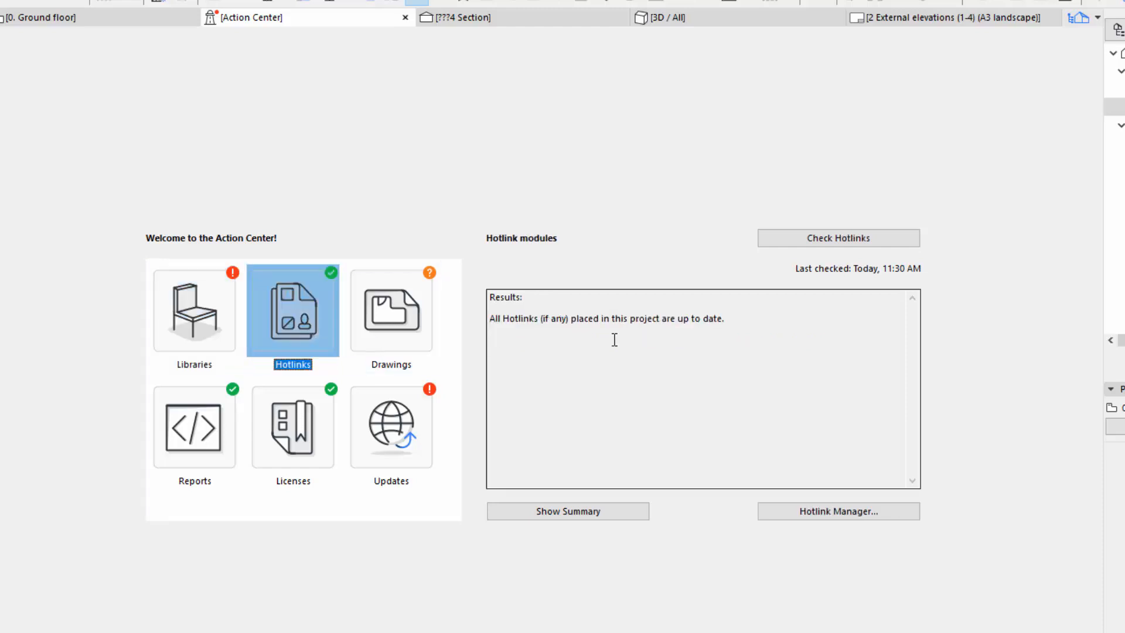
{"action": "left_click", "coordinate": [391, 320]}
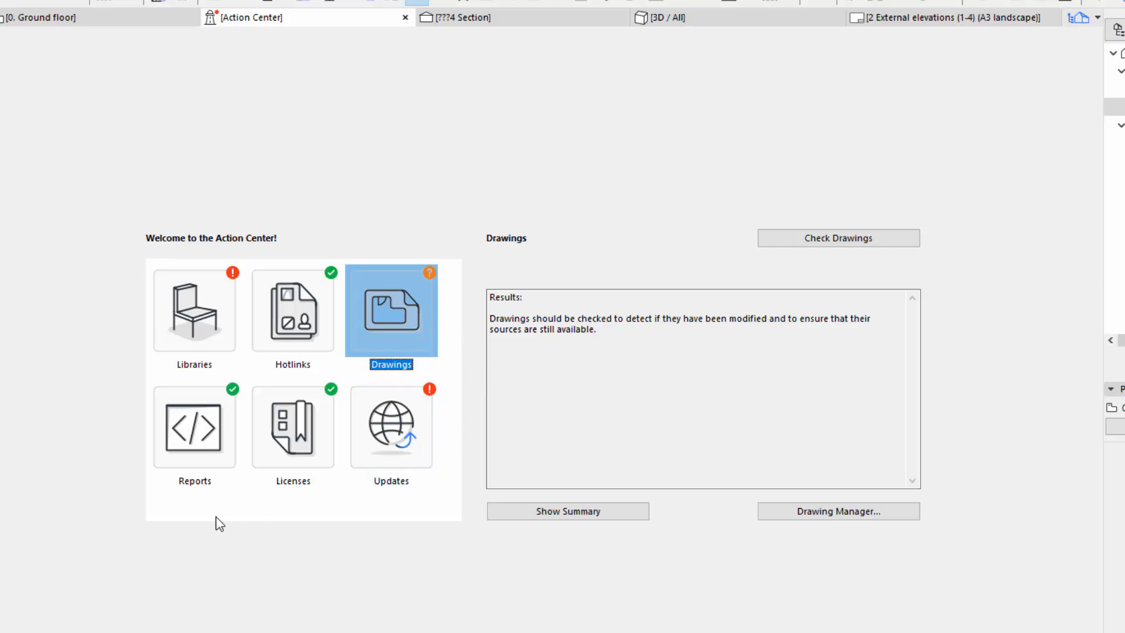
{"action": "left_click", "coordinate": [188, 433]}
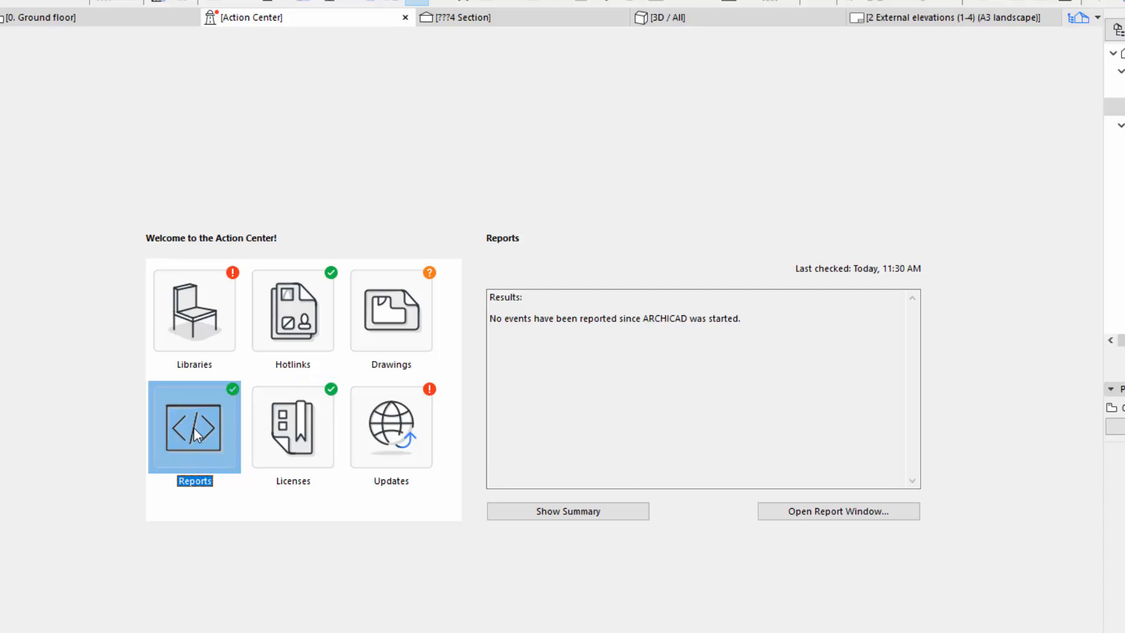
{"action": "left_click", "coordinate": [297, 433]}
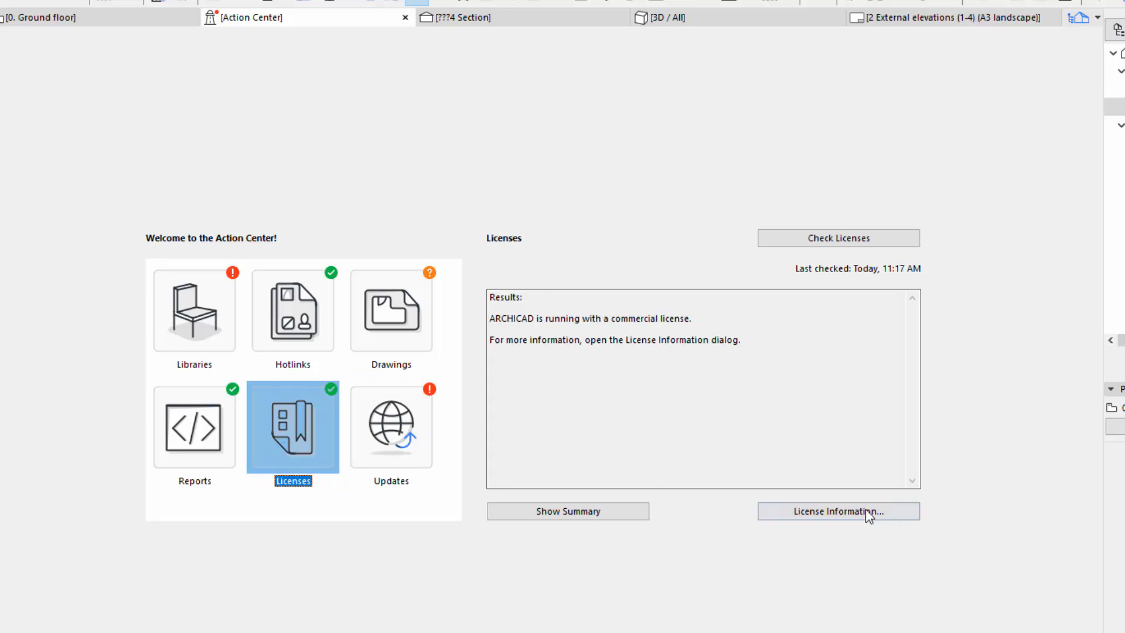
{"action": "left_click", "coordinate": [400, 428]}
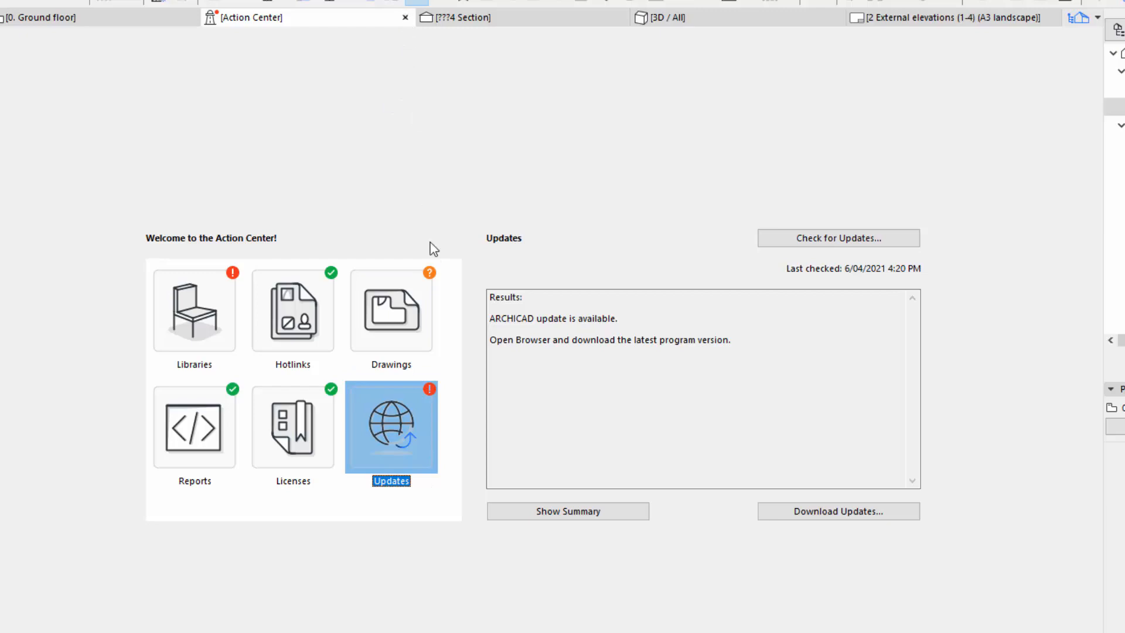
{"action": "left_click", "coordinate": [405, 17]}
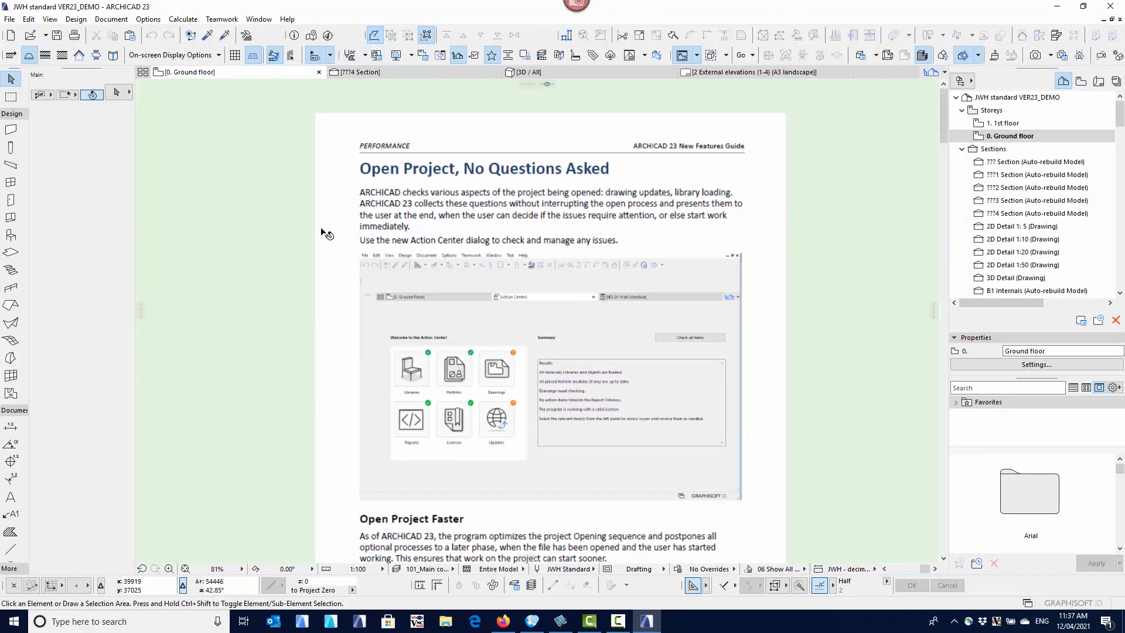
Read the Open Project Faster section on the ground floor plan and go on to the Navigating Among Tabs page.
{"action": "scroll", "coordinate": [265, 270], "scroll_direction": "down", "scroll_amount": 2}
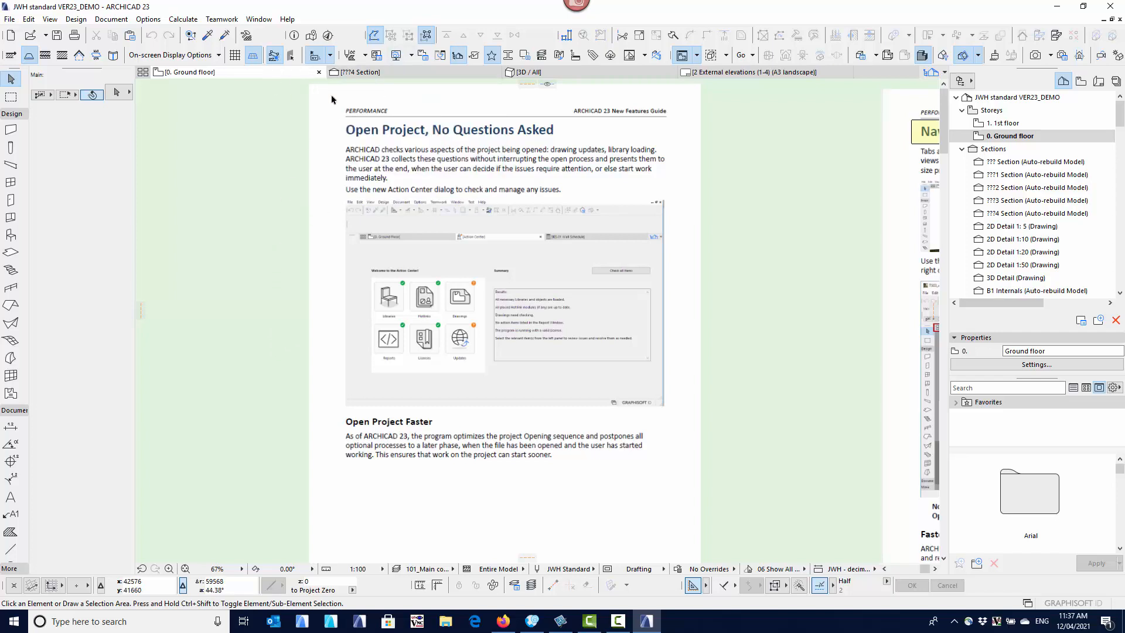
{"action": "scroll", "coordinate": [264, 378], "scroll_direction": "down", "scroll_amount": 3}
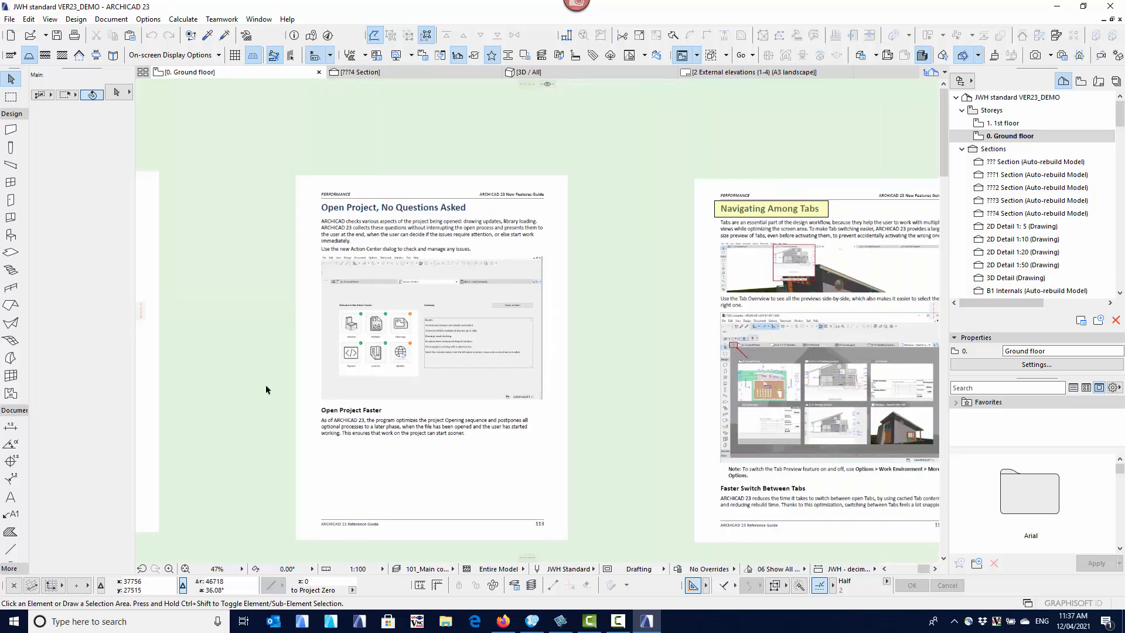
{"action": "middle_click_drag", "start_coordinate": [256, 413], "coordinate": [265, 376]}
{"action": "scroll", "coordinate": [265, 376], "scroll_direction": "up", "scroll_amount": 1}
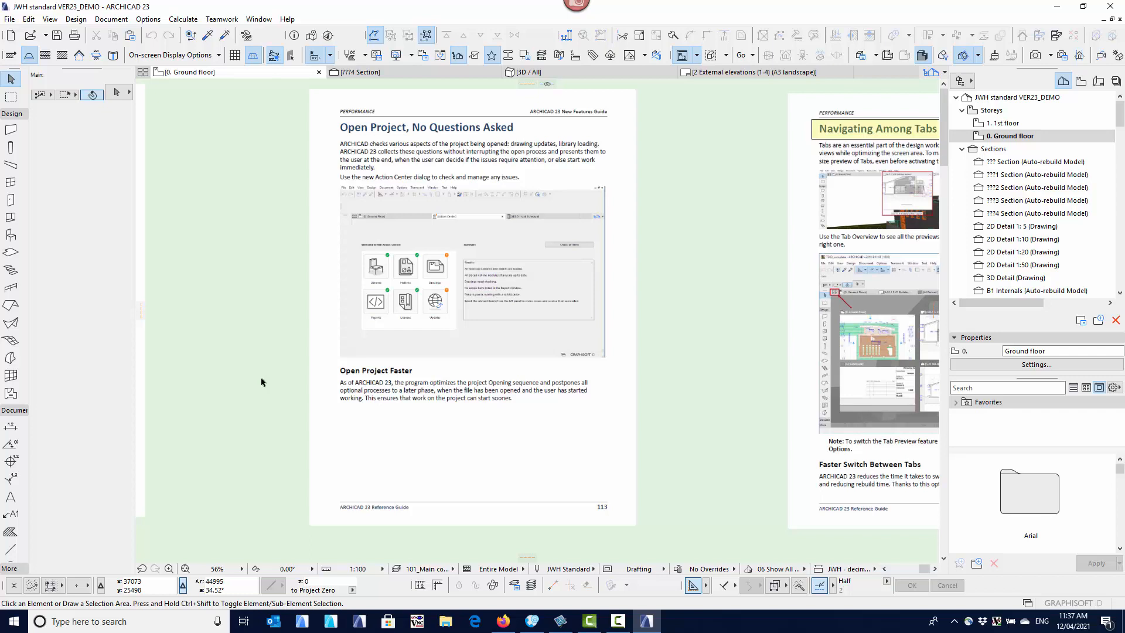
{"action": "middle_click_drag", "start_coordinate": [255, 316], "coordinate": [261, 323]}
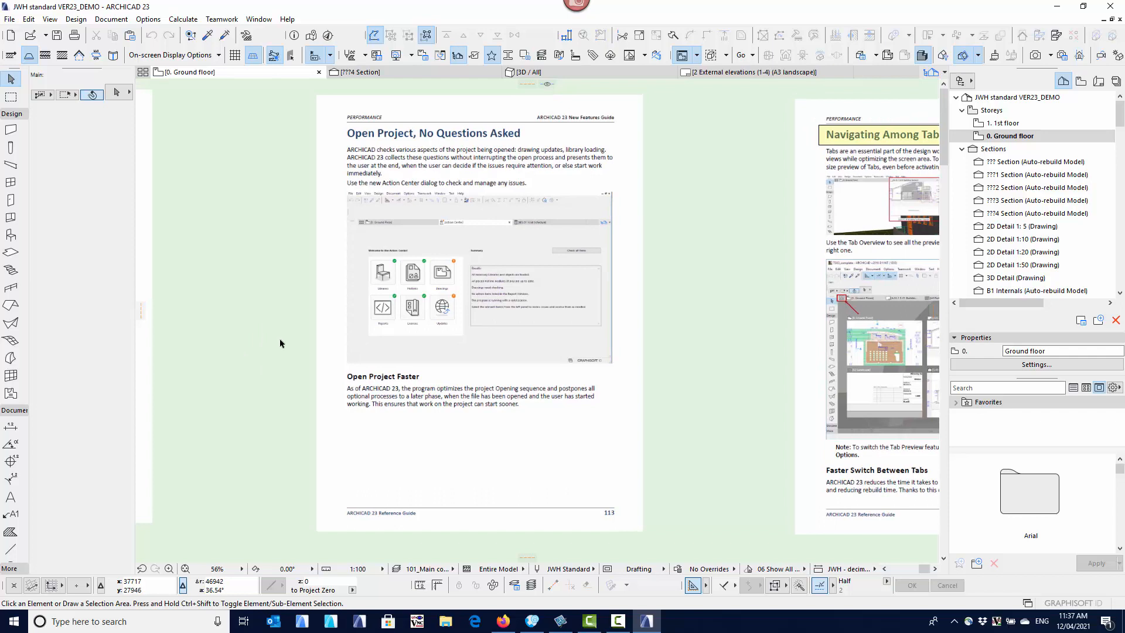
{"action": "middle_click_drag", "start_coordinate": [272, 296], "coordinate": [286, 300]}
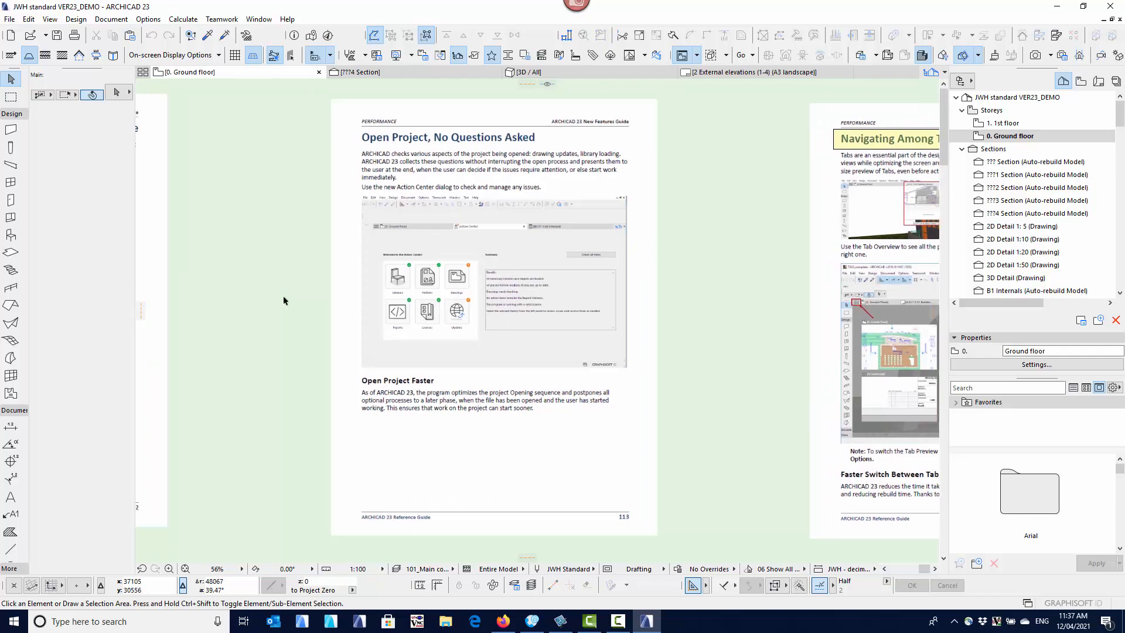
{"action": "middle_click_drag", "start_coordinate": [751, 290], "coordinate": [373, 287]}
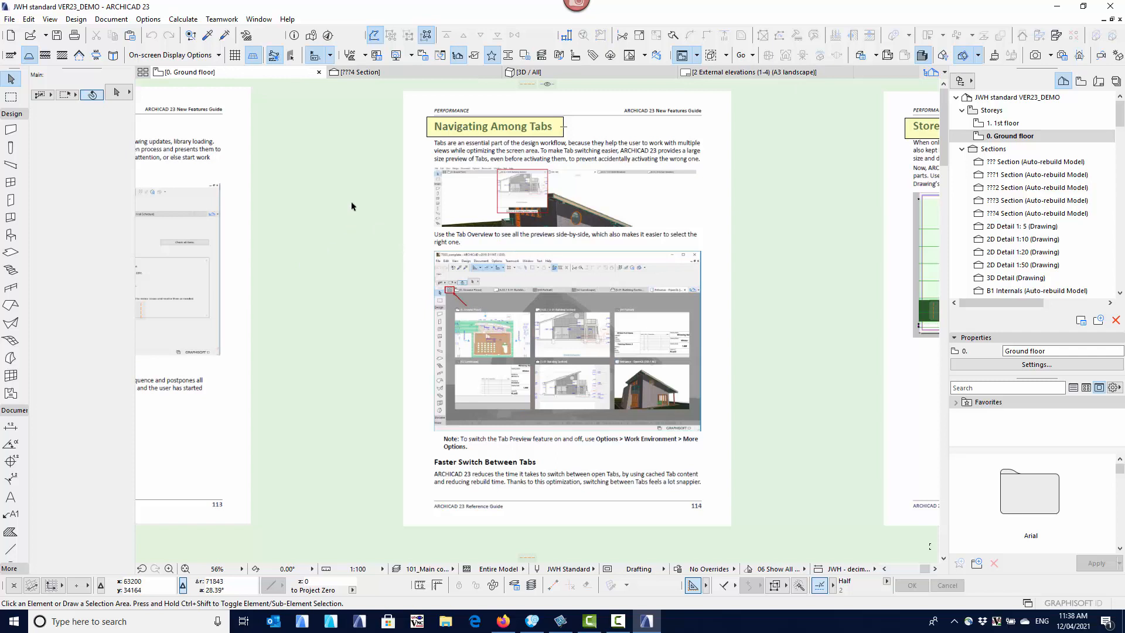
Preview the open ???4 Section, 3D / All and 2 External elevations (1-4) views without switching to them.
{"action": "mouse_move", "coordinate": [388, 74]}
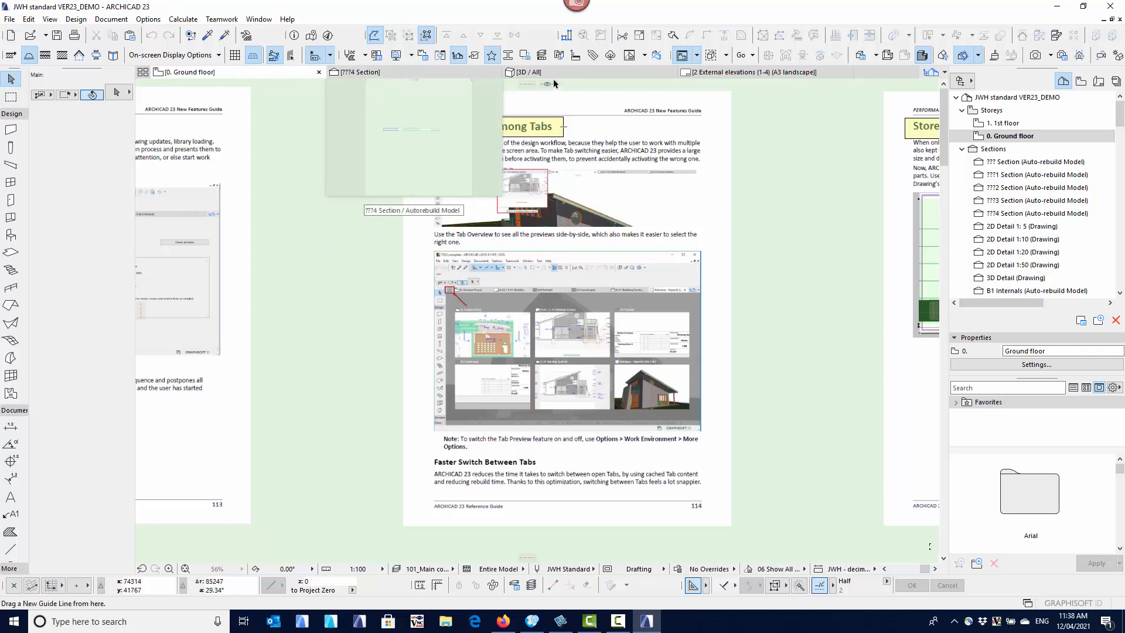
{"action": "mouse_move", "coordinate": [559, 79]}
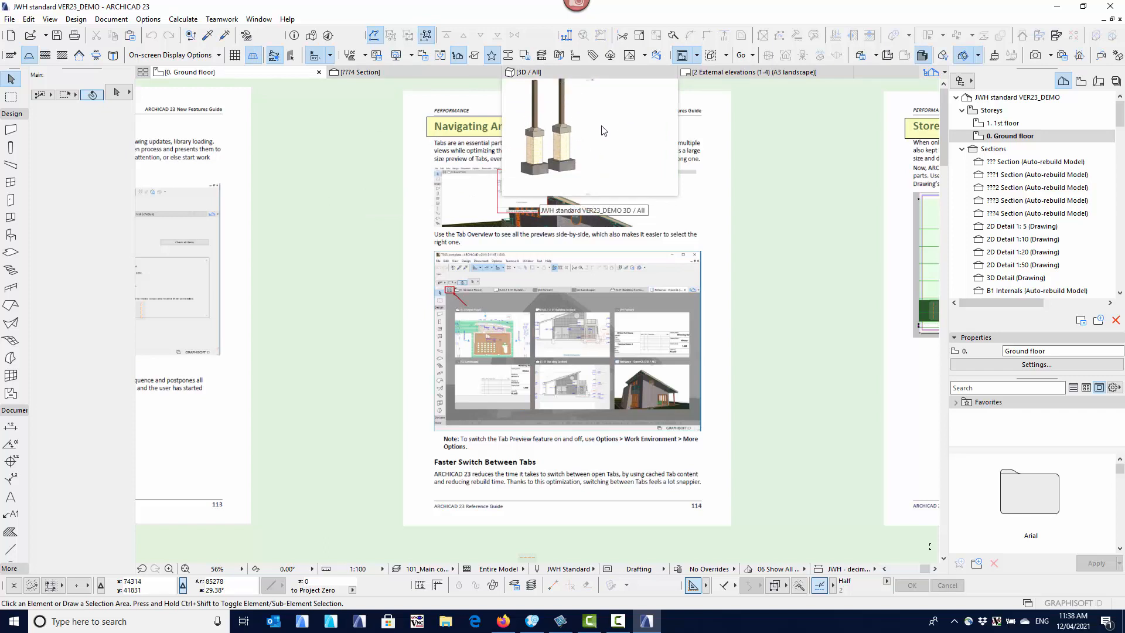
{"action": "mouse_move", "coordinate": [762, 72]}
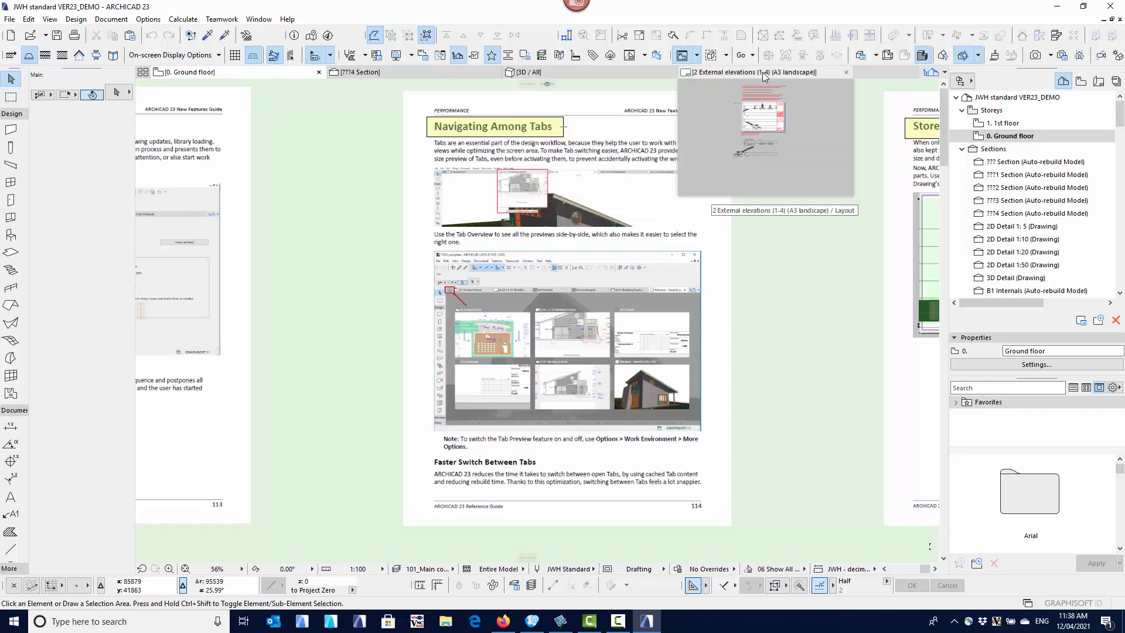
Switch to the 3D / All view through the Tab Overview and fit the whole model in the window.
{"action": "left_click", "coordinate": [143, 73]}
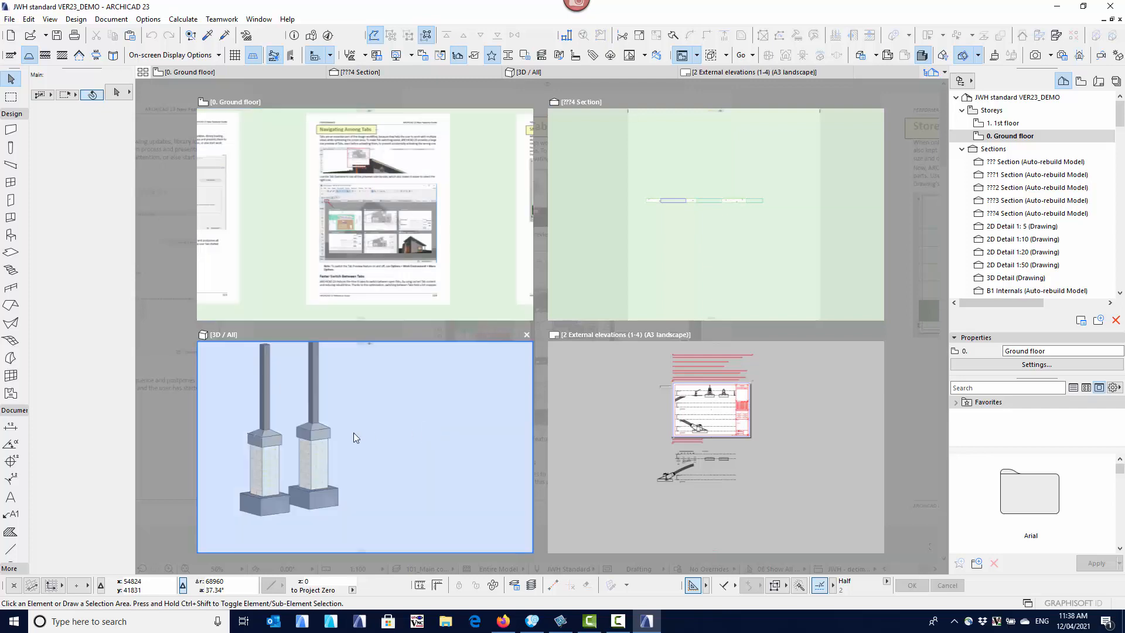
{"action": "left_click", "coordinate": [338, 435]}
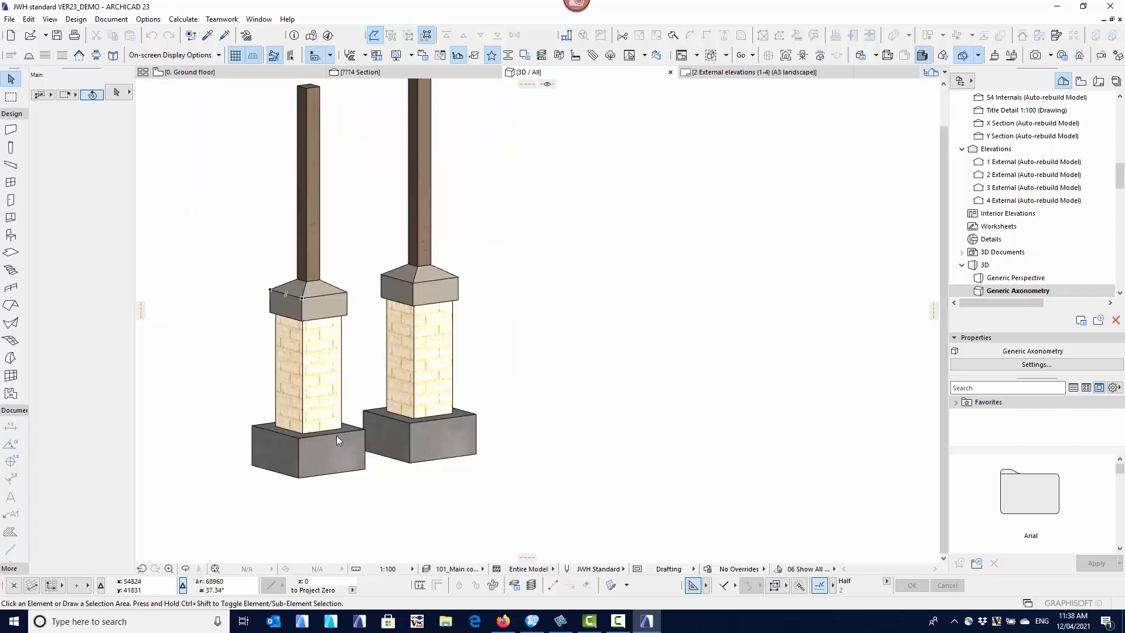
{"action": "left_click", "coordinate": [216, 568]}
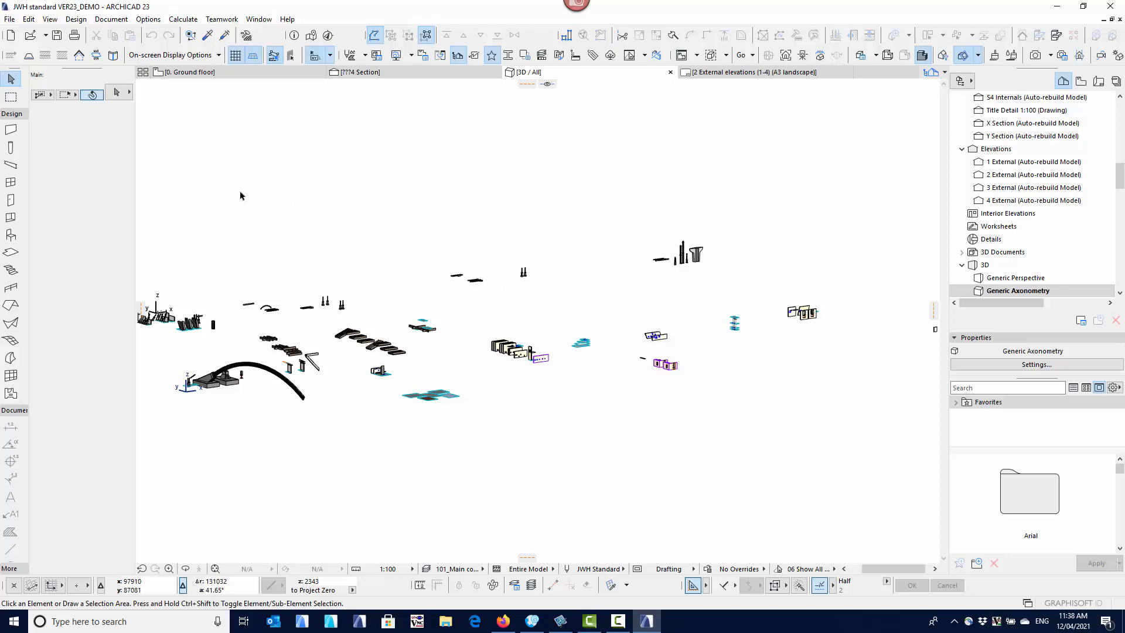
Return to the ground floor plan and read the Store Only Visible Parts of Linked Content/Drawings page.
{"action": "left_click", "coordinate": [193, 72]}
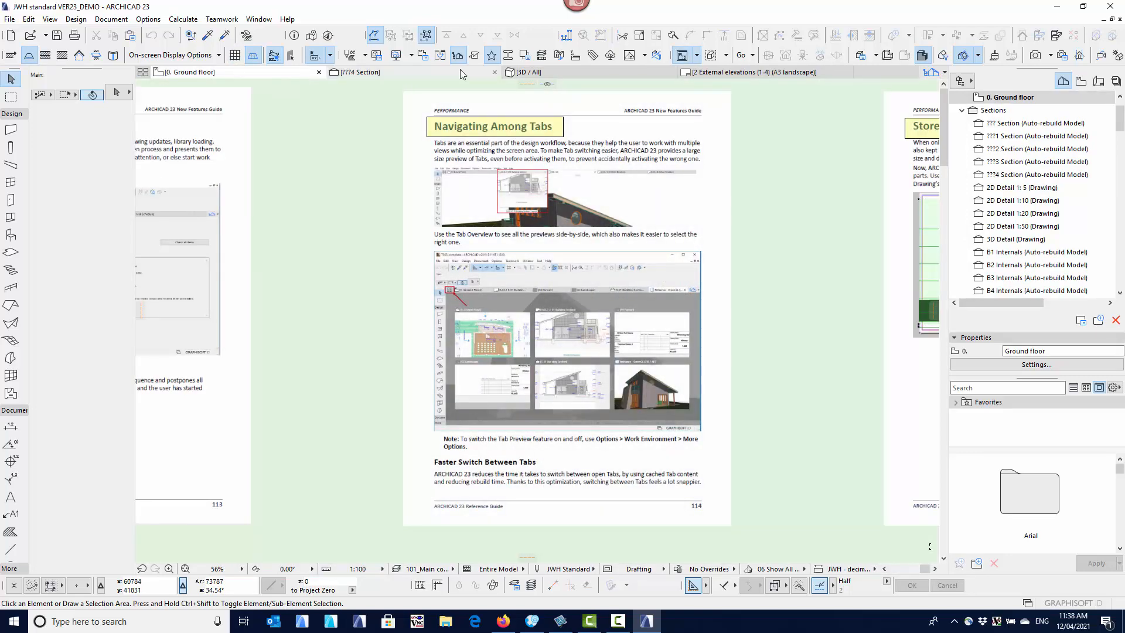
{"action": "left_click", "coordinate": [380, 39]}
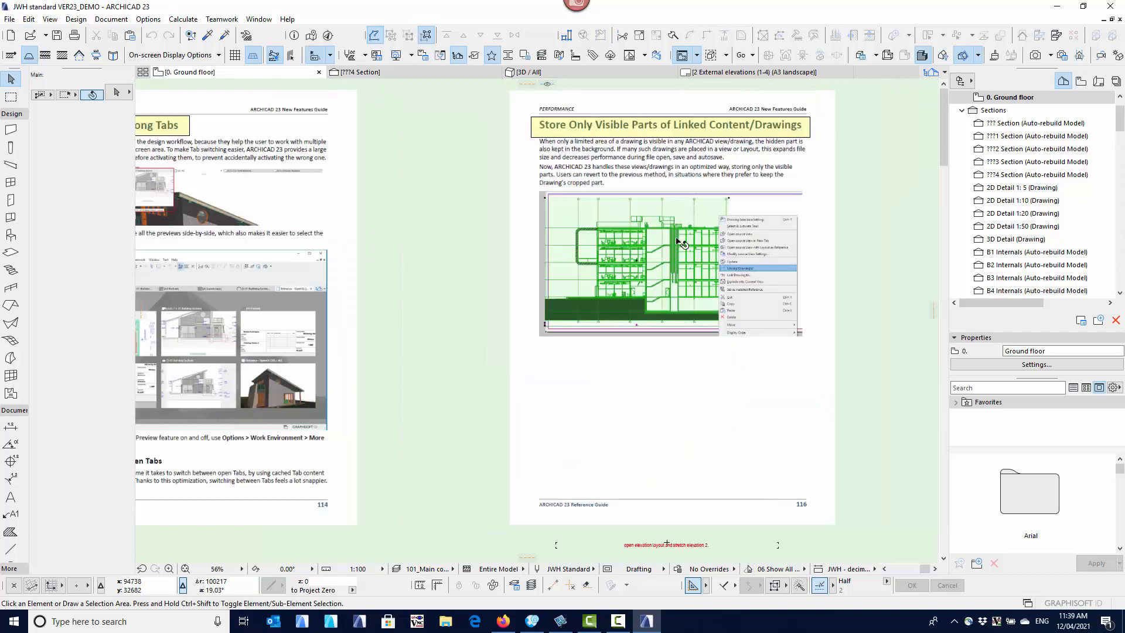
{"action": "middle_click_drag", "start_coordinate": [679, 239], "coordinate": [513, 252]}
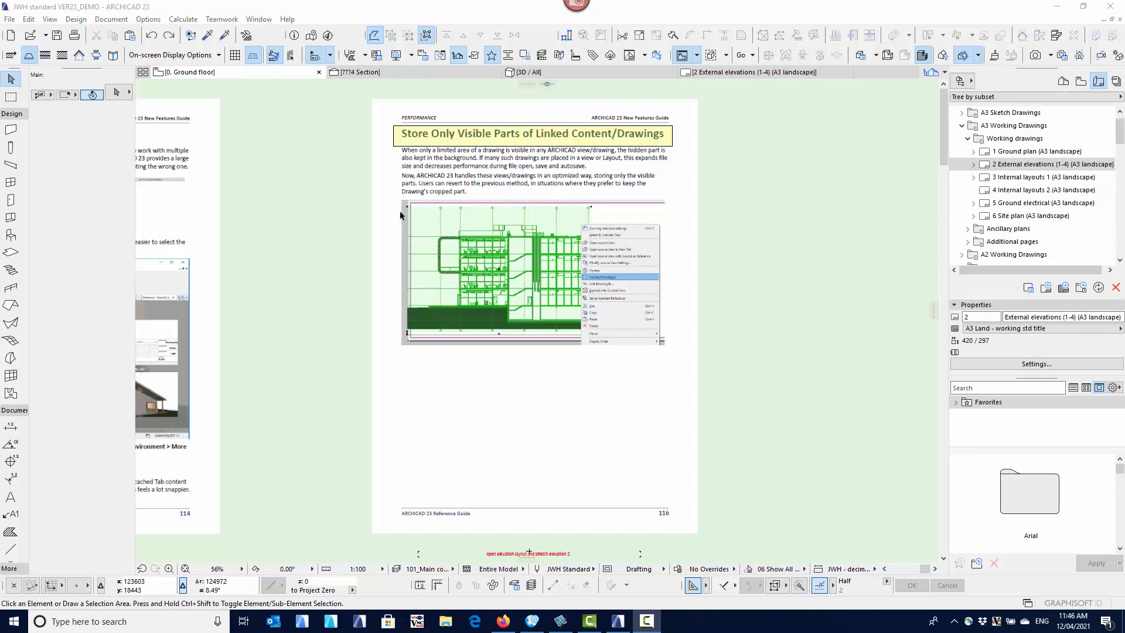
Open the 2 External elevations (1-4) layout and select the cropped Elevation 2 drawing below Section X-X.
{"action": "left_click", "coordinate": [744, 72]}
{"action": "scroll", "coordinate": [351, 460], "scroll_direction": "up", "scroll_amount": 6}
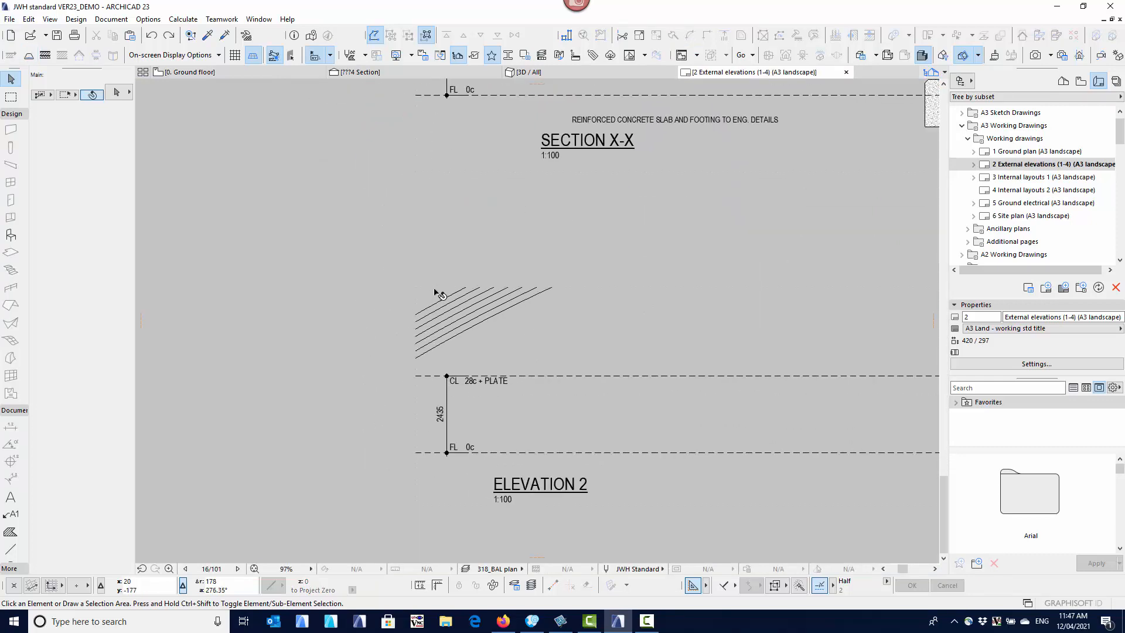
{"action": "scroll", "coordinate": [441, 293], "scroll_direction": "up", "scroll_amount": 3}
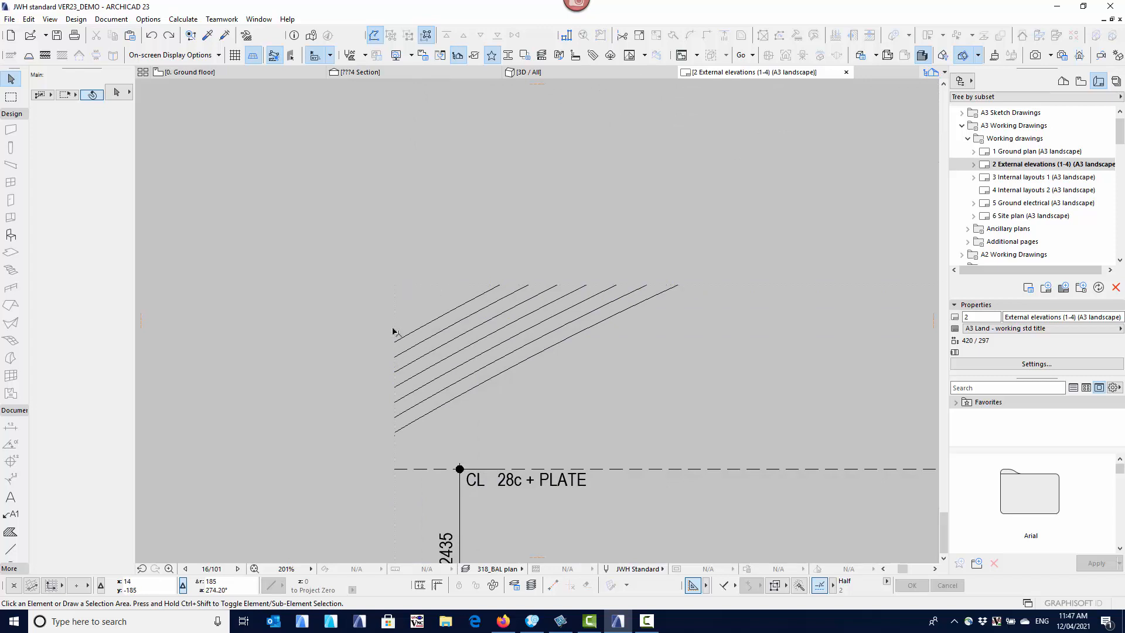
{"action": "scroll", "coordinate": [447, 294], "scroll_direction": "down", "scroll_amount": 3}
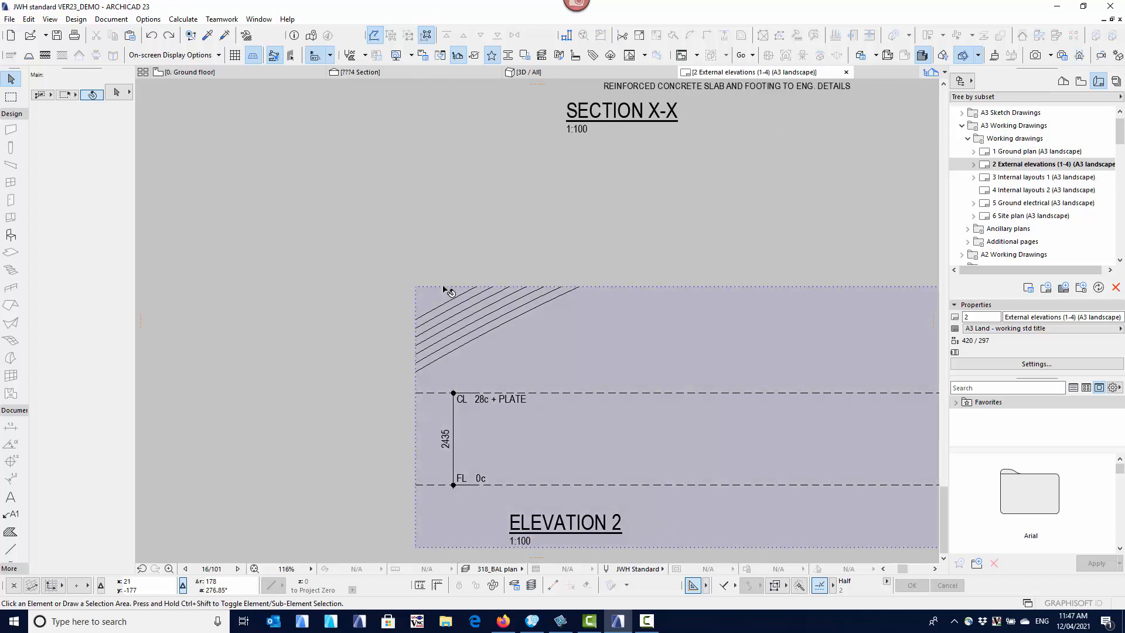
{"action": "left_click", "coordinate": [447, 291]}
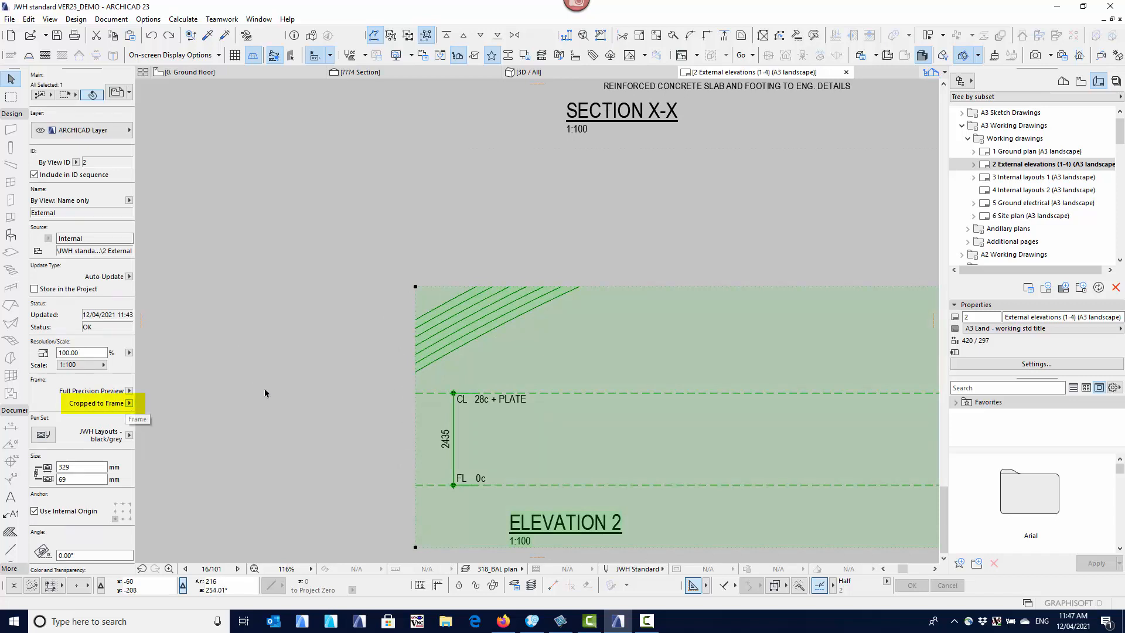
Stretch the Elevation 2 drawing's left frame edge outward to a frame width of about 362 mm and update the drawing to the frame.
{"action": "middle_click_drag", "start_coordinate": [280, 348], "coordinate": [268, 248]}
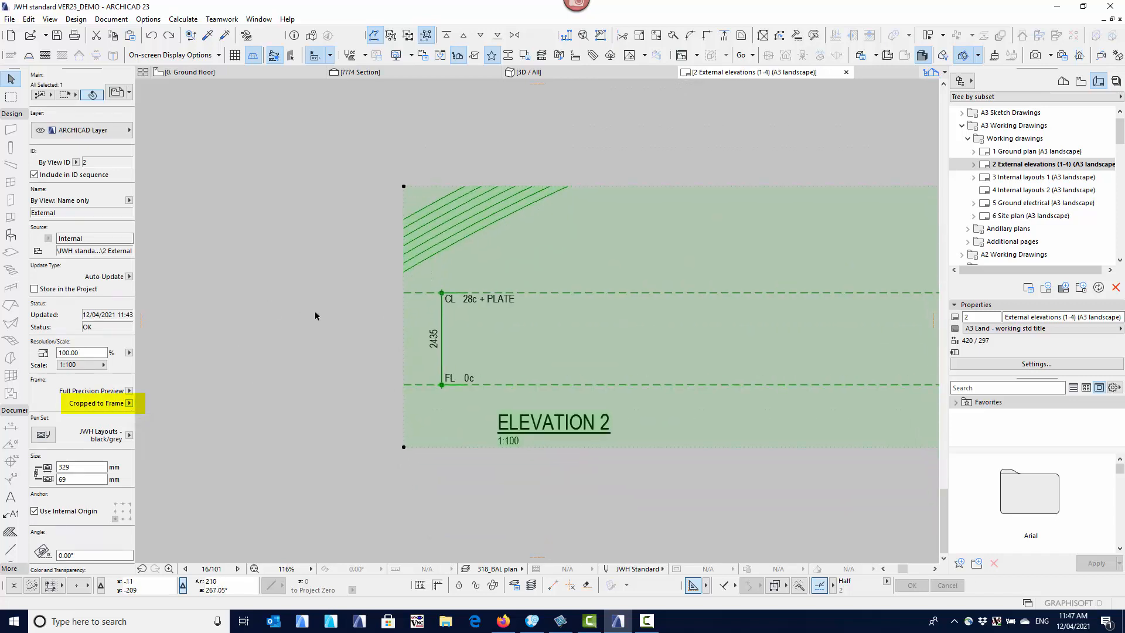
{"action": "left_click", "coordinate": [404, 240]}
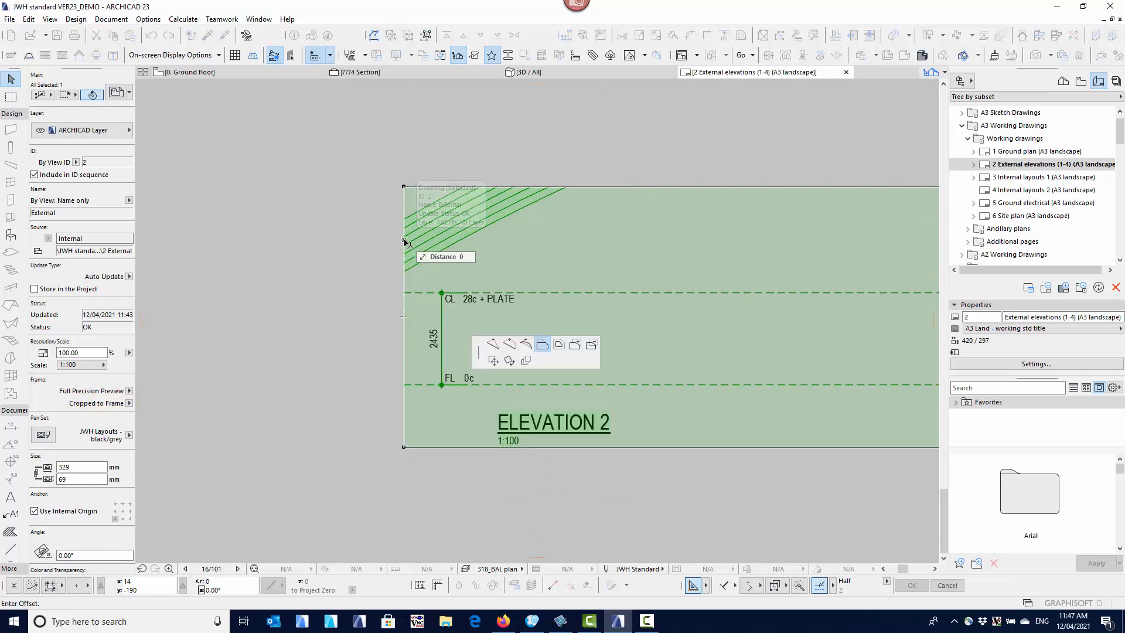
{"action": "left_click", "coordinate": [283, 340]}
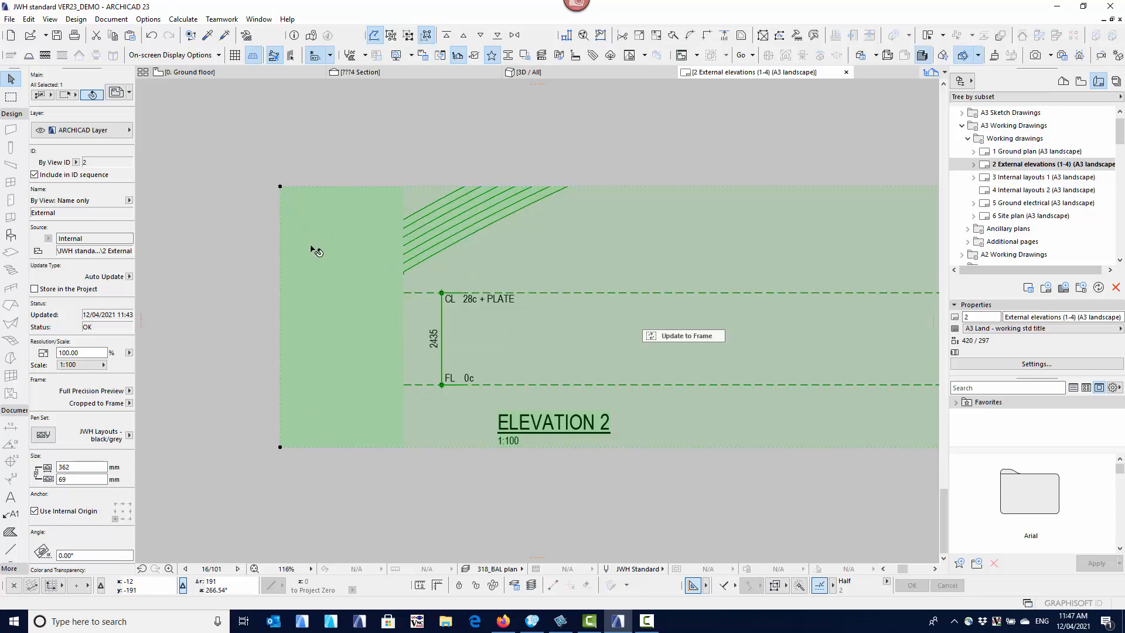
{"action": "left_click", "coordinate": [675, 338]}
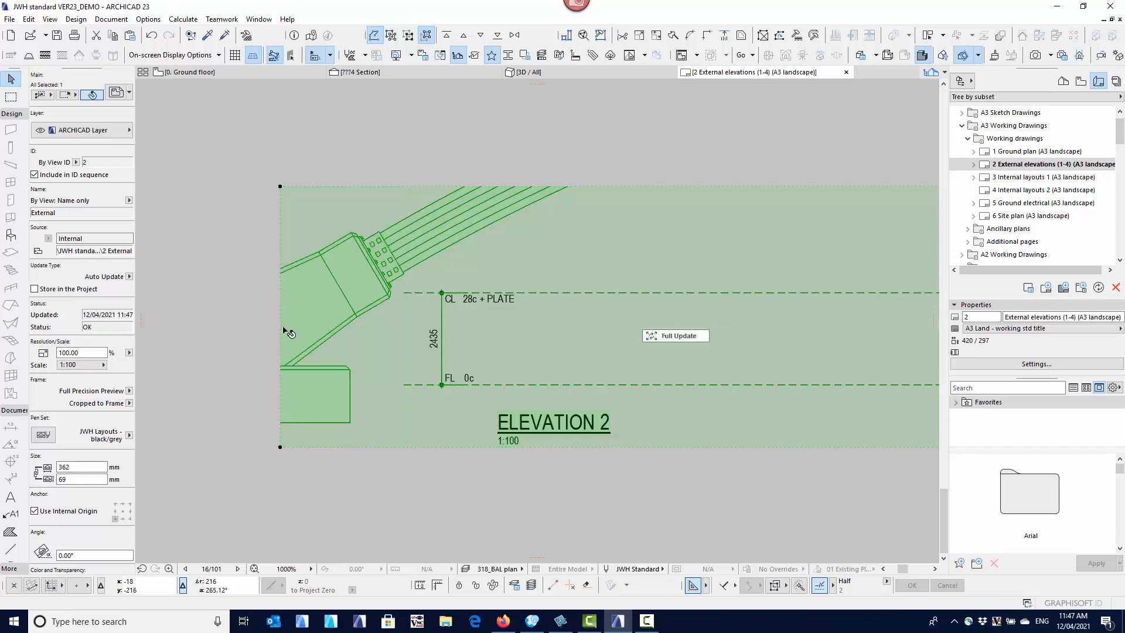
Stretch the Elevation 2 drawing's left frame edge outward to a width of about 381 mm and update the drawing to the frame.
{"action": "left_click", "coordinate": [280, 307]}
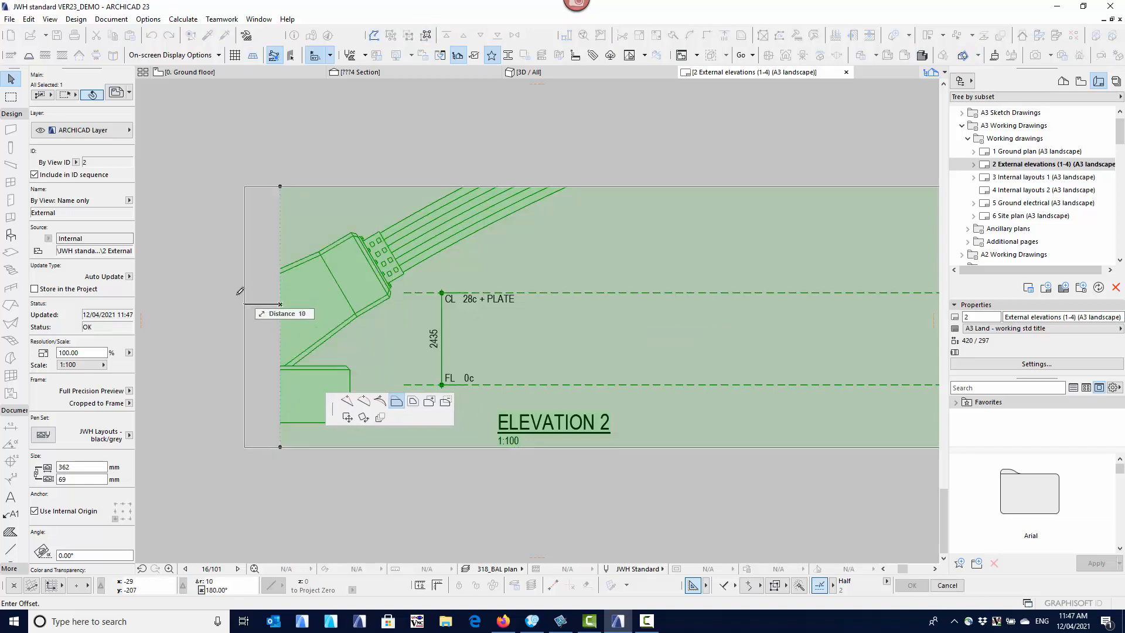
{"action": "left_click", "coordinate": [208, 309]}
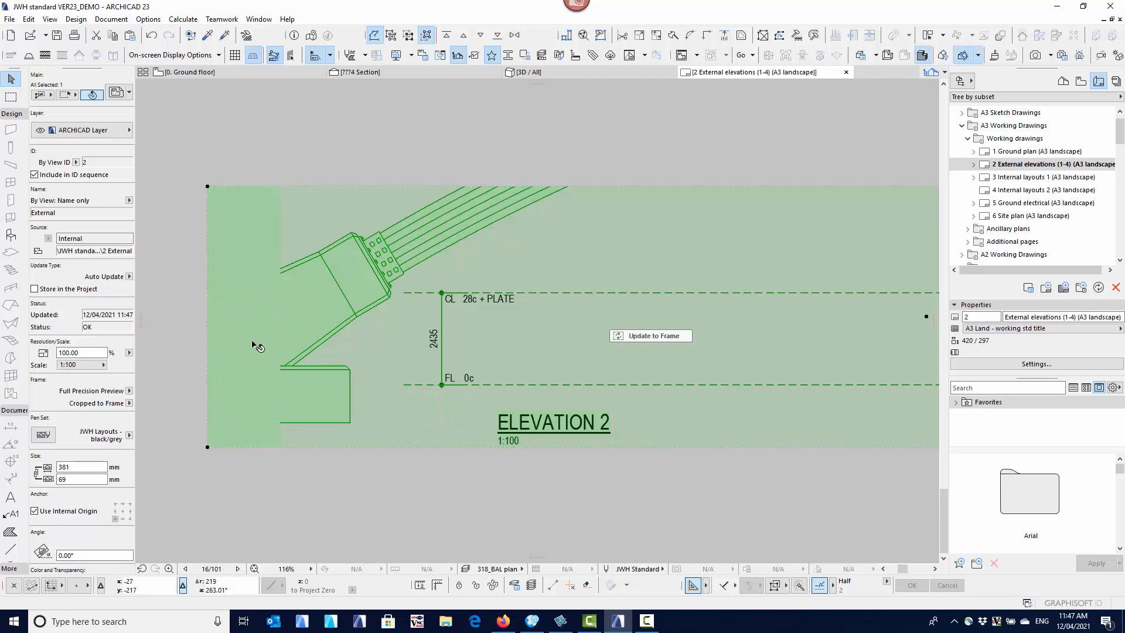
{"action": "scroll", "coordinate": [255, 346], "scroll_direction": "down", "scroll_amount": 2}
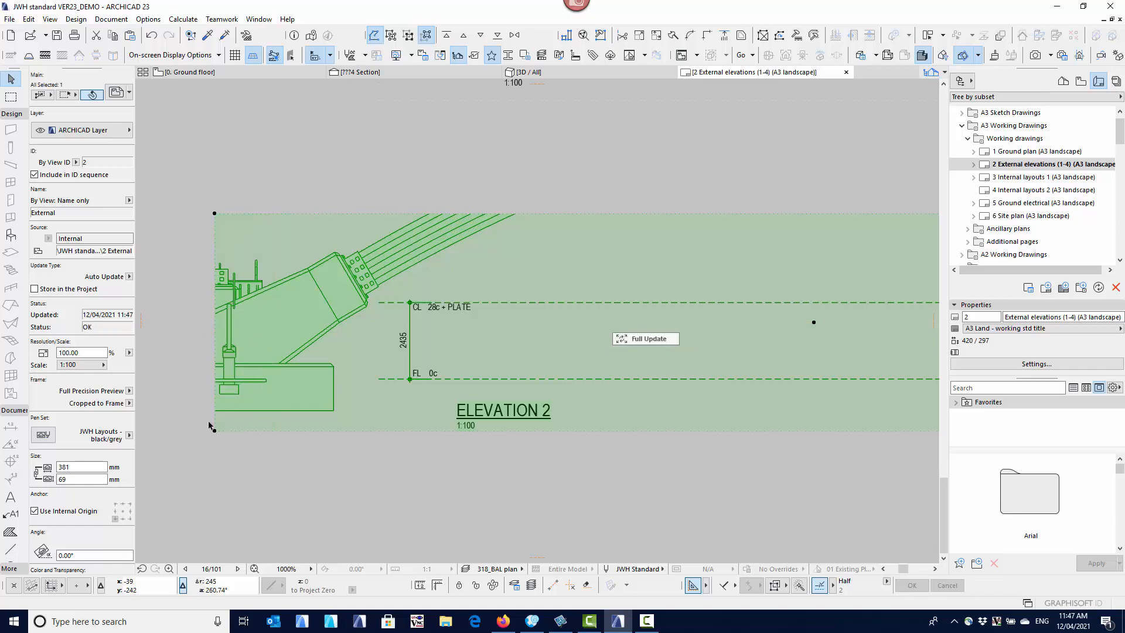
Stretch the Elevation 2 frame's left edge inward to a width of about 323 mm, and back outward to about 364 mm.
{"action": "left_click", "coordinate": [215, 247]}
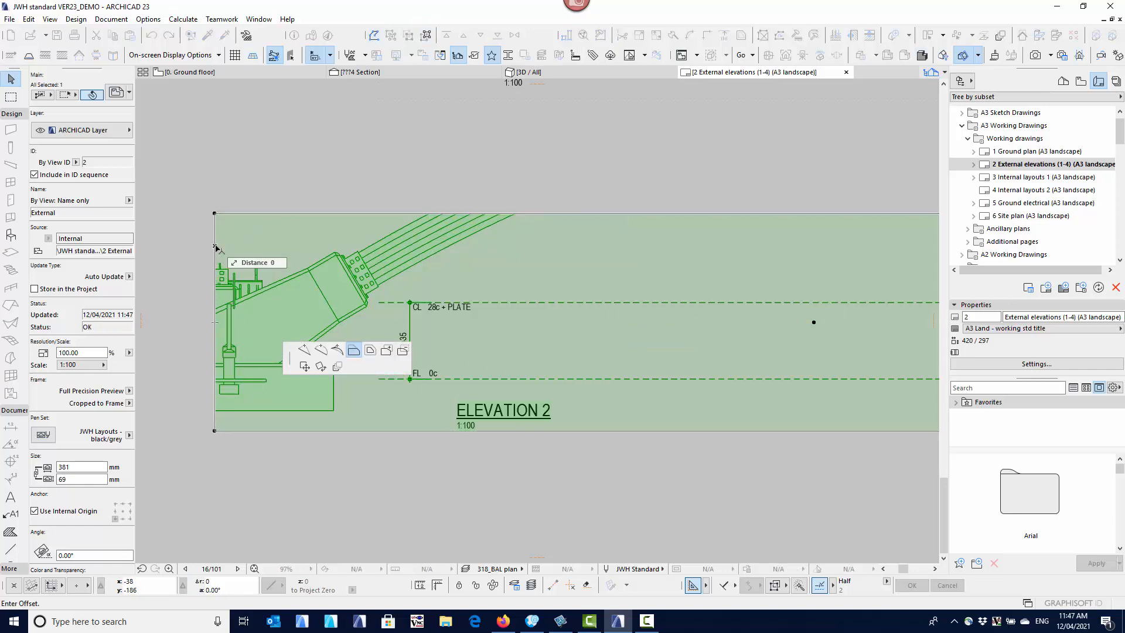
{"action": "left_click", "coordinate": [399, 242]}
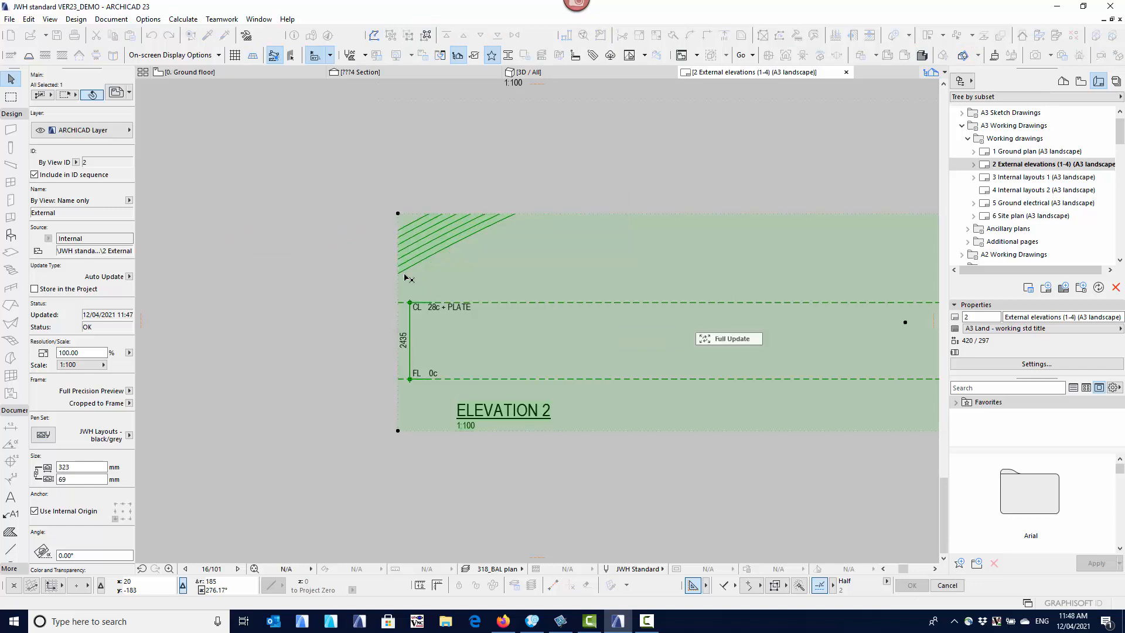
{"action": "left_click", "coordinate": [398, 238]}
{"action": "left_click", "coordinate": [268, 267]}
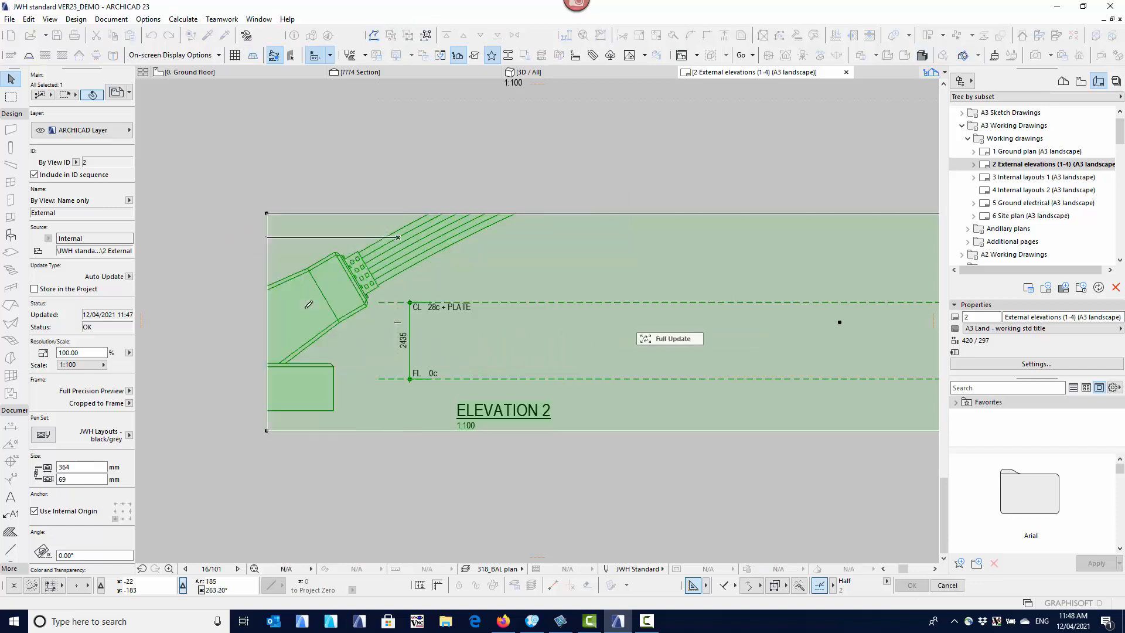
Stretch the Elevation 2 frame's left edge outward to a width of about 432 mm.
{"action": "left_click", "coordinate": [266, 251]}
{"action": "middle_click_drag", "start_coordinate": [207, 287], "coordinate": [352, 276]}
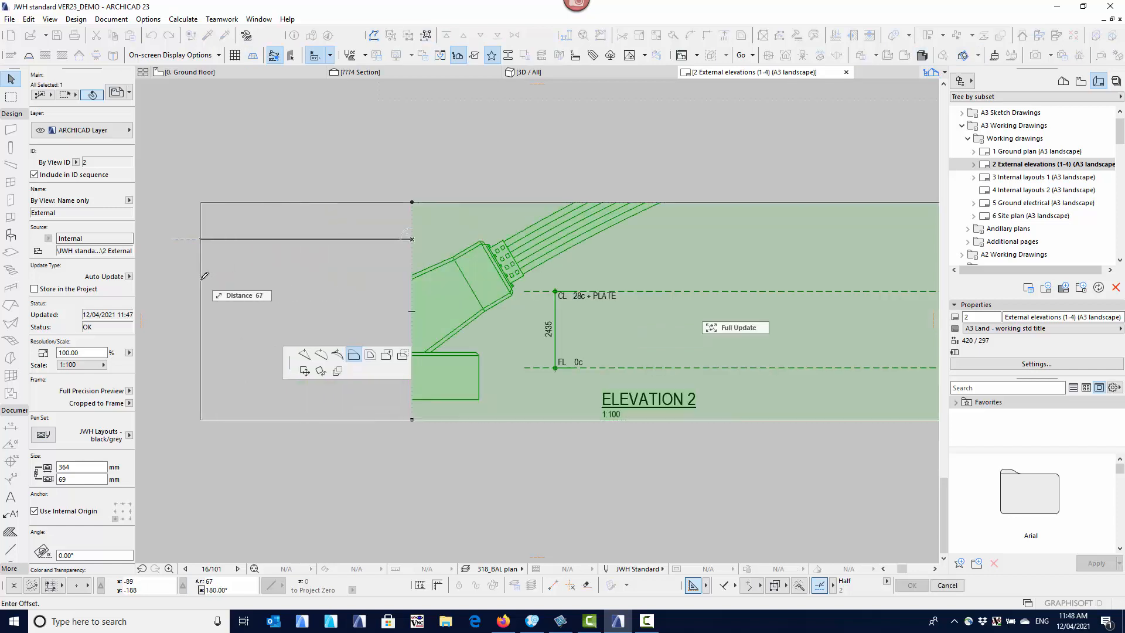
{"action": "left_click", "coordinate": [204, 276]}
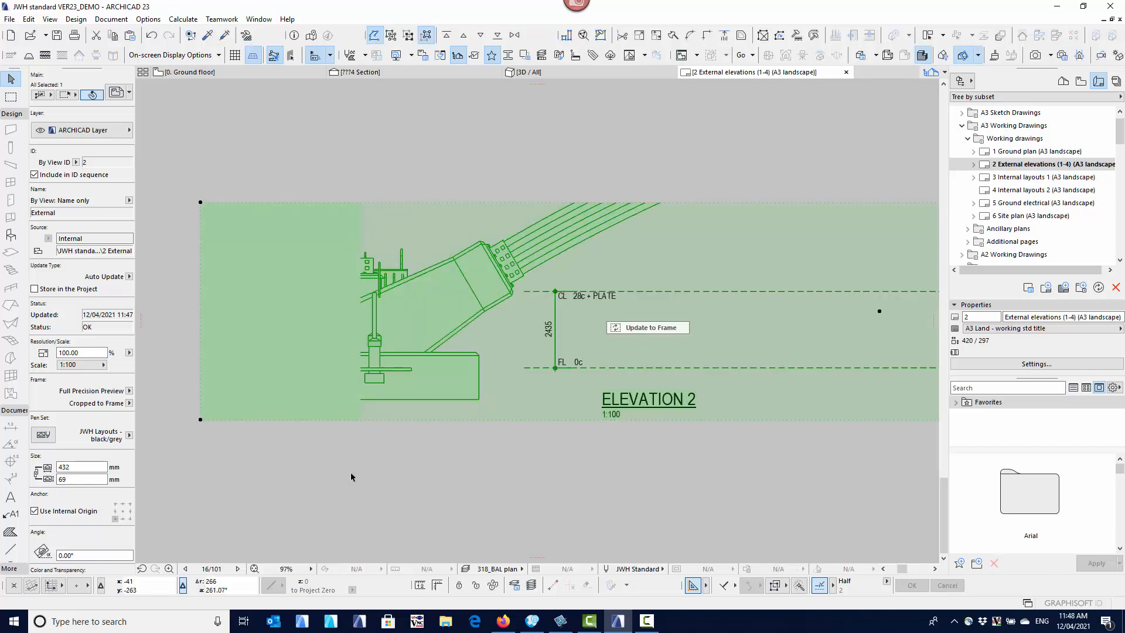
Set the Elevation 2 drawing to Manually resized Frame and deselect it to inspect its stored content.
{"action": "scroll", "coordinate": [358, 472], "scroll_direction": "down", "scroll_amount": 3}
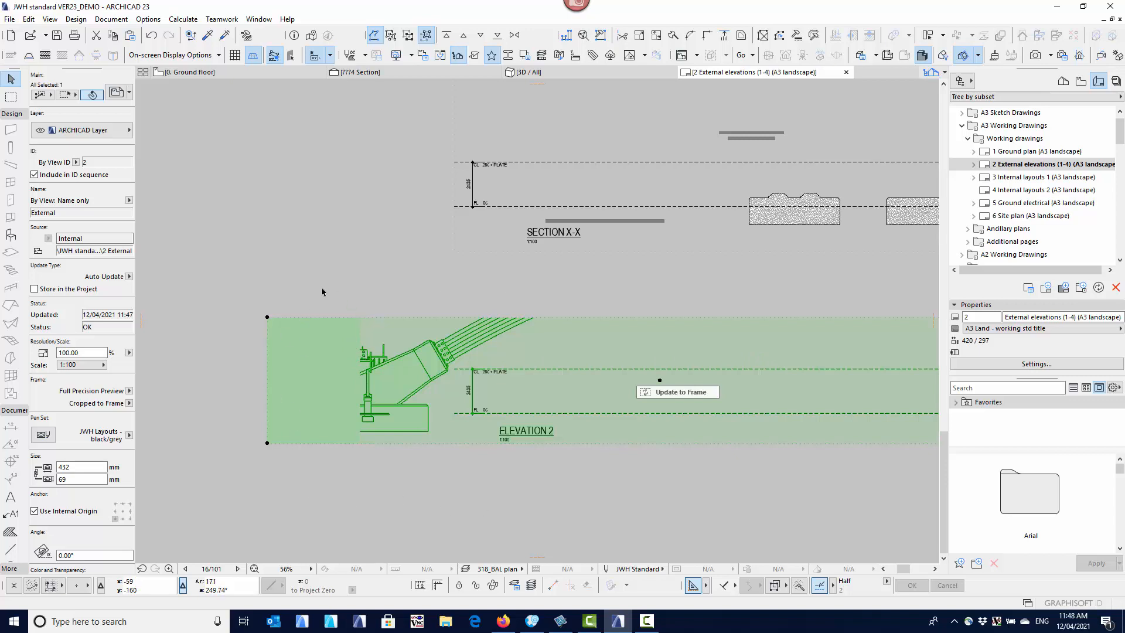
{"action": "left_click", "coordinate": [129, 403]}
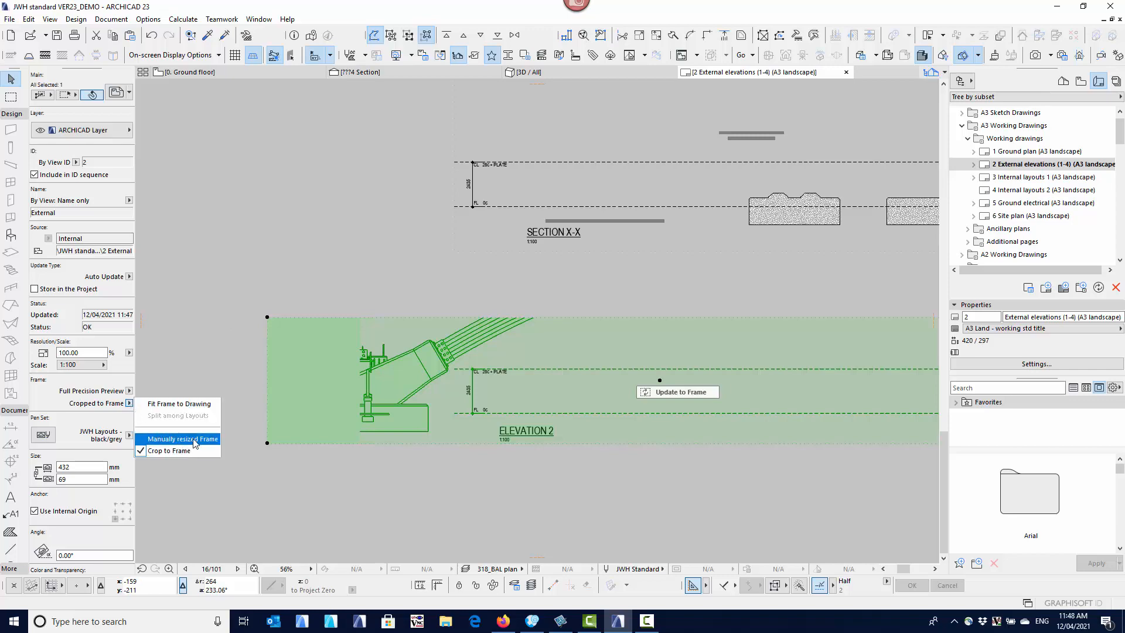
{"action": "left_click", "coordinate": [195, 440]}
{"action": "left_click", "coordinate": [253, 323]}
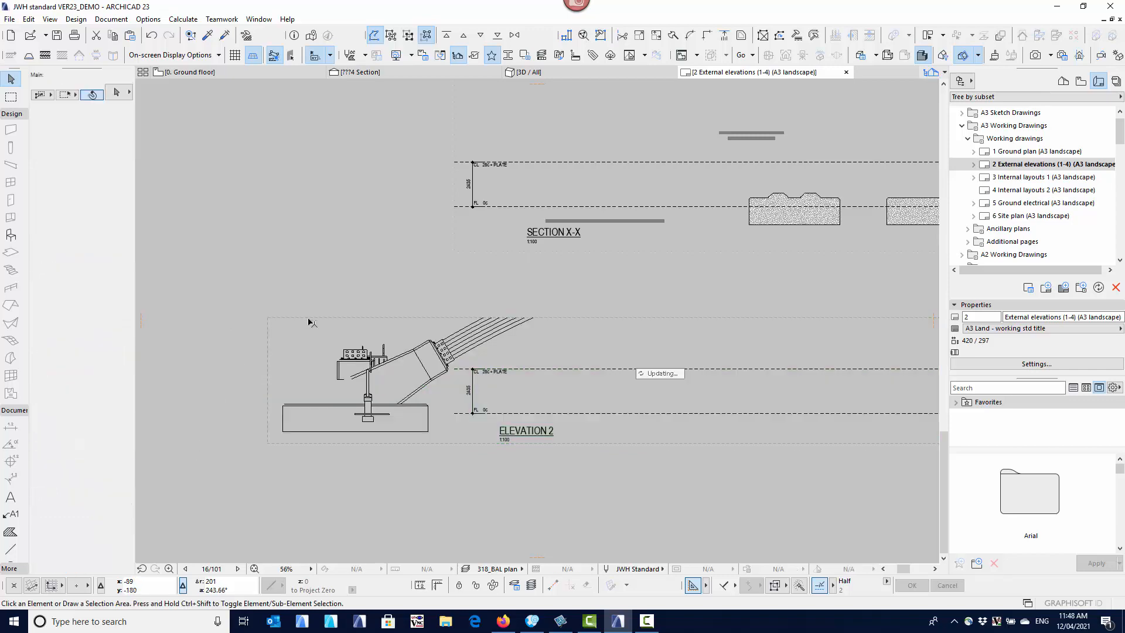
{"action": "scroll", "coordinate": [309, 323], "scroll_direction": "up", "scroll_amount": 3}
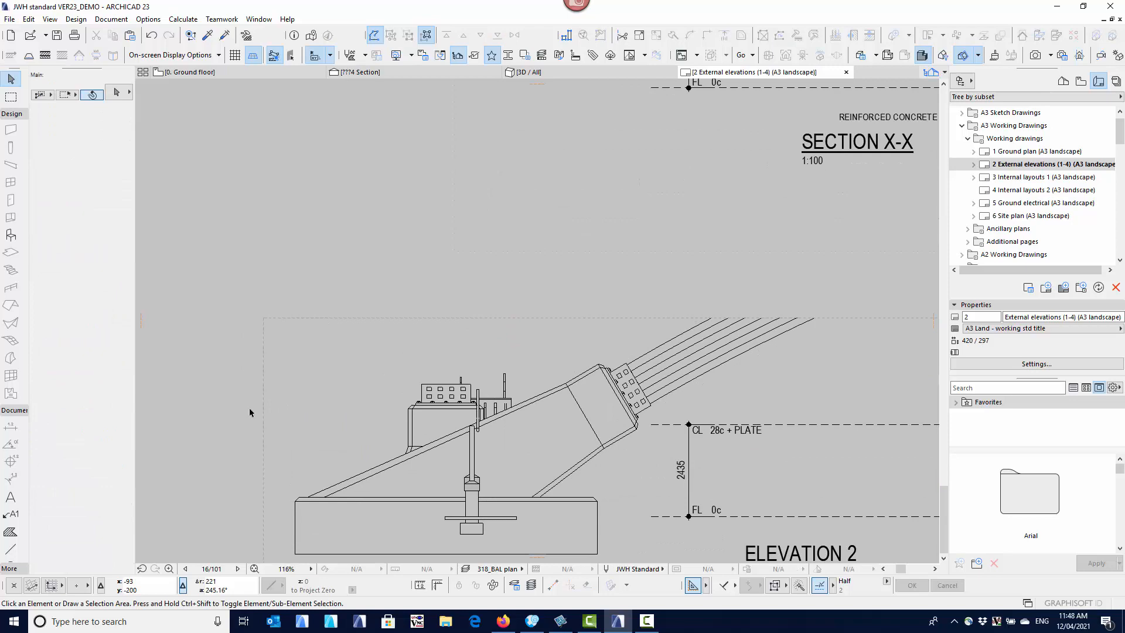
{"action": "scroll", "coordinate": [284, 384], "scroll_direction": "down", "scroll_amount": 2}
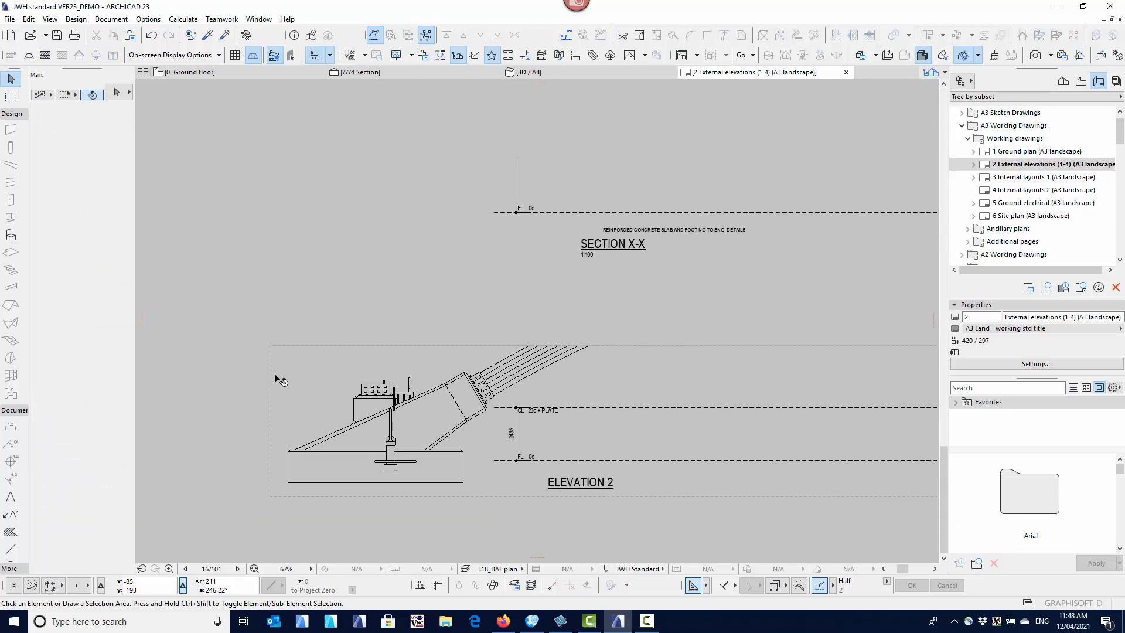
Stretch the Elevation 2 frame's left edge inward to a width of about 337 mm and crop the drawing to its frame.
{"action": "left_click", "coordinate": [269, 374]}
{"action": "left_click", "coordinate": [270, 373]}
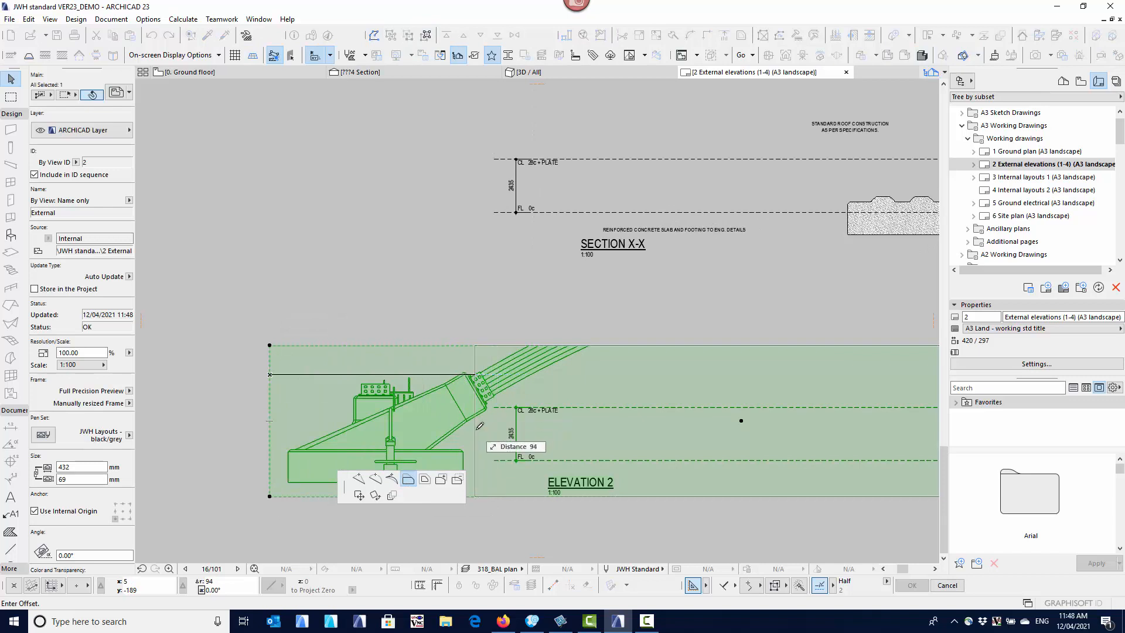
{"action": "left_click", "coordinate": [476, 404]}
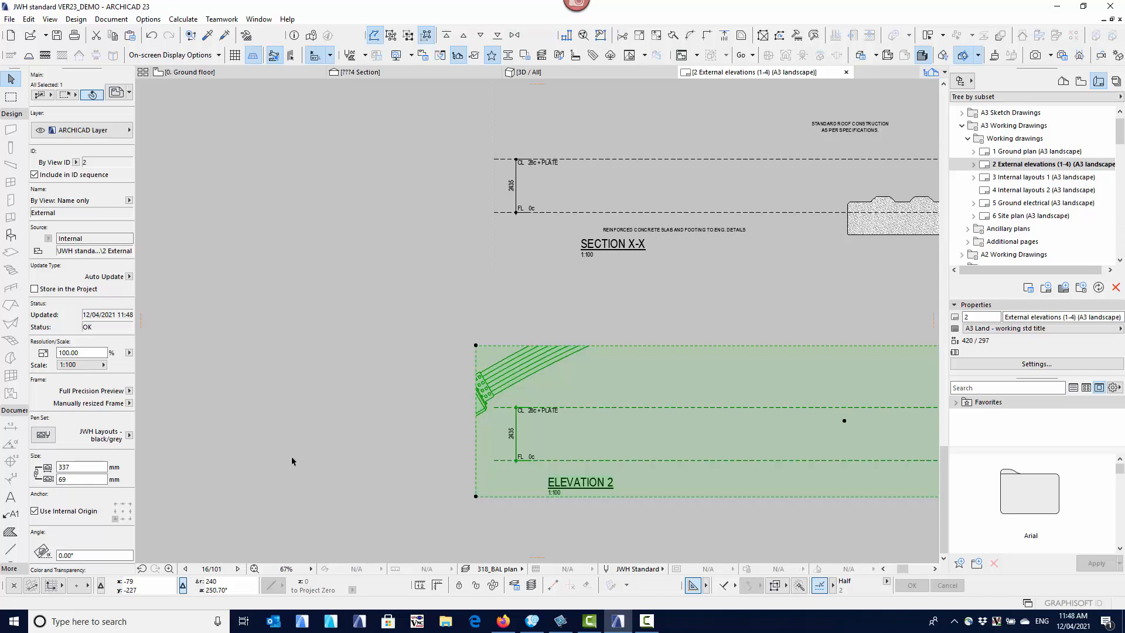
{"action": "middle_click_drag", "start_coordinate": [292, 461], "coordinate": [232, 372]}
{"action": "middle_click_drag", "start_coordinate": [340, 407], "coordinate": [272, 390]}
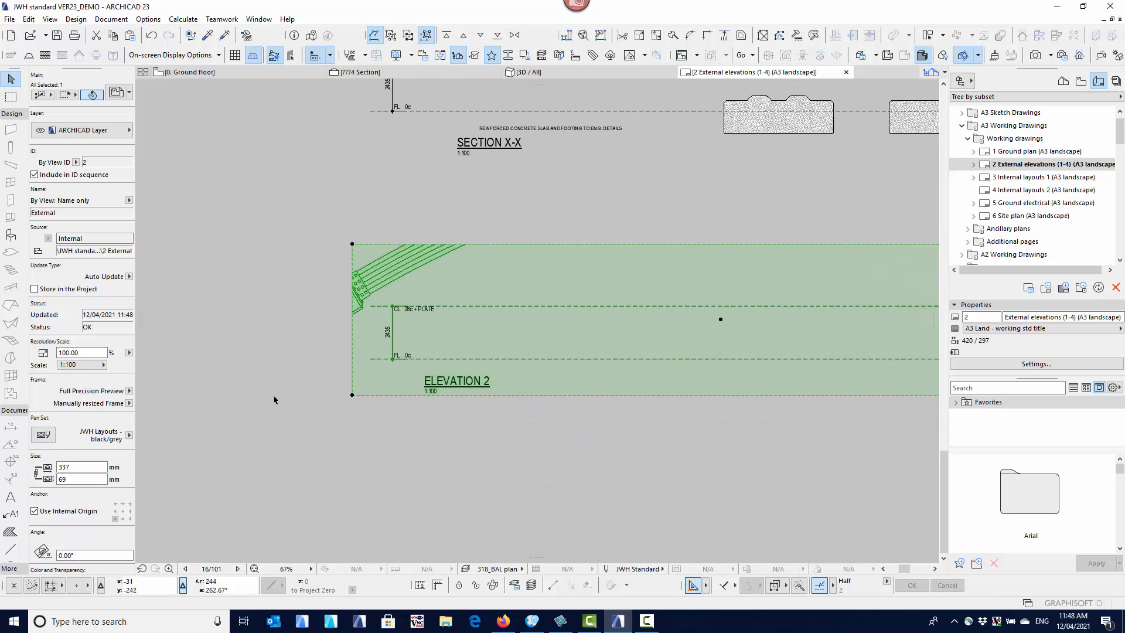
{"action": "left_click", "coordinate": [130, 403]}
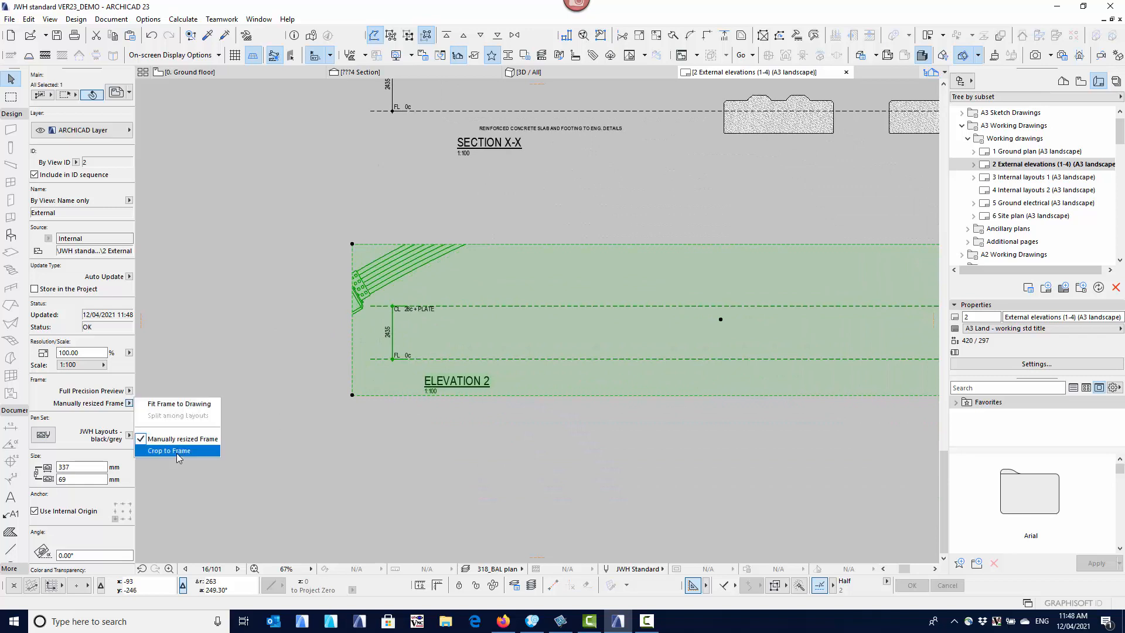
{"action": "left_click", "coordinate": [176, 460]}
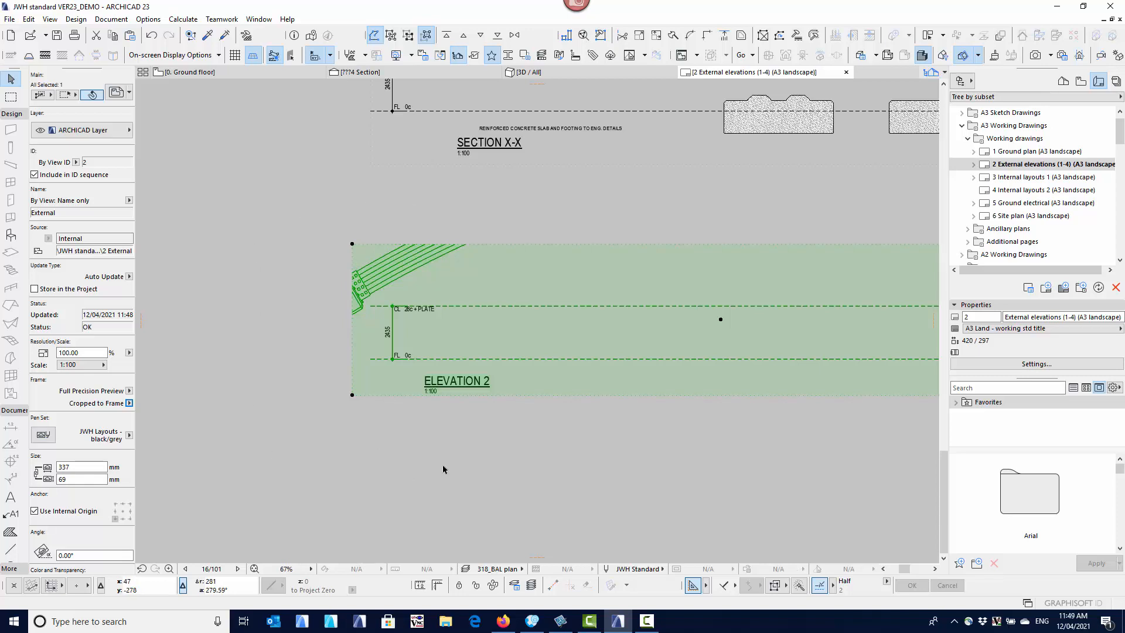
Reselect the Elevation 2 drawing below Section X-X and stretch its left frame edge outward to a width of about 411 mm.
{"action": "left_click", "coordinate": [385, 169]}
{"action": "middle_click_drag", "start_coordinate": [397, 208], "coordinate": [395, 319]}
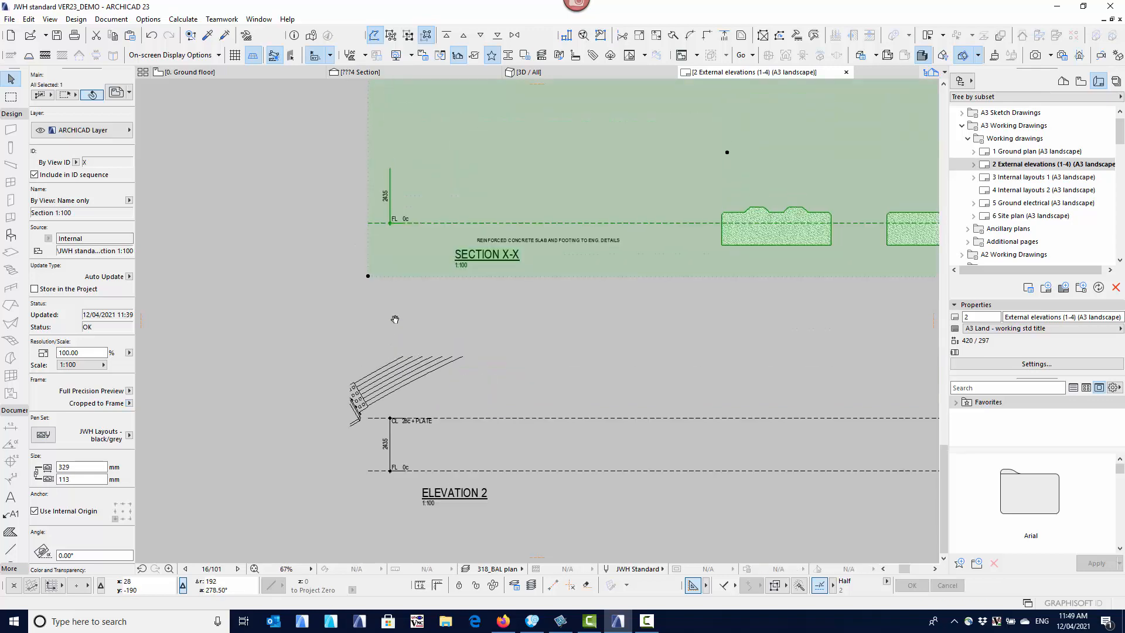
{"action": "scroll", "coordinate": [387, 323], "scroll_direction": "down", "scroll_amount": 4}
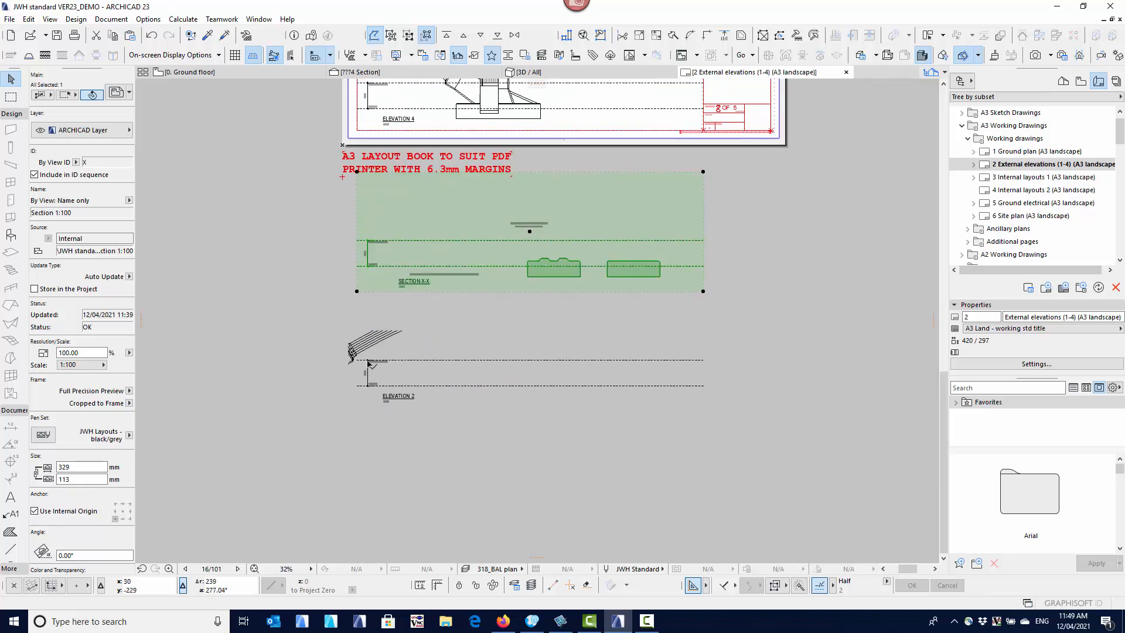
{"action": "left_click", "coordinate": [356, 335]}
{"action": "scroll", "coordinate": [402, 317], "scroll_direction": "up", "scroll_amount": 1}
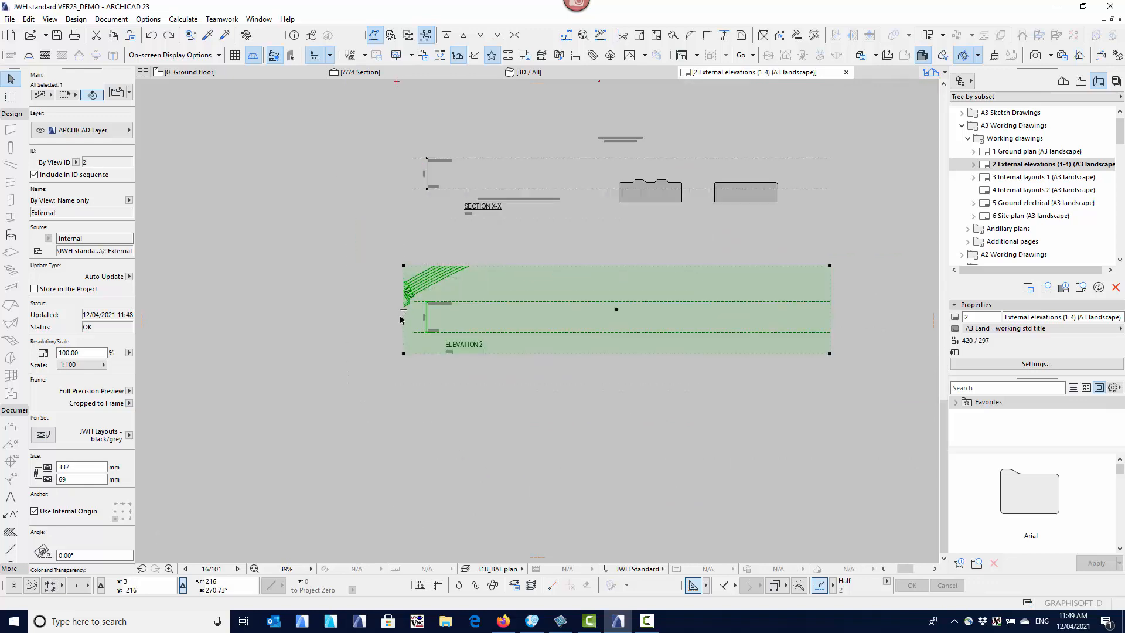
{"action": "left_click", "coordinate": [400, 319]}
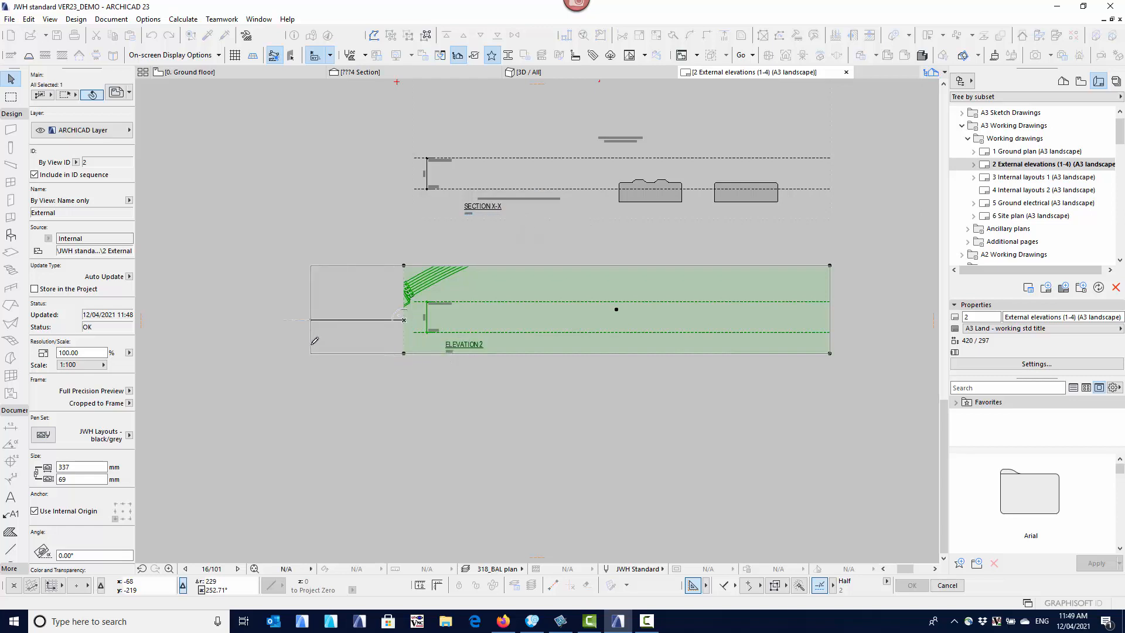
{"action": "left_click", "coordinate": [315, 340]}
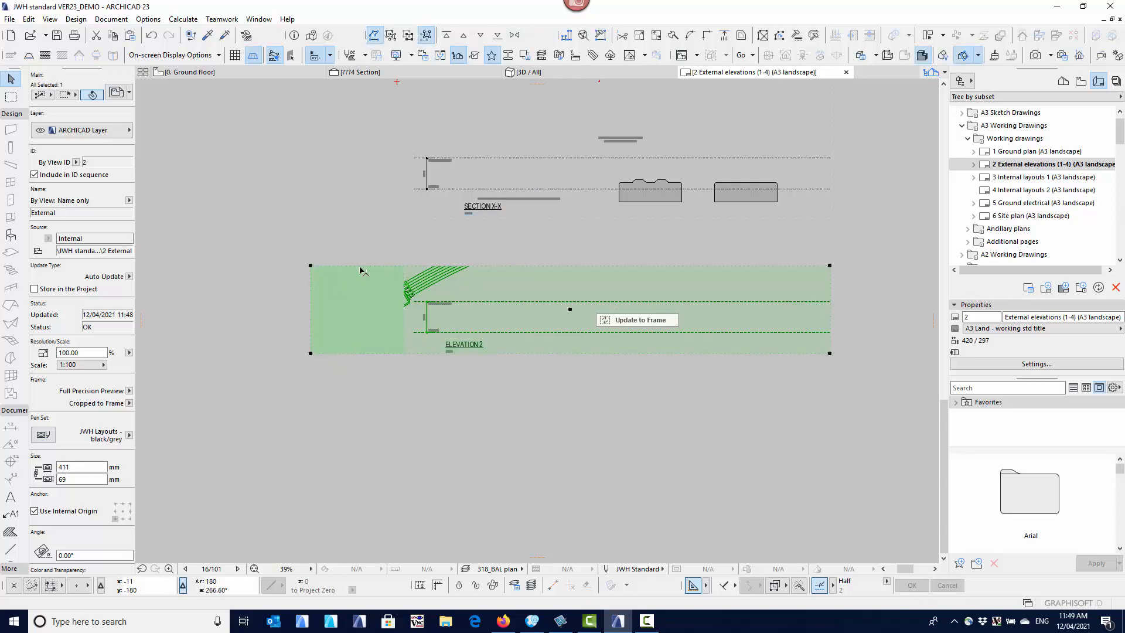
Set the Elevation 2 drawing to Manually resized Frame and update it from its source view.
{"action": "left_click", "coordinate": [129, 403]}
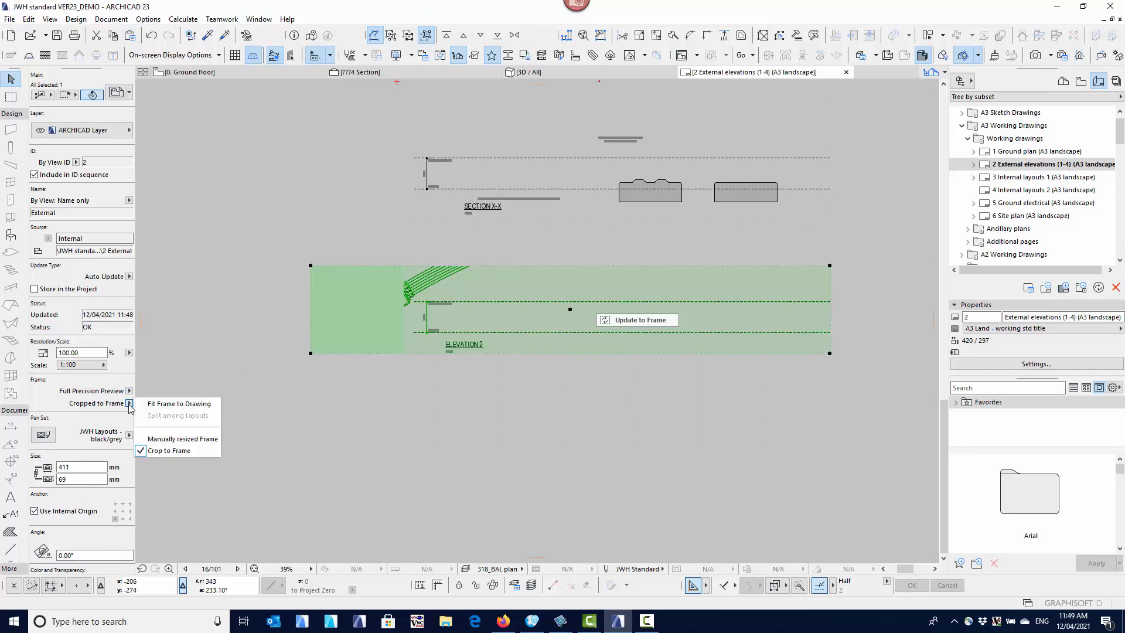
{"action": "left_click", "coordinate": [178, 440]}
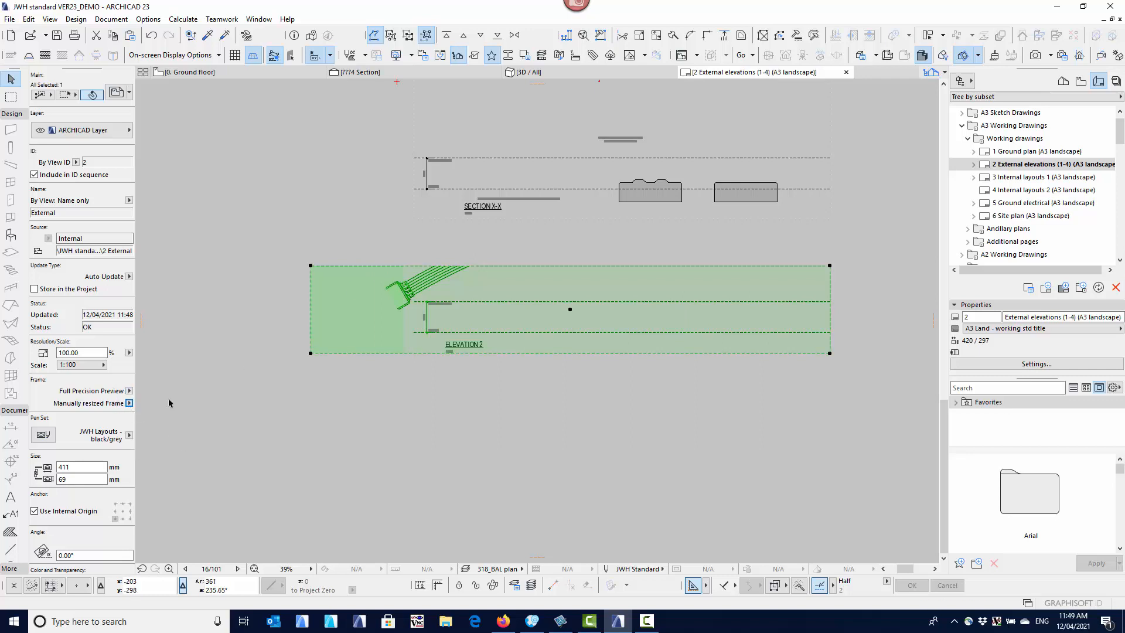
{"action": "scroll", "coordinate": [322, 395], "scroll_direction": "down", "scroll_amount": 1}
{"action": "right_click", "coordinate": [481, 329]}
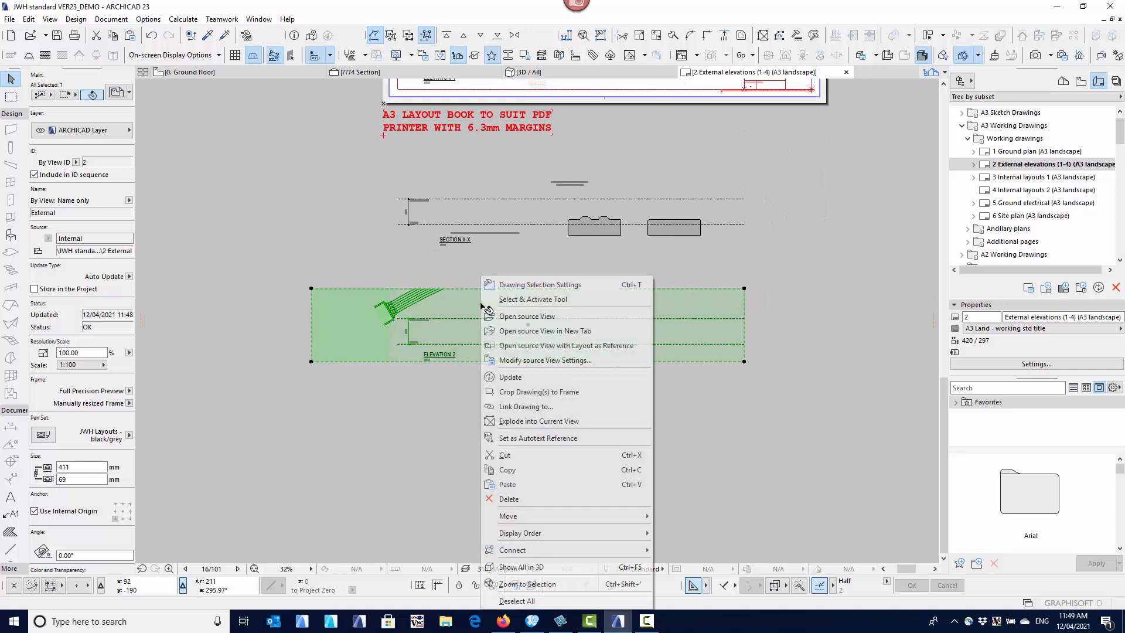
{"action": "left_click", "coordinate": [513, 377]}
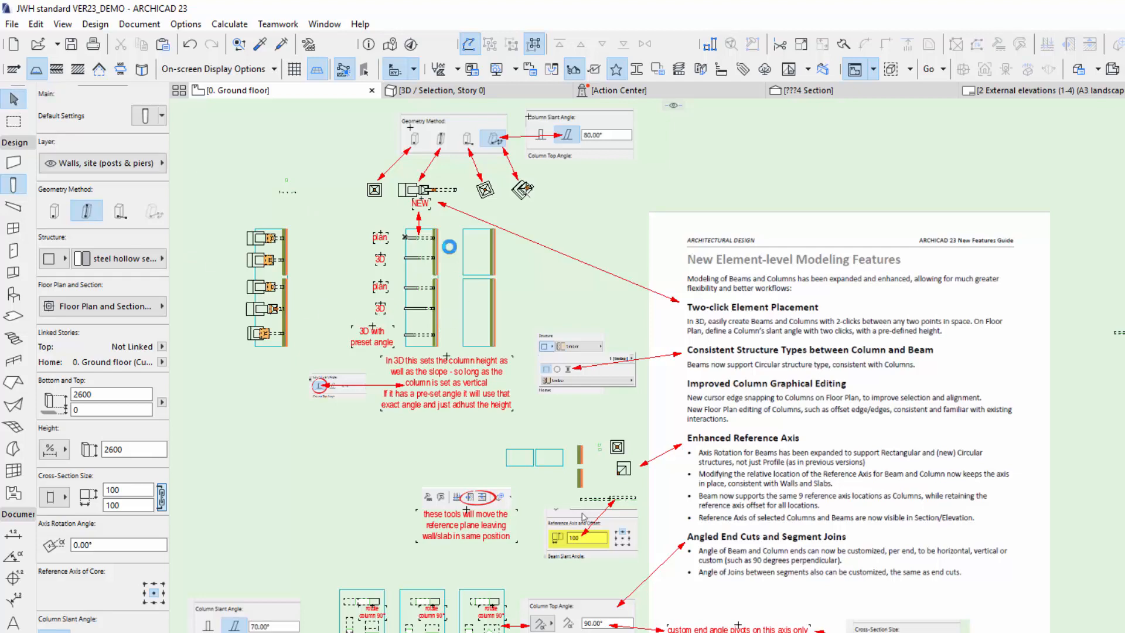
Show only the ground floor's empty wall-and-slab group, right of the two-click column examples, in 3D and view it from above.
{"action": "left_click", "coordinate": [464, 261]}
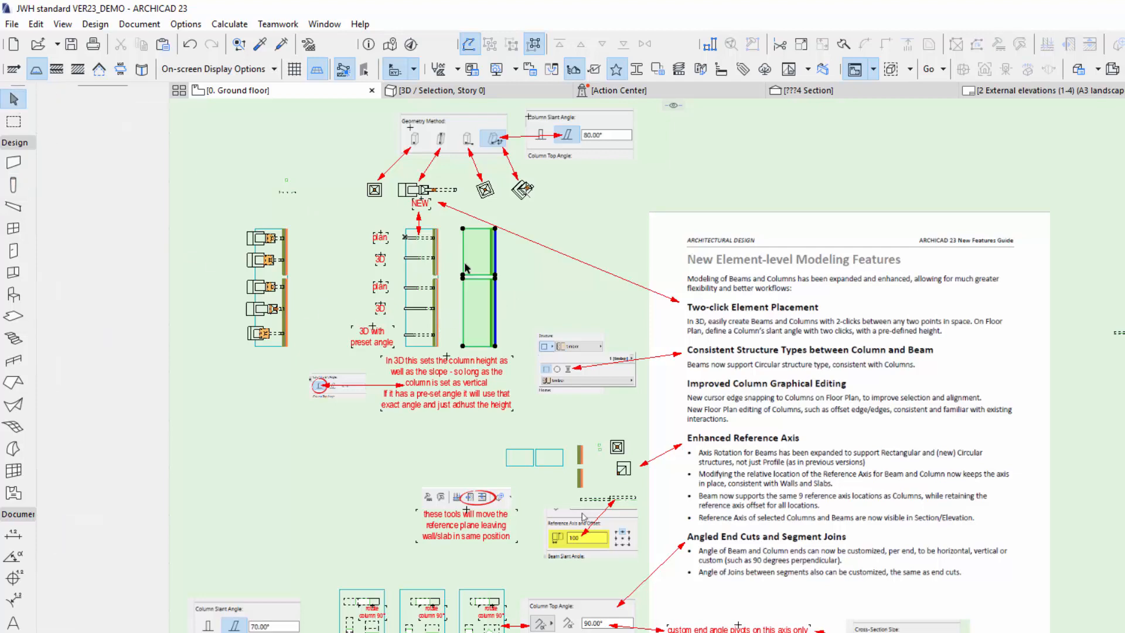
{"action": "right_click", "coordinate": [450, 263]}
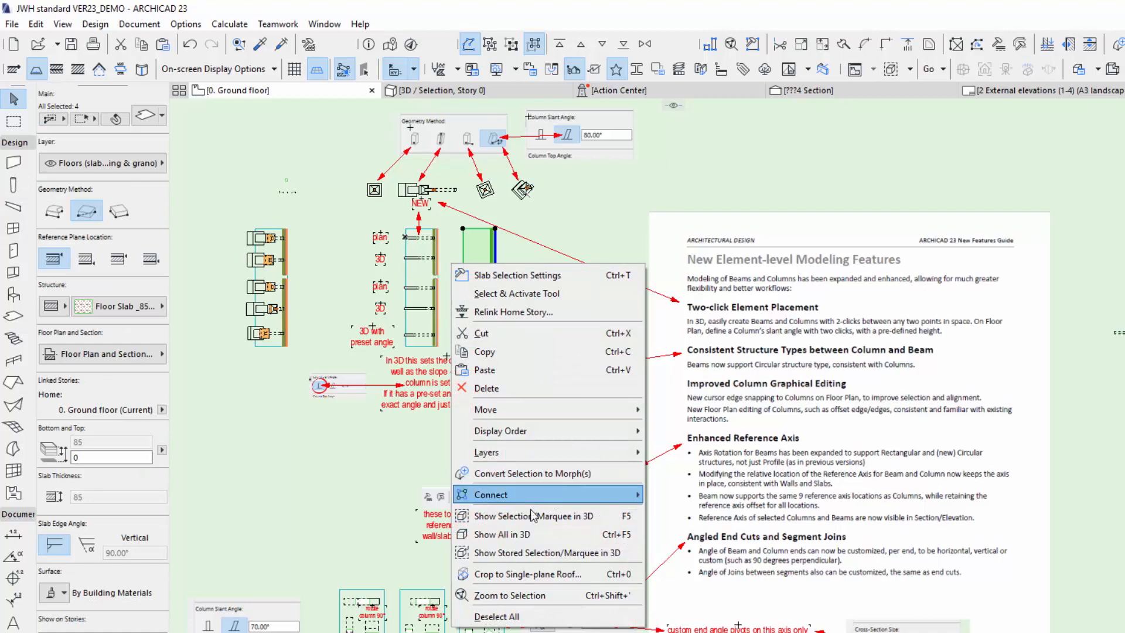
{"action": "left_click", "coordinate": [531, 513]}
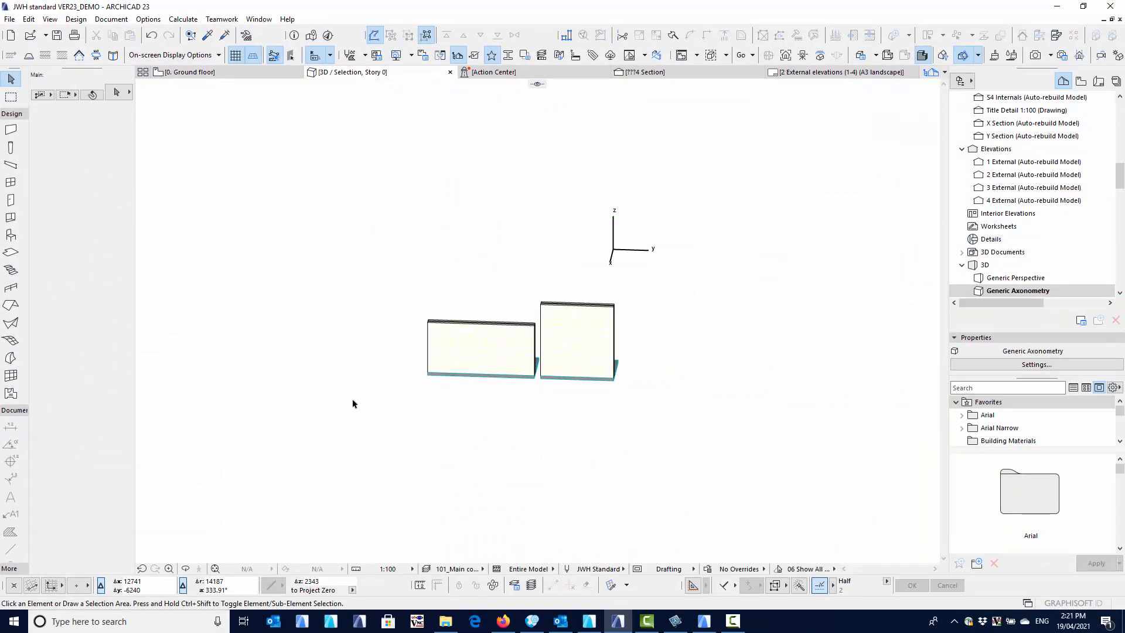
{"action": "middle_click_drag", "start_coordinate": [354, 402], "coordinate": [592, 427], "text": "shift"}
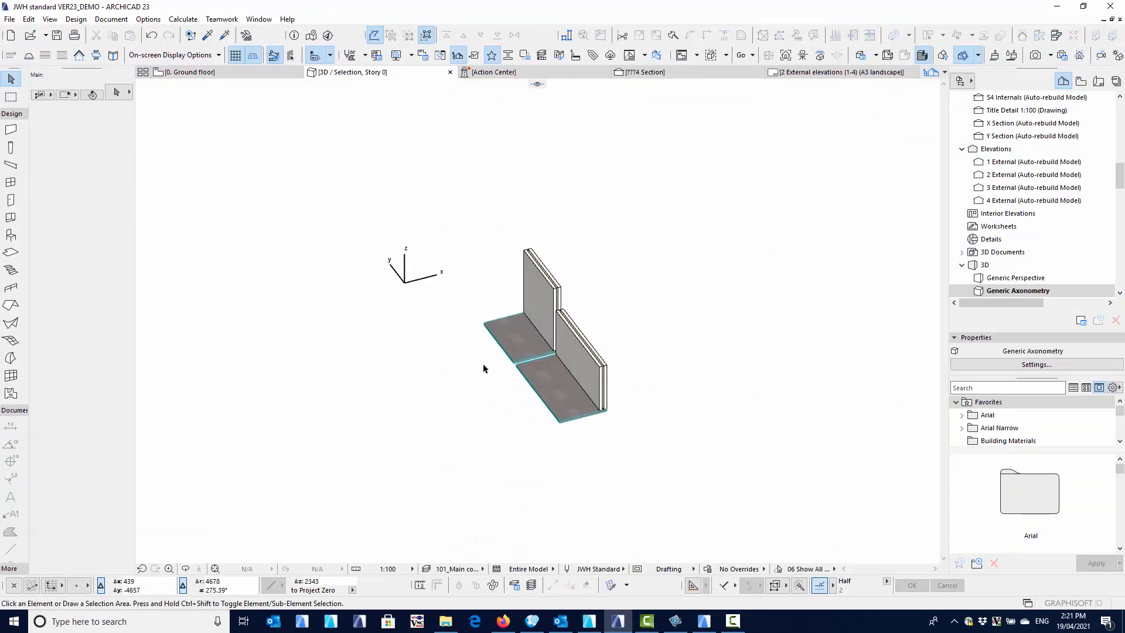
{"action": "middle_click_drag", "start_coordinate": [484, 369], "coordinate": [455, 439], "text": "shift"}
{"action": "scroll", "coordinate": [518, 372], "scroll_direction": "up", "scroll_amount": 3}
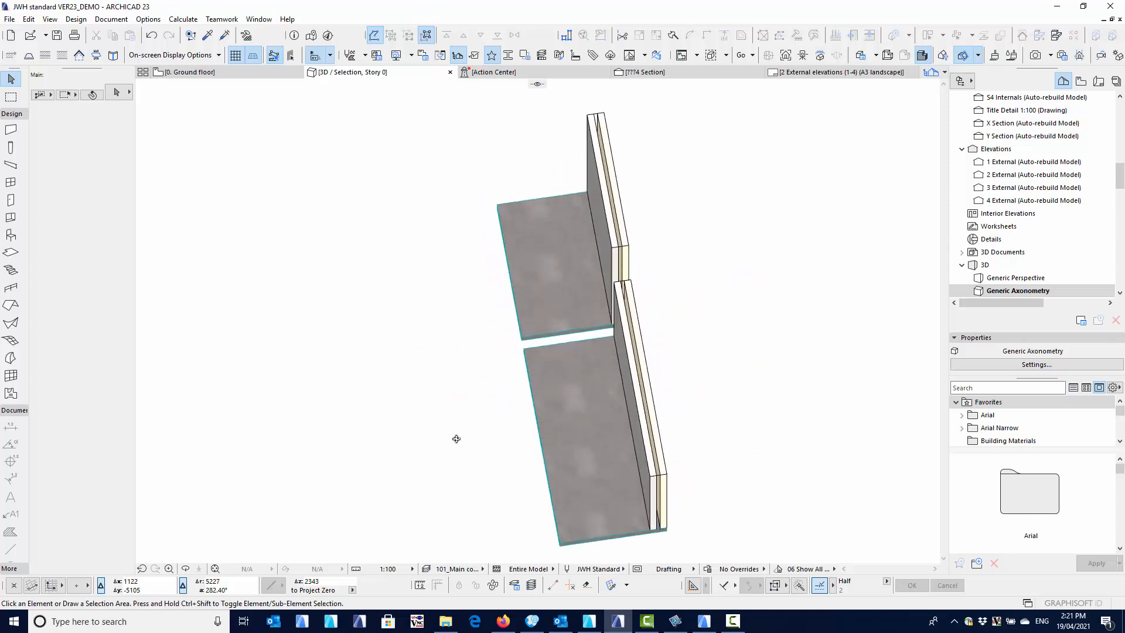
Place a two-click column in 3D from the taller wall's slab corner to that wall's top inner corner.
{"action": "left_click", "coordinate": [11, 150]}
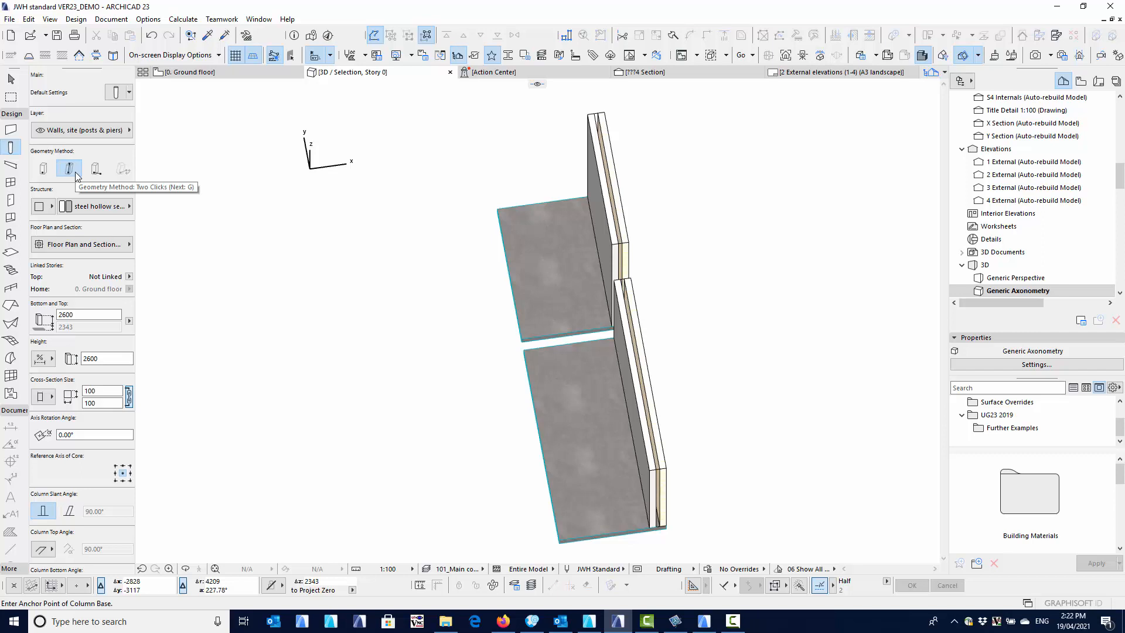
{"action": "left_click", "coordinate": [80, 315]}
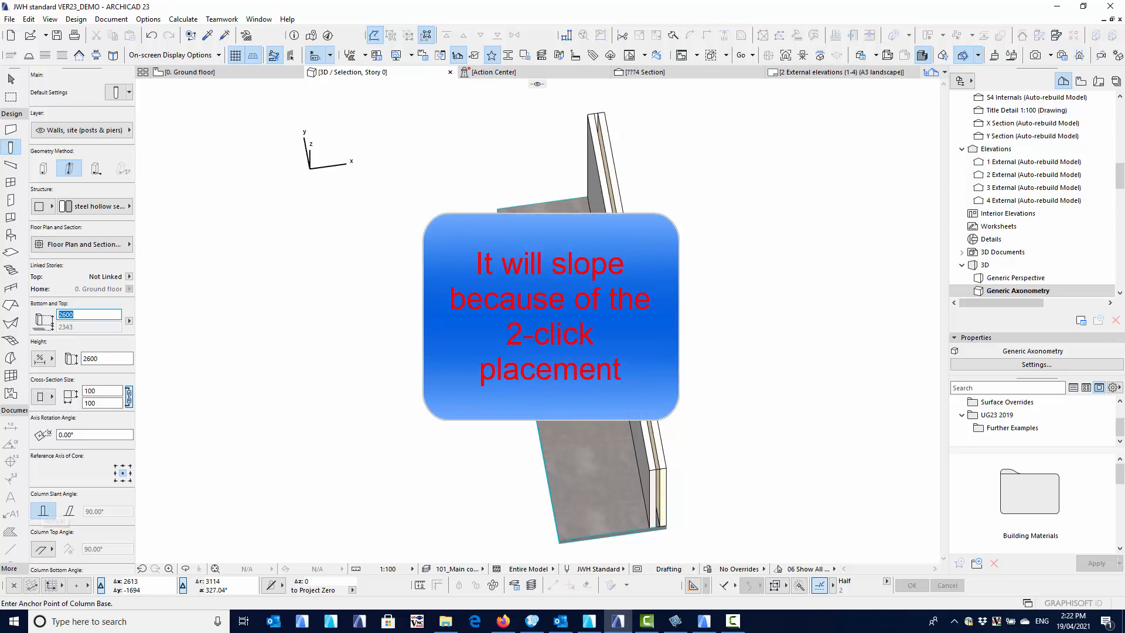
{"action": "left_click", "coordinate": [522, 338]}
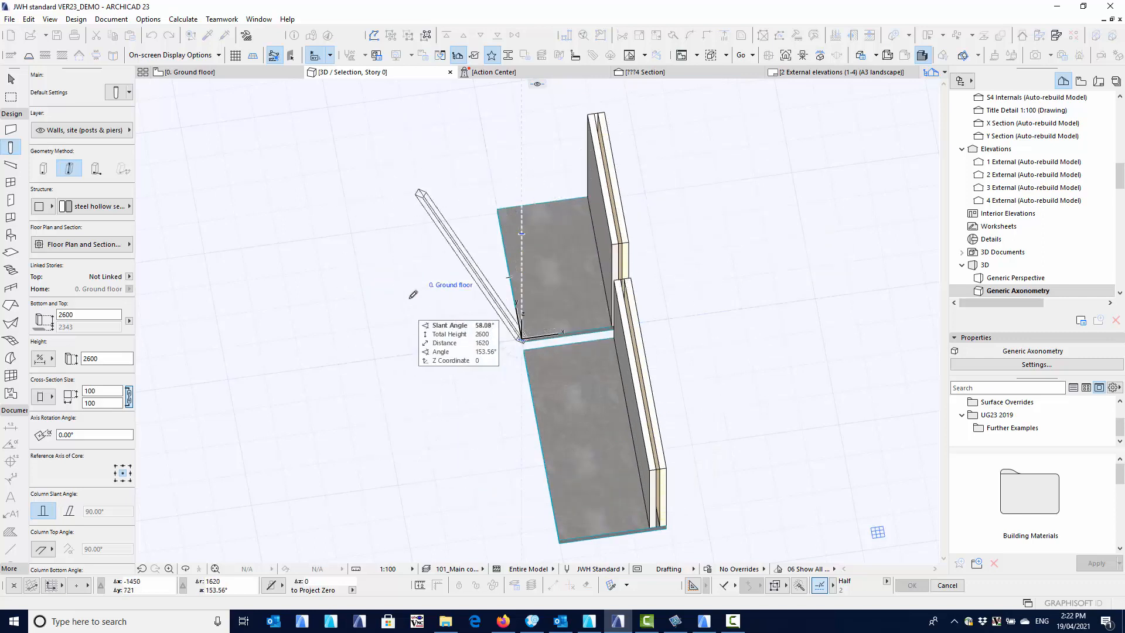
{"action": "left_click", "coordinate": [612, 244]}
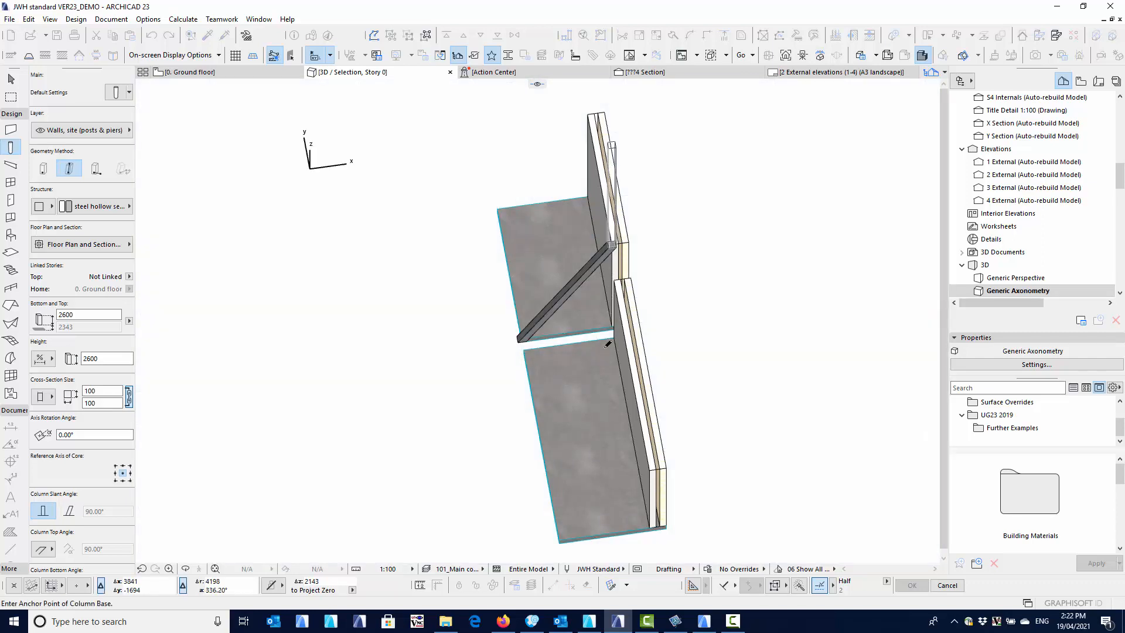
Place a second two-click column from the lower wall's slab corner to that wall's top corner and check both columns.
{"action": "left_click", "coordinate": [524, 350]}
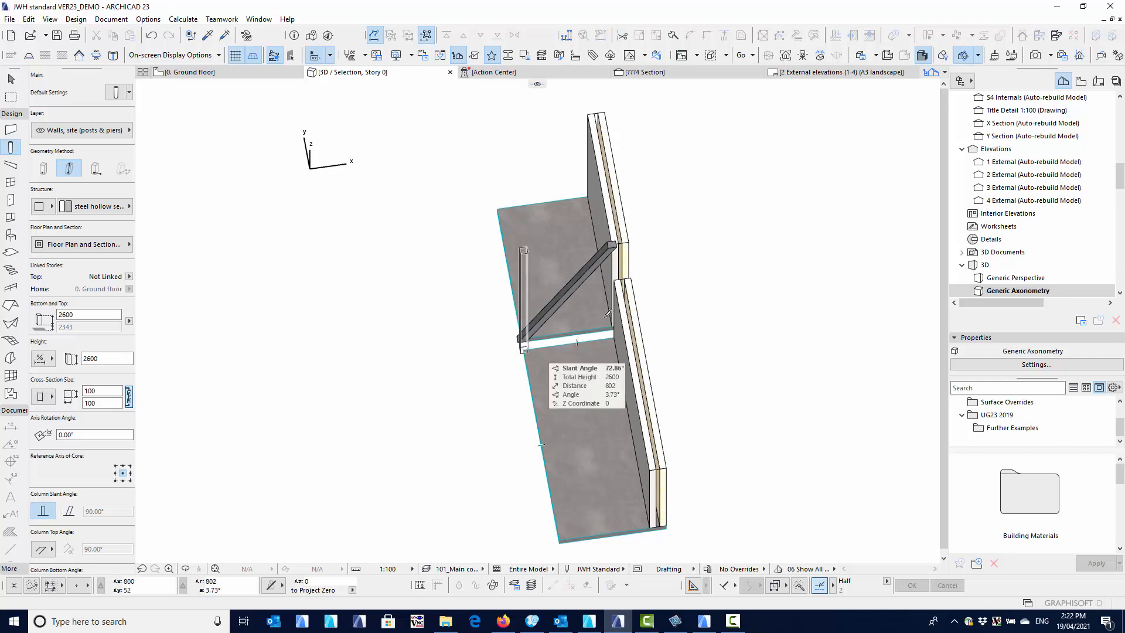
{"action": "left_click", "coordinate": [613, 280]}
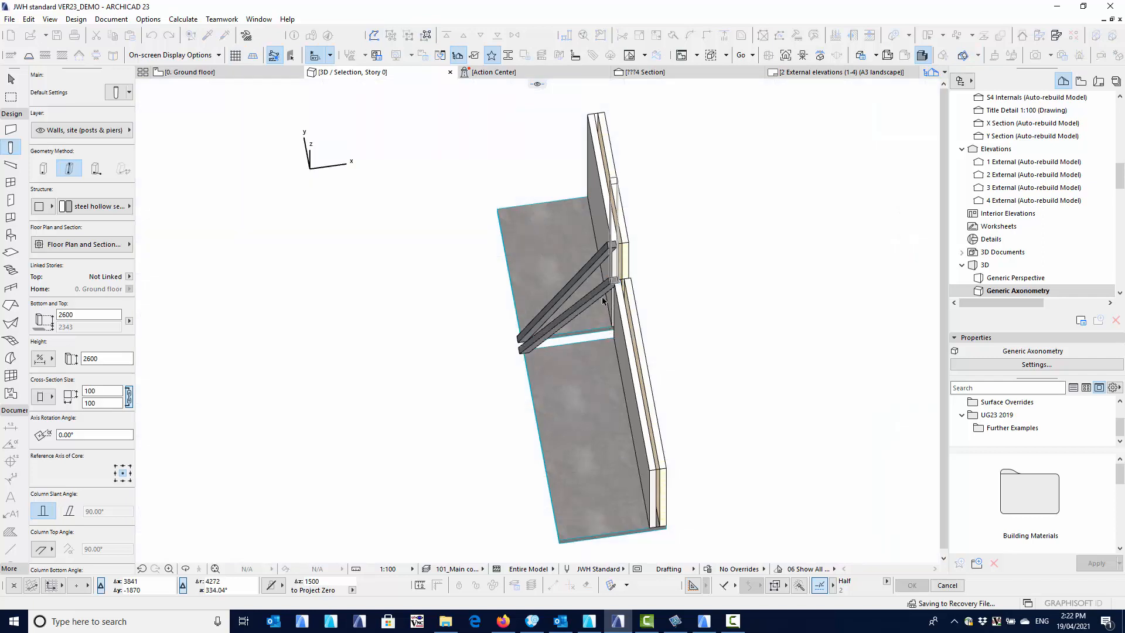
{"action": "middle_click_drag", "start_coordinate": [590, 338], "coordinate": [510, 385], "text": "shift"}
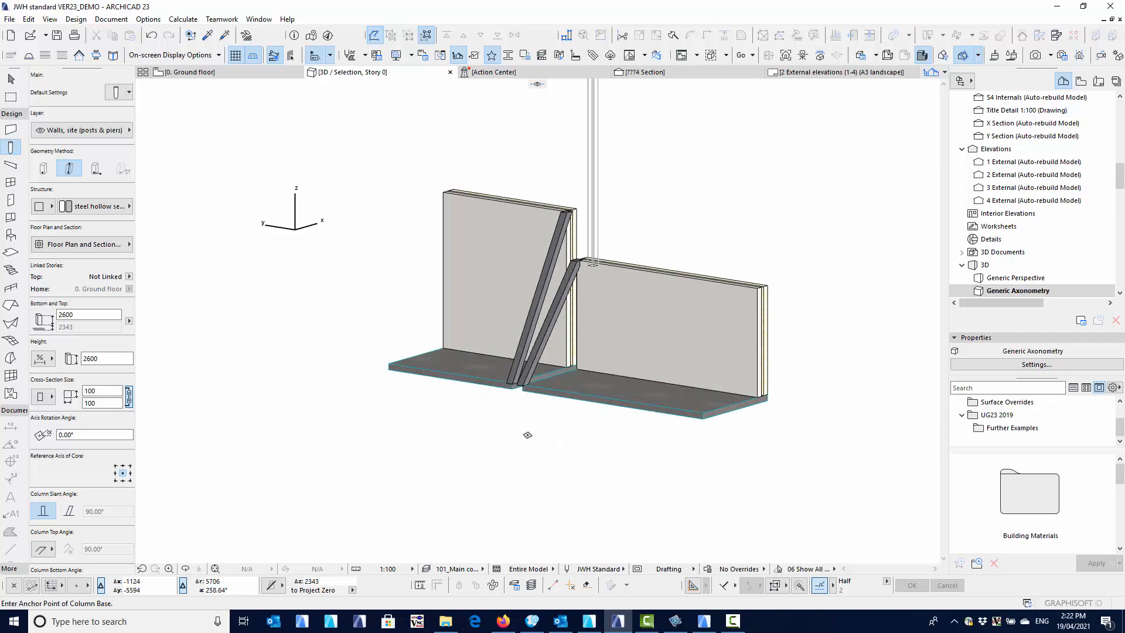
{"action": "middle_click_drag", "start_coordinate": [553, 437], "coordinate": [459, 470], "text": "shift"}
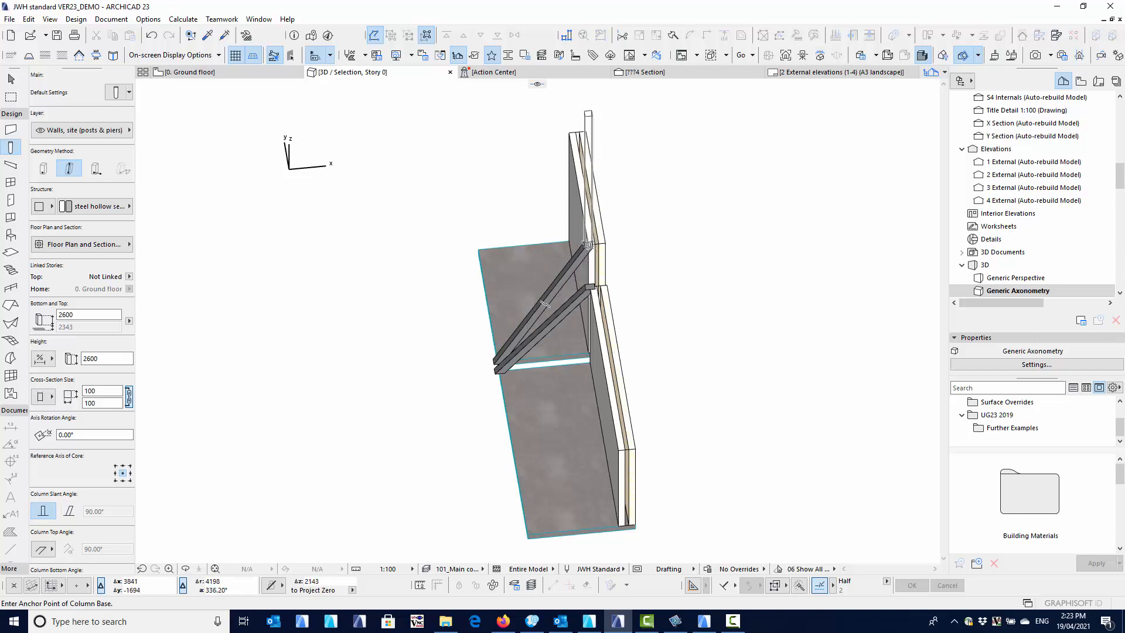
{"action": "left_click", "coordinate": [587, 245]}
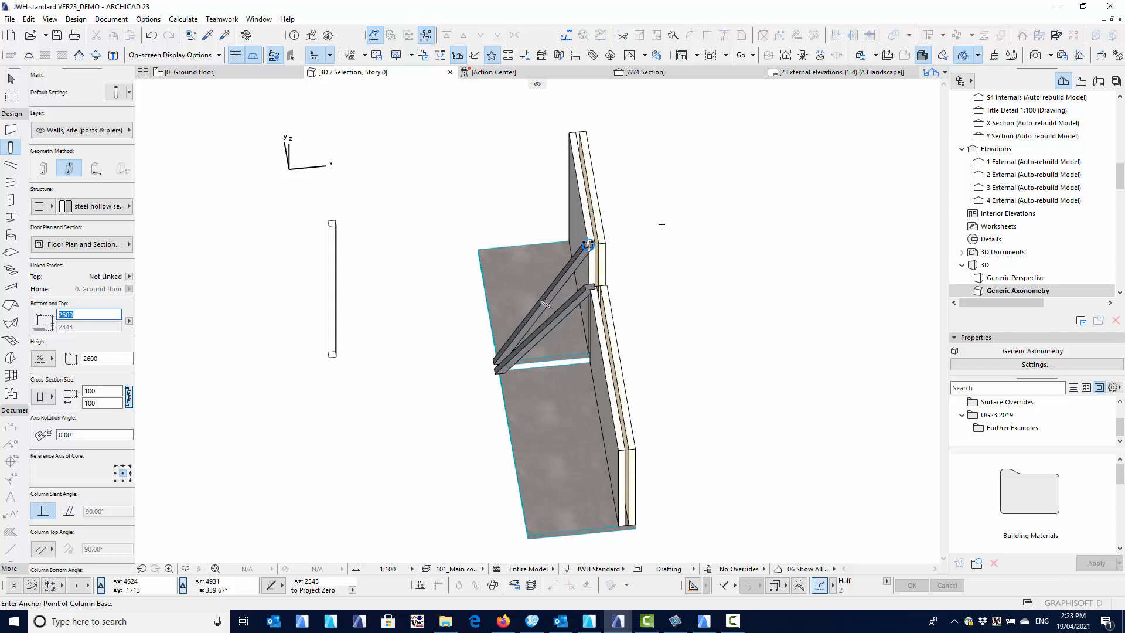
{"action": "mouse_move", "coordinate": [588, 244]}
{"action": "middle_mouse_down", "text": "shift"}
{"action": "mouse_move", "coordinate": [586, 207]}
{"action": "mouse_move", "coordinate": [593, 233]}
{"action": "middle_mouse_up", "text": "shift"}
On the ground floor plan, place a 2600 high two-click column across the upper slab, from its outer edge to the wall's inner face.
{"action": "left_click", "coordinate": [231, 75]}
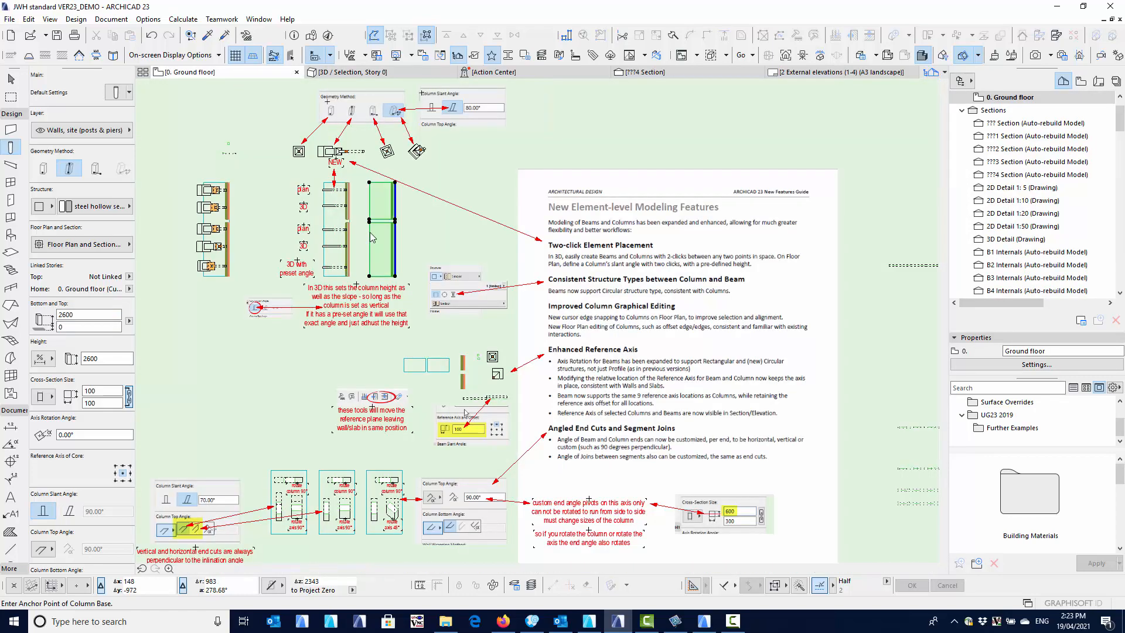
{"action": "scroll", "coordinate": [374, 209], "scroll_direction": "up", "scroll_amount": 8}
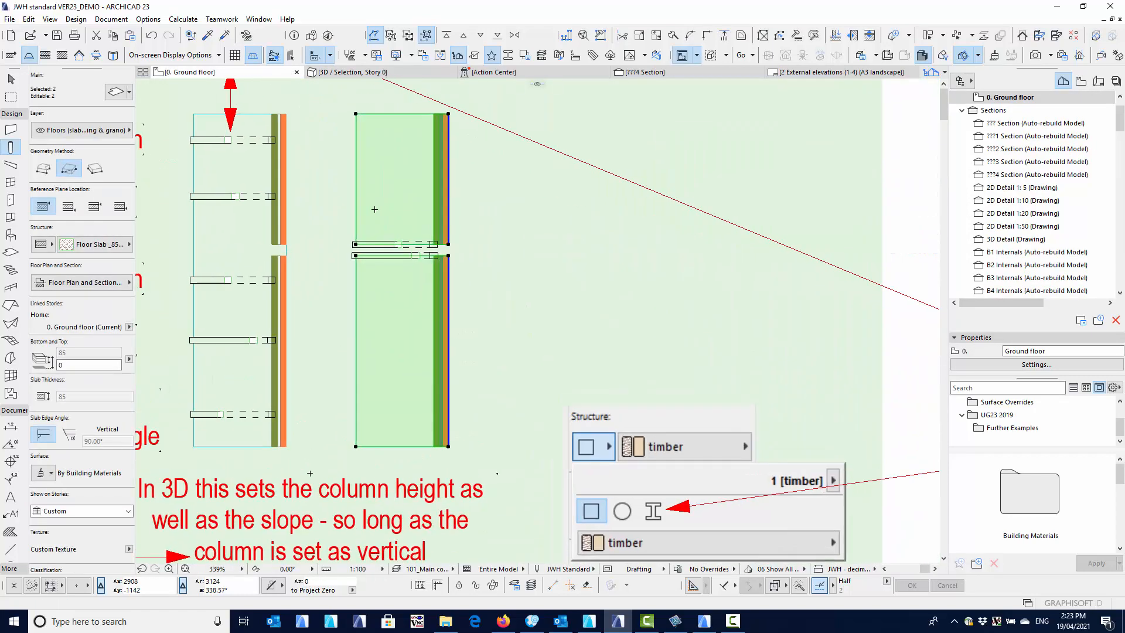
{"action": "key", "text": "Escape"}
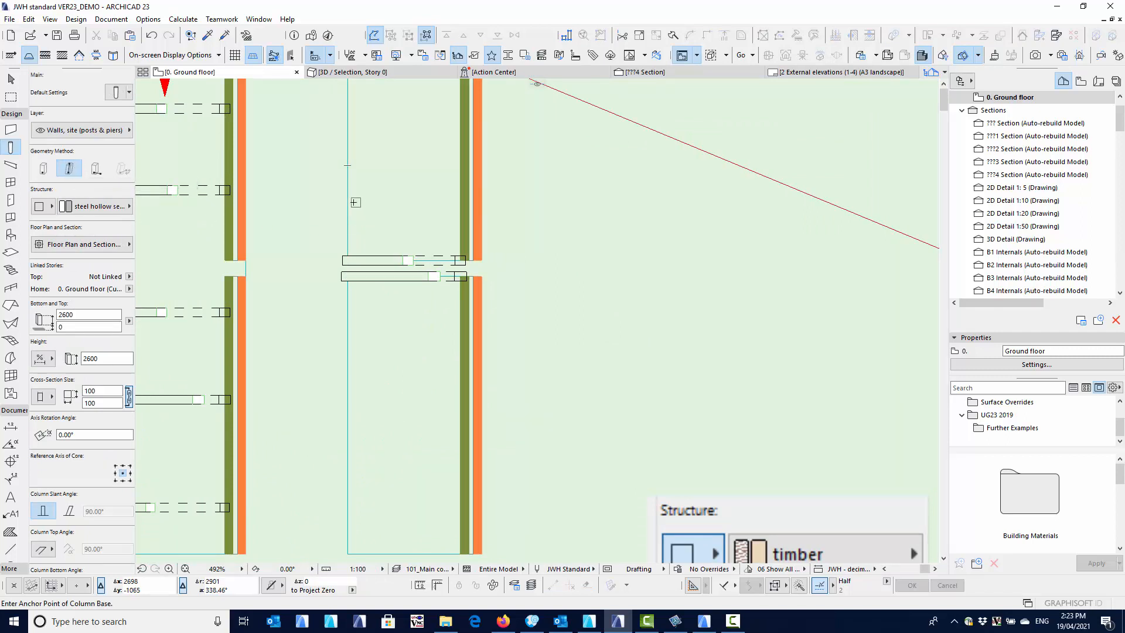
{"action": "left_click", "coordinate": [348, 200]}
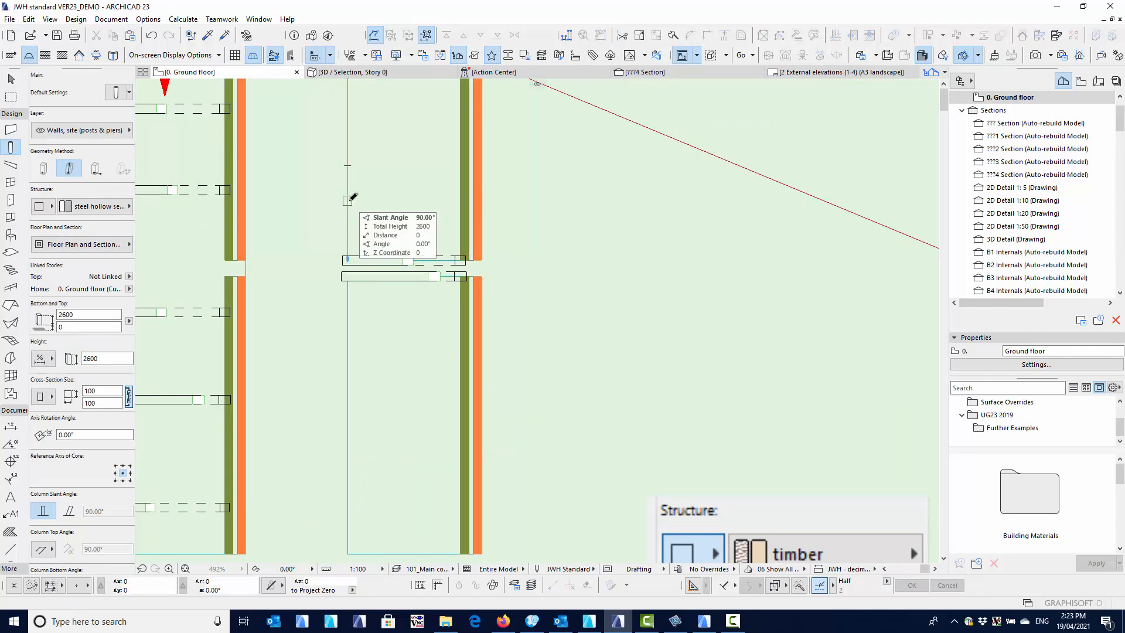
{"action": "left_click", "coordinate": [463, 199]}
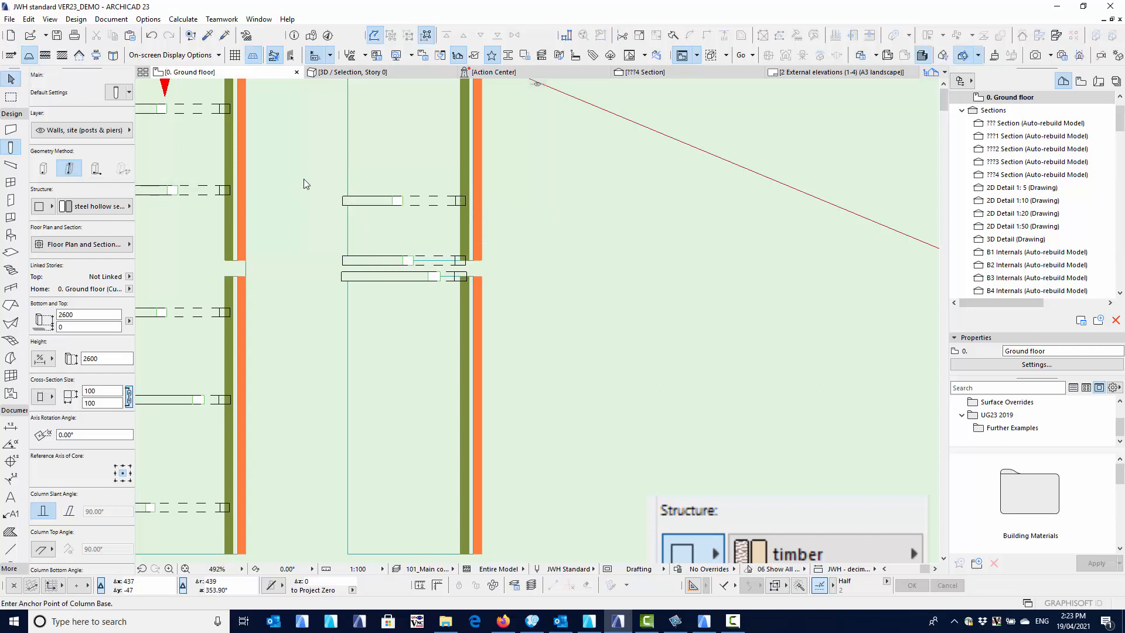
Show the wall-and-slab group with its three slanted columns in 3D and view it from the side.
{"action": "key", "text": "ctrl+a"}
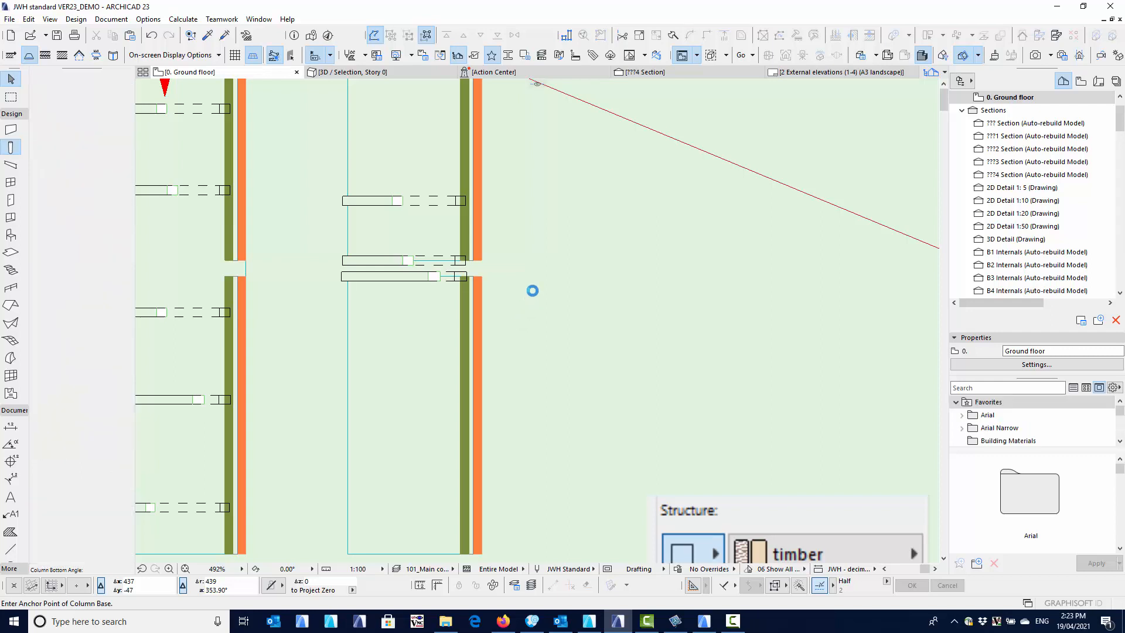
{"action": "right_click", "coordinate": [531, 291]}
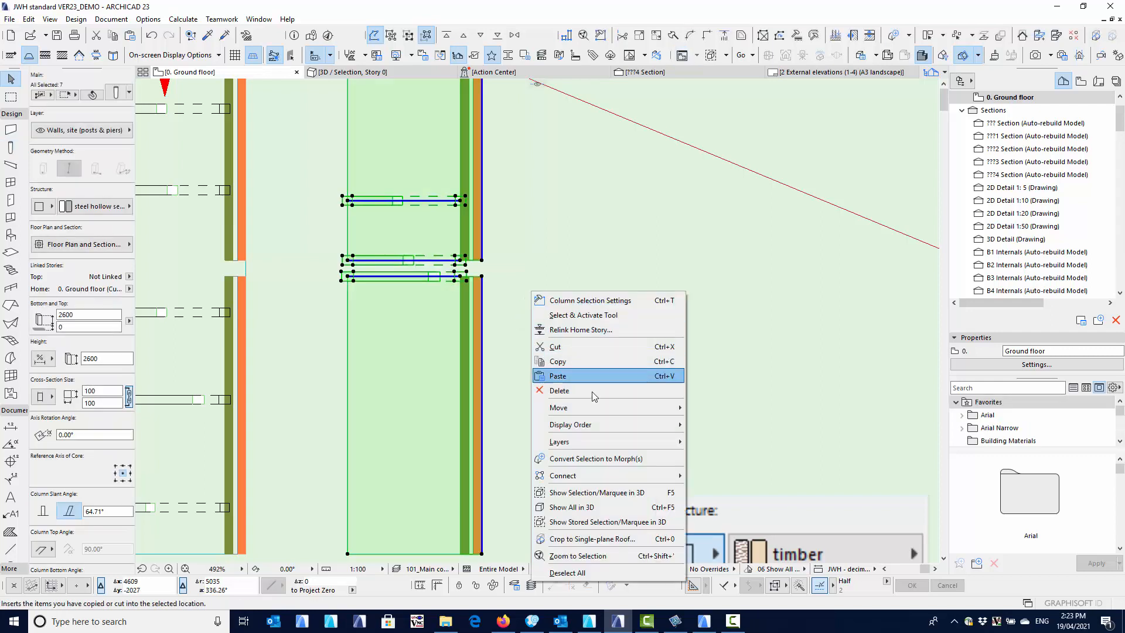
{"action": "left_click", "coordinate": [597, 492]}
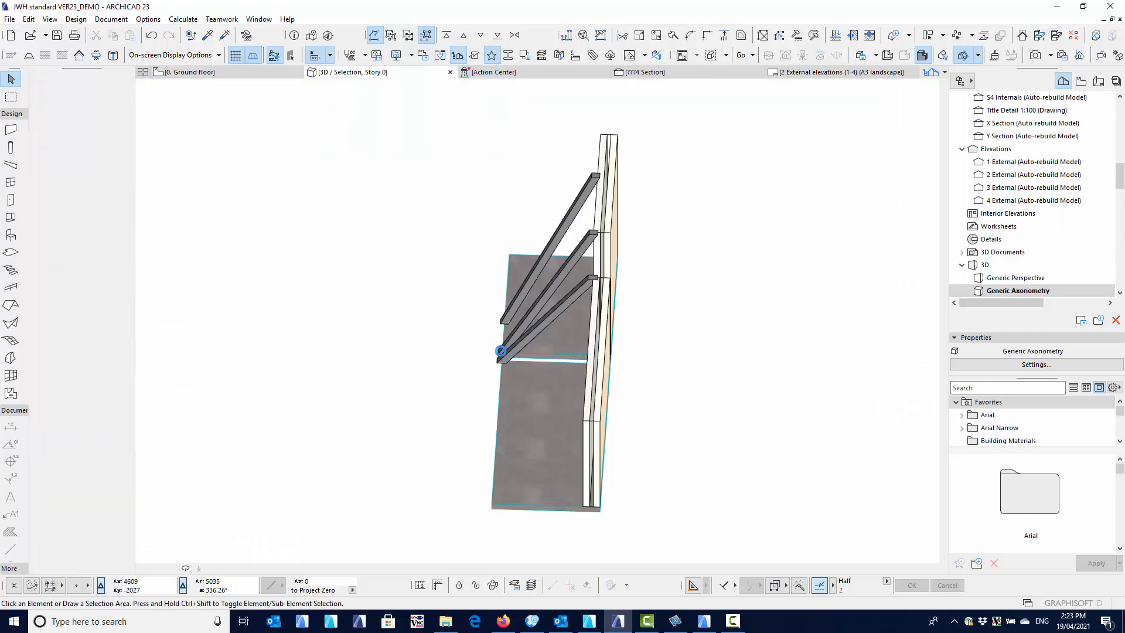
{"action": "middle_click_drag", "start_coordinate": [501, 351], "coordinate": [600, 258], "text": "shift"}
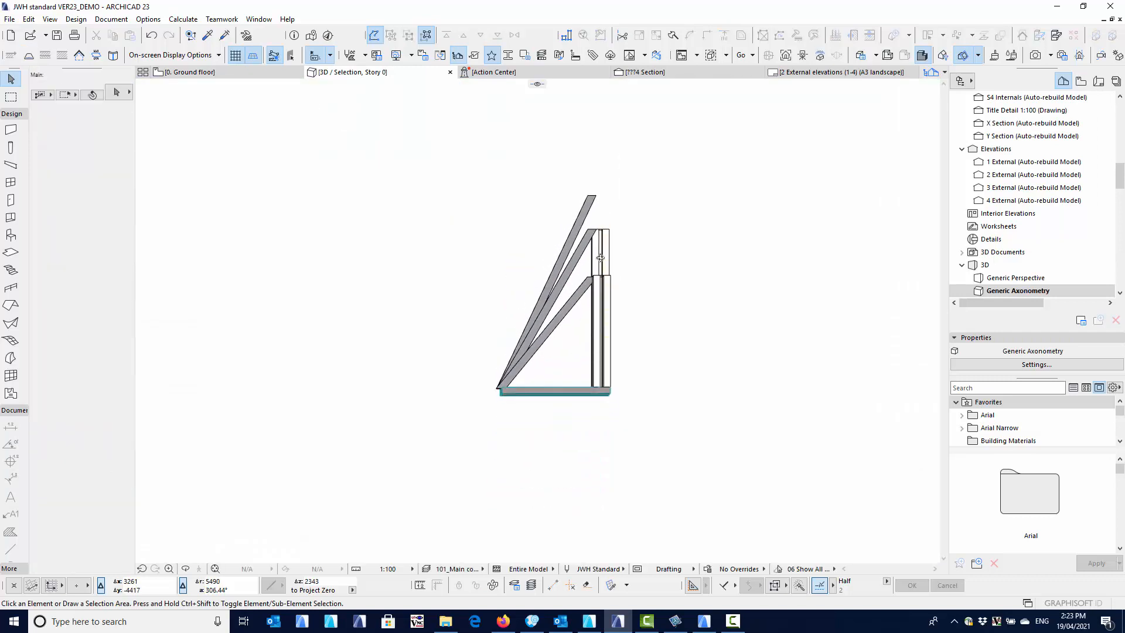
Select the column placed in plan, inspect its slant angle and compare its top with the walls from several directions.
{"action": "left_click", "coordinate": [591, 198]}
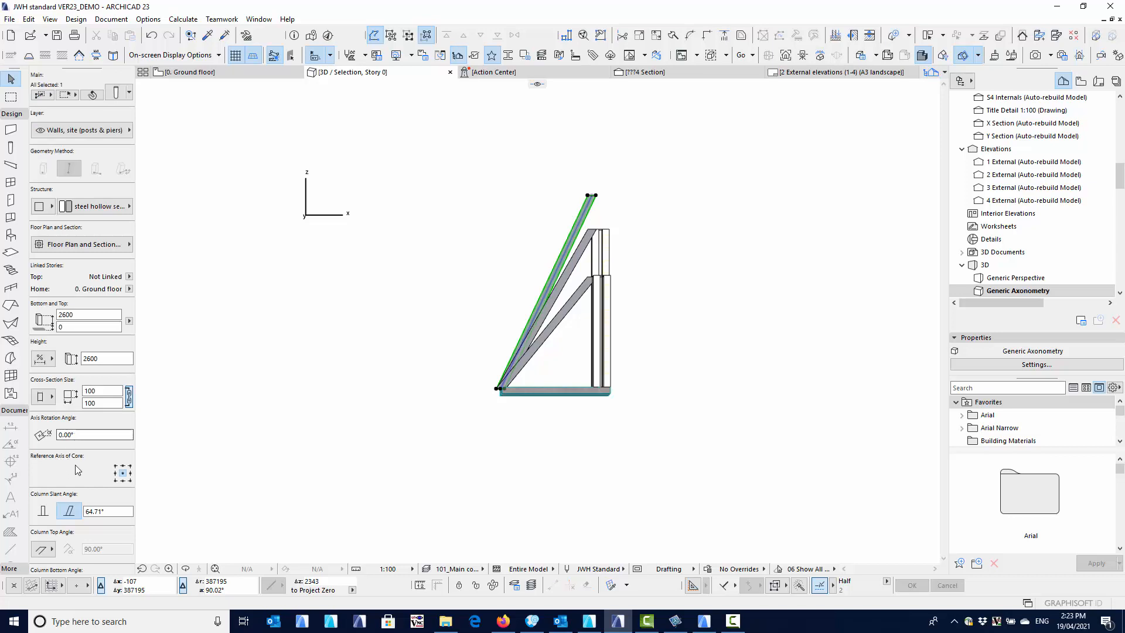
{"action": "left_click", "coordinate": [79, 516]}
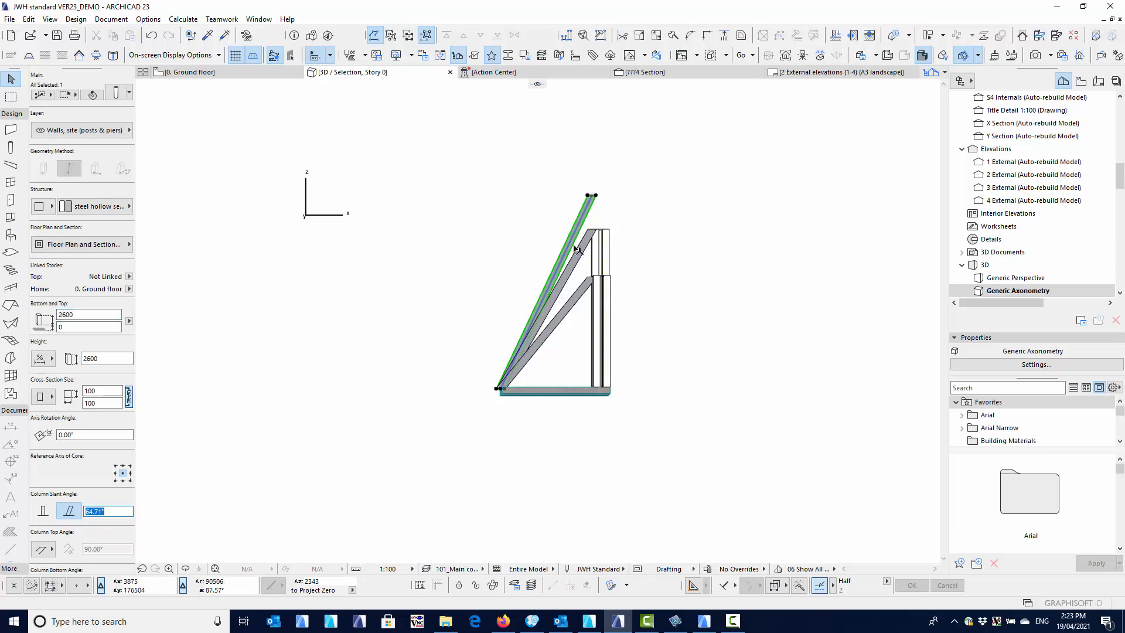
{"action": "middle_click_drag", "start_coordinate": [564, 290], "coordinate": [501, 275], "text": "shift"}
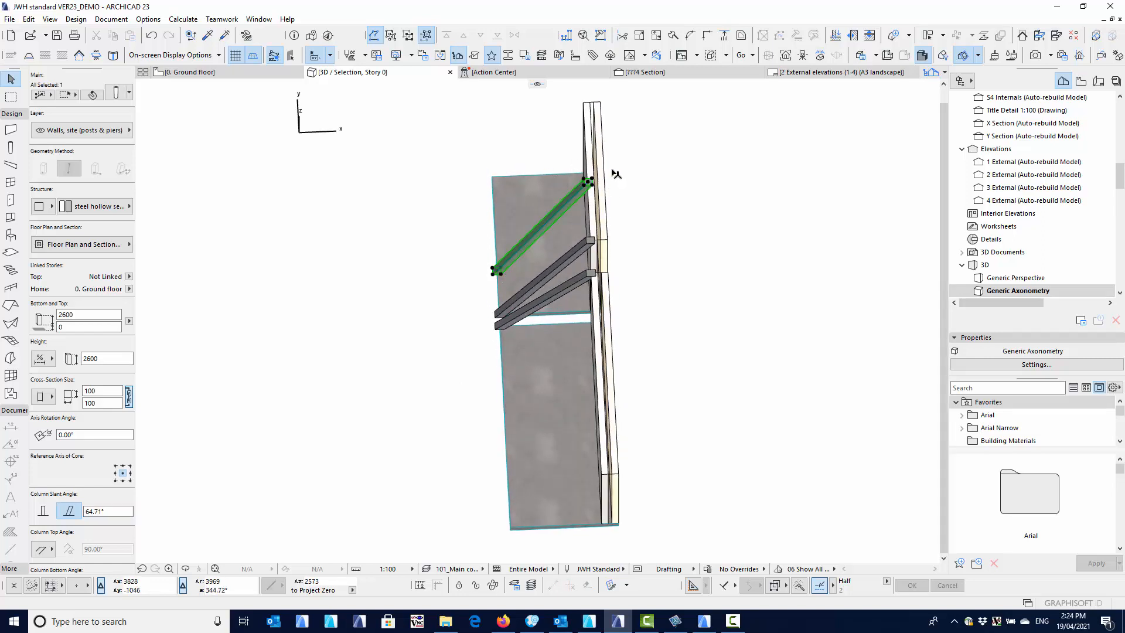
{"action": "middle_click_drag", "start_coordinate": [701, 247], "coordinate": [698, 221], "text": "shift"}
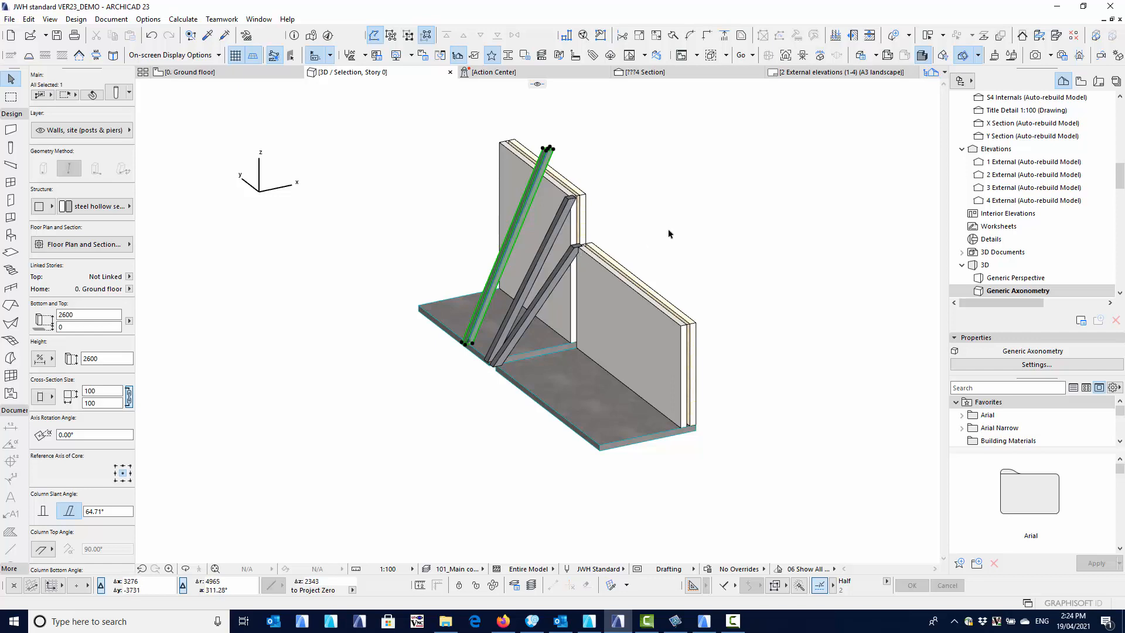
{"action": "middle_click_drag", "start_coordinate": [576, 256], "coordinate": [529, 339], "text": "shift"}
Return to the ground floor plan and examine the structure type choices against the notes on consistent beam and column structures.
{"action": "key", "text": "F2"}
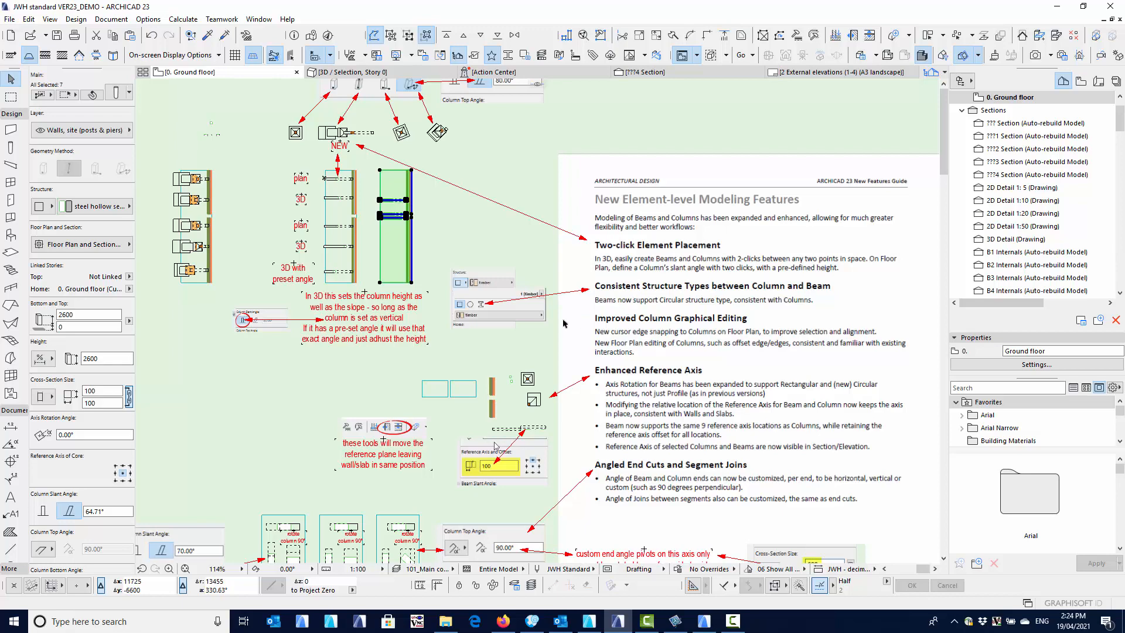
{"action": "scroll", "coordinate": [479, 274], "scroll_direction": "up", "scroll_amount": 6}
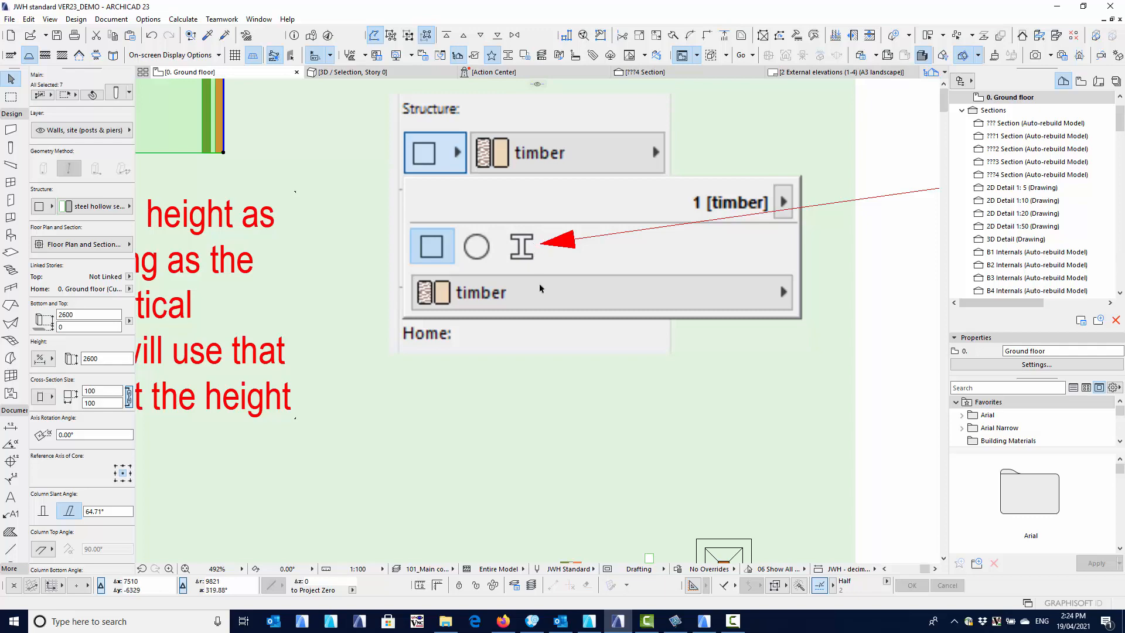
{"action": "scroll", "coordinate": [539, 288], "scroll_direction": "down", "scroll_amount": 4}
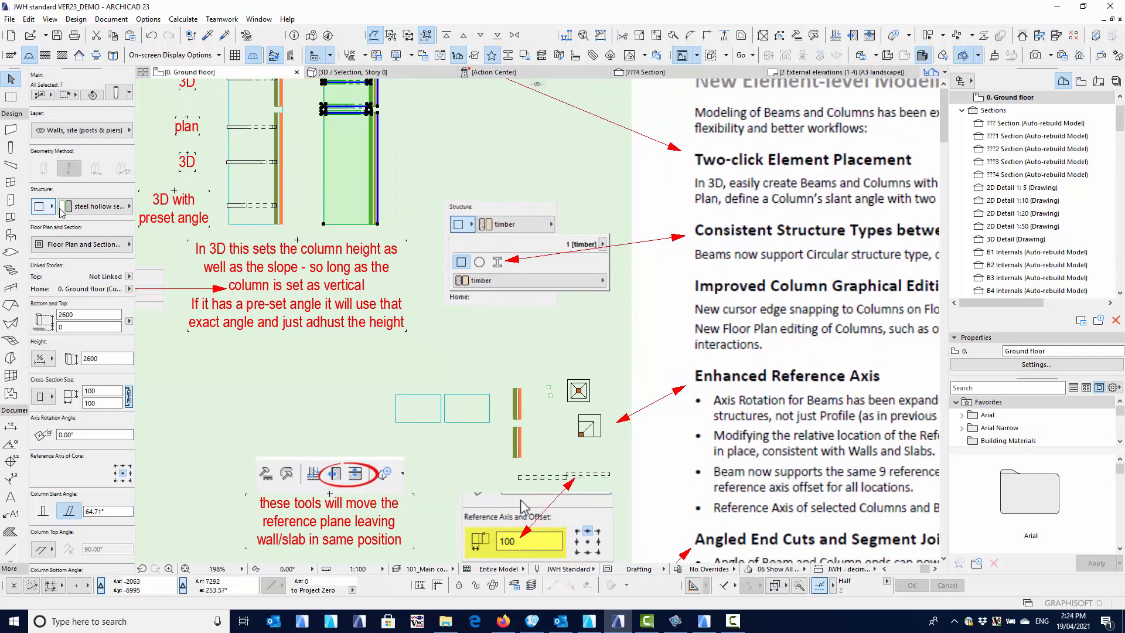
{"action": "left_click", "coordinate": [48, 207]}
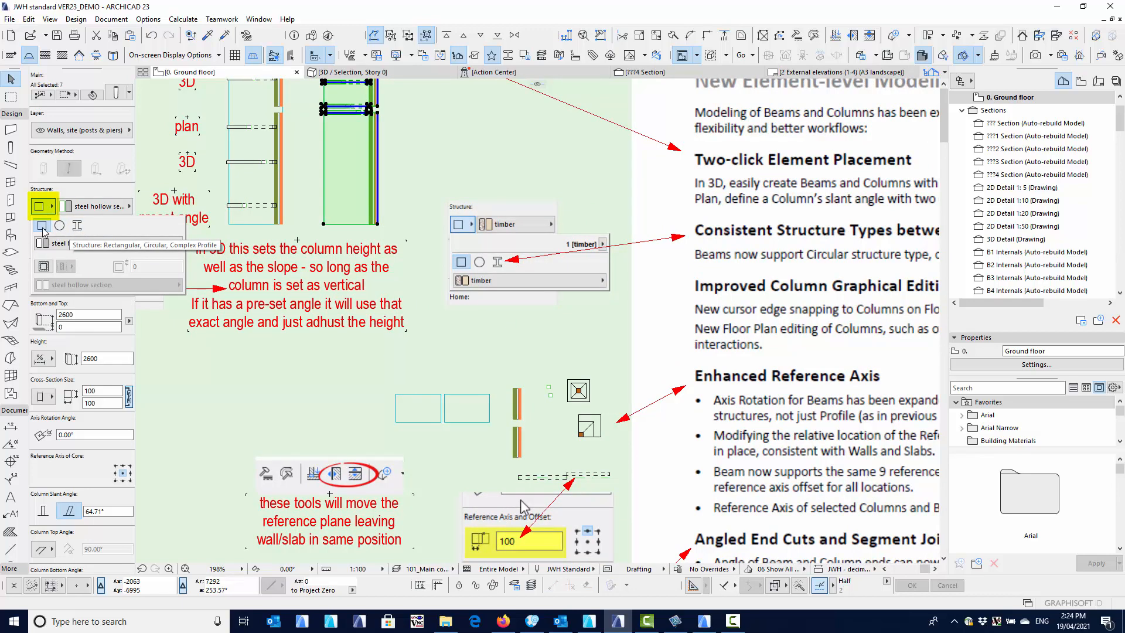
{"action": "middle_click_drag", "start_coordinate": [764, 304], "coordinate": [589, 221]}
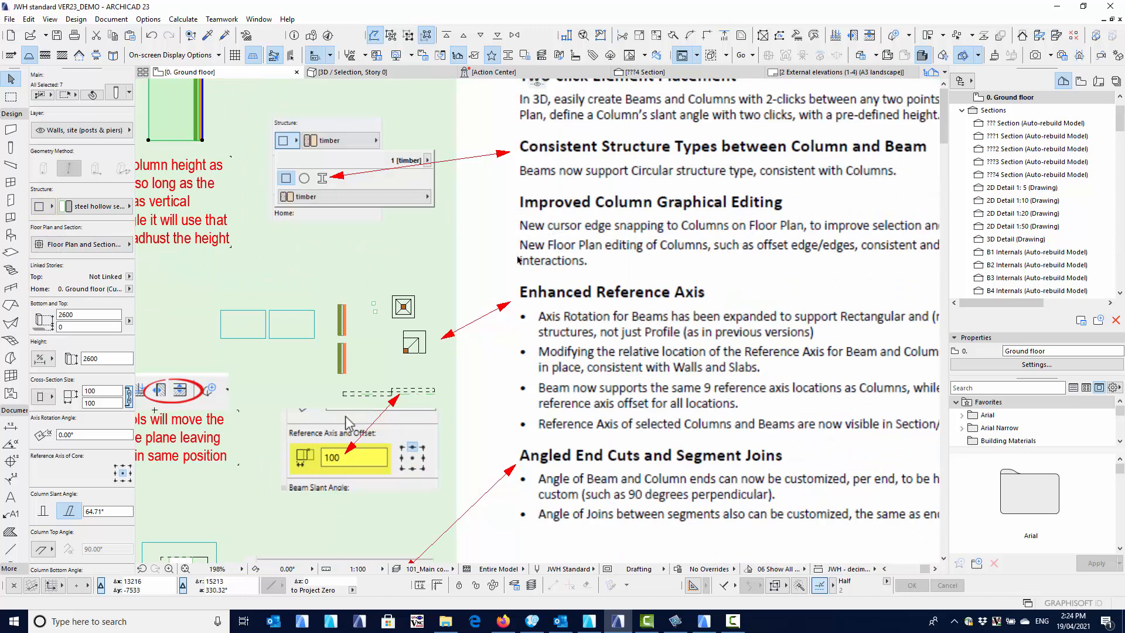
Test selecting the upper small 100 by 100 column by its edges and deselect it each time.
{"action": "scroll", "coordinate": [366, 315], "scroll_direction": "up", "scroll_amount": 12}
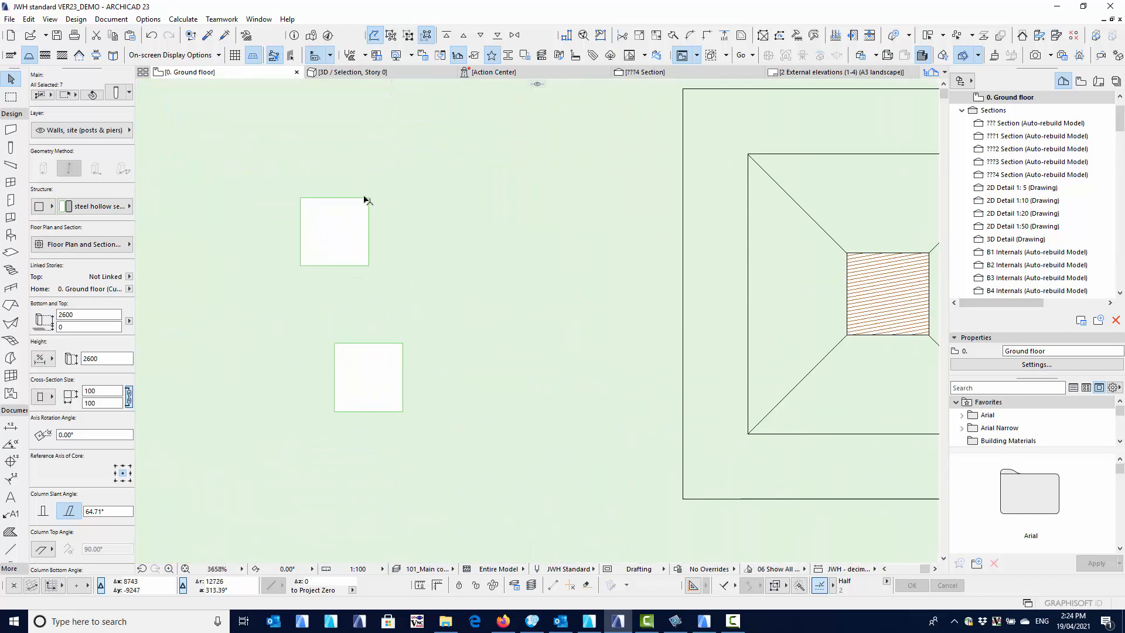
{"action": "left_click", "coordinate": [370, 203]}
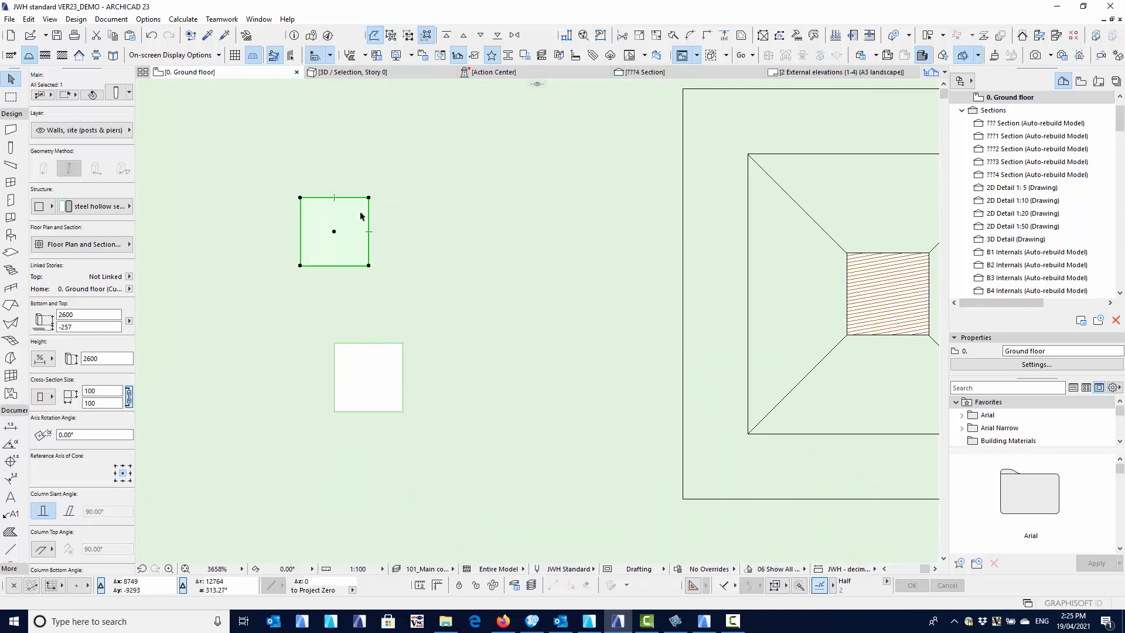
{"action": "left_click", "coordinate": [385, 251]}
{"action": "left_click", "coordinate": [370, 250]}
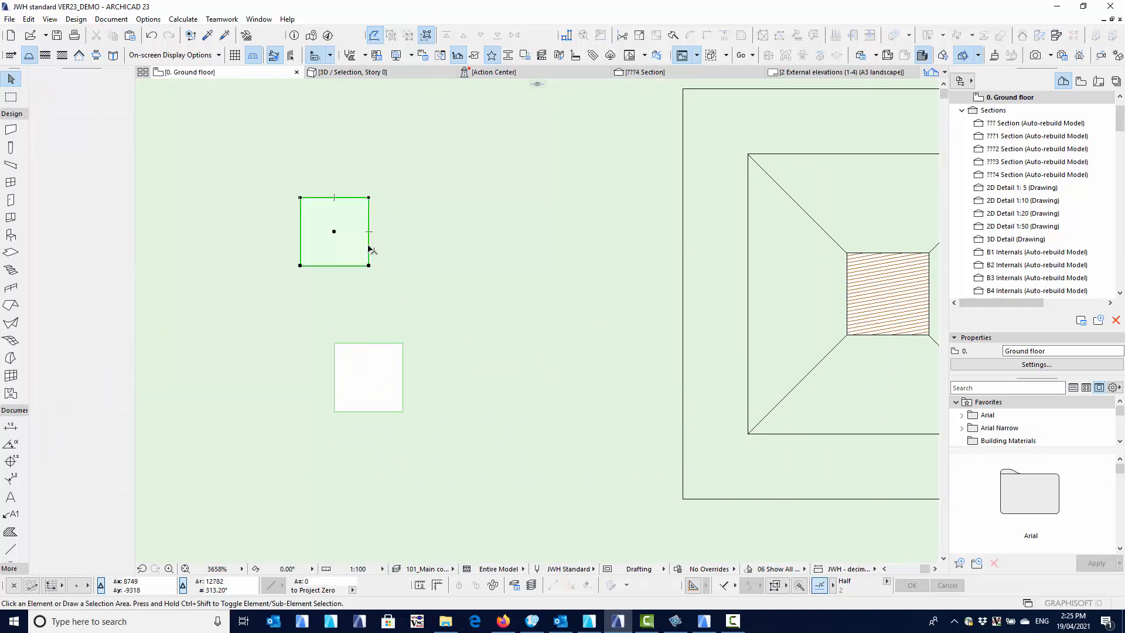
{"action": "left_click", "coordinate": [347, 285]}
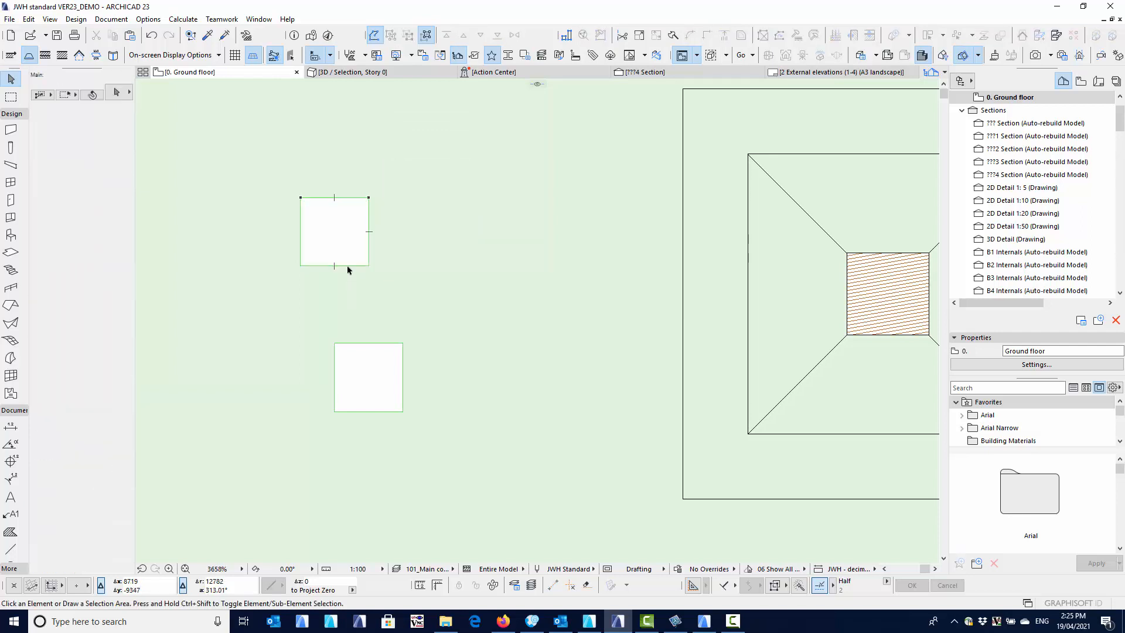
{"action": "left_click", "coordinate": [347, 266]}
{"action": "left_click", "coordinate": [346, 305]}
Select the large square column with the hatched core by its outer edge to test edge snapping, and deselect it.
{"action": "scroll", "coordinate": [340, 305], "scroll_direction": "down", "scroll_amount": 1}
{"action": "scroll", "coordinate": [340, 305], "scroll_direction": "down", "scroll_amount": 3}
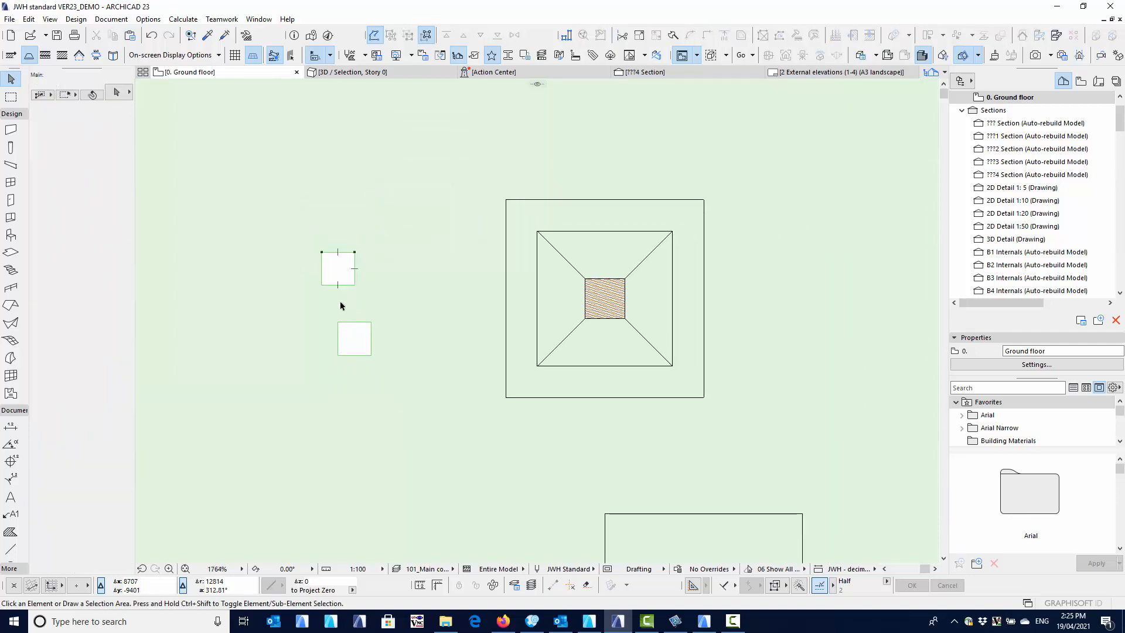
{"action": "middle_click_drag", "start_coordinate": [344, 301], "coordinate": [280, 289]}
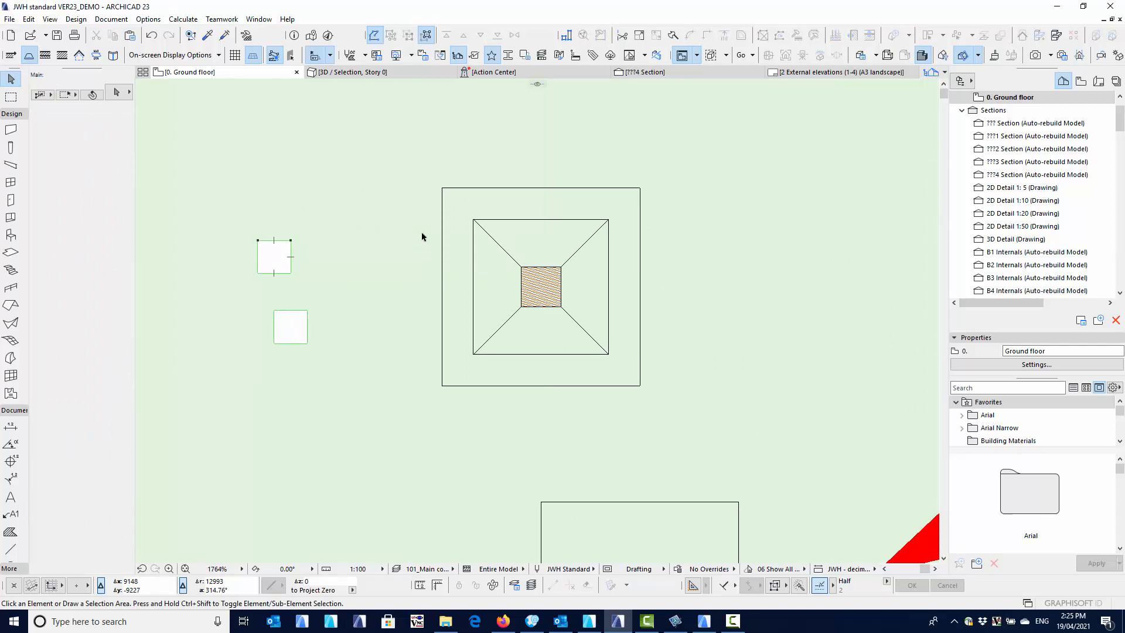
{"action": "left_click", "coordinate": [443, 236]}
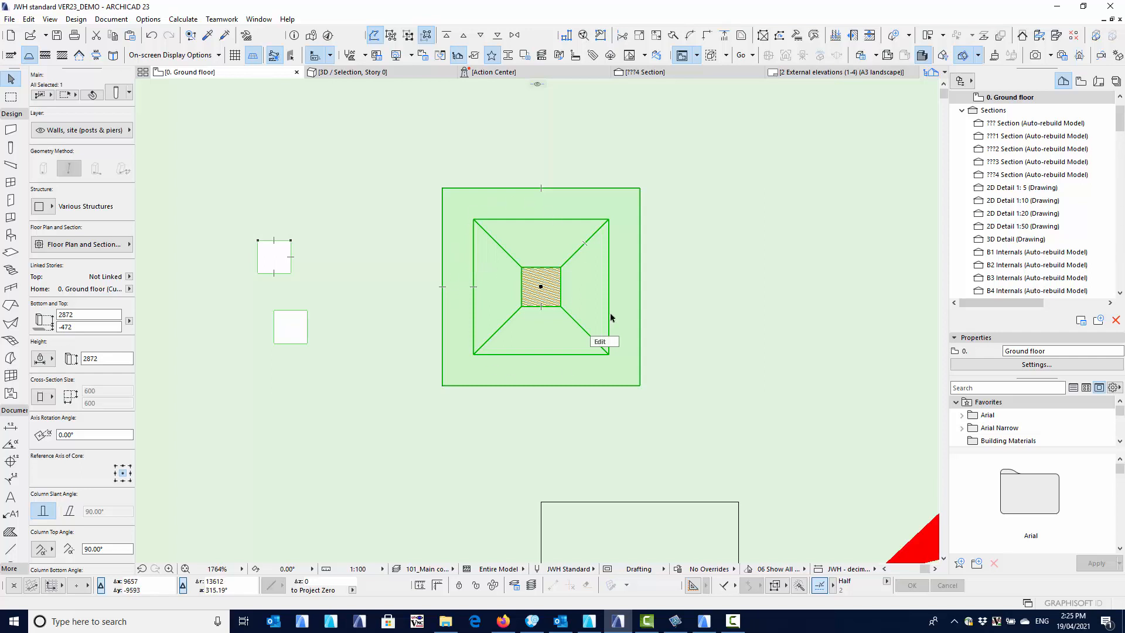
{"action": "key", "text": "Escape"}
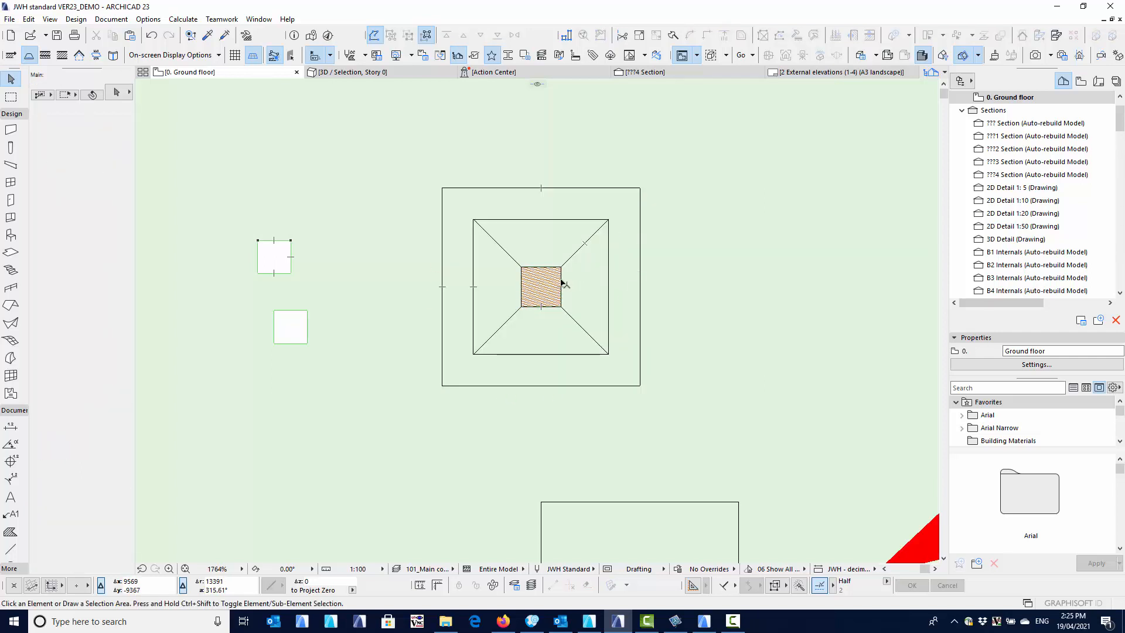
Select the large square column by the edge of its hatched core and deselect it.
{"action": "left_click", "coordinate": [563, 284]}
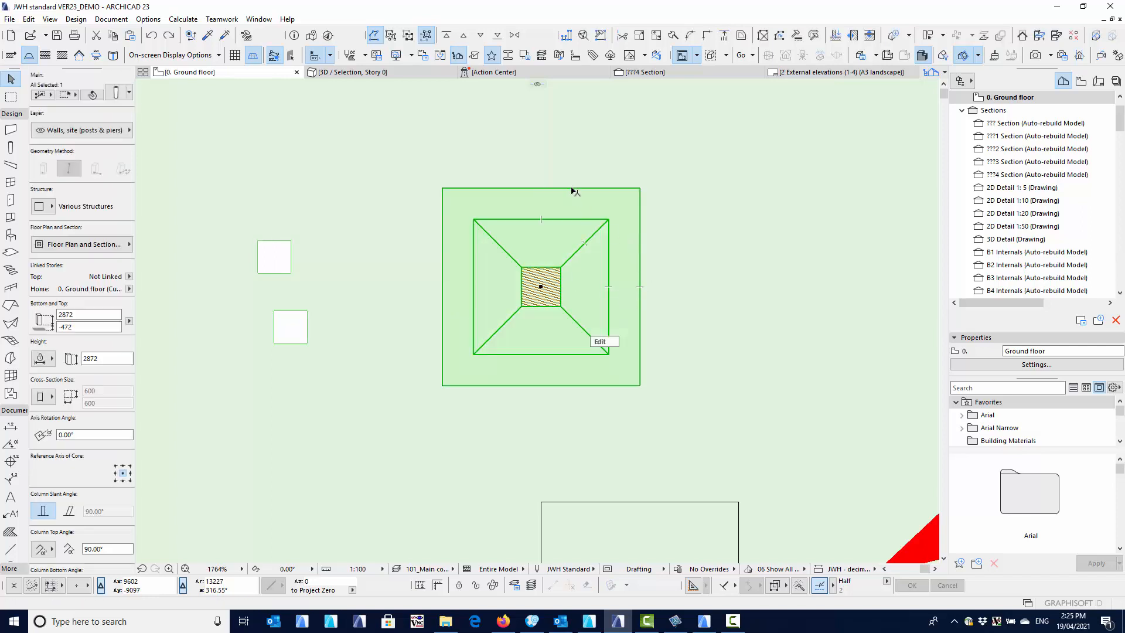
{"action": "left_click", "coordinate": [750, 320]}
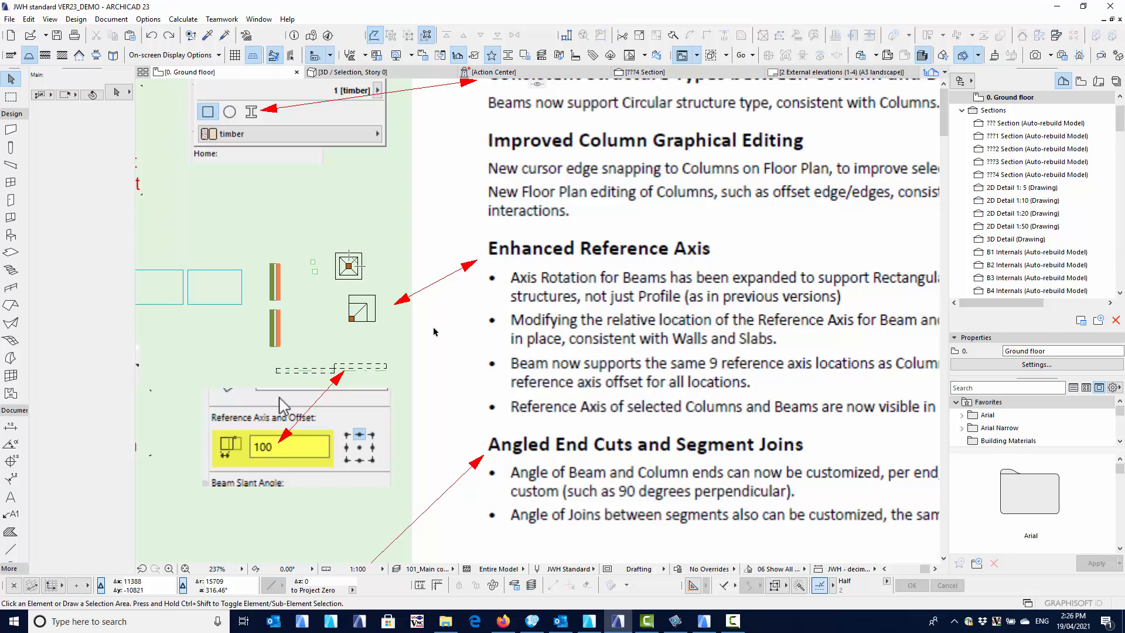
Select the lower small 100 by 100 column and try its core reference axis at middle, top right and bottom right, ending at middle.
{"action": "left_click", "coordinate": [314, 271]}
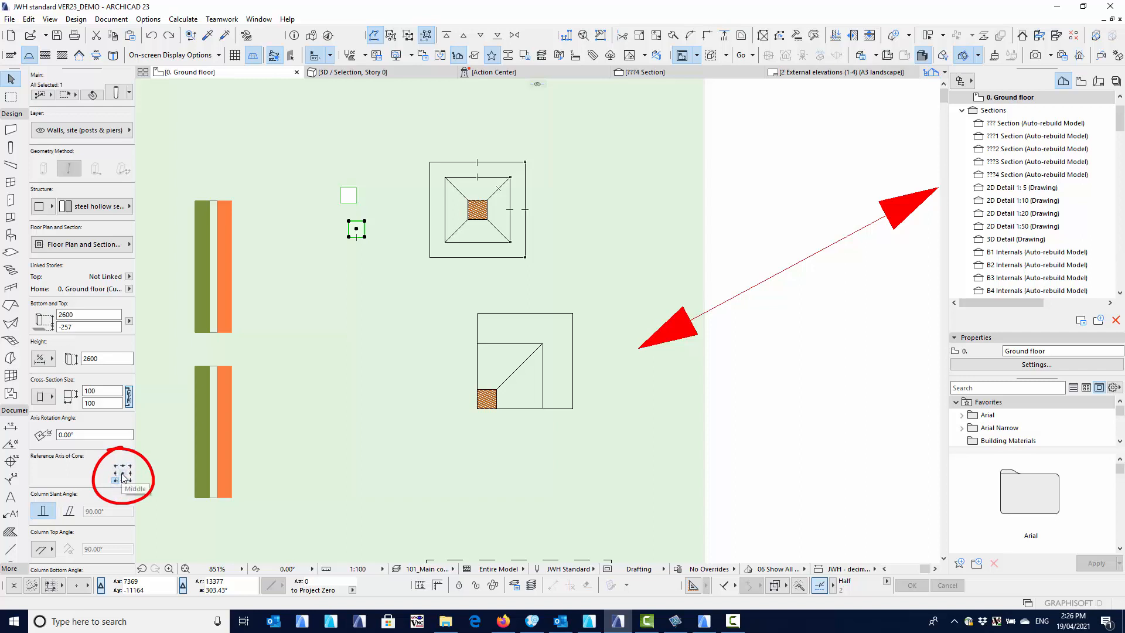
{"action": "left_click", "coordinate": [122, 473]}
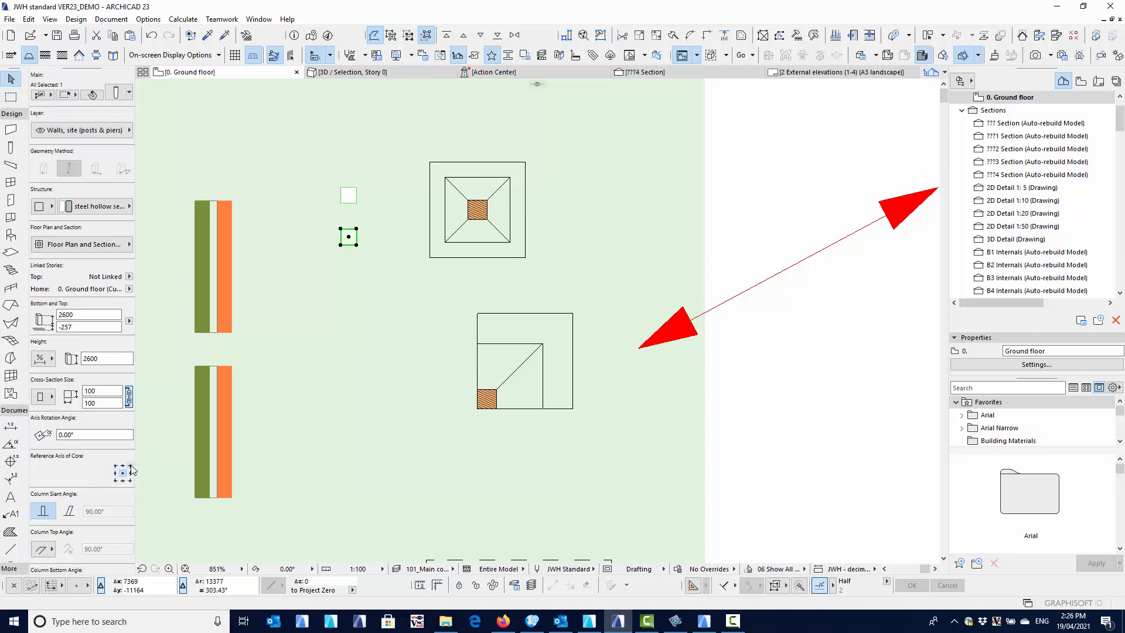
{"action": "left_click", "coordinate": [131, 466]}
{"action": "left_click", "coordinate": [129, 480]}
{"action": "left_click", "coordinate": [123, 473]}
Draw a solid pen 101 line straight down from the centre of the lower small column as a position marker.
{"action": "left_click", "coordinate": [10, 549]}
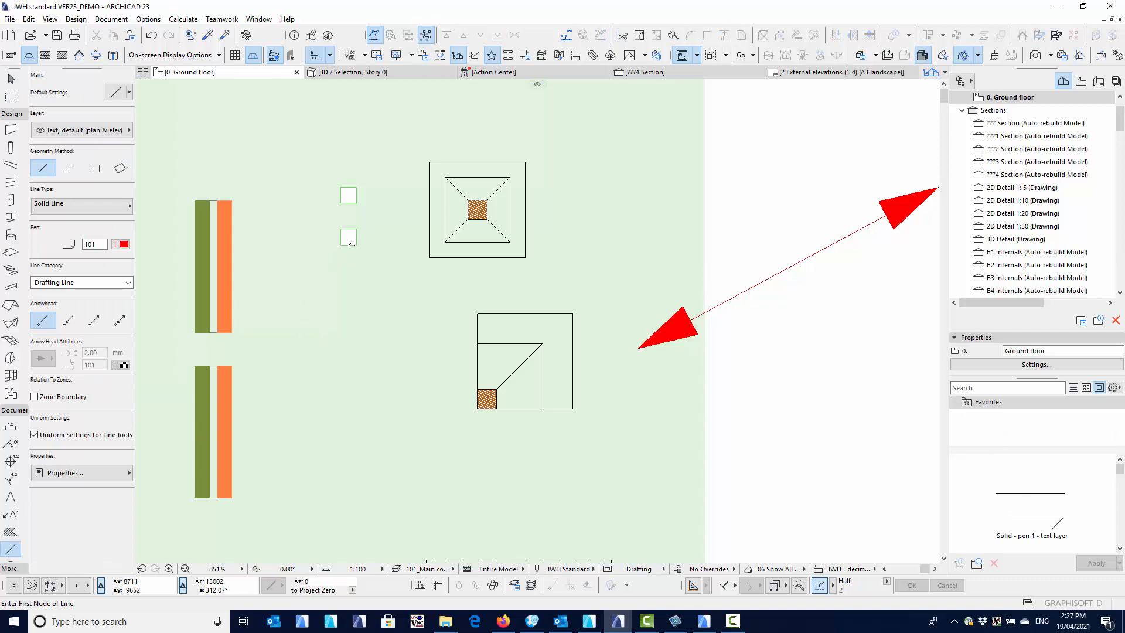
{"action": "left_click", "coordinate": [348, 237]}
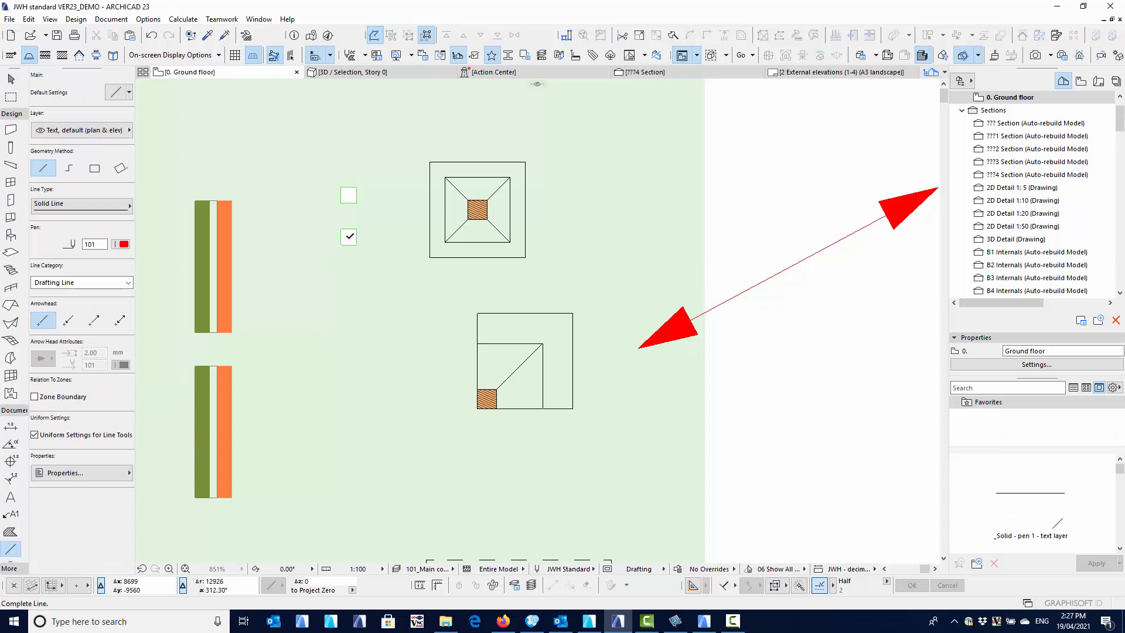
{"action": "left_click", "coordinate": [349, 305]}
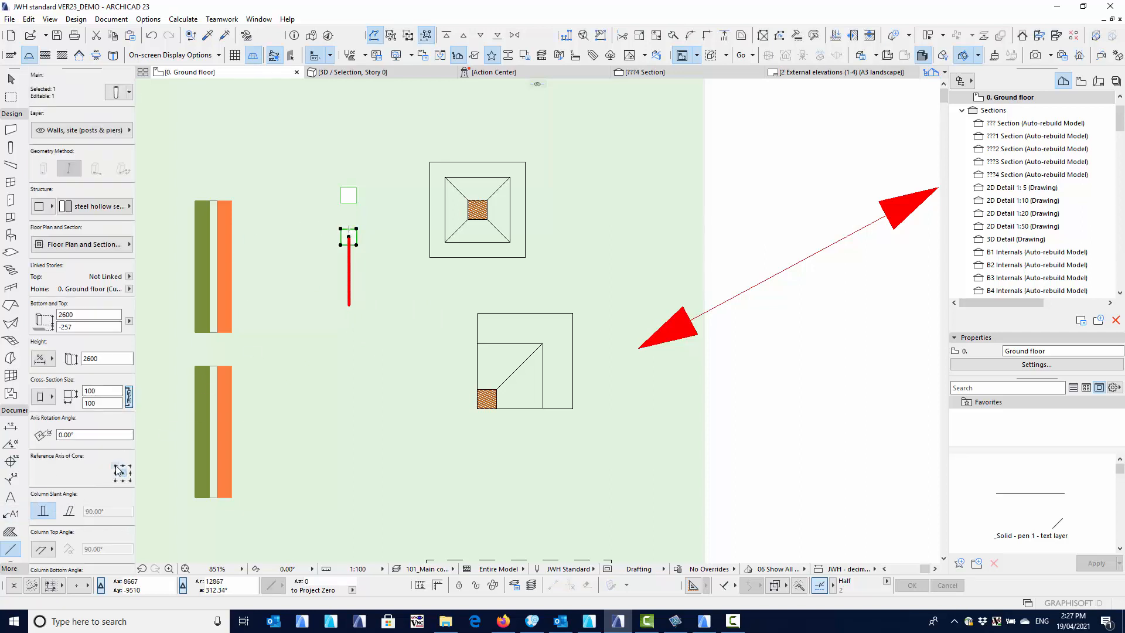
Cycle the lower small column's core reference axis through corner and middle positions, finish at bottom right, and deselect the column.
{"action": "left_click", "coordinate": [117, 467]}
{"action": "left_click", "coordinate": [130, 467]}
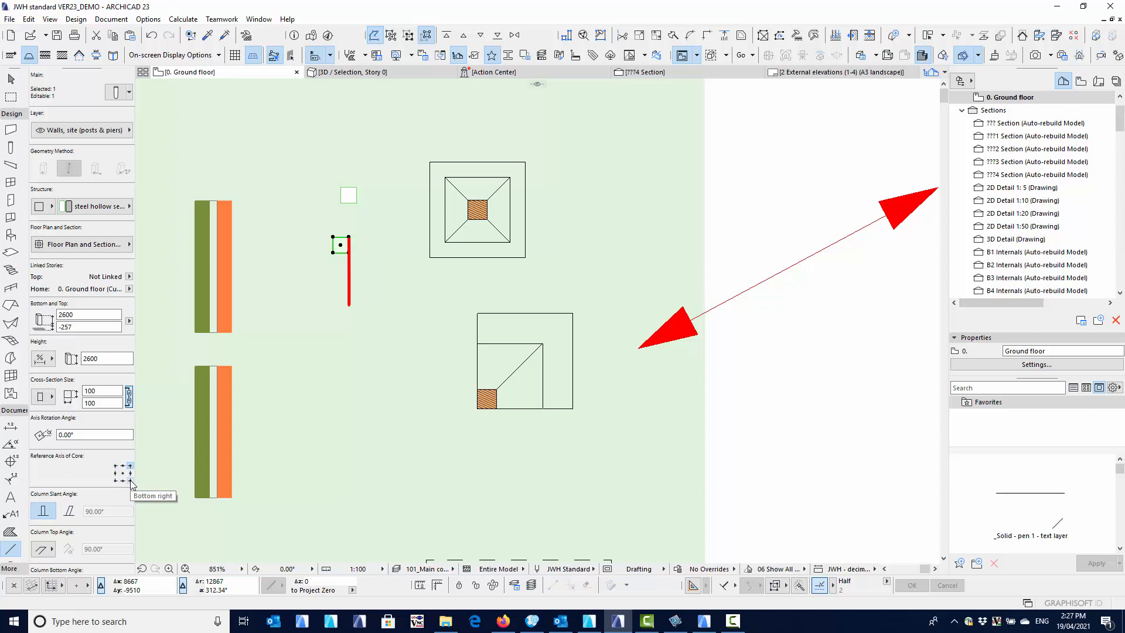
{"action": "left_click", "coordinate": [131, 480]}
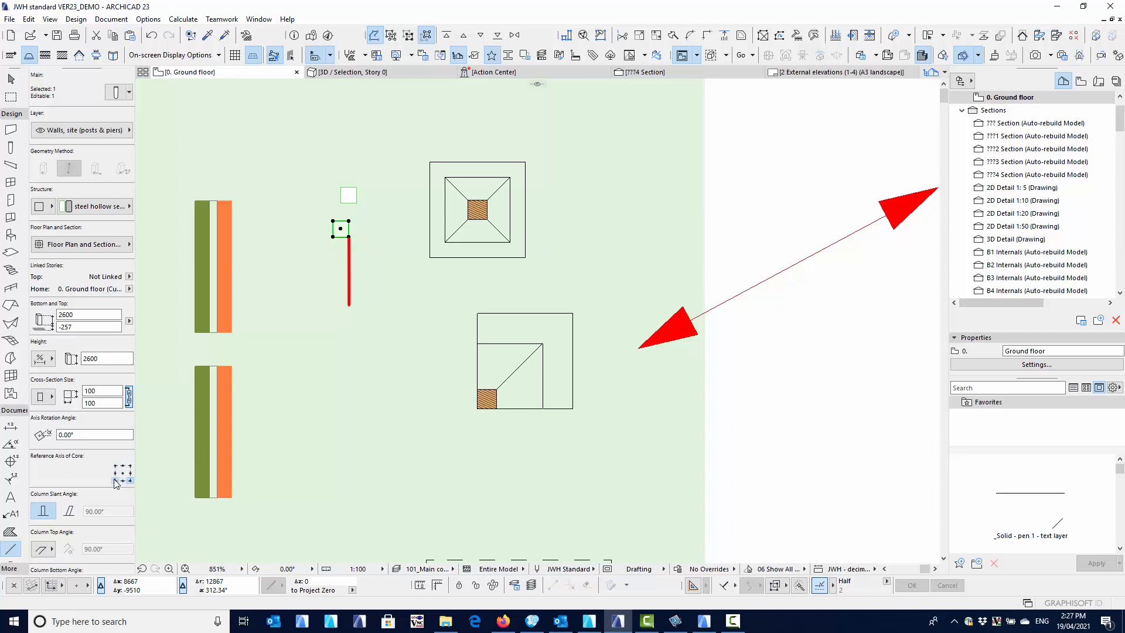
{"action": "left_click", "coordinate": [123, 474]}
{"action": "left_click", "coordinate": [116, 466]}
{"action": "left_click", "coordinate": [130, 480]}
{"action": "key", "text": "Escape"}
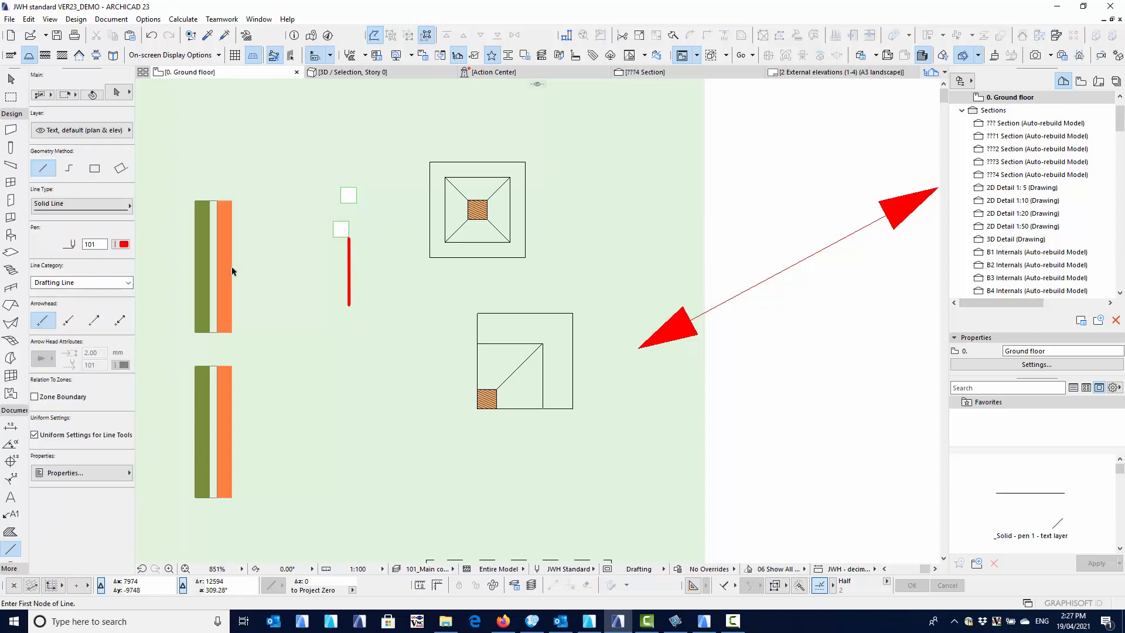
Select the upper composite wall and flip it back and forth about its outside face reference line.
{"action": "left_click", "coordinate": [232, 271], "text": "shift"}
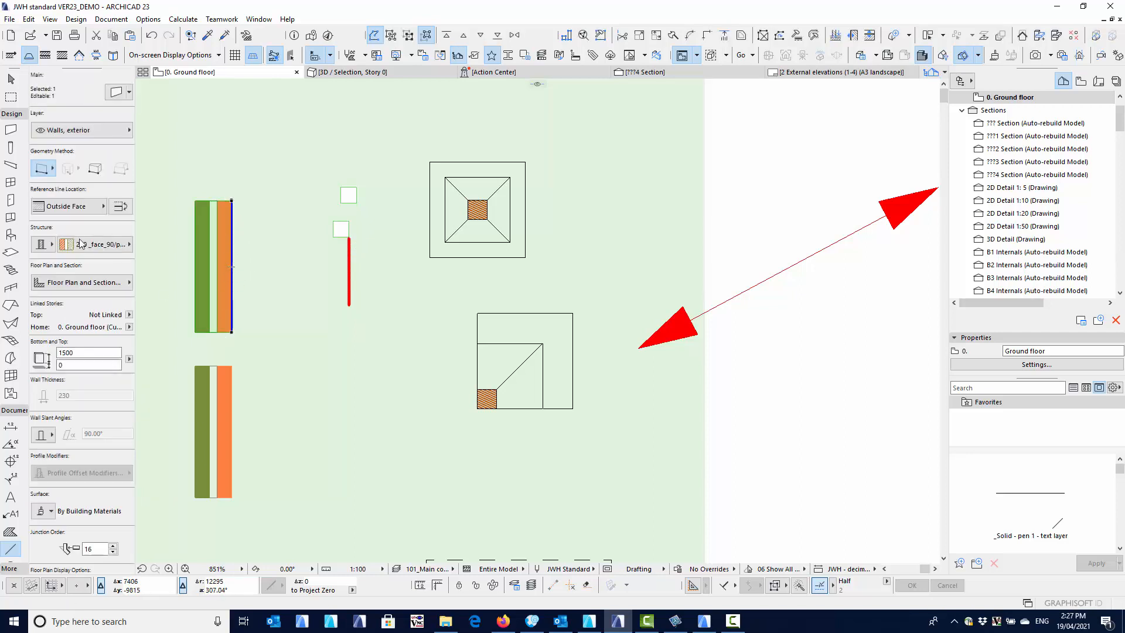
{"action": "left_click", "coordinate": [120, 209]}
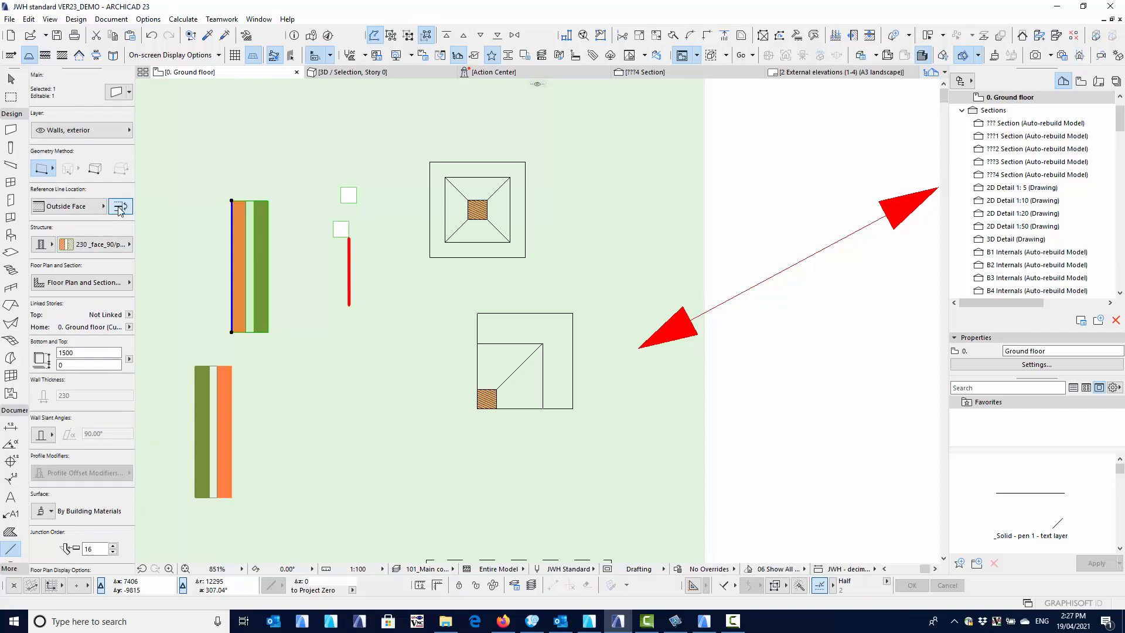
{"action": "left_click", "coordinate": [119, 209]}
{"action": "left_click", "coordinate": [119, 209]}
{"action": "left_click", "coordinate": [120, 208]}
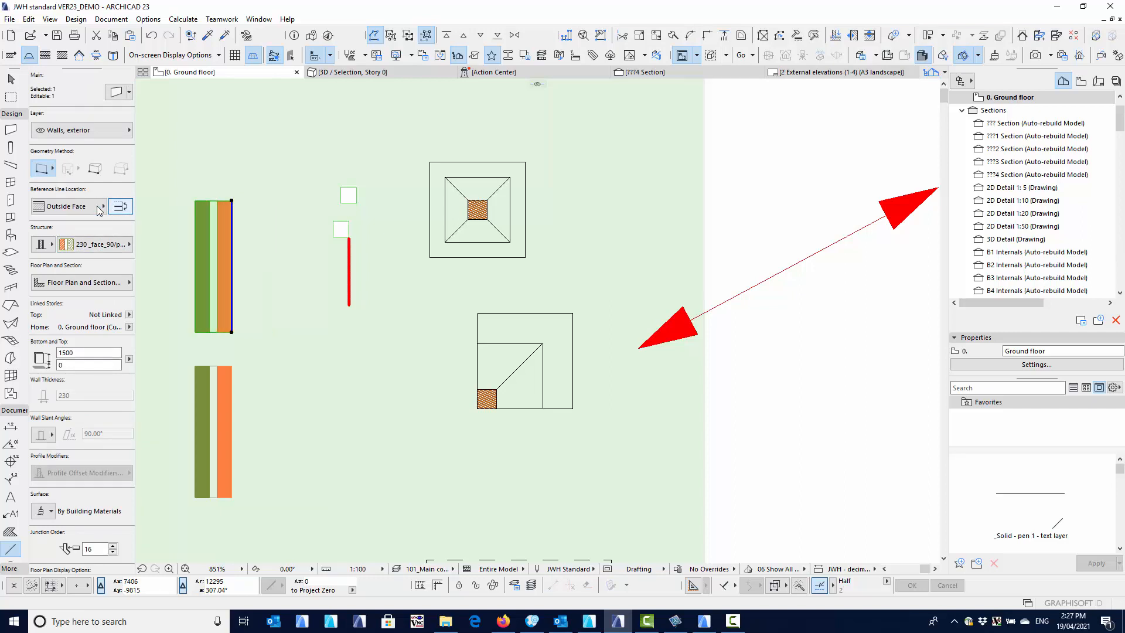
Change the upper wall's reference line location to Center, Inside Face and back to Center.
{"action": "left_click", "coordinate": [99, 209]}
{"action": "left_click", "coordinate": [103, 218]}
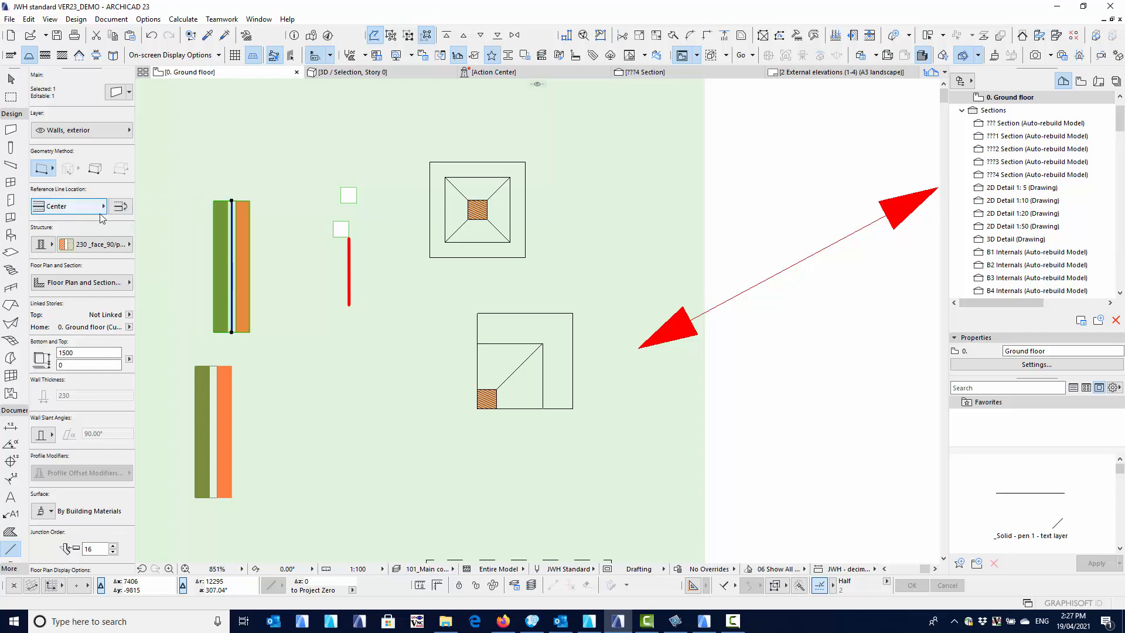
{"action": "left_click", "coordinate": [95, 208]}
{"action": "left_click", "coordinate": [126, 240]}
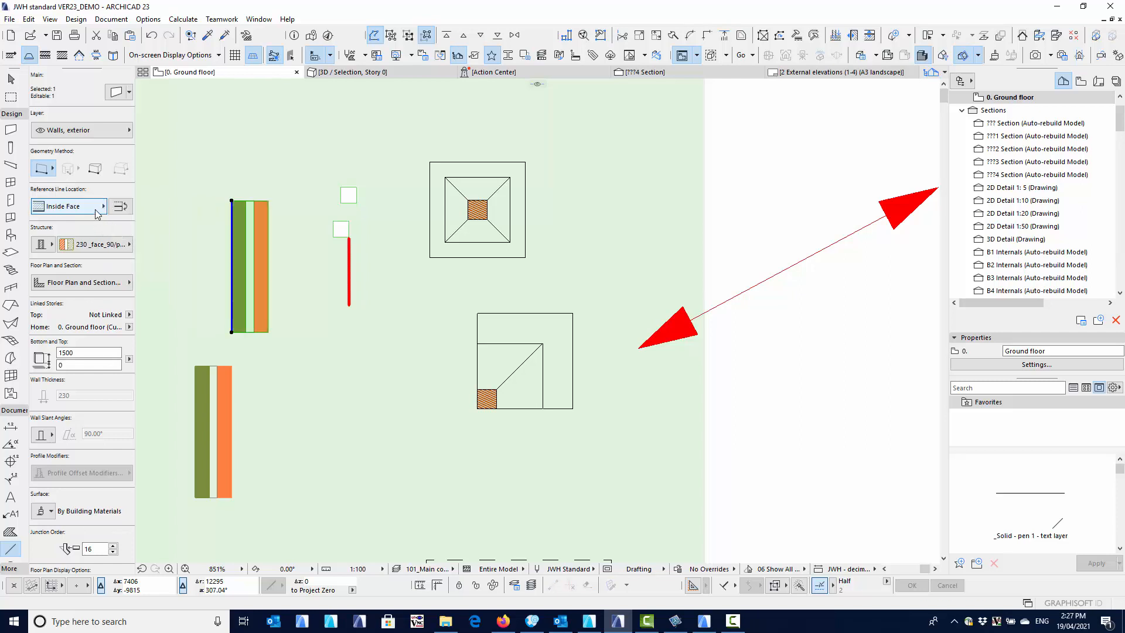
{"action": "left_click", "coordinate": [96, 212]}
{"action": "left_click", "coordinate": [136, 220]}
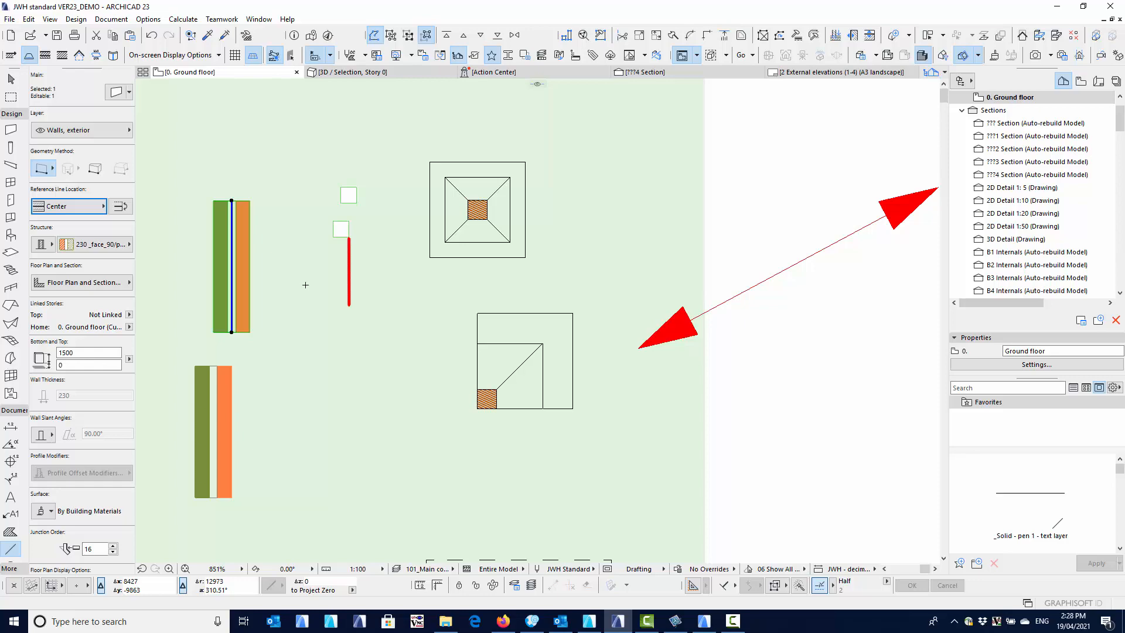
Select the right-hand dashed timber beam above the Reference Axis and Offset note and set its reference axis offset to 0.
{"action": "scroll", "coordinate": [318, 278], "scroll_direction": "down", "scroll_amount": 3}
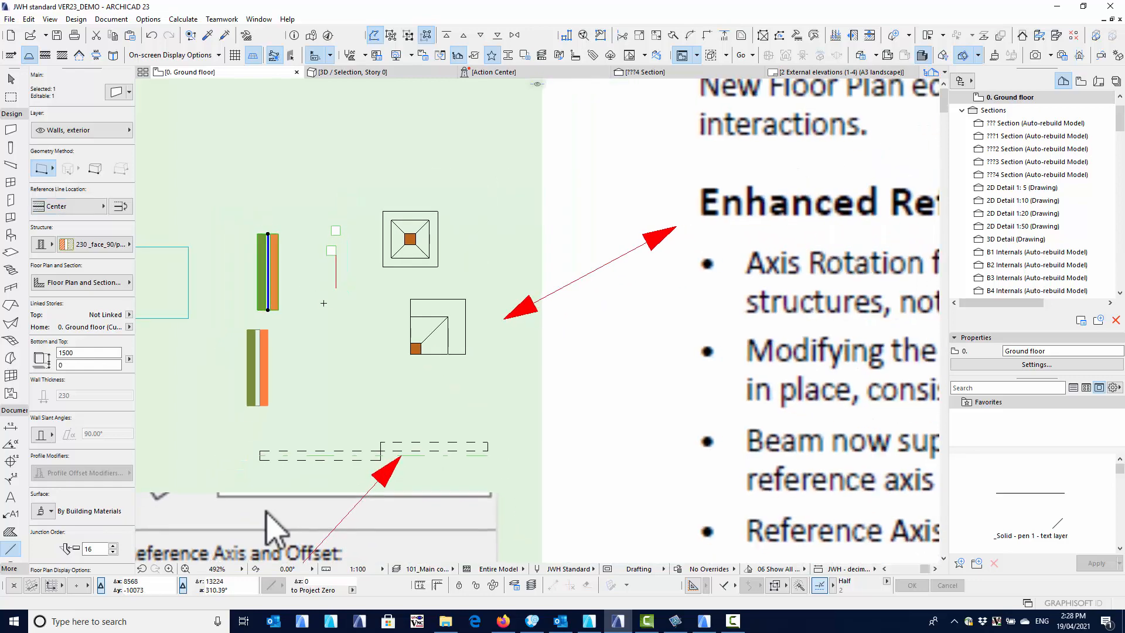
{"action": "middle_click_drag", "start_coordinate": [316, 335], "coordinate": [379, 215]}
{"action": "scroll", "coordinate": [379, 214], "scroll_direction": "down", "scroll_amount": 1}
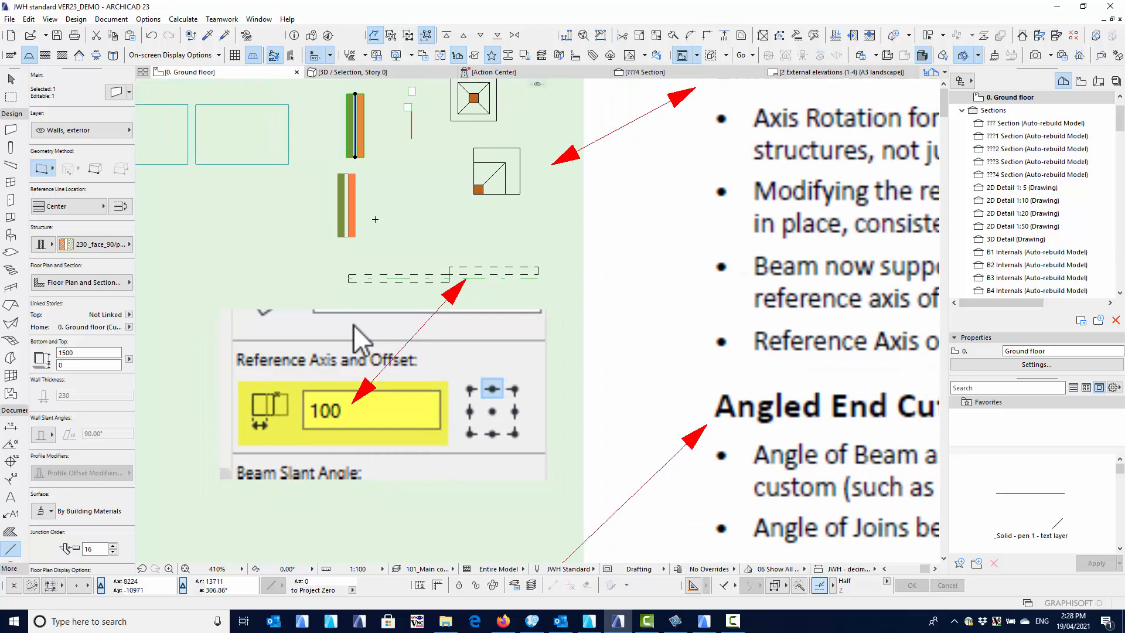
{"action": "scroll", "coordinate": [375, 243], "scroll_direction": "down", "scroll_amount": 4}
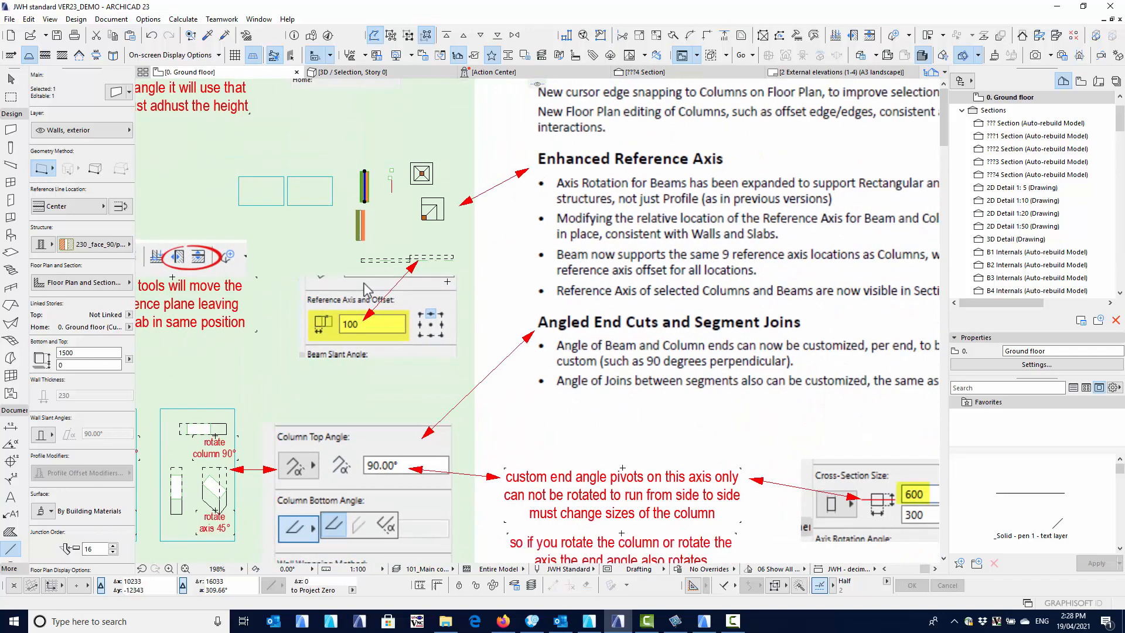
{"action": "scroll", "coordinate": [427, 291], "scroll_direction": "up", "scroll_amount": 4}
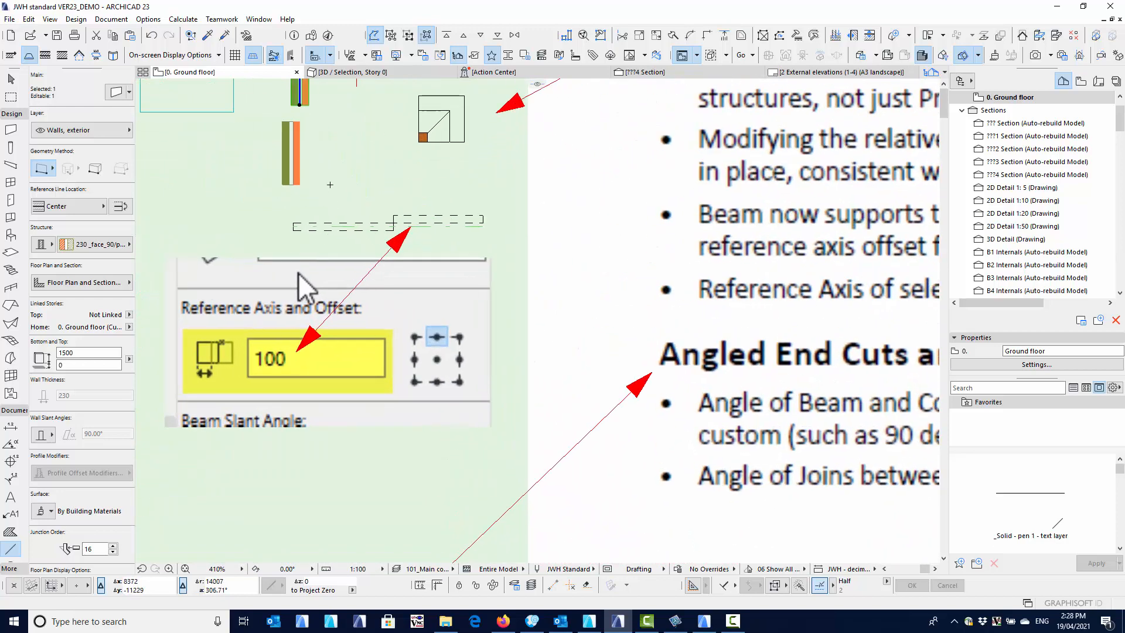
{"action": "left_click", "coordinate": [10, 81]}
{"action": "left_click", "coordinate": [450, 227]}
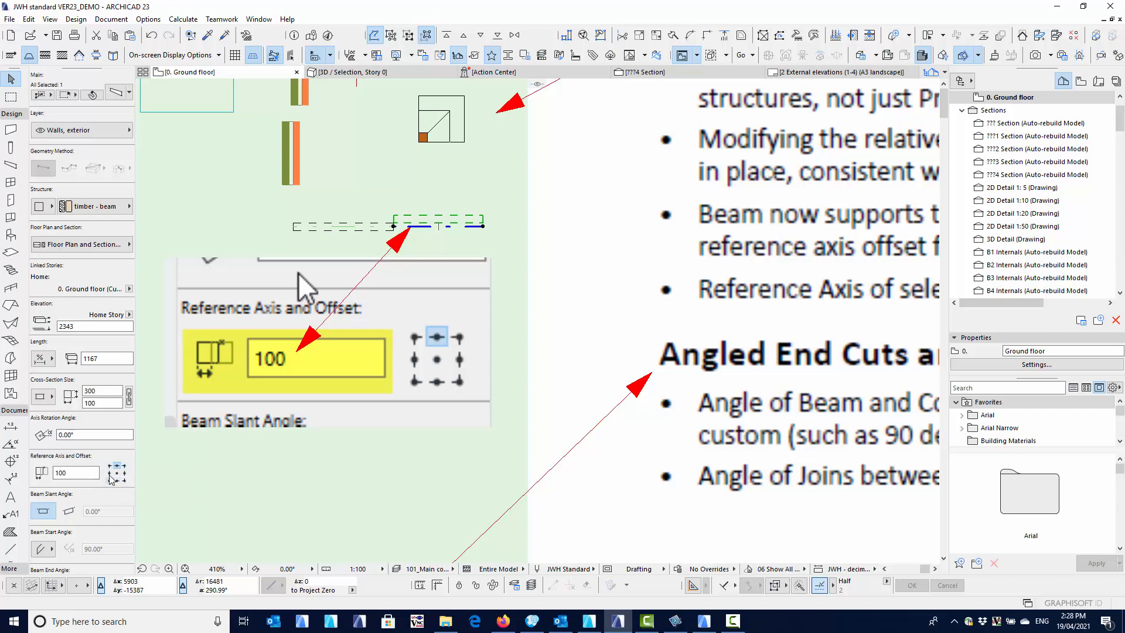
{"action": "left_click", "coordinate": [71, 473]}
{"action": "double_click", "coordinate": [71, 473]}
{"action": "scroll", "coordinate": [387, 226], "scroll_direction": "up", "scroll_amount": 5}
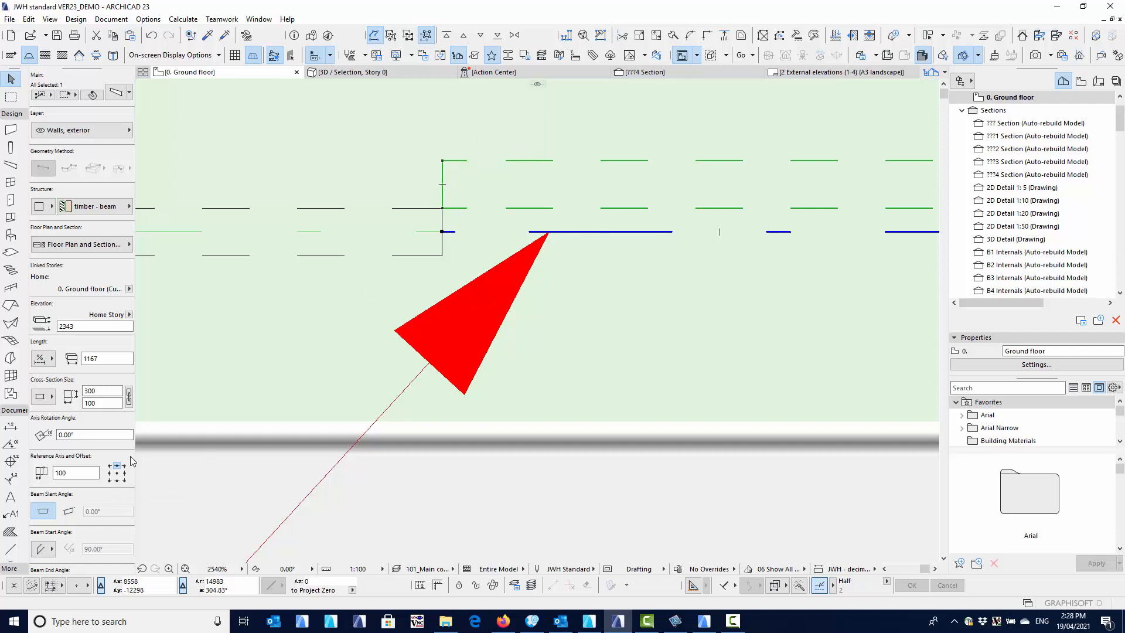
{"action": "left_click", "coordinate": [75, 472]}
{"action": "type", "text": "0"}
{"action": "key", "text": "Return"}
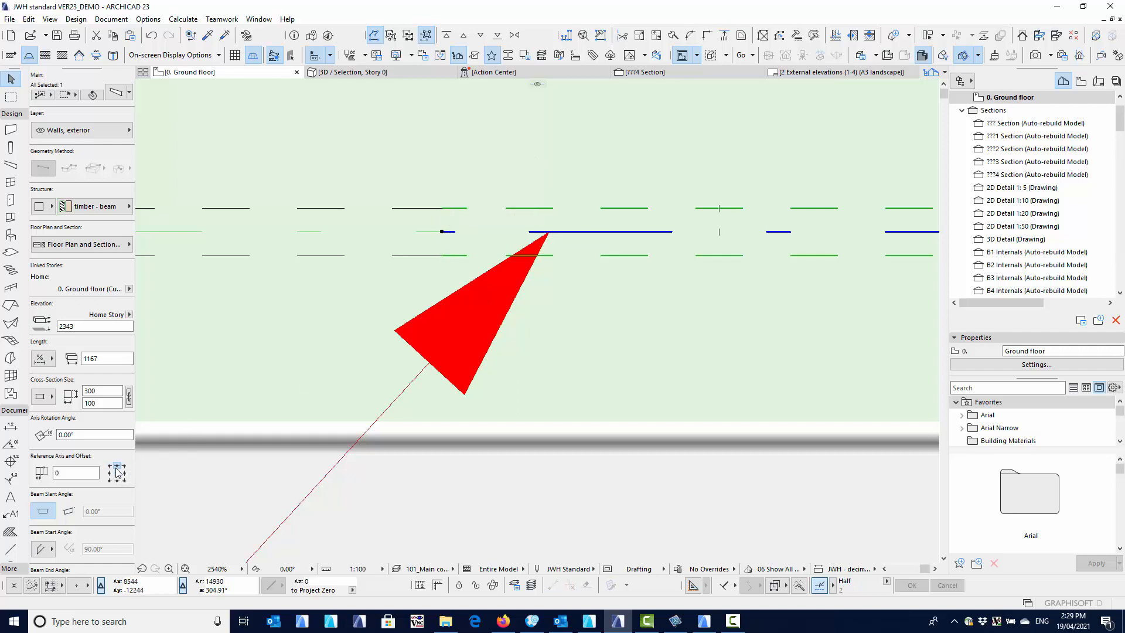
Show the selected beam on its own in 3D, select it there and examine its reference axis from an angle.
{"action": "right_click", "coordinate": [315, 326]}
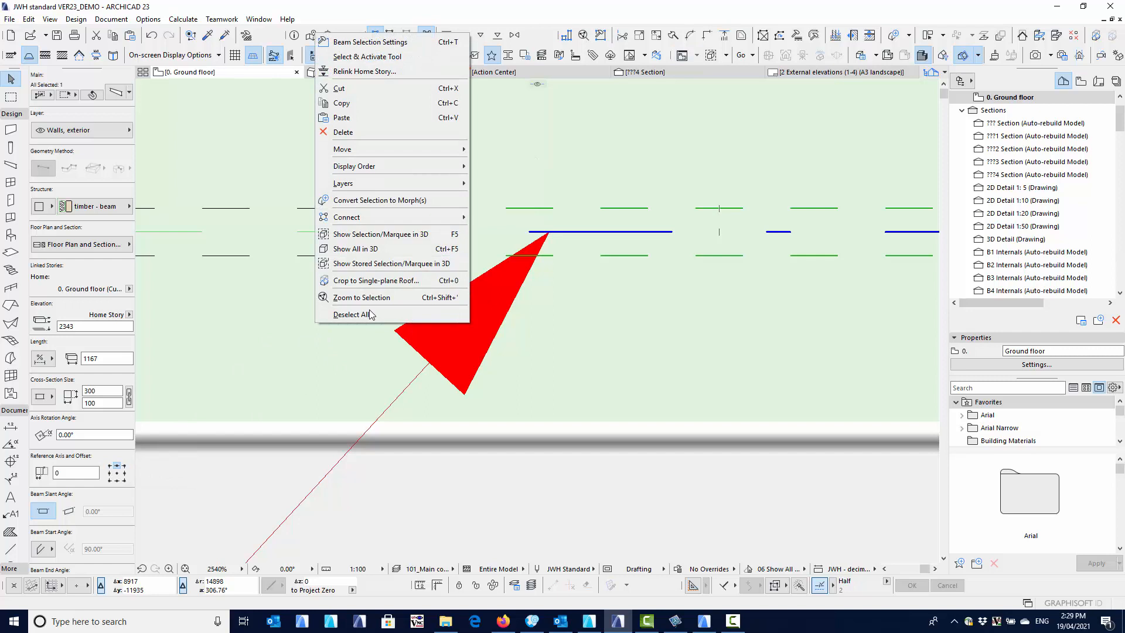
{"action": "left_click", "coordinate": [373, 234]}
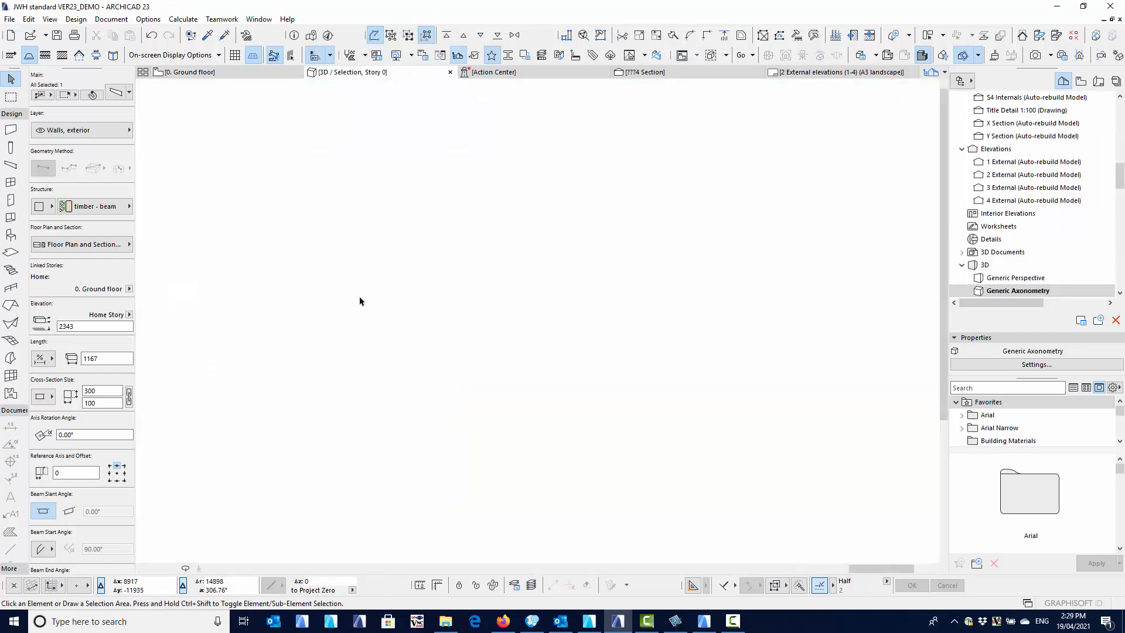
{"action": "middle_click_drag", "start_coordinate": [295, 458], "coordinate": [536, 338], "text": "shift"}
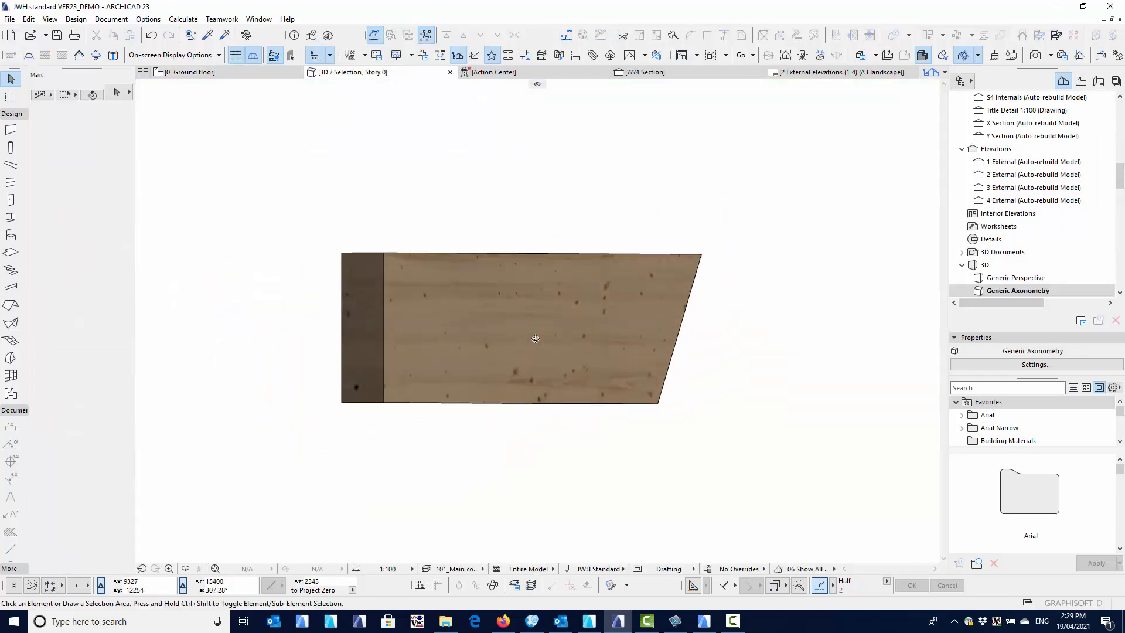
{"action": "left_click", "coordinate": [384, 257]}
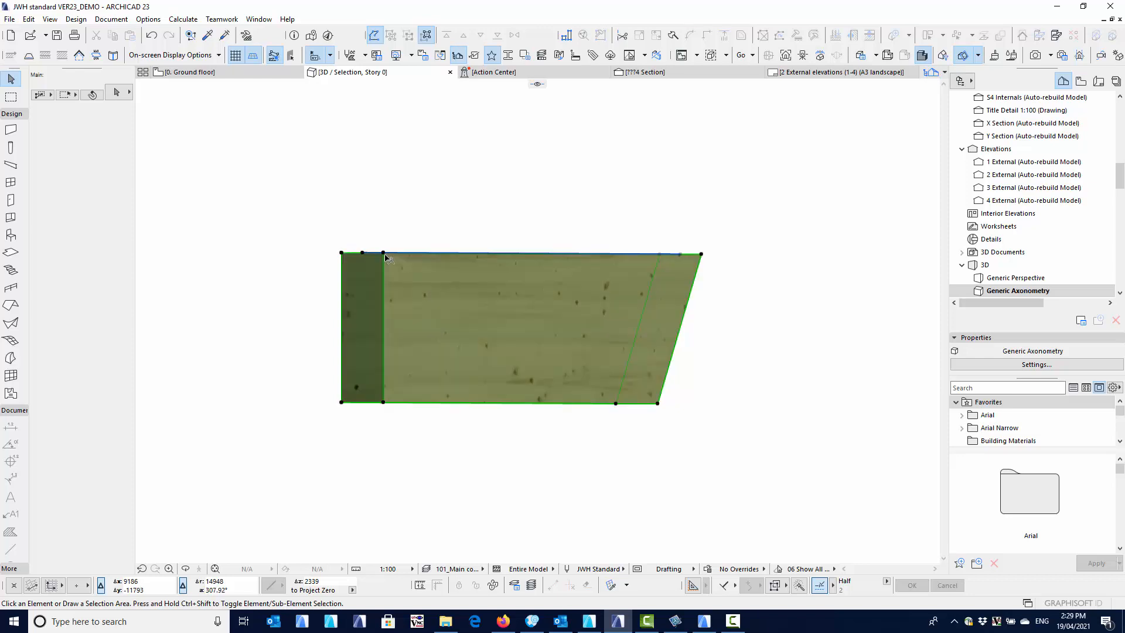
{"action": "middle_click_drag", "start_coordinate": [384, 256], "coordinate": [396, 309], "text": "shift"}
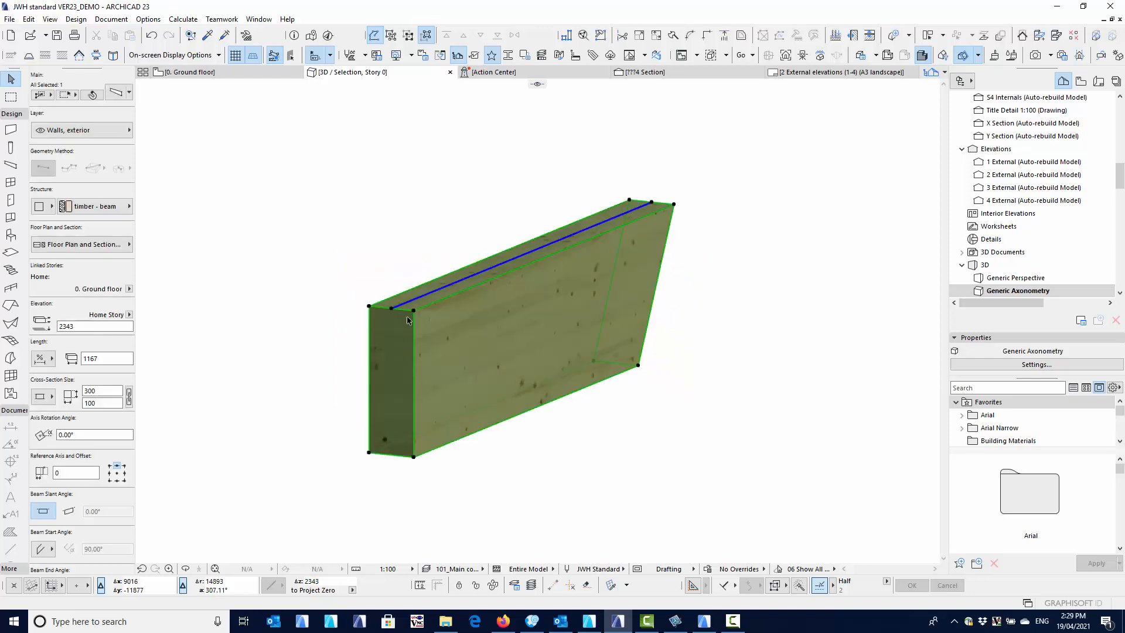
Set the beam's reference axis to the middle, the bottom centre and finally the bottom right.
{"action": "left_click", "coordinate": [117, 473]}
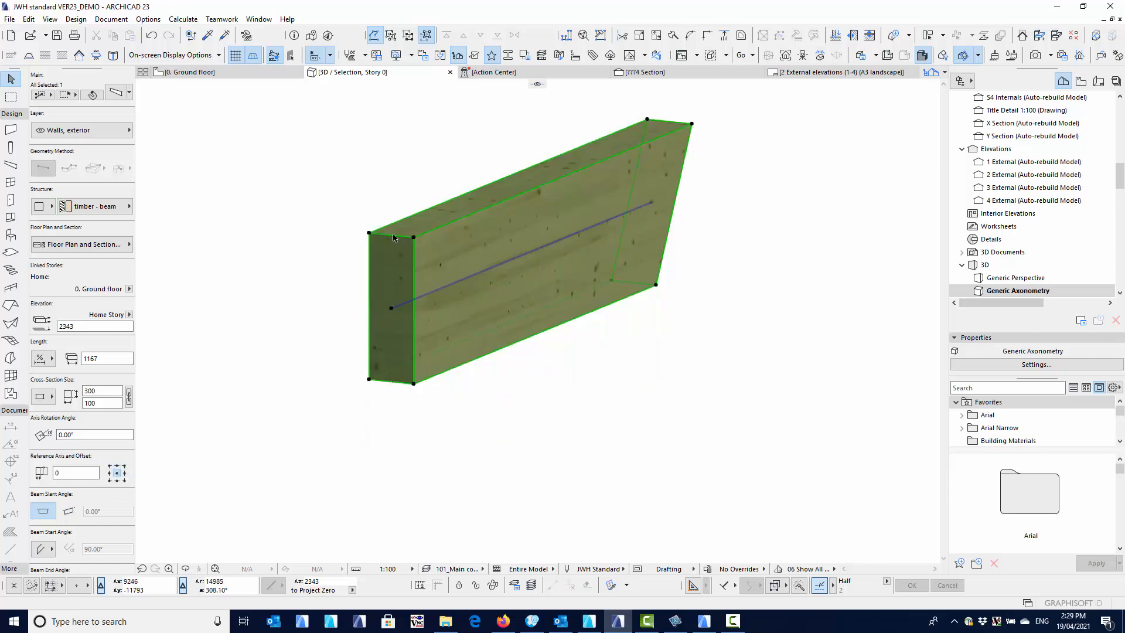
{"action": "left_click", "coordinate": [127, 478]}
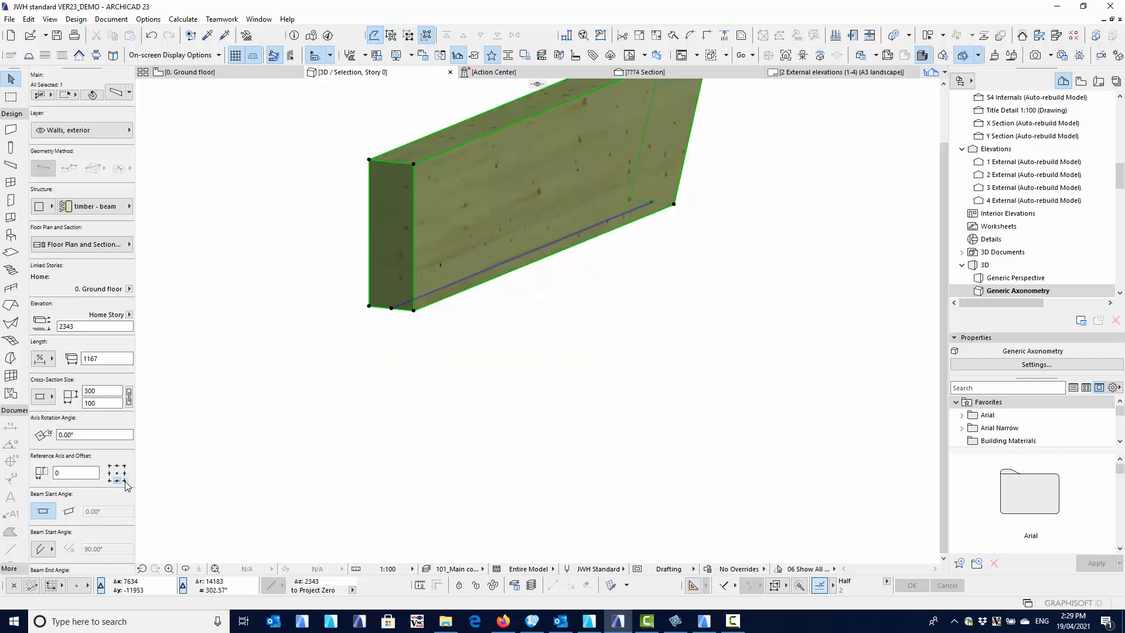
{"action": "left_click", "coordinate": [124, 481]}
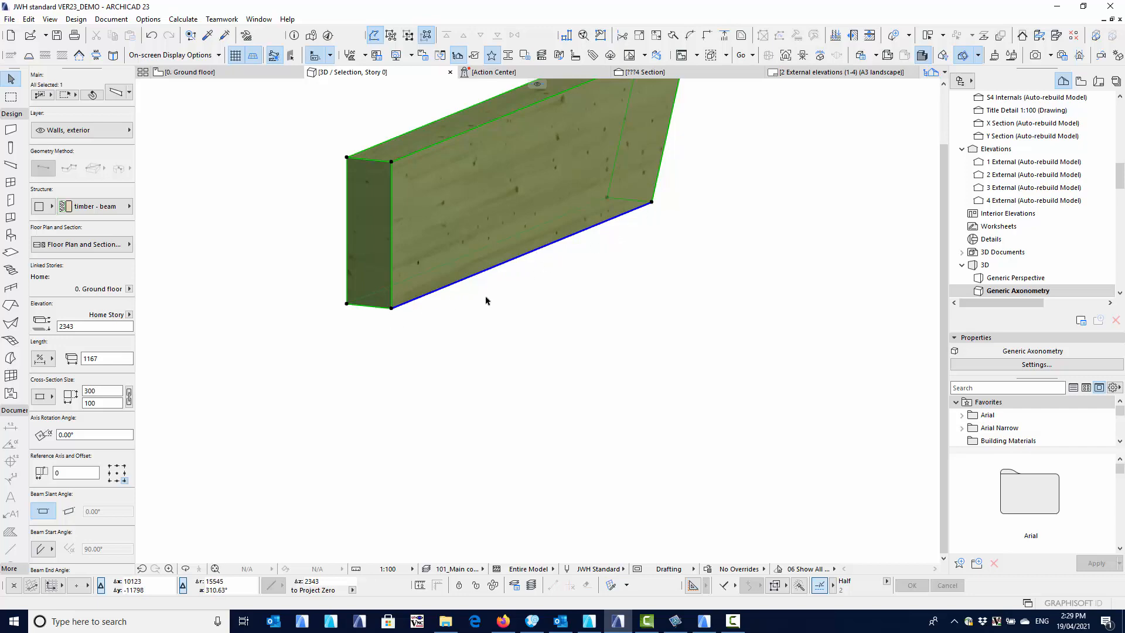
{"action": "middle_click_drag", "start_coordinate": [416, 286], "coordinate": [422, 314]}
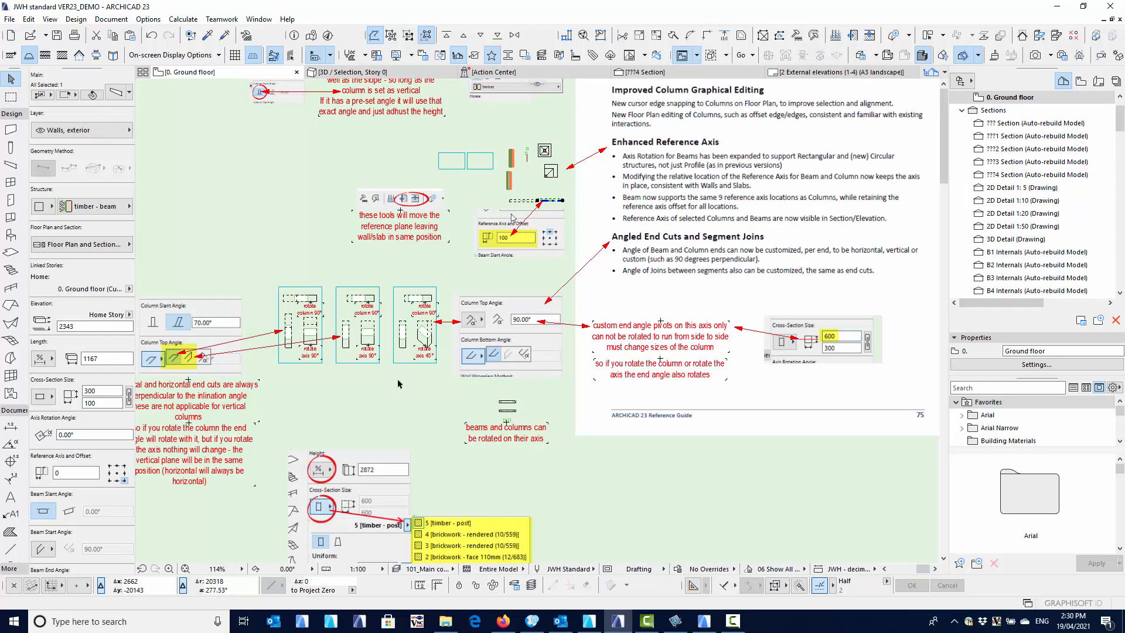
Activate the Column tool, set the default column to slanted at 80° and review the available column top angle options.
{"action": "middle_click_drag", "start_coordinate": [398, 381], "coordinate": [462, 350]}
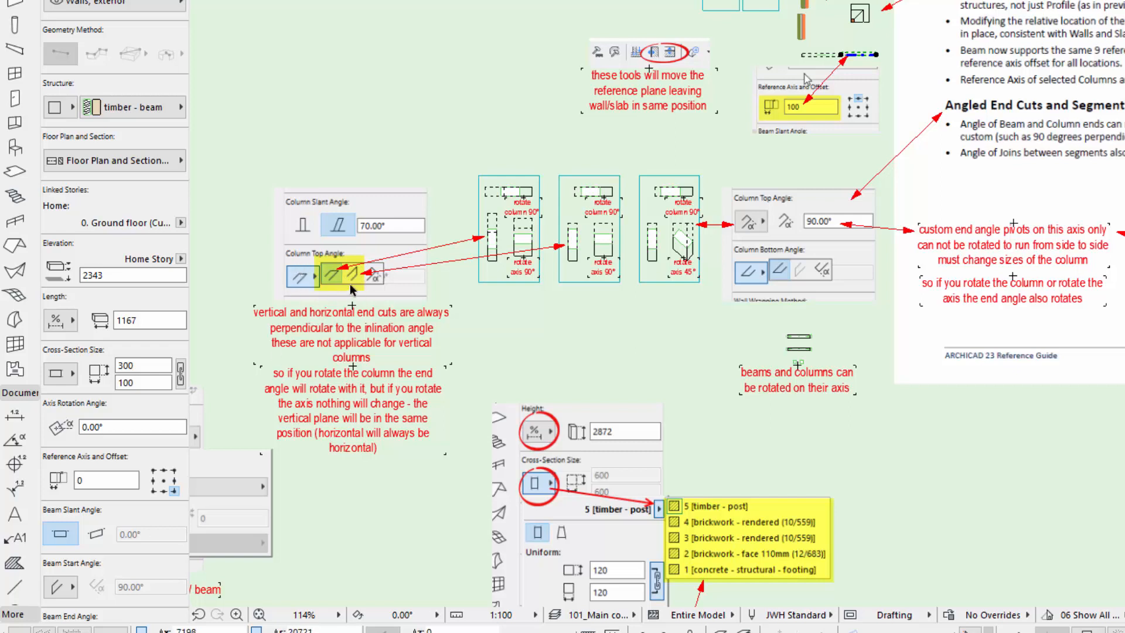
{"action": "left_click", "coordinate": [16, 27]}
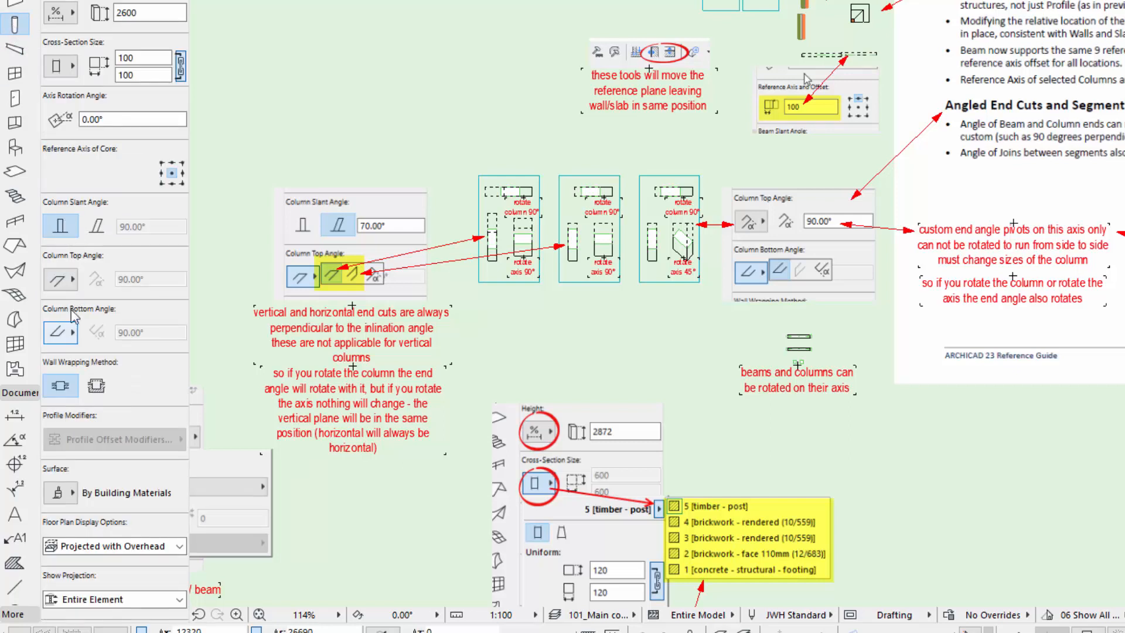
{"action": "left_click", "coordinate": [64, 280]}
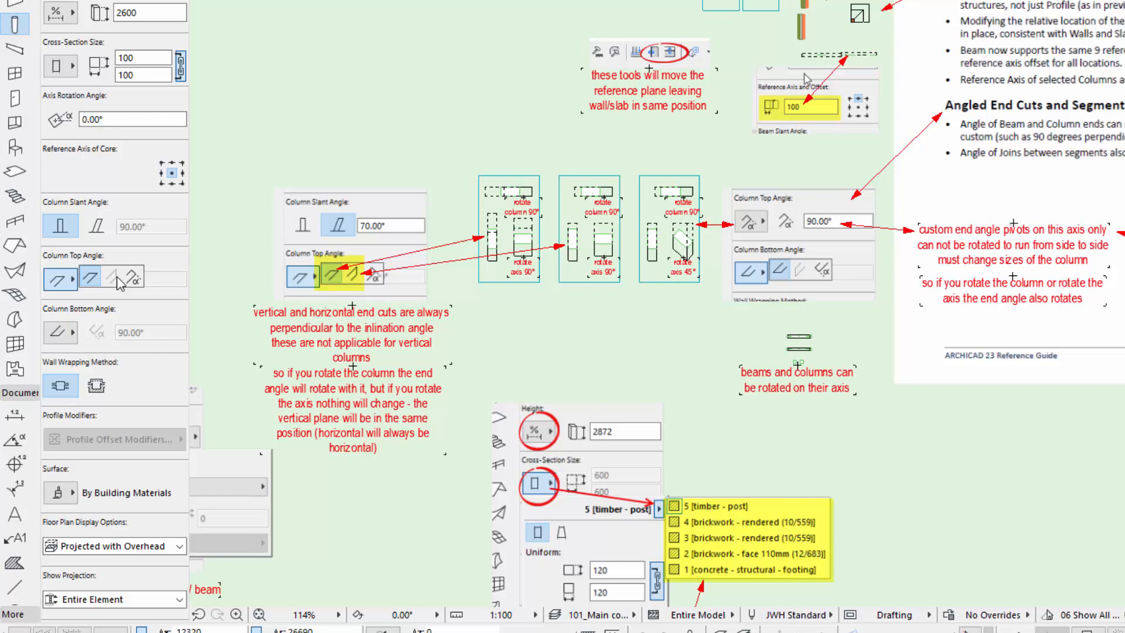
{"action": "left_click", "coordinate": [98, 226]}
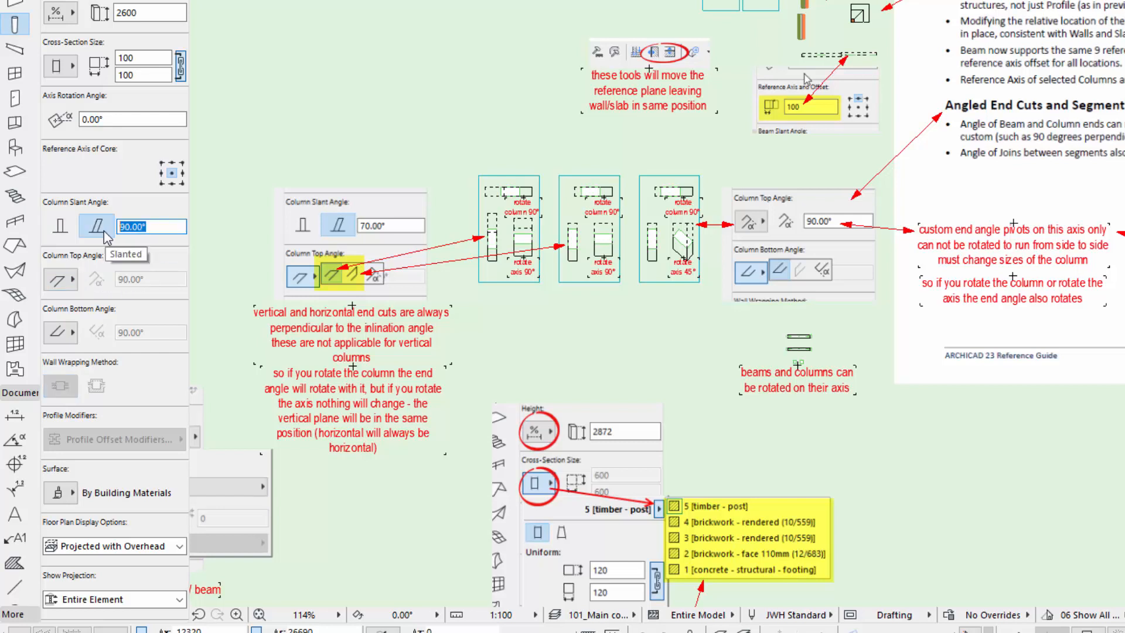
{"action": "type", "text": "80"}
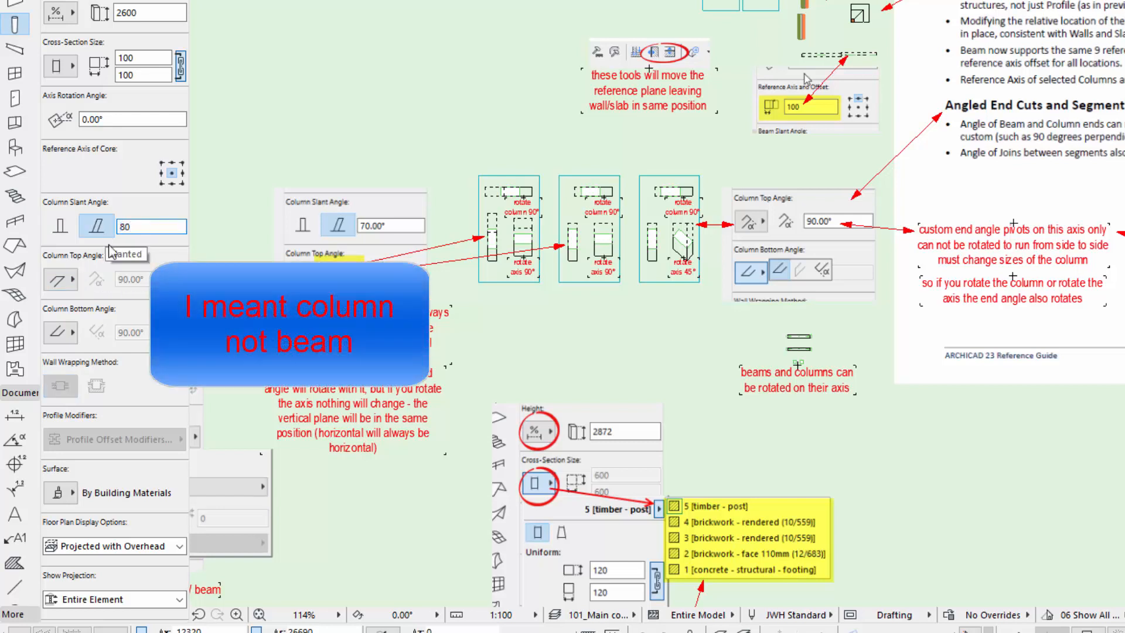
{"action": "left_click", "coordinate": [65, 279]}
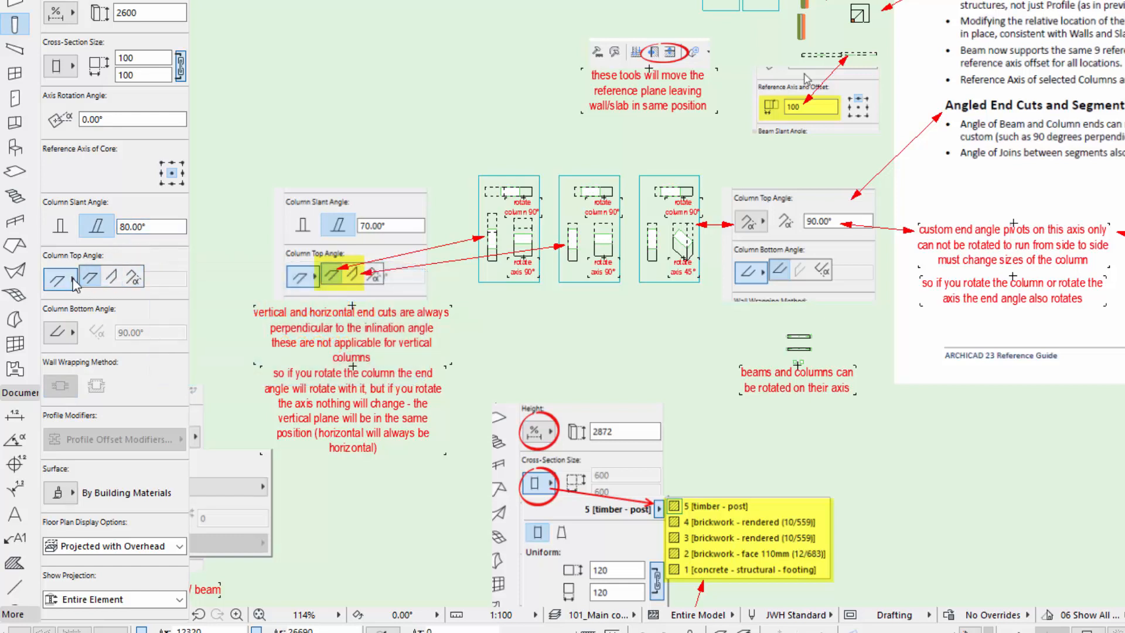
{"action": "left_click", "coordinate": [69, 263]}
Examine the framed sample marked "rotate axis 45°" by selecting the whole group and each of its three columns individually.
{"action": "middle_click_drag", "start_coordinate": [683, 344], "coordinate": [626, 336]}
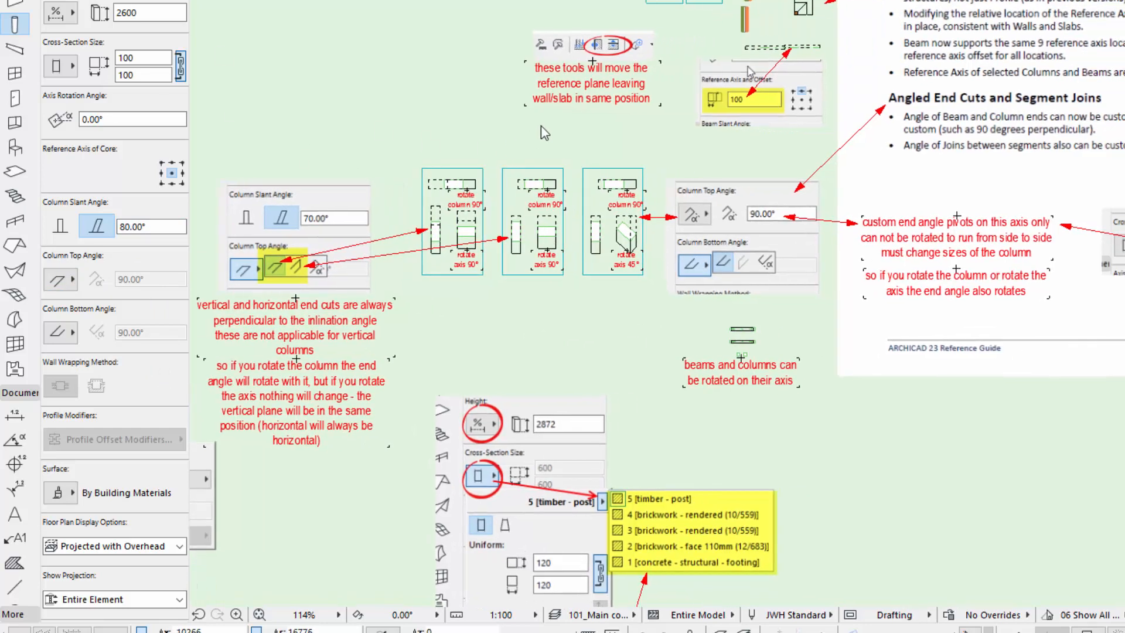
{"action": "left_click_drag", "start_coordinate": [577, 153], "coordinate": [649, 287]}
{"action": "scroll", "coordinate": [617, 320], "scroll_direction": "up", "scroll_amount": 4}
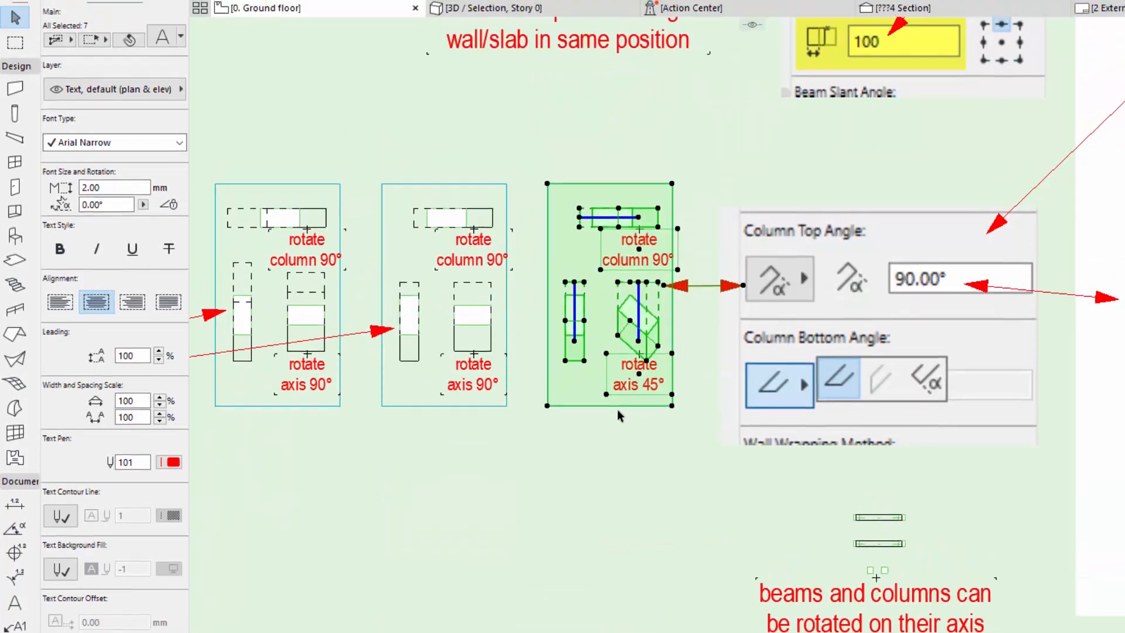
{"action": "scroll", "coordinate": [617, 410], "scroll_direction": "up", "scroll_amount": 3}
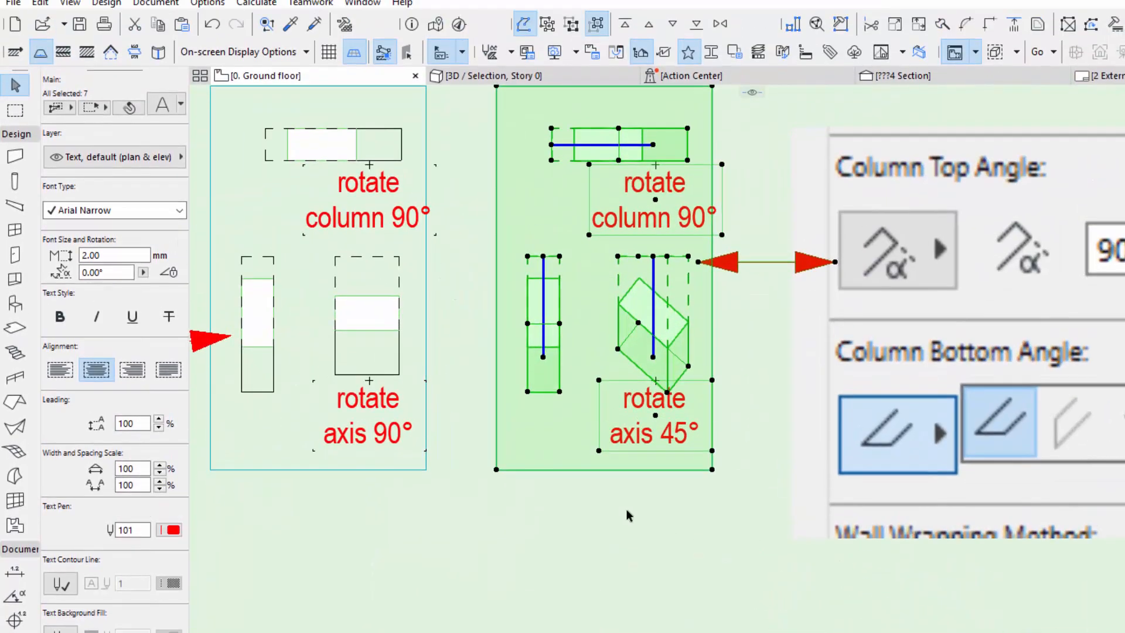
{"action": "left_click", "coordinate": [626, 441]}
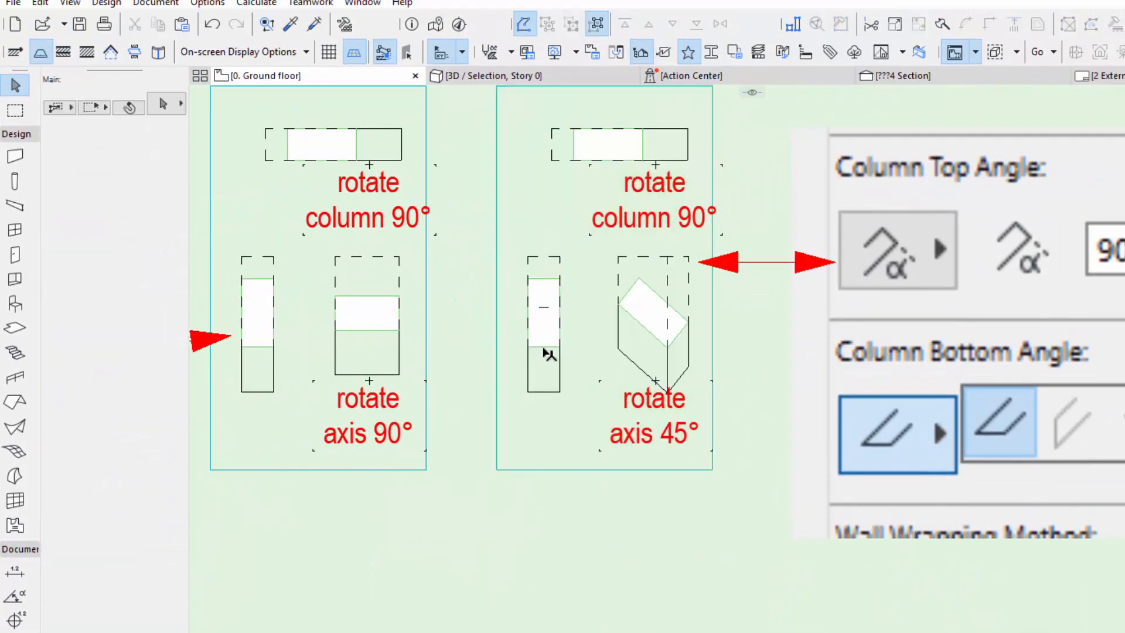
{"action": "left_click", "coordinate": [547, 353]}
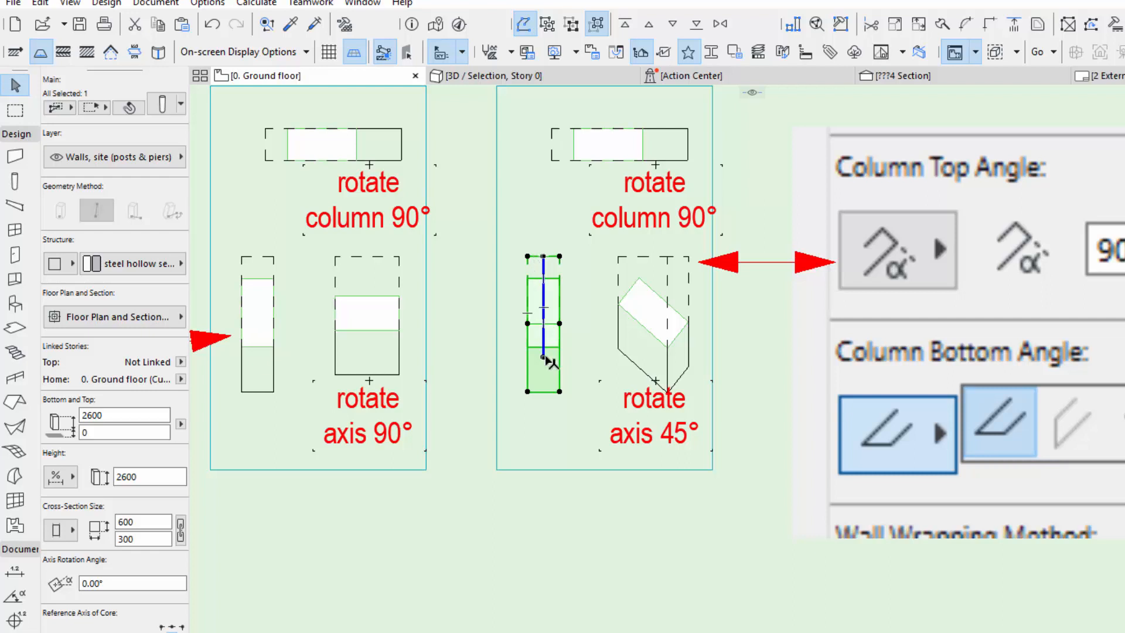
{"action": "left_click", "coordinate": [553, 162]}
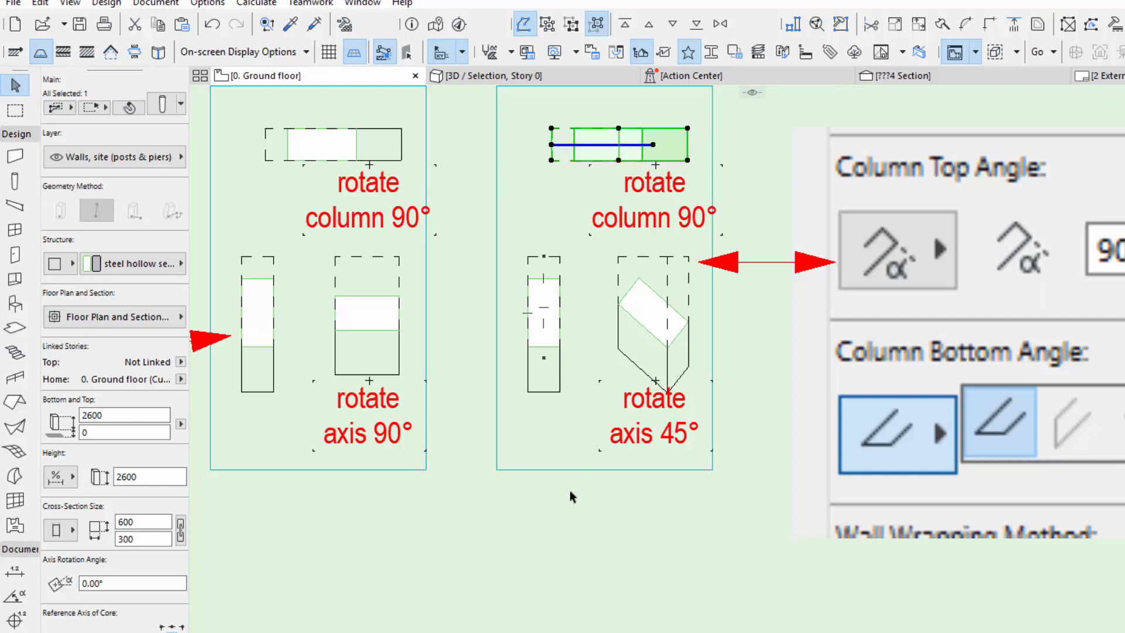
{"action": "left_click", "coordinate": [669, 397]}
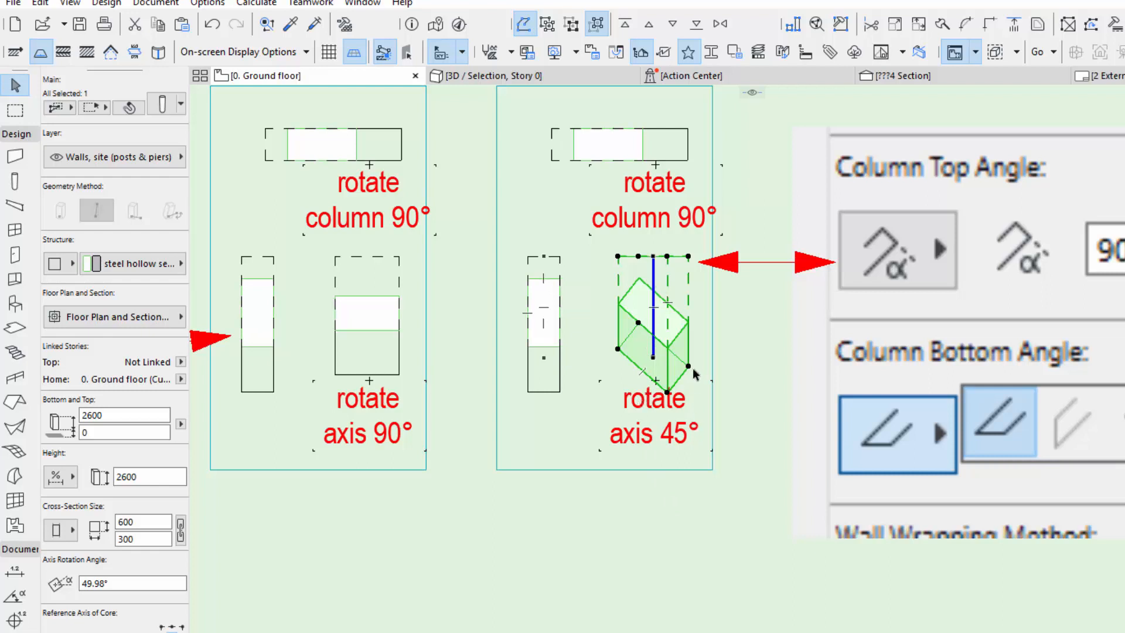
Show the whole "rotate axis 45°" sample on its own in 3D and examine the selected column's vertical top cut from several angles.
{"action": "mouse_move", "coordinate": [705, 525]}
{"action": "left_mouse_down"}
{"action": "mouse_move", "coordinate": [715, 527]}
{"action": "mouse_move", "coordinate": [487, 142]}
{"action": "mouse_move", "coordinate": [476, 157]}
{"action": "left_mouse_up"}
{"action": "right_click", "coordinate": [472, 194]}
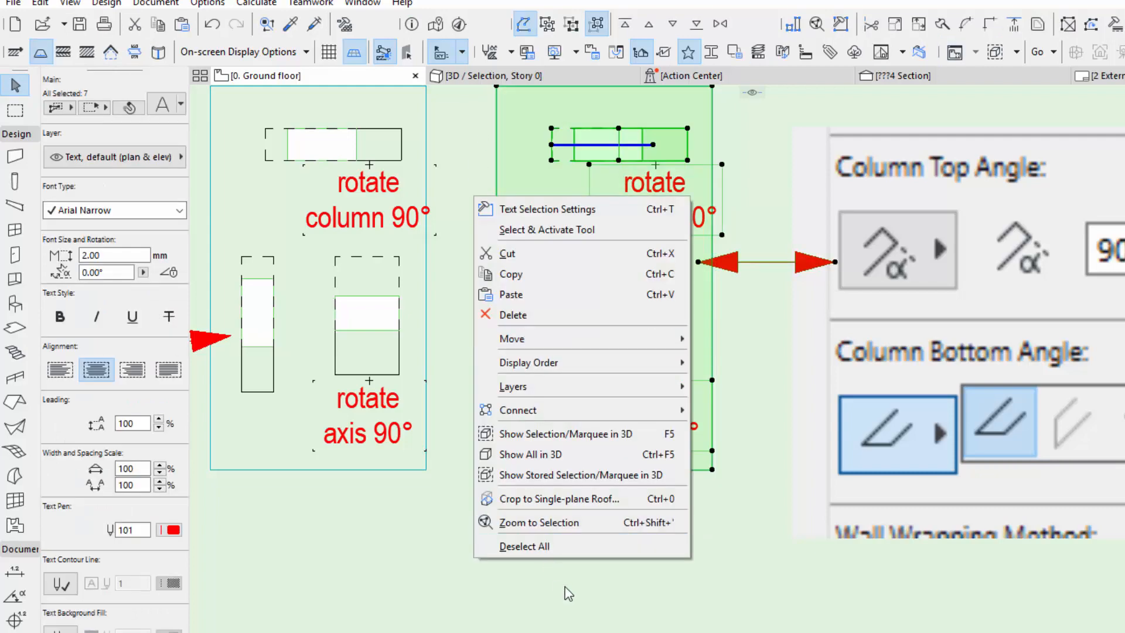
{"action": "left_click", "coordinate": [577, 435]}
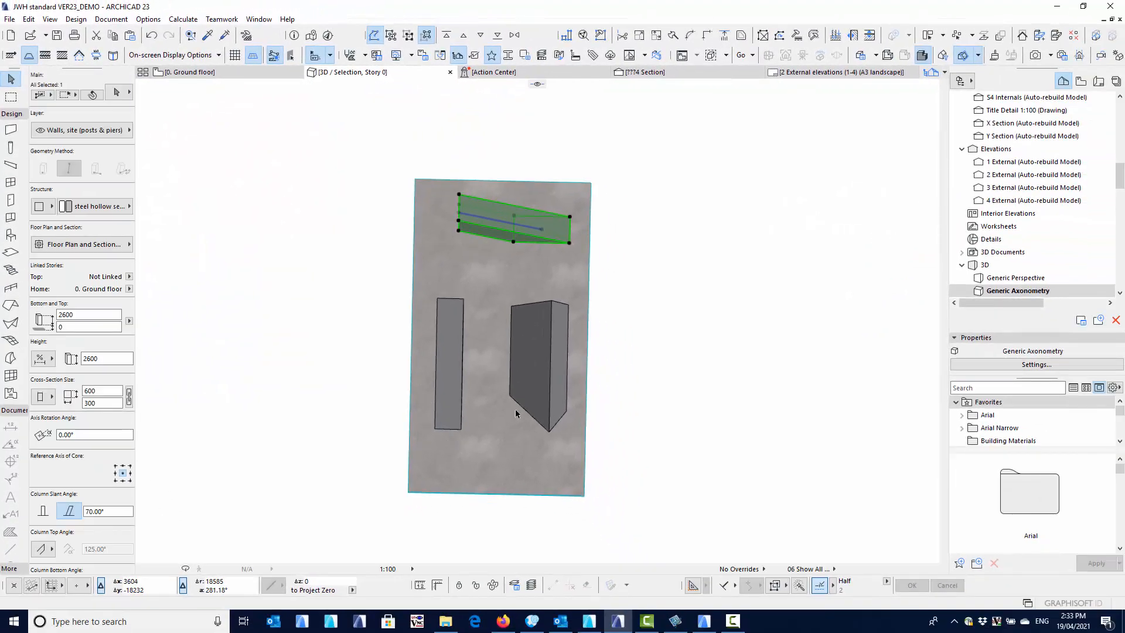
{"action": "mouse_move", "coordinate": [516, 413]}
{"action": "middle_mouse_down", "text": "shift"}
{"action": "mouse_move", "coordinate": [489, 354]}
{"action": "mouse_move", "coordinate": [534, 399]}
{"action": "mouse_move", "coordinate": [614, 396]}
{"action": "mouse_move", "coordinate": [542, 359]}
{"action": "mouse_move", "coordinate": [545, 314]}
{"action": "mouse_move", "coordinate": [502, 357]}
{"action": "mouse_move", "coordinate": [489, 397]}
{"action": "mouse_move", "coordinate": [472, 396]}
{"action": "mouse_move", "coordinate": [477, 329]}
{"action": "mouse_move", "coordinate": [353, 351]}
{"action": "mouse_move", "coordinate": [442, 367]}
{"action": "mouse_move", "coordinate": [638, 368]}
{"action": "mouse_move", "coordinate": [595, 362]}
{"action": "mouse_move", "coordinate": [392, 400]}
{"action": "mouse_move", "coordinate": [329, 380]}
{"action": "mouse_move", "coordinate": [596, 406]}
{"action": "mouse_move", "coordinate": [516, 417]}
{"action": "middle_mouse_up", "text": "shift"}
{"action": "key", "text": "Escape"}
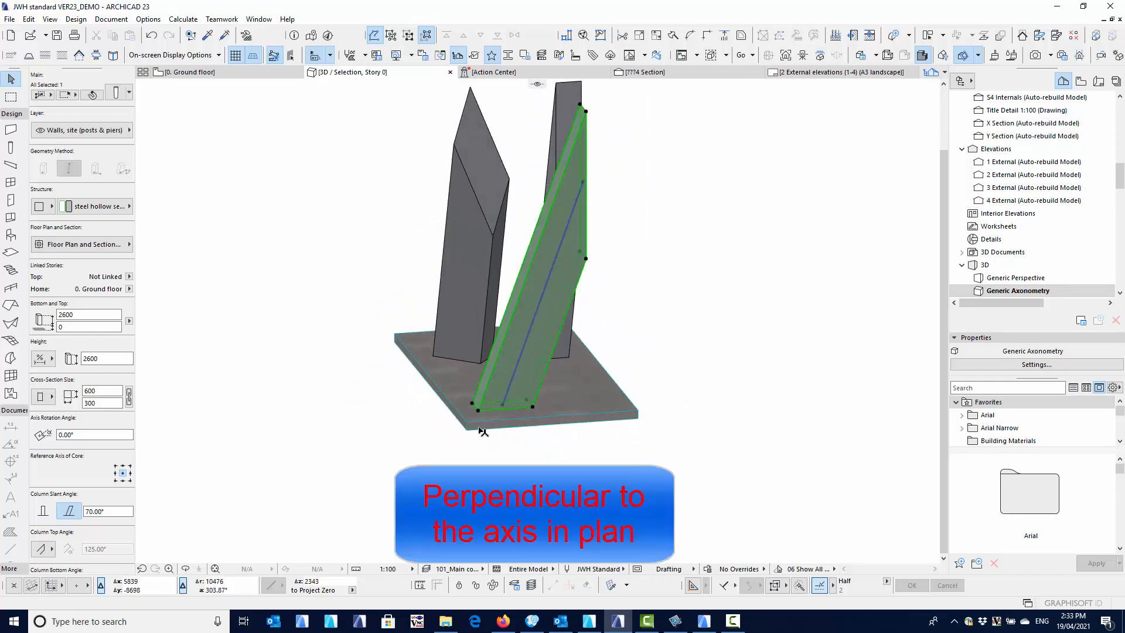
{"action": "middle_click_drag", "start_coordinate": [568, 294], "coordinate": [475, 412], "text": "shift"}
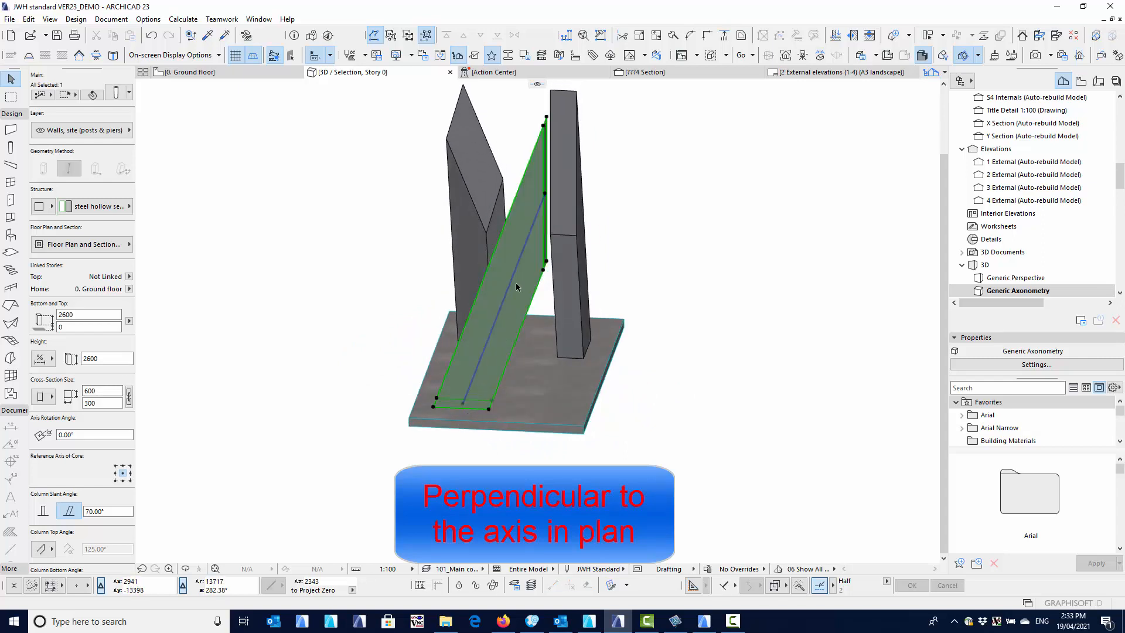
{"action": "middle_click_drag", "start_coordinate": [454, 373], "coordinate": [555, 203], "text": "shift"}
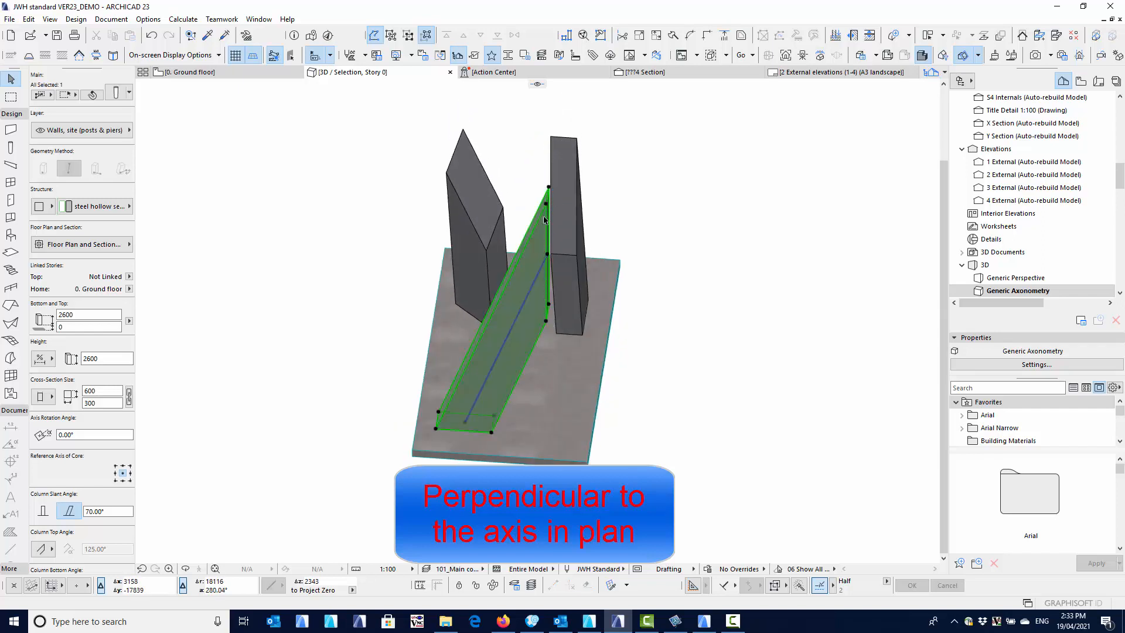
{"action": "mouse_move", "coordinate": [565, 333]}
{"action": "middle_mouse_down", "text": "shift"}
{"action": "mouse_move", "coordinate": [404, 334]}
{"action": "mouse_move", "coordinate": [599, 339]}
{"action": "mouse_move", "coordinate": [369, 339]}
{"action": "mouse_move", "coordinate": [420, 348]}
{"action": "mouse_move", "coordinate": [572, 331]}
{"action": "middle_mouse_up", "text": "shift"}
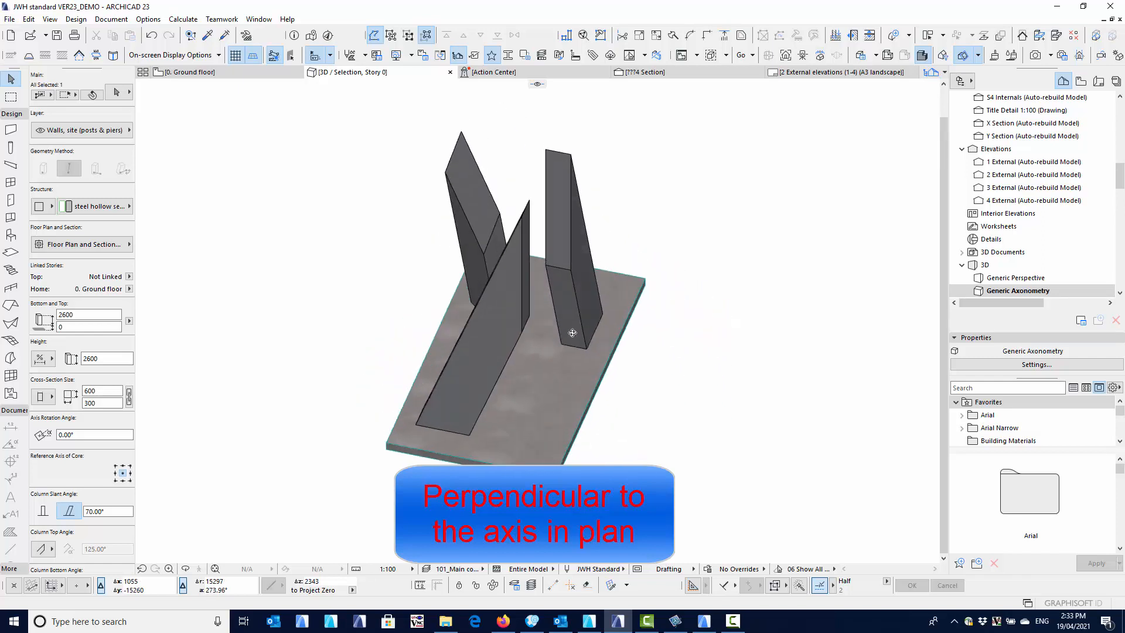
Add the other two slanted columns to the selection and compare the vertical top cuts of all three from the side and above.
{"action": "left_click", "coordinate": [573, 274], "text": "shift"}
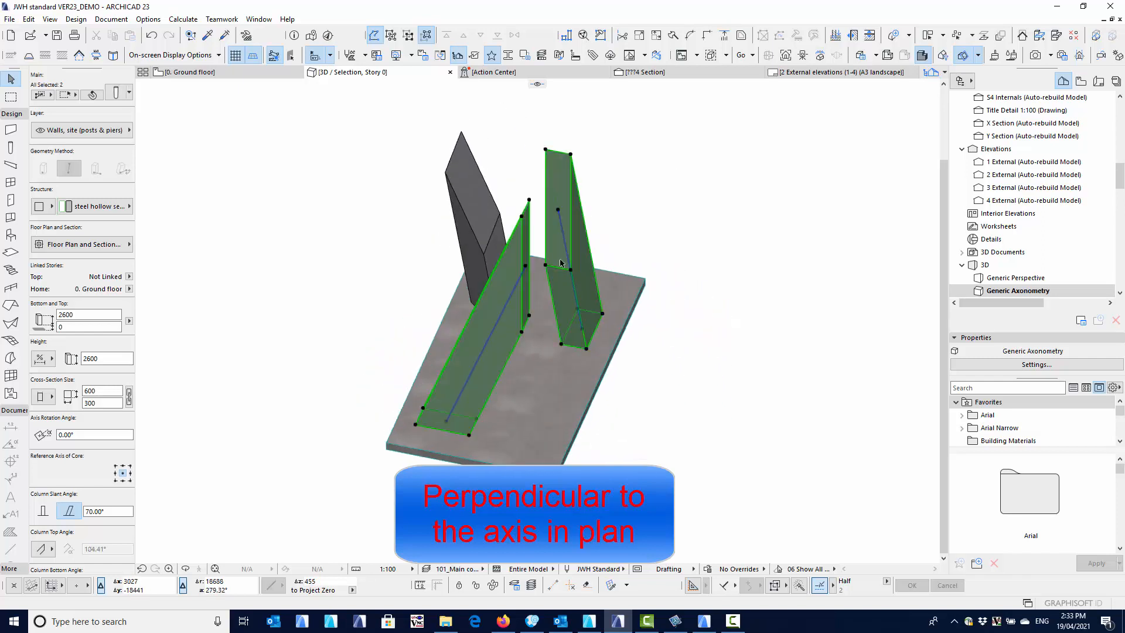
{"action": "middle_click_drag", "start_coordinate": [595, 343], "coordinate": [467, 295], "text": "shift"}
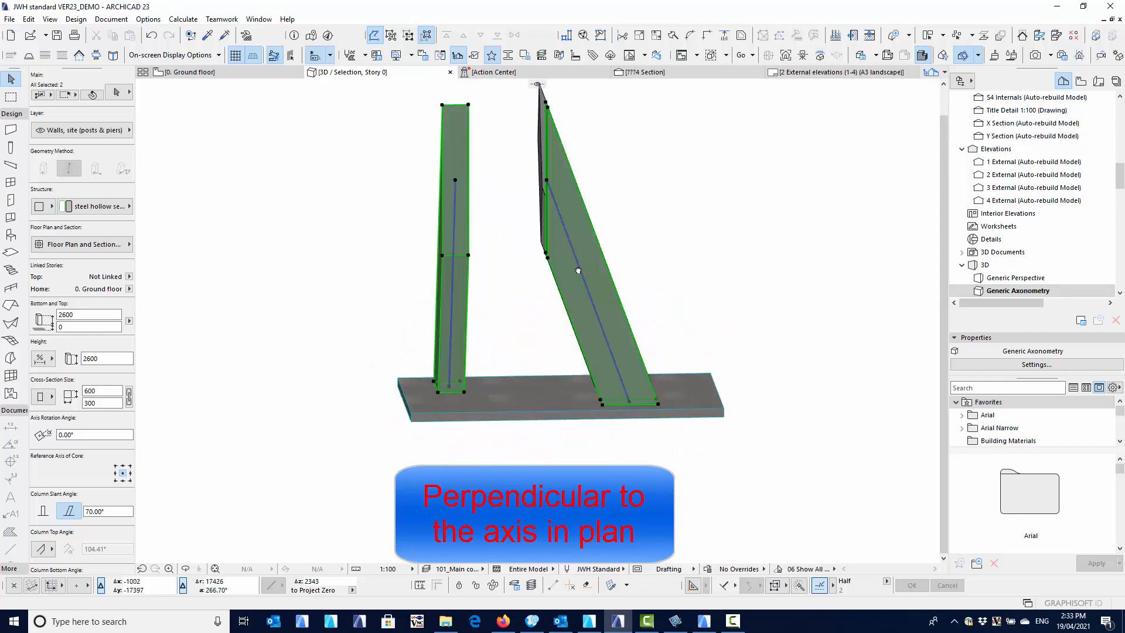
{"action": "middle_click_drag", "start_coordinate": [578, 269], "coordinate": [532, 337], "text": "shift"}
{"action": "left_click", "coordinate": [545, 196], "text": "shift"}
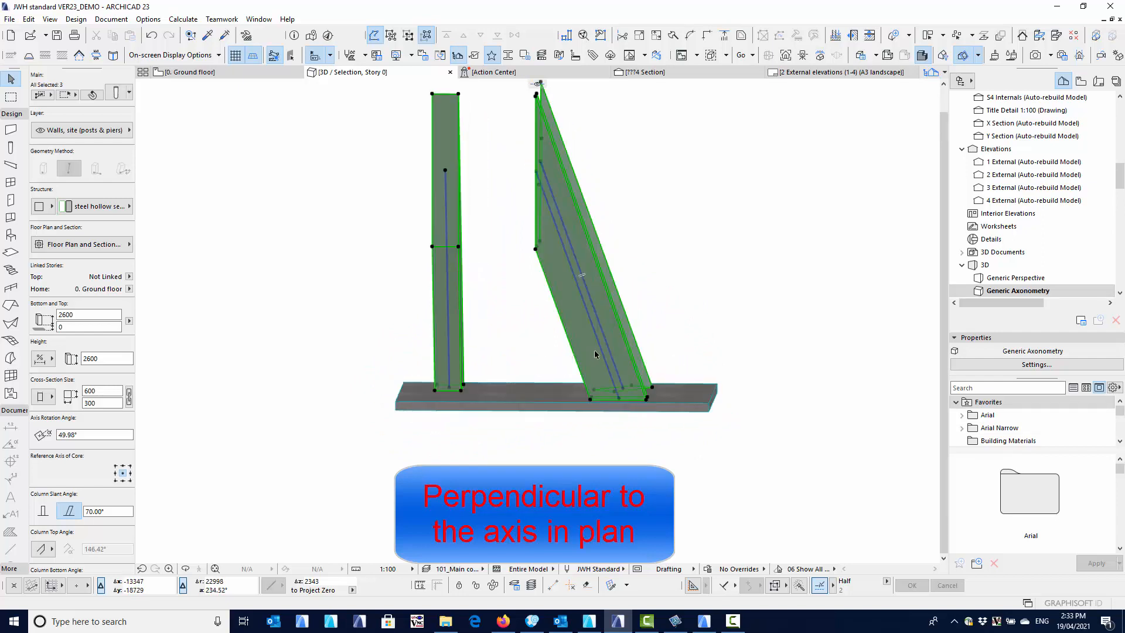
{"action": "middle_click_drag", "start_coordinate": [598, 355], "coordinate": [605, 335], "text": "shift"}
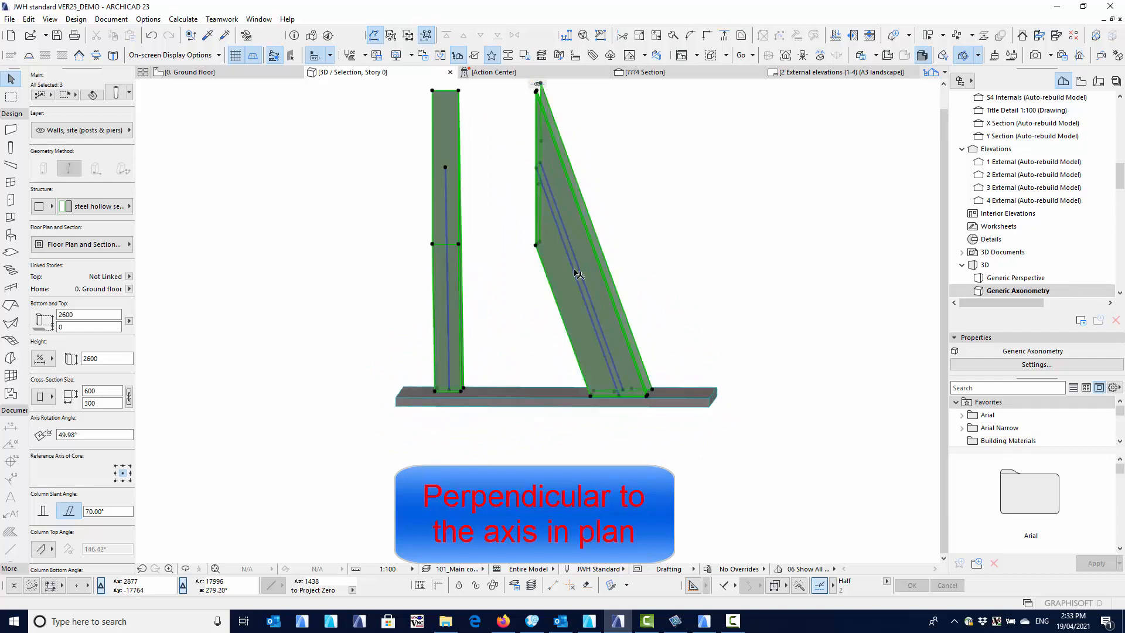
{"action": "middle_click_drag", "start_coordinate": [578, 273], "coordinate": [512, 427], "text": "shift"}
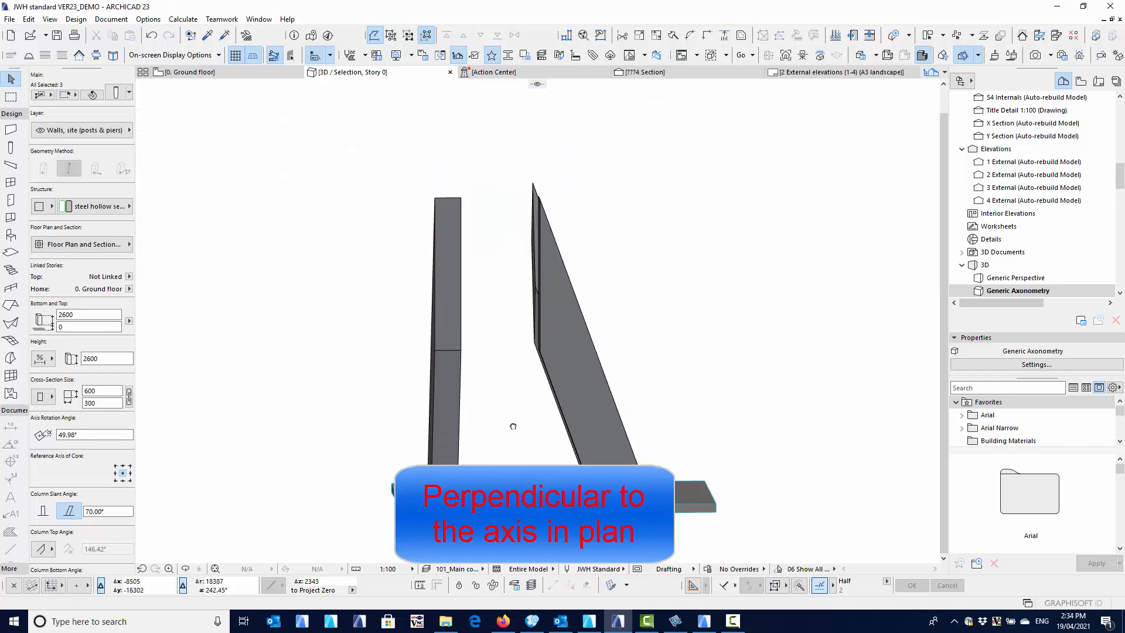
{"action": "middle_click_drag", "start_coordinate": [495, 353], "coordinate": [580, 356], "text": "shift"}
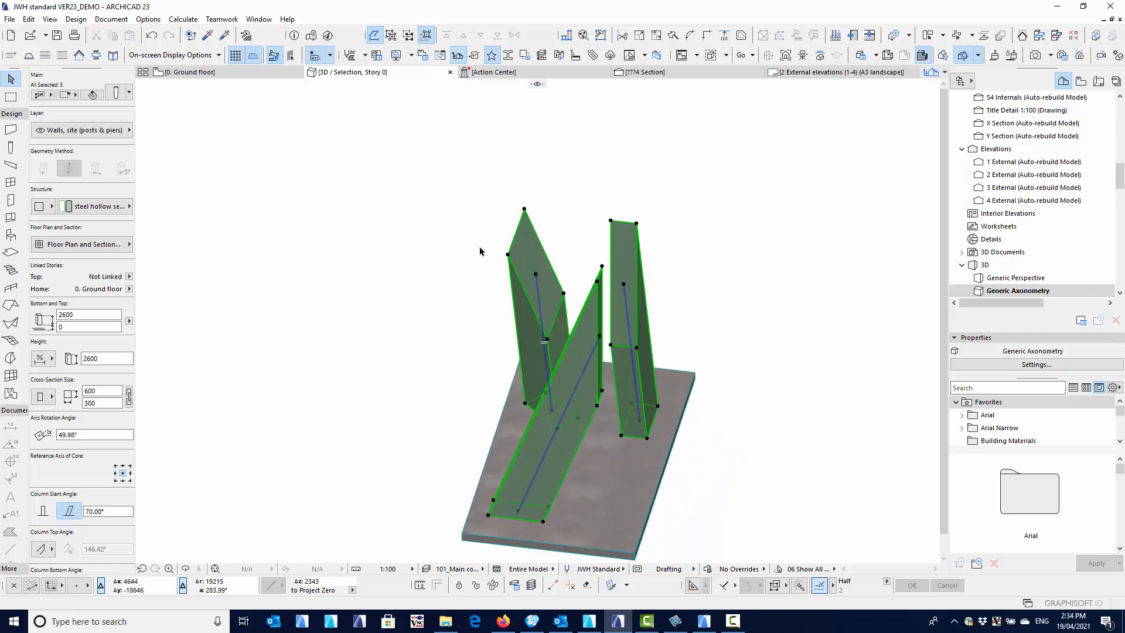
{"action": "middle_click_drag", "start_coordinate": [672, 378], "coordinate": [451, 339], "text": "shift"}
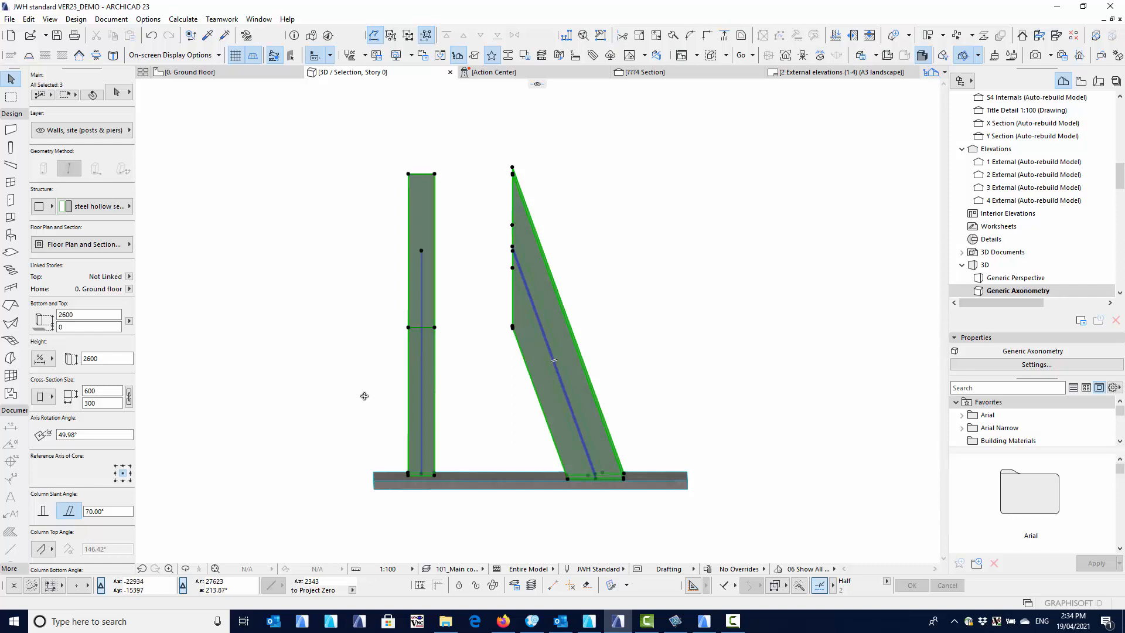
{"action": "middle_click_drag", "start_coordinate": [363, 397], "coordinate": [370, 388], "text": "shift"}
Set the top angle of the three selected columns to horizontal, inspect the cuts, and change it to Custom.
{"action": "scroll", "coordinate": [37, 495], "scroll_direction": "down", "scroll_amount": 3}
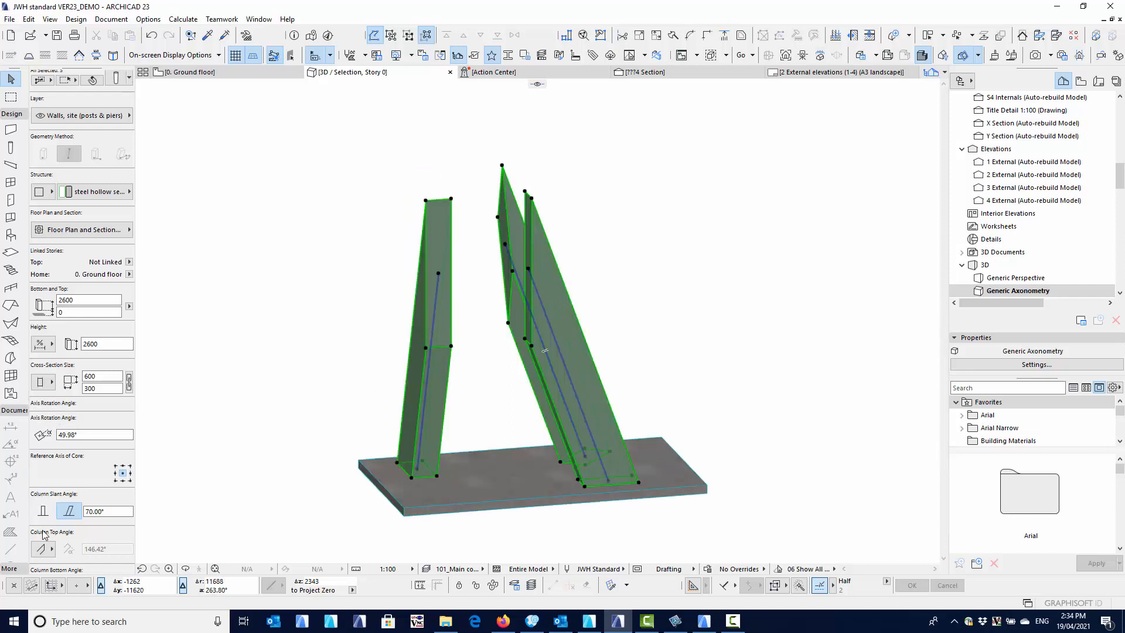
{"action": "left_click", "coordinate": [46, 462]}
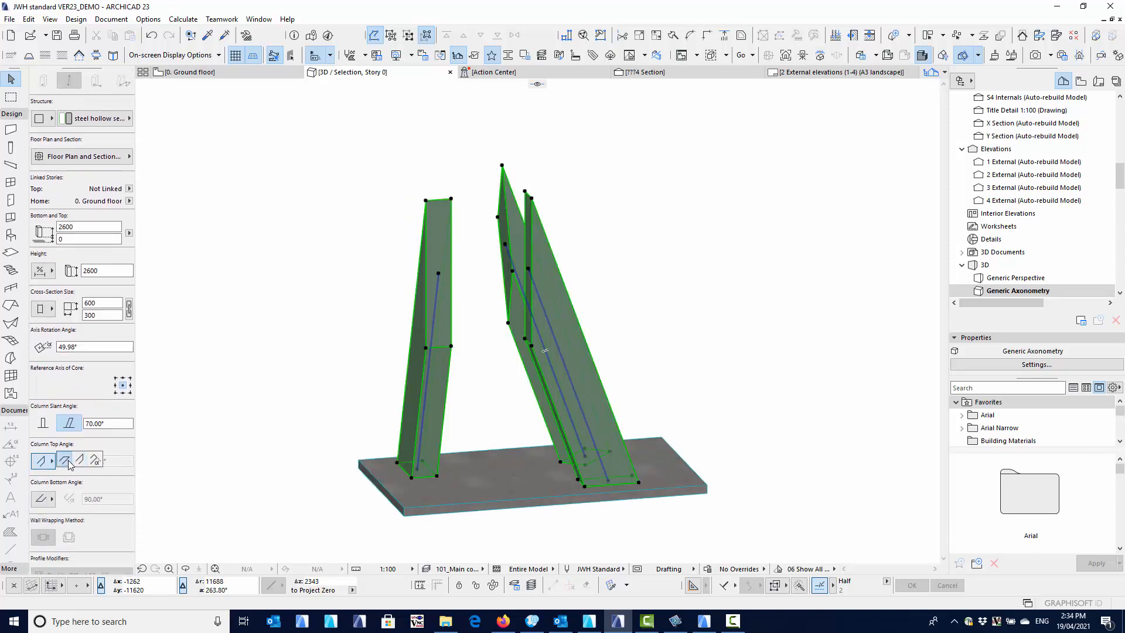
{"action": "middle_click_drag", "start_coordinate": [319, 365], "coordinate": [387, 361], "text": "shift"}
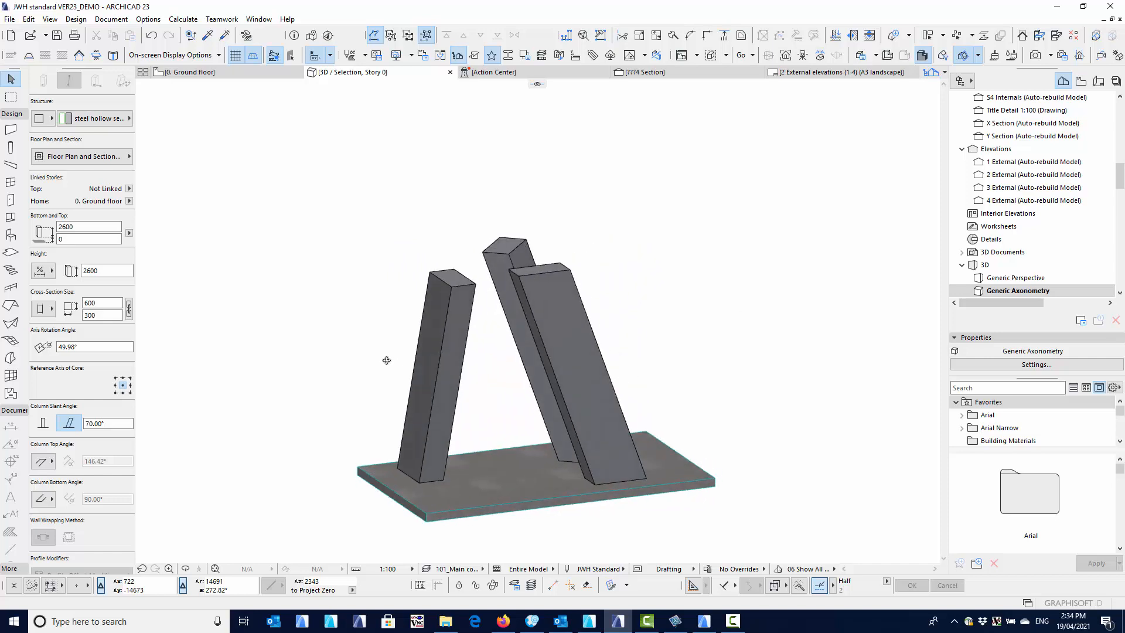
{"action": "middle_click_drag", "start_coordinate": [323, 330], "coordinate": [446, 349], "text": "shift"}
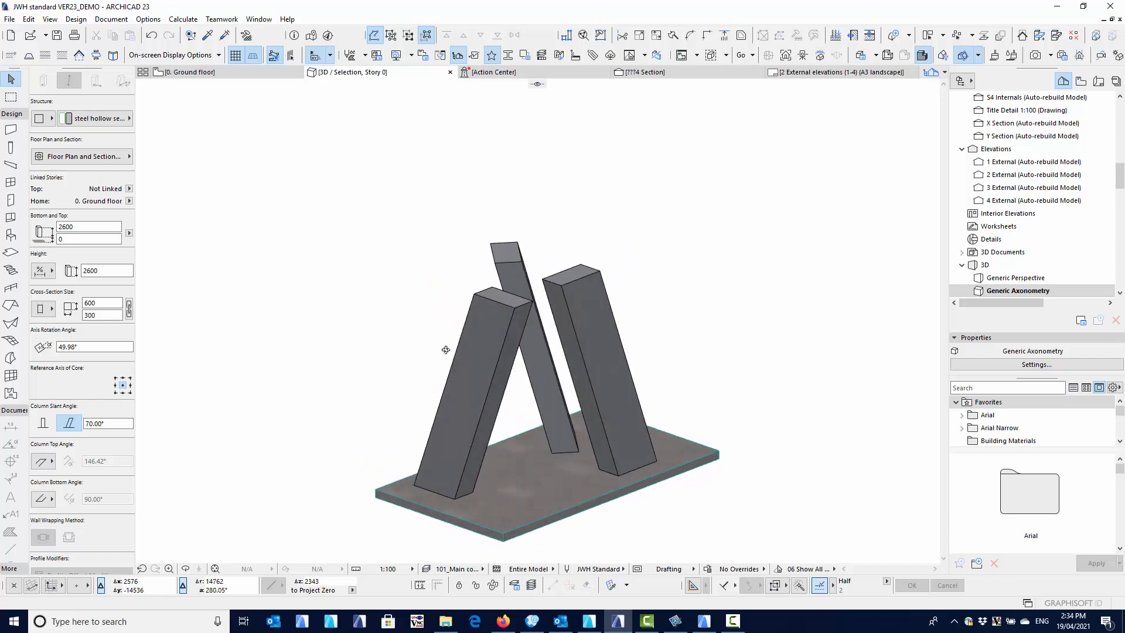
{"action": "left_click", "coordinate": [45, 464]}
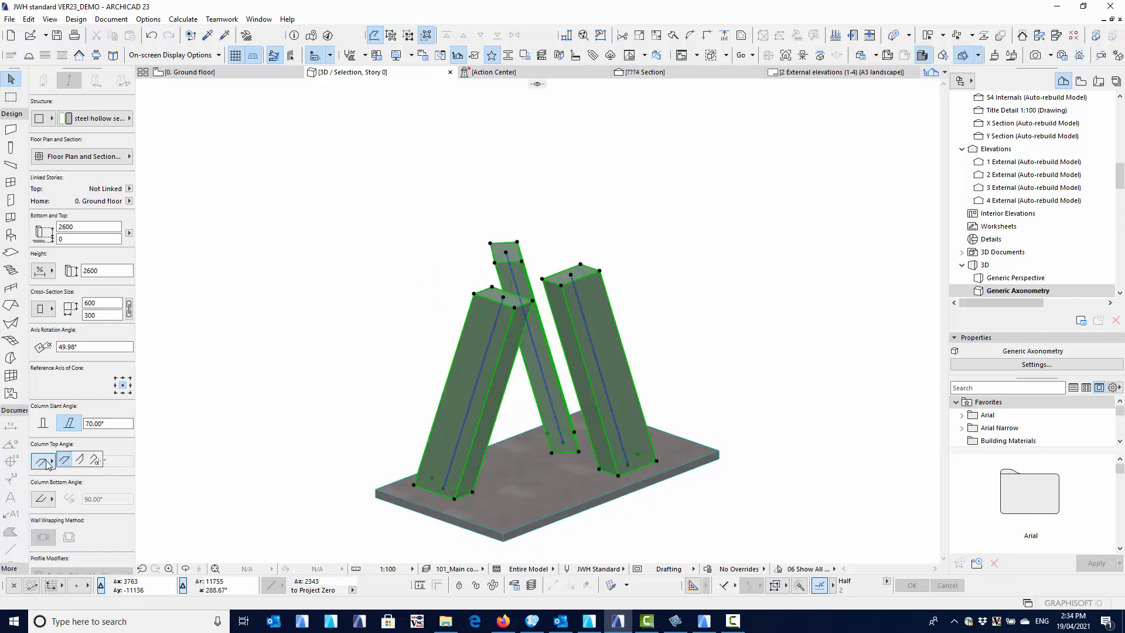
{"action": "left_click", "coordinate": [99, 462]}
{"action": "middle_click_drag", "start_coordinate": [415, 328], "coordinate": [341, 294], "text": "shift"}
{"action": "left_click", "coordinate": [531, 240]}
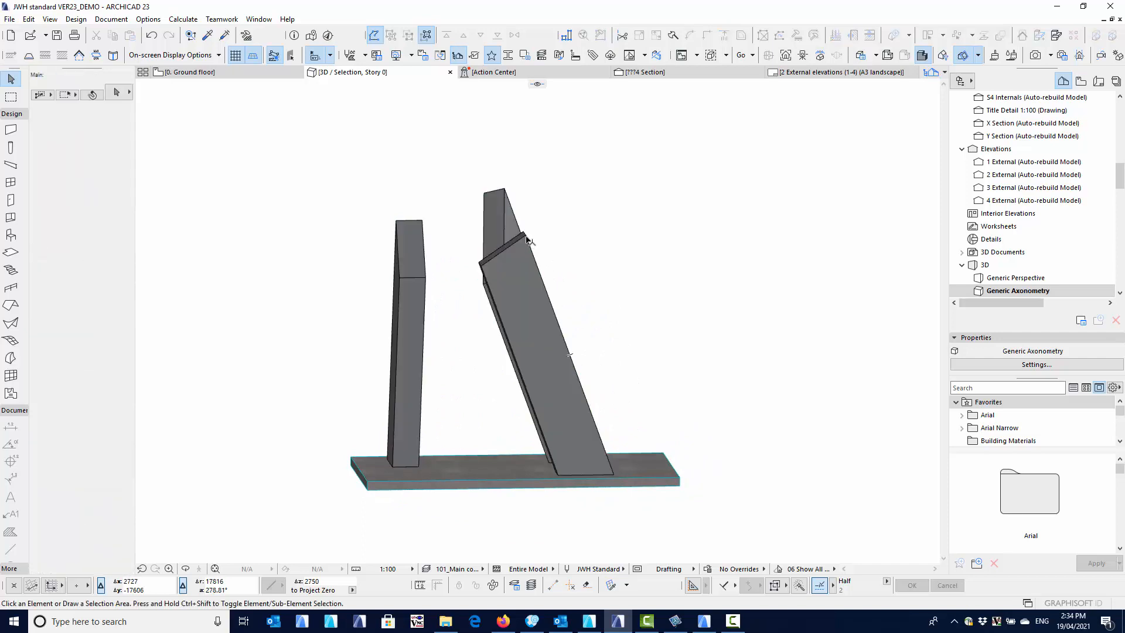
{"action": "left_click", "coordinate": [529, 239]}
{"action": "middle_click_drag", "start_coordinate": [535, 266], "coordinate": [552, 317], "text": "shift"}
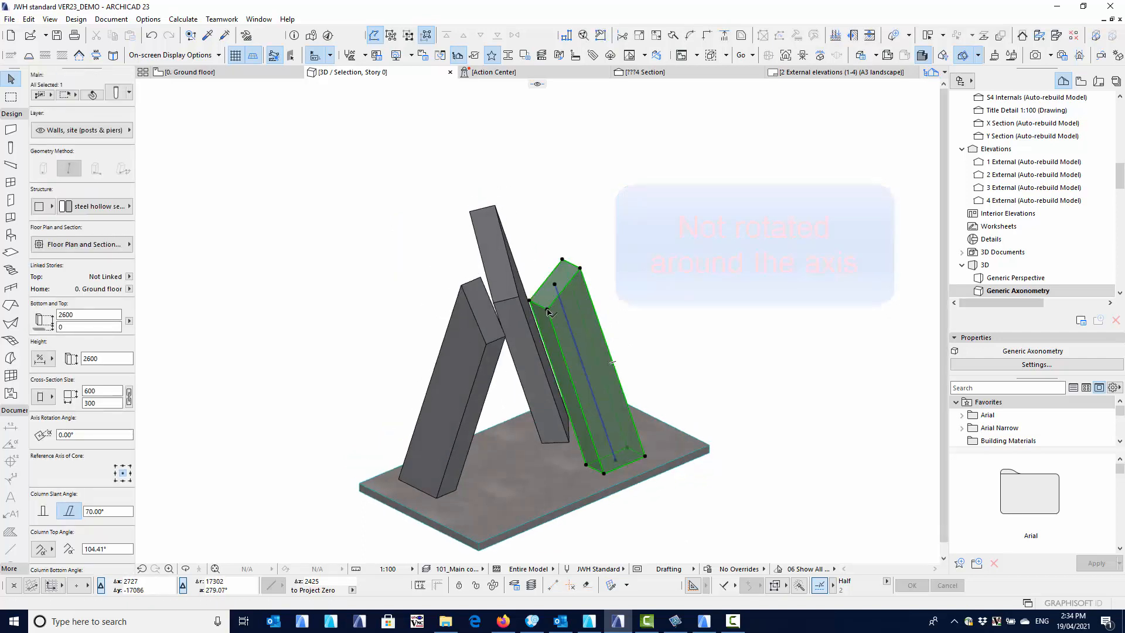
{"action": "left_click", "coordinate": [548, 312]}
{"action": "left_click", "coordinate": [640, 404]}
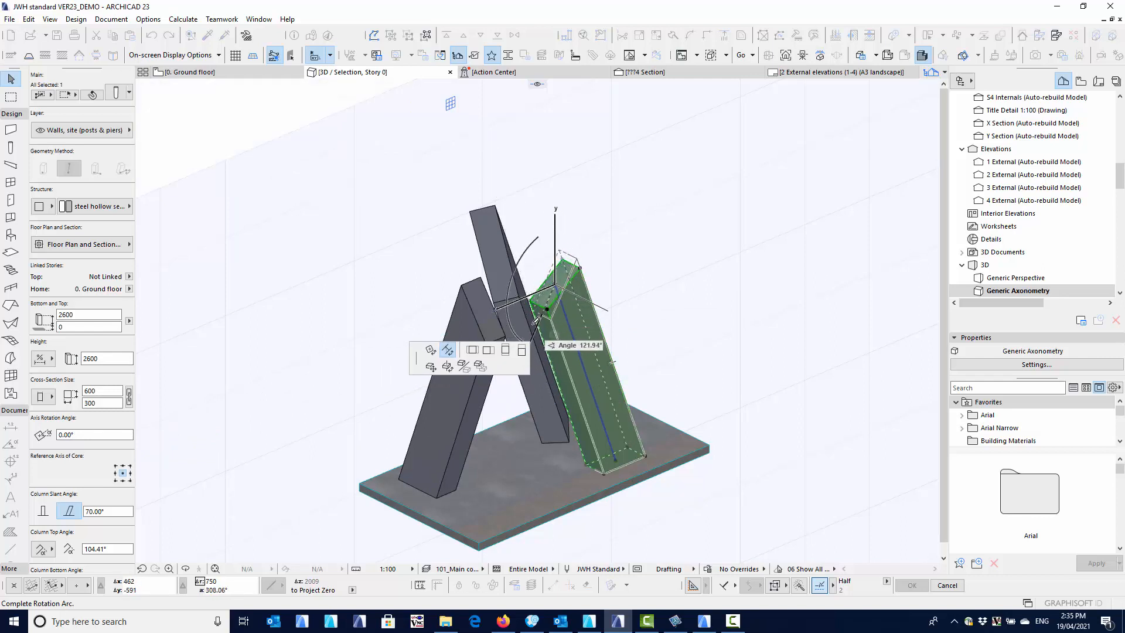
{"action": "right_click", "coordinate": [564, 320]}
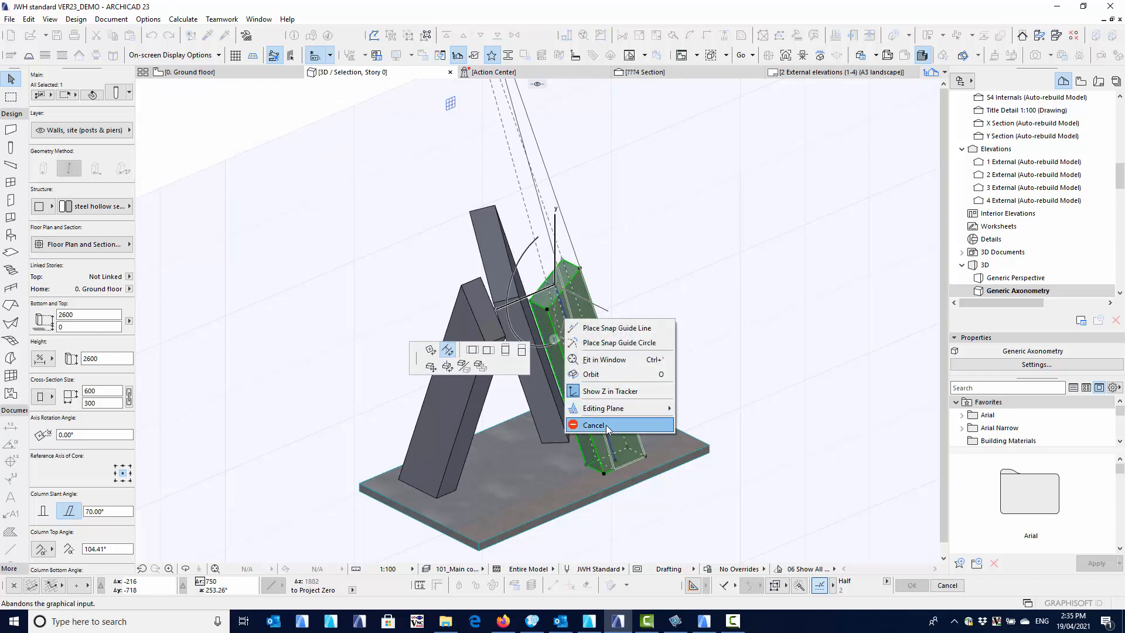
{"action": "left_click", "coordinate": [607, 426]}
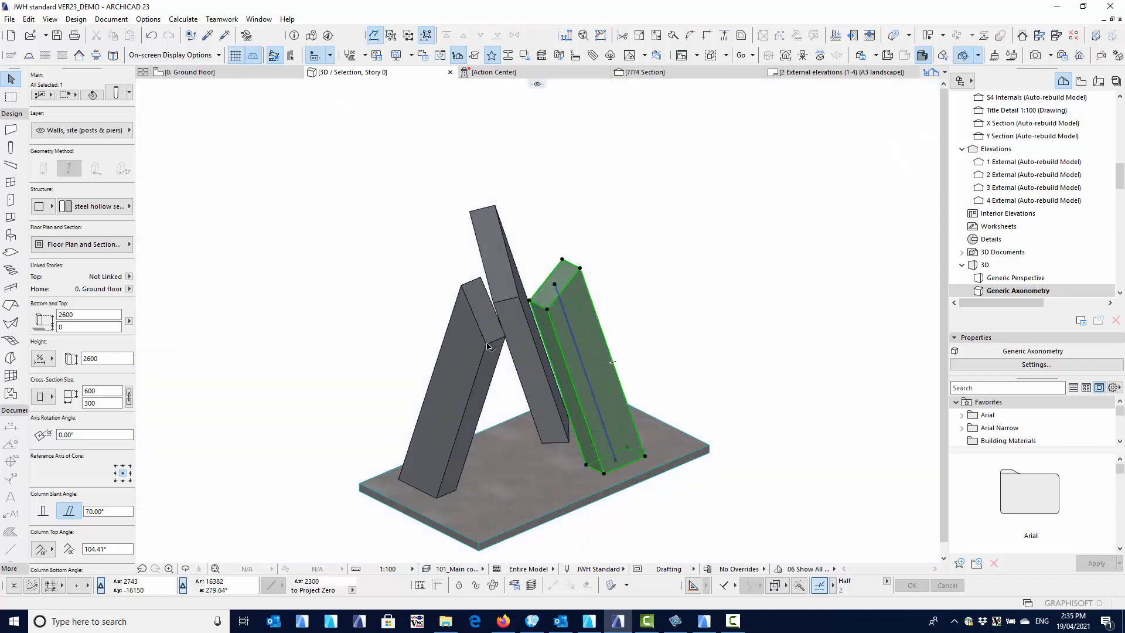
Select the unrotated slanted column at the slab's near left end and graphically rotate its top cut to a custom angle of 131.59°.
{"action": "left_click", "coordinate": [485, 347]}
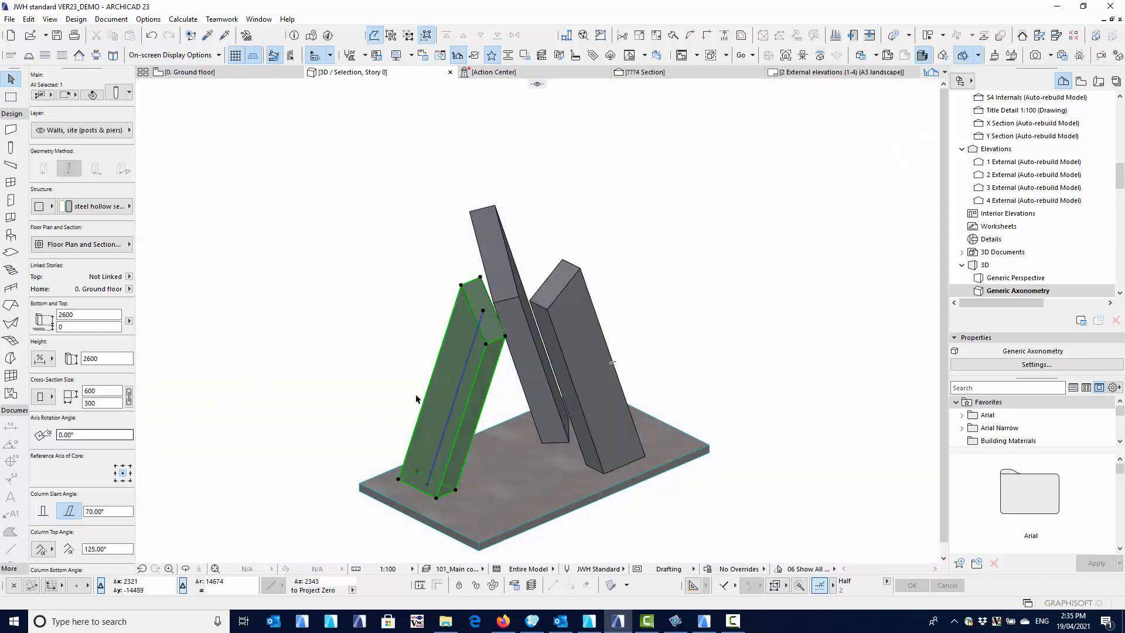
{"action": "left_click", "coordinate": [487, 346]}
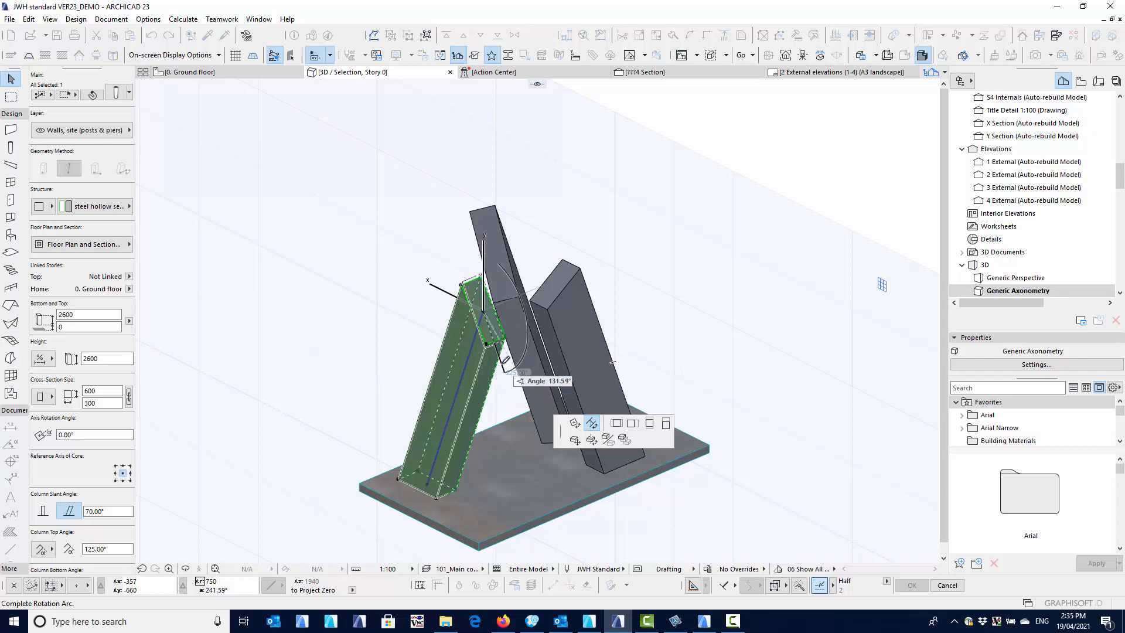
{"action": "left_click", "coordinate": [505, 360]}
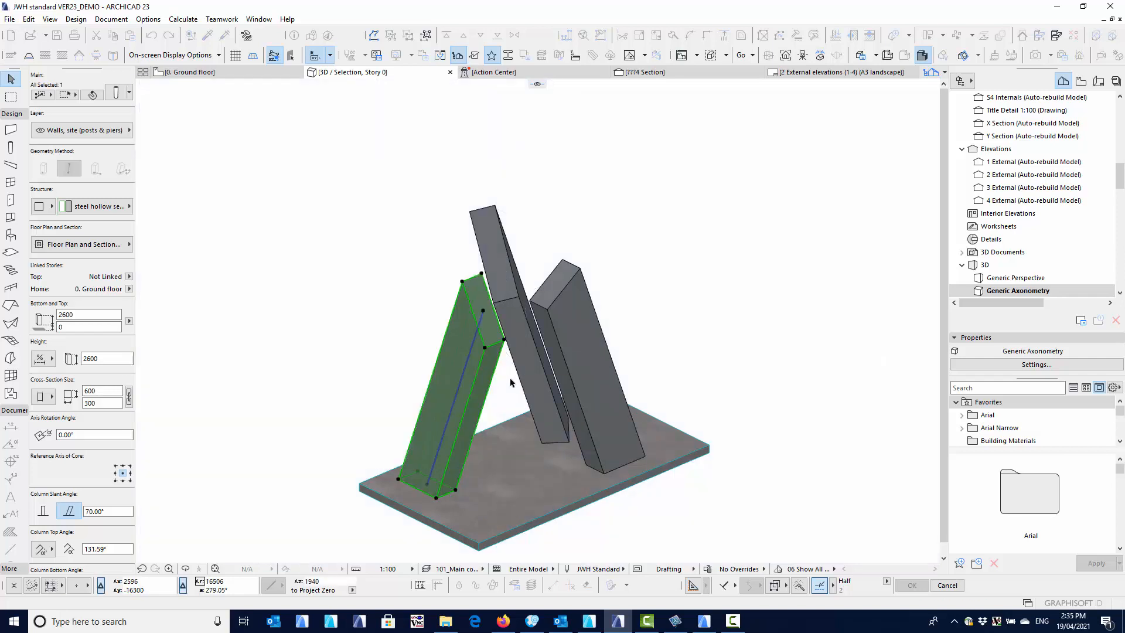
{"action": "key", "text": "Escape"}
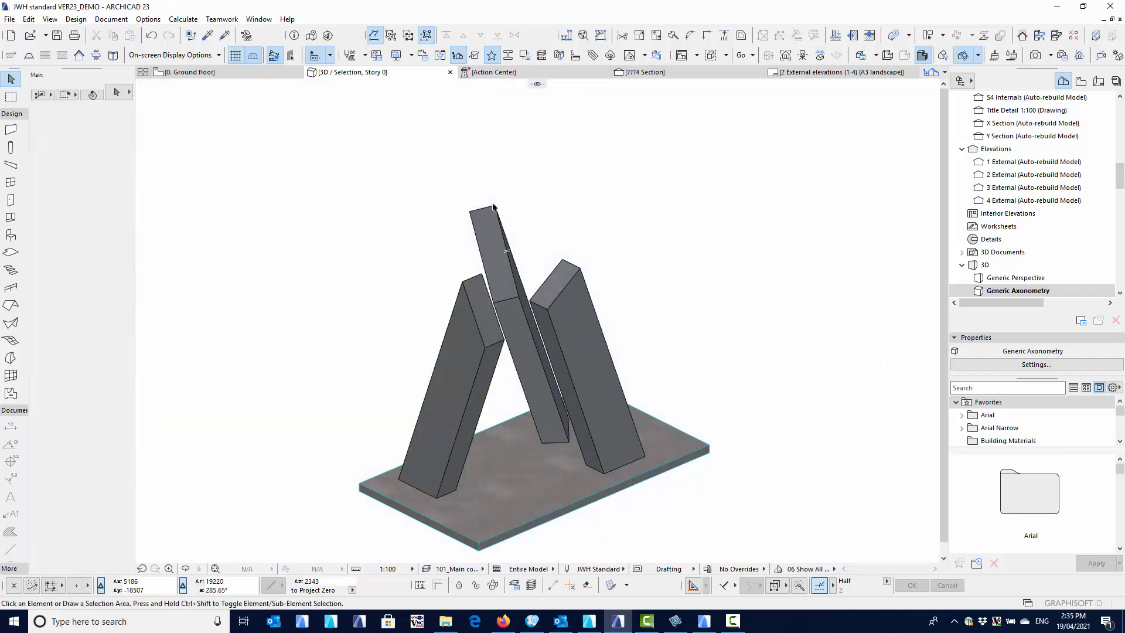
Select the slanted column rotated about its axis, compare its cut from above, and graphically rotate its top cut to about 166.83°.
{"action": "left_click", "coordinate": [493, 208]}
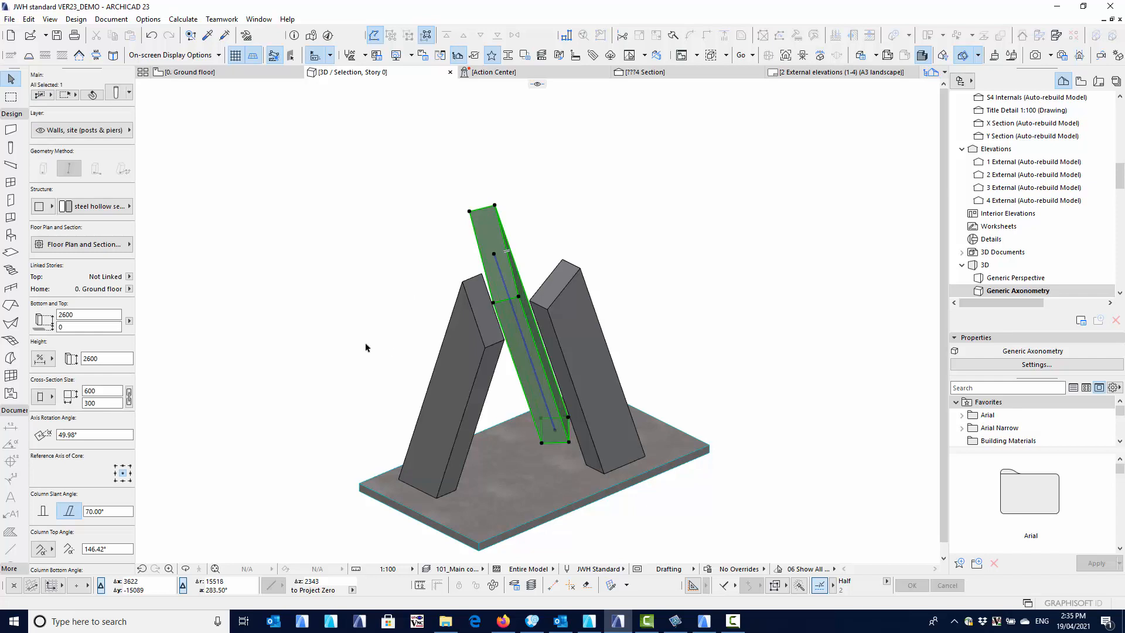
{"action": "middle_click_drag", "start_coordinate": [365, 347], "coordinate": [613, 332], "text": "shift"}
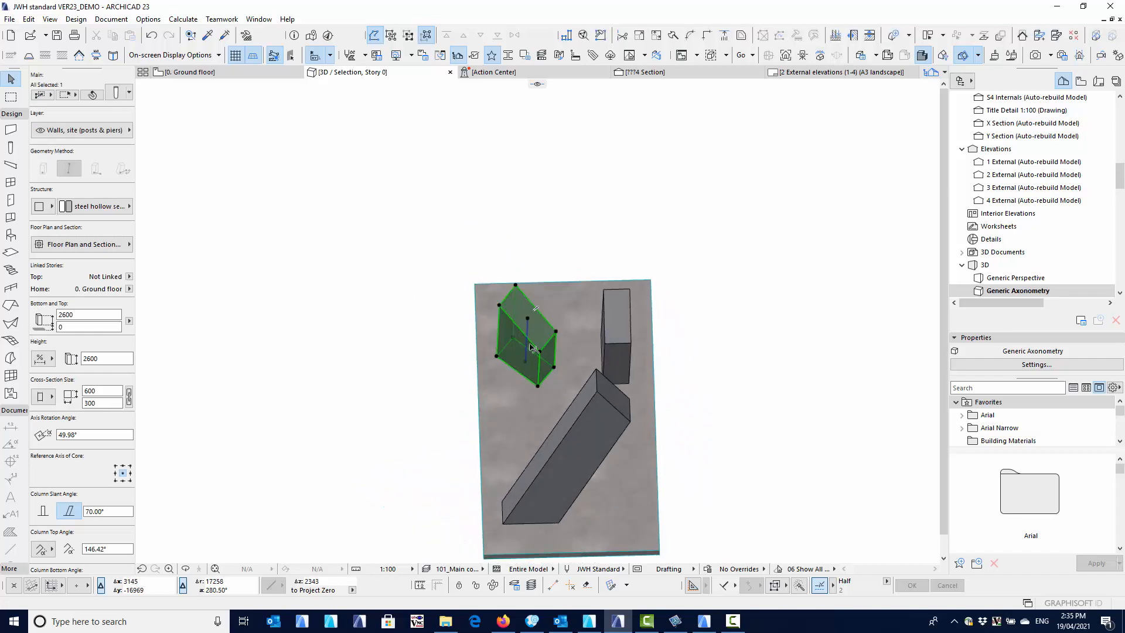
{"action": "middle_click_drag", "start_coordinate": [507, 399], "coordinate": [529, 332], "text": "shift"}
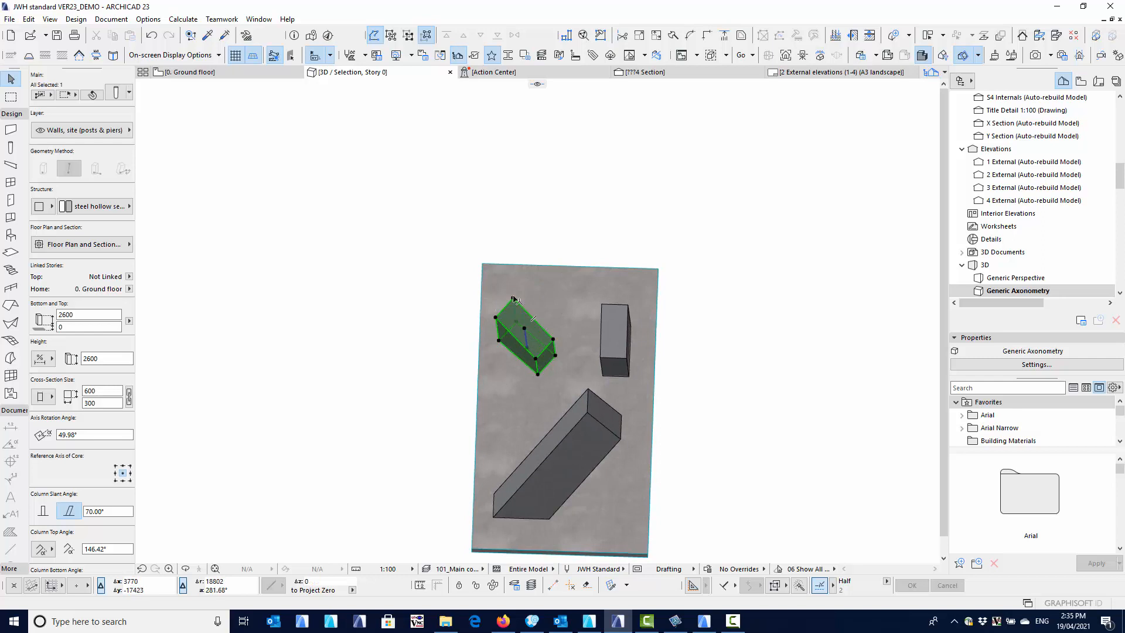
{"action": "middle_click_drag", "start_coordinate": [531, 336], "coordinate": [538, 301], "text": "shift"}
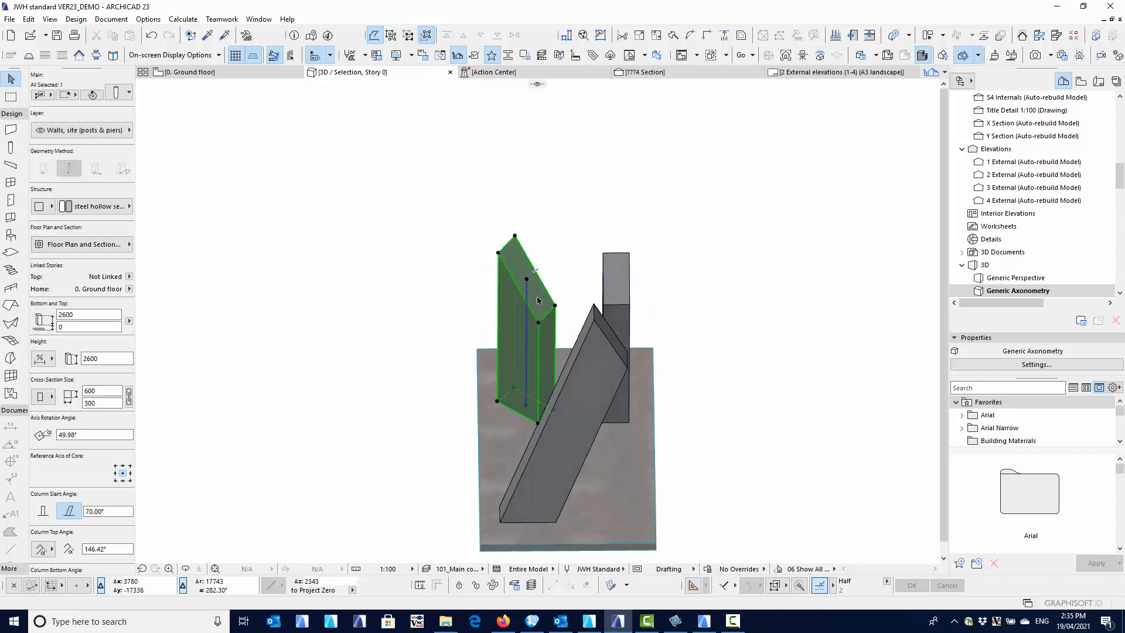
{"action": "left_click", "coordinate": [527, 281]}
{"action": "left_click", "coordinate": [665, 387]}
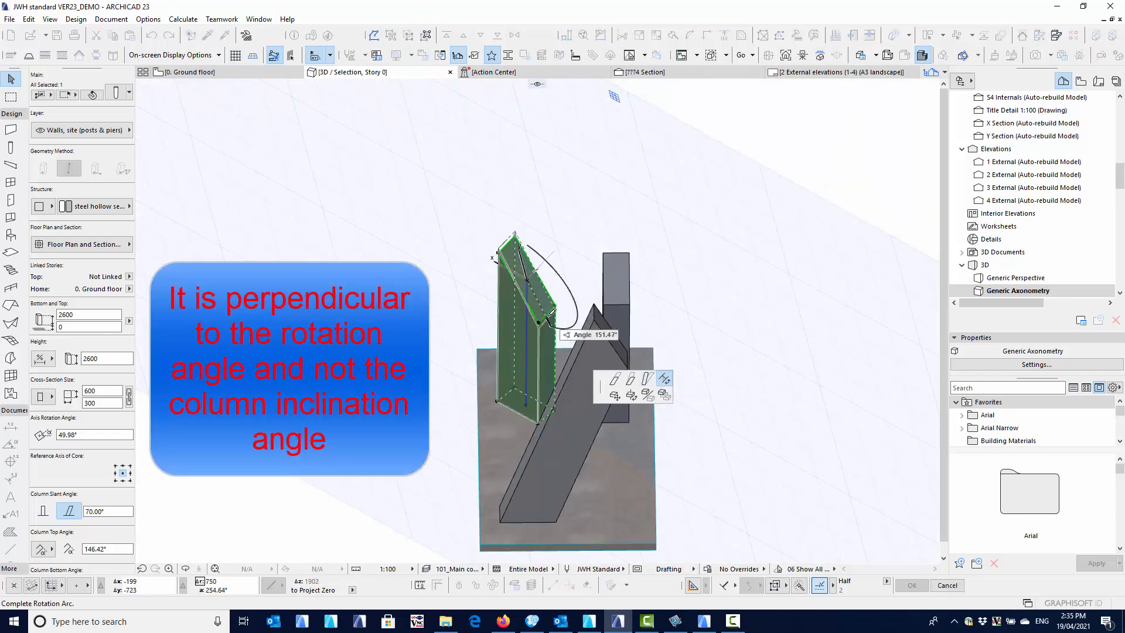
Graphically set the adjacent unrotated column's top cut to 90°, and the axis-rotated column's top cut to 156.32°.
{"action": "middle_click_drag", "start_coordinate": [546, 287], "coordinate": [635, 296], "text": "shift"}
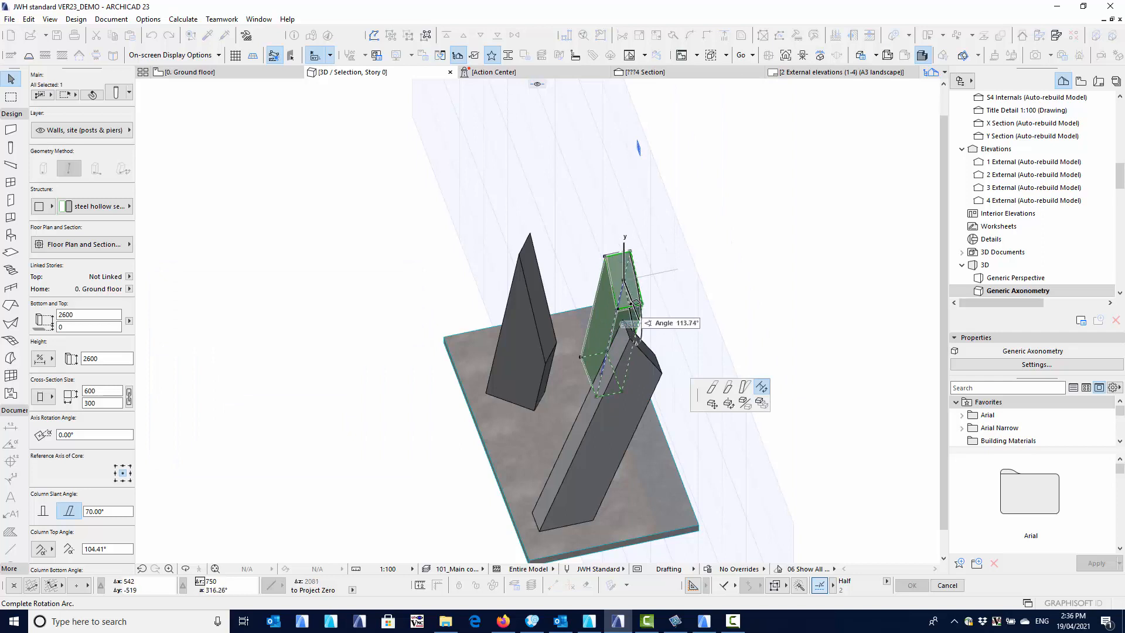
{"action": "left_click", "coordinate": [634, 299]}
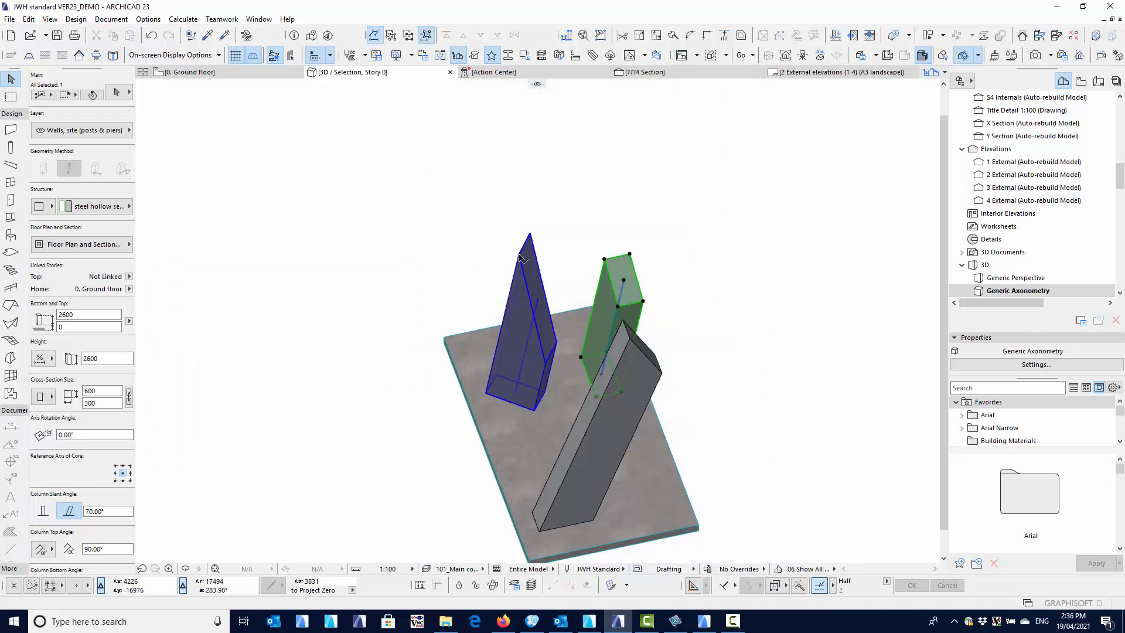
{"action": "left_click", "coordinate": [540, 317], "text": "shift"}
{"action": "left_click", "coordinate": [538, 298]}
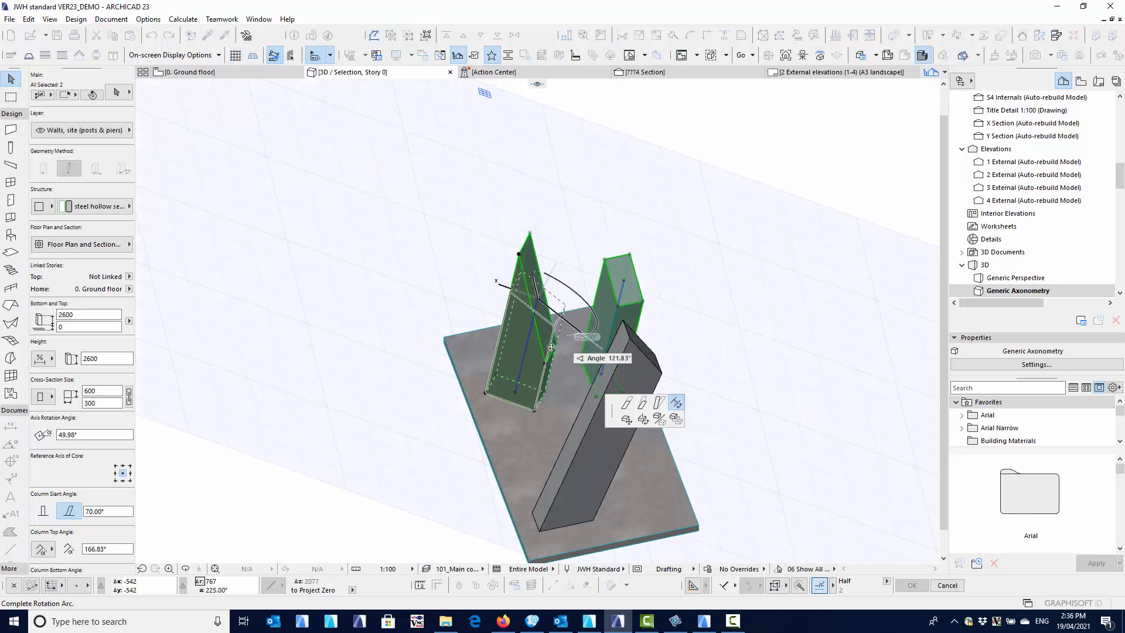
{"action": "left_click", "coordinate": [574, 317]}
{"action": "middle_click_drag", "start_coordinate": [574, 316], "coordinate": [512, 330], "text": "shift"}
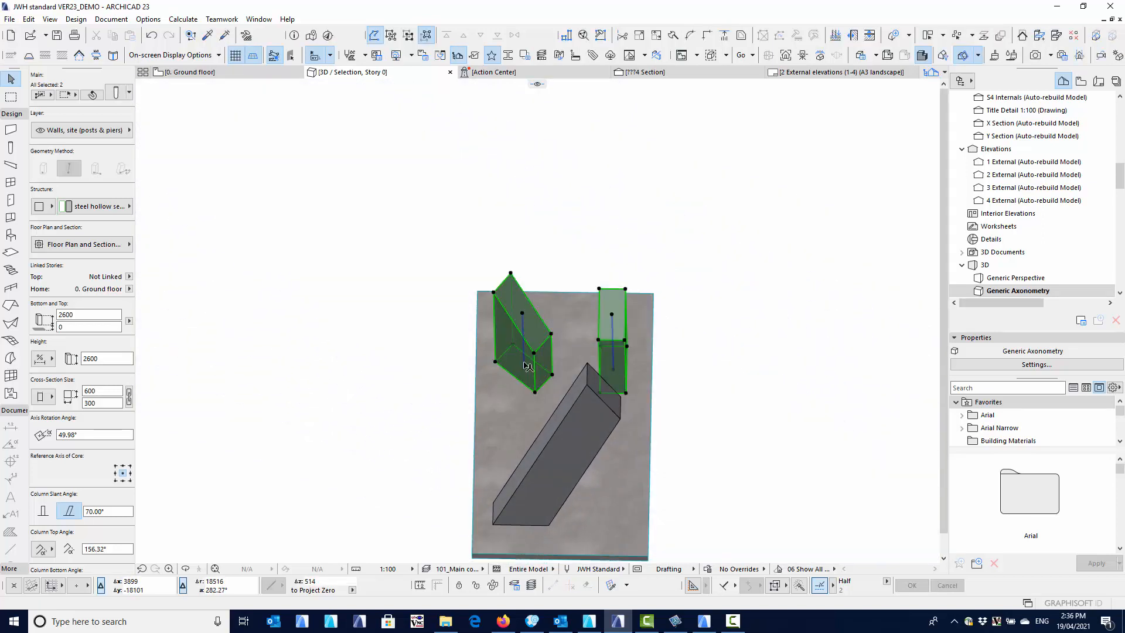
On the ground floor plan, select the sample above the "beams and columns can be rotated on their axis" note and show it in 3D.
{"action": "key", "text": "F2"}
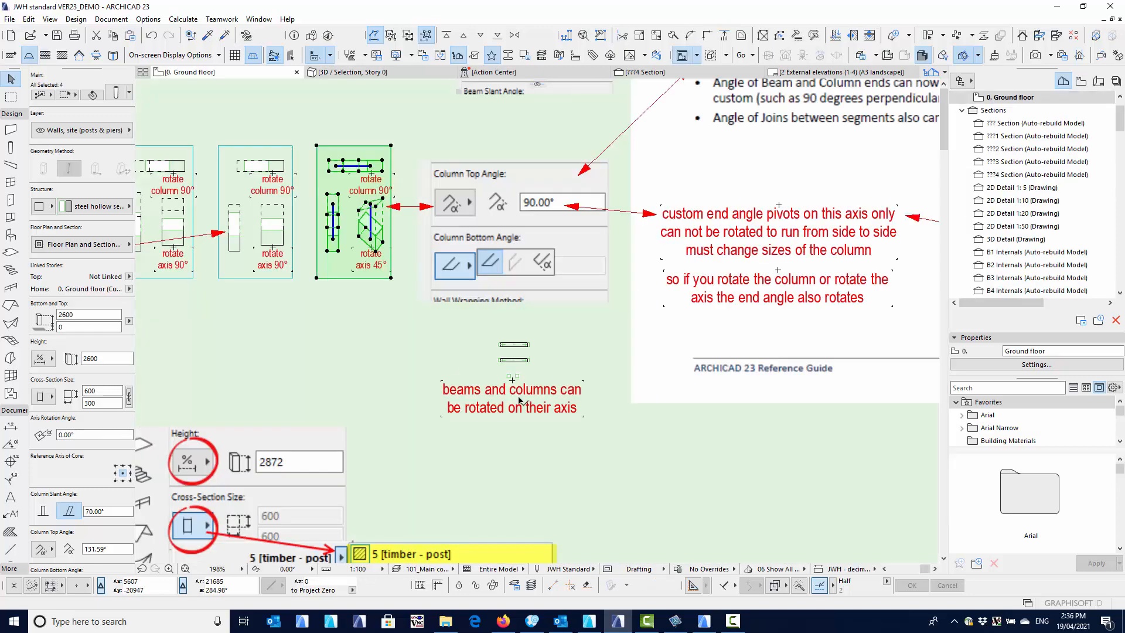
{"action": "middle_click_drag", "start_coordinate": [536, 389], "coordinate": [506, 346]}
{"action": "left_click", "coordinate": [453, 293]}
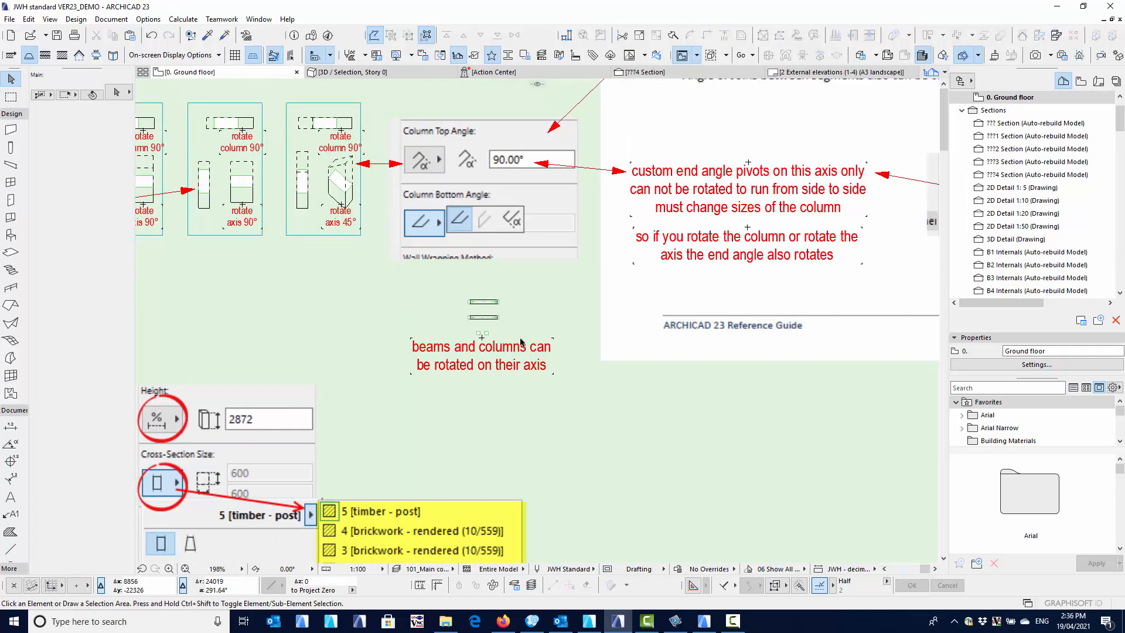
{"action": "left_click_drag", "start_coordinate": [519, 338], "coordinate": [448, 285]}
{"action": "right_click", "coordinate": [413, 281]}
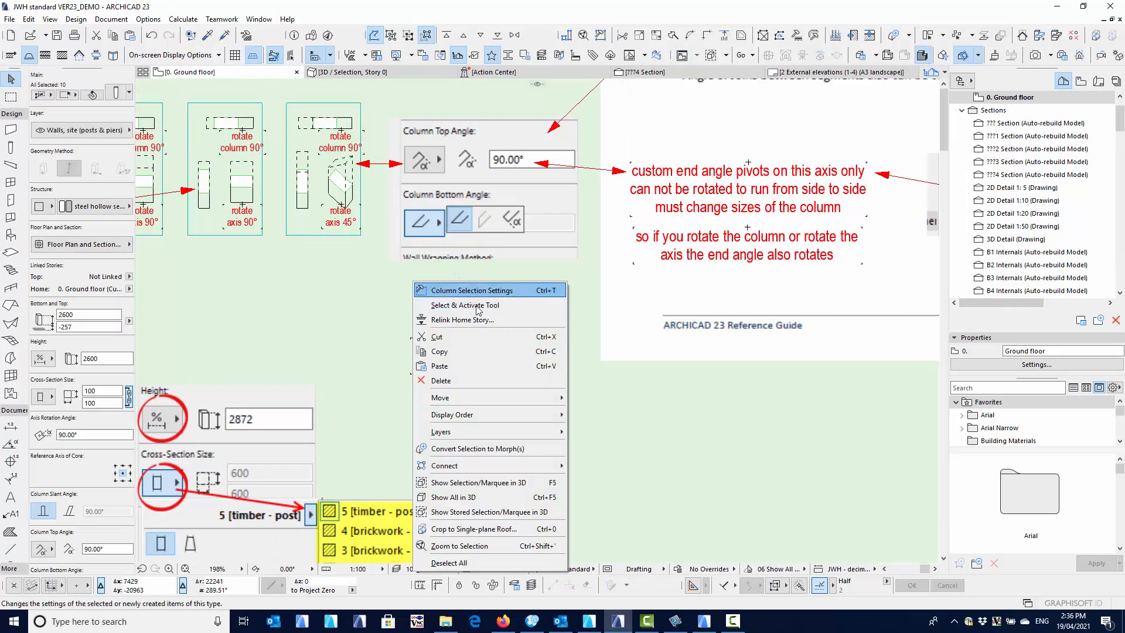
{"action": "left_click", "coordinate": [483, 482]}
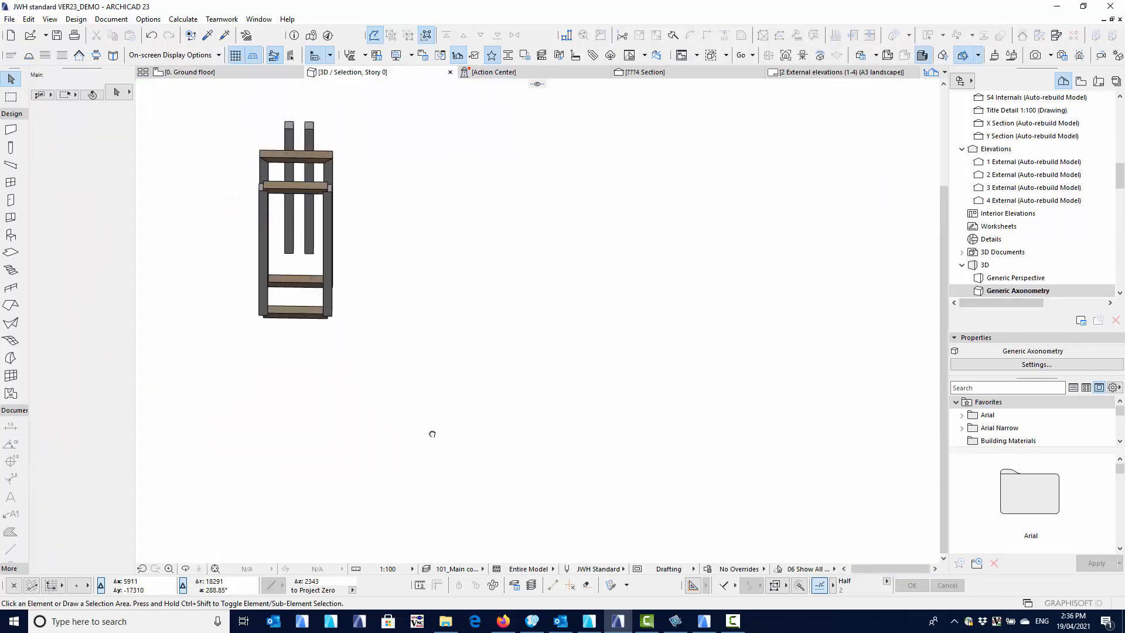
Examine the top corner joints between the timber beams and the columns in both frames from several angles.
{"action": "middle_click_drag", "start_coordinate": [433, 433], "coordinate": [493, 313], "text": "shift"}
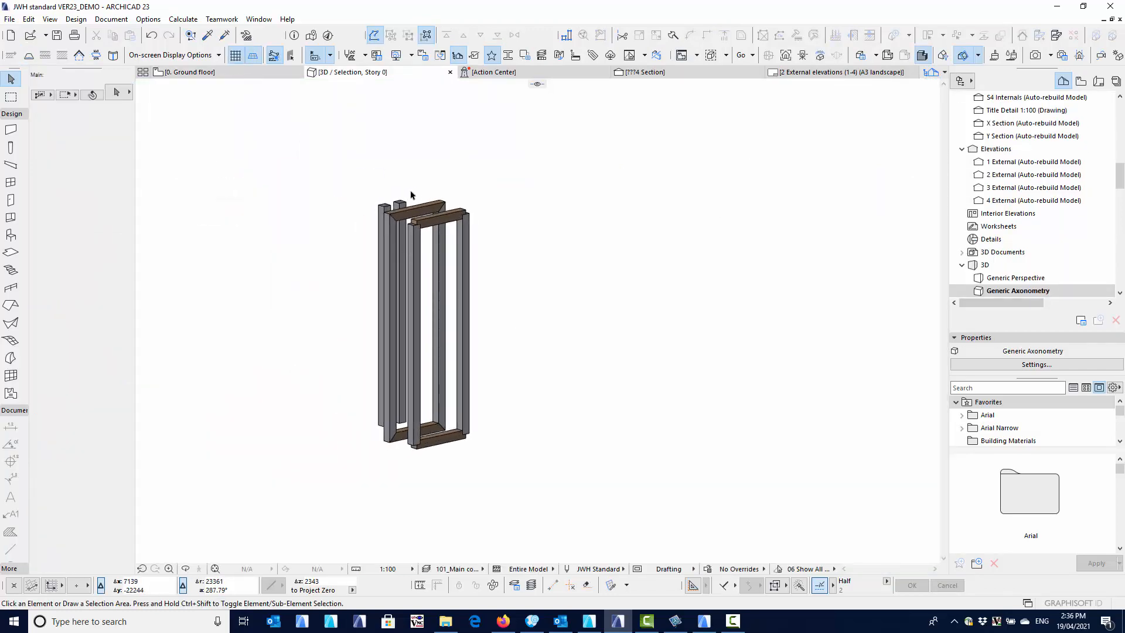
{"action": "scroll", "coordinate": [399, 207], "scroll_direction": "up", "scroll_amount": 7}
{"action": "middle_click_drag", "start_coordinate": [477, 192], "coordinate": [475, 219], "text": "shift"}
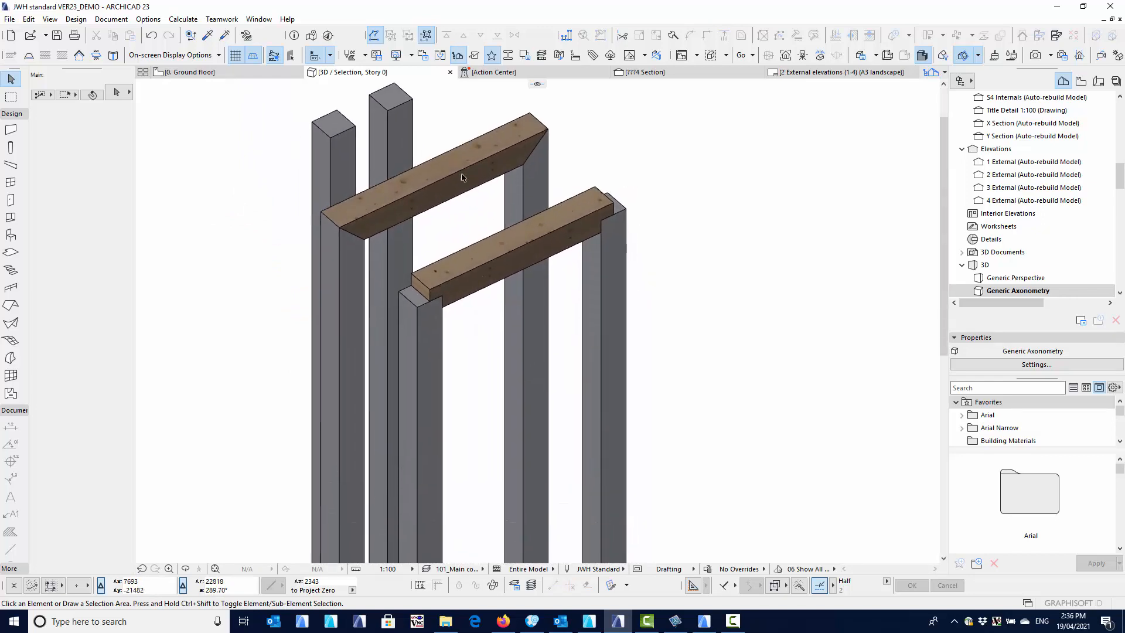
{"action": "middle_click_drag", "start_coordinate": [465, 174], "coordinate": [467, 256], "text": "shift"}
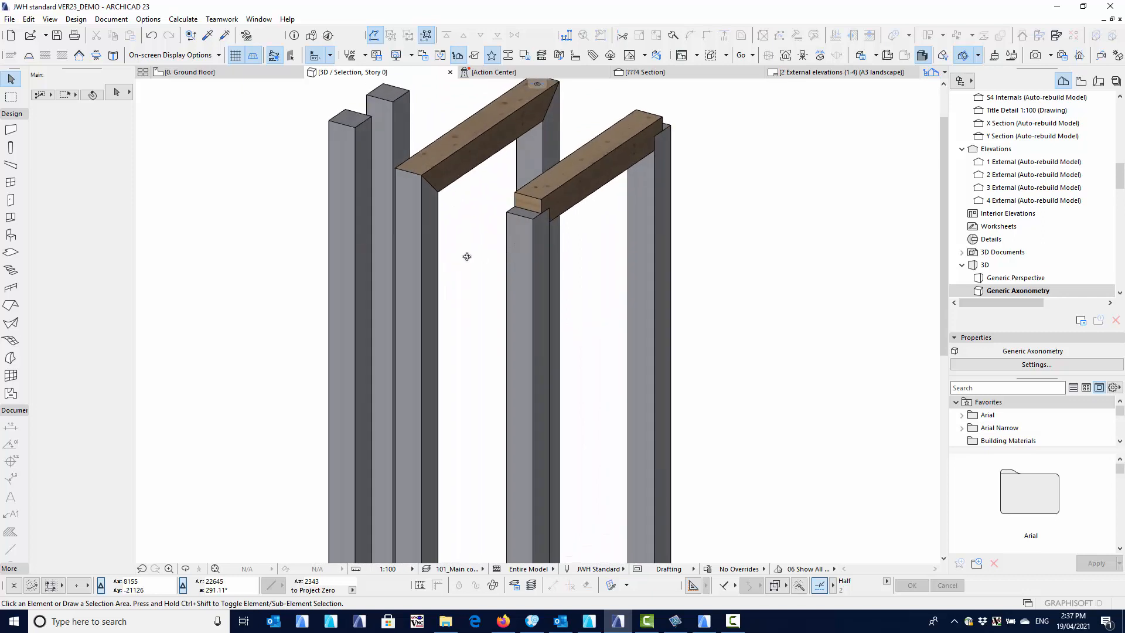
{"action": "middle_click_drag", "start_coordinate": [432, 187], "coordinate": [491, 225], "text": "shift"}
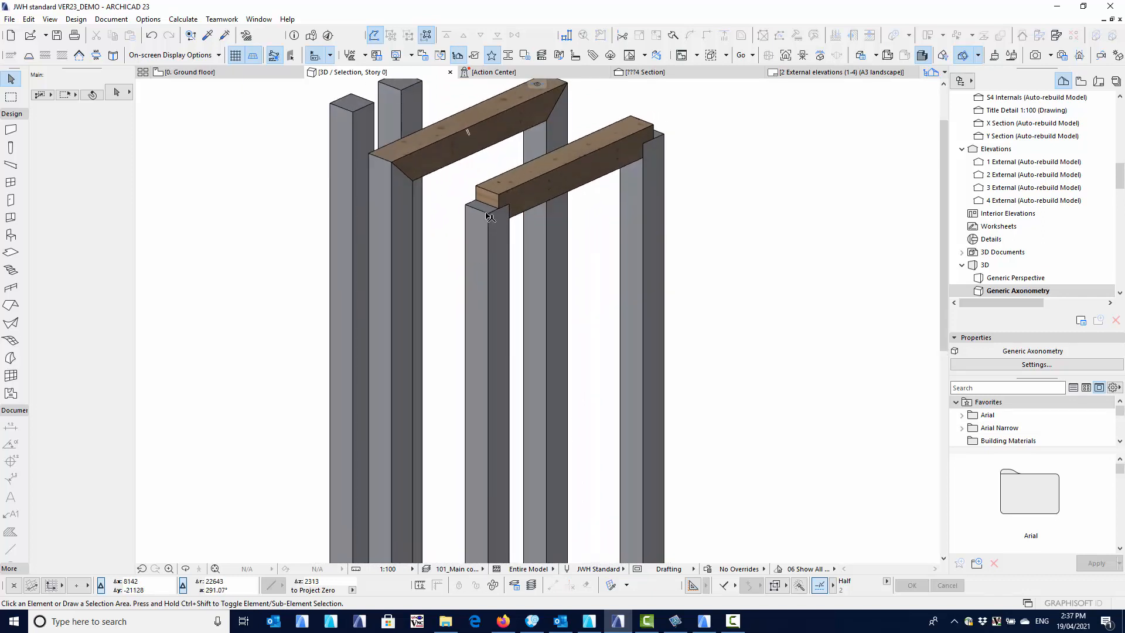
Mitre the top of the square-cut column at the timber beam's end, with a column top angle of 135°.
{"action": "left_click", "coordinate": [489, 216]}
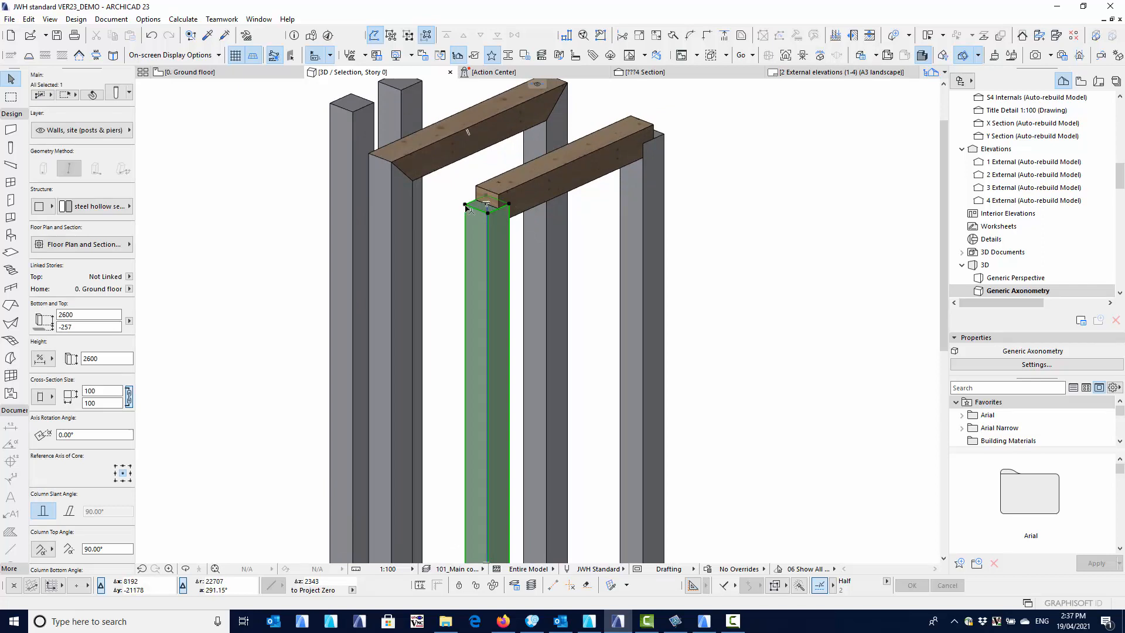
{"action": "left_click", "coordinate": [467, 208]}
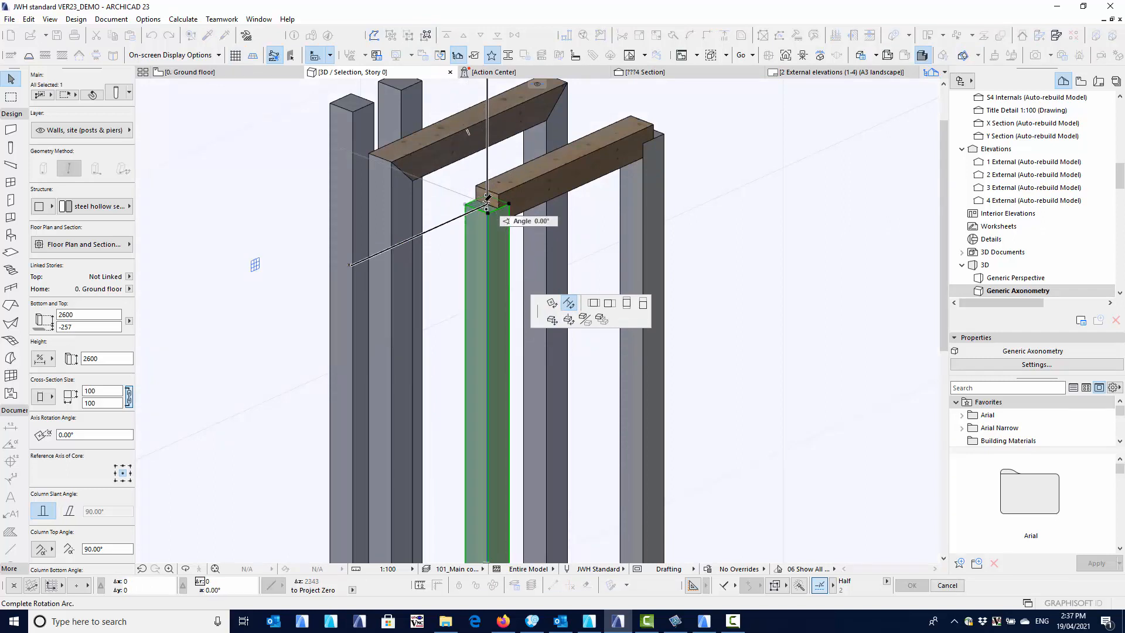
{"action": "left_click", "coordinate": [532, 222]}
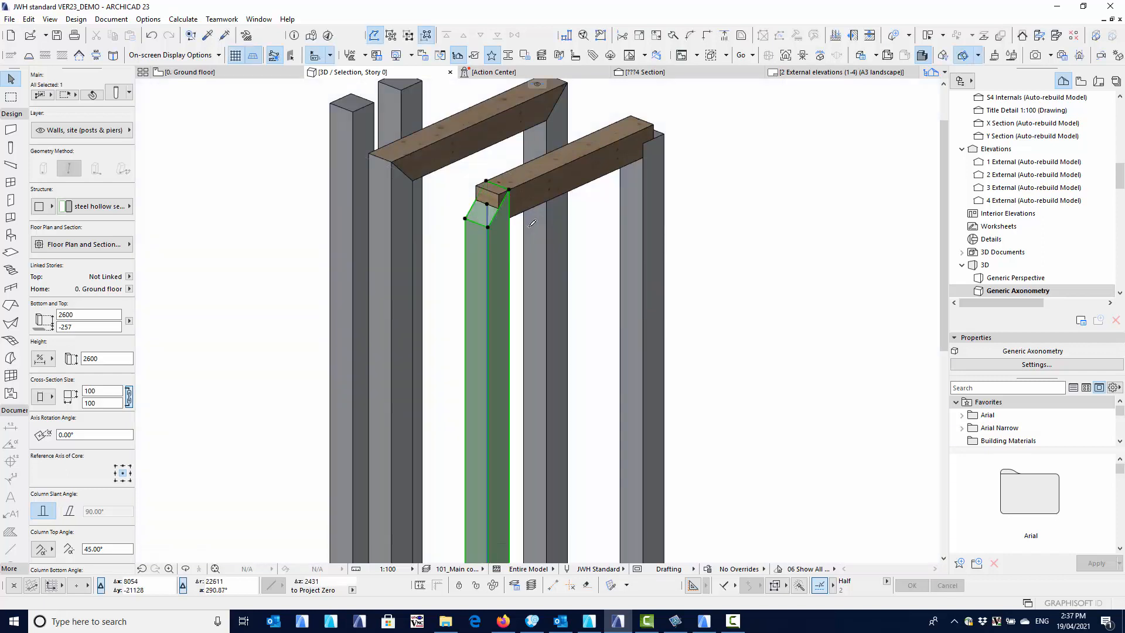
{"action": "left_click", "coordinate": [487, 206]}
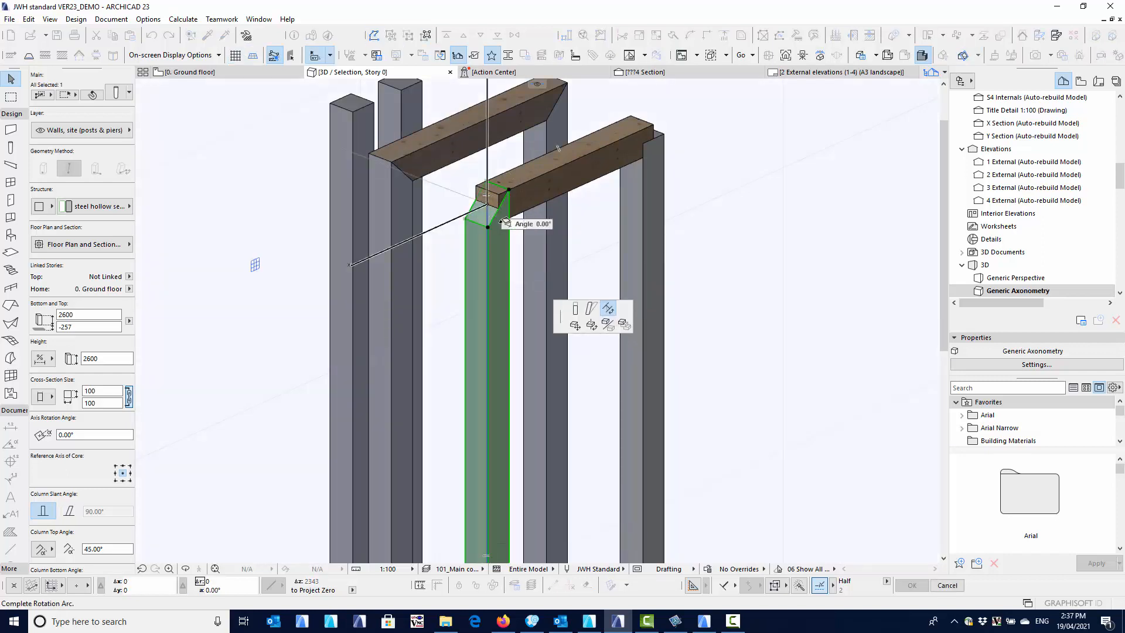
{"action": "type", "text": "-4"}
{"action": "left_click", "coordinate": [612, 287]}
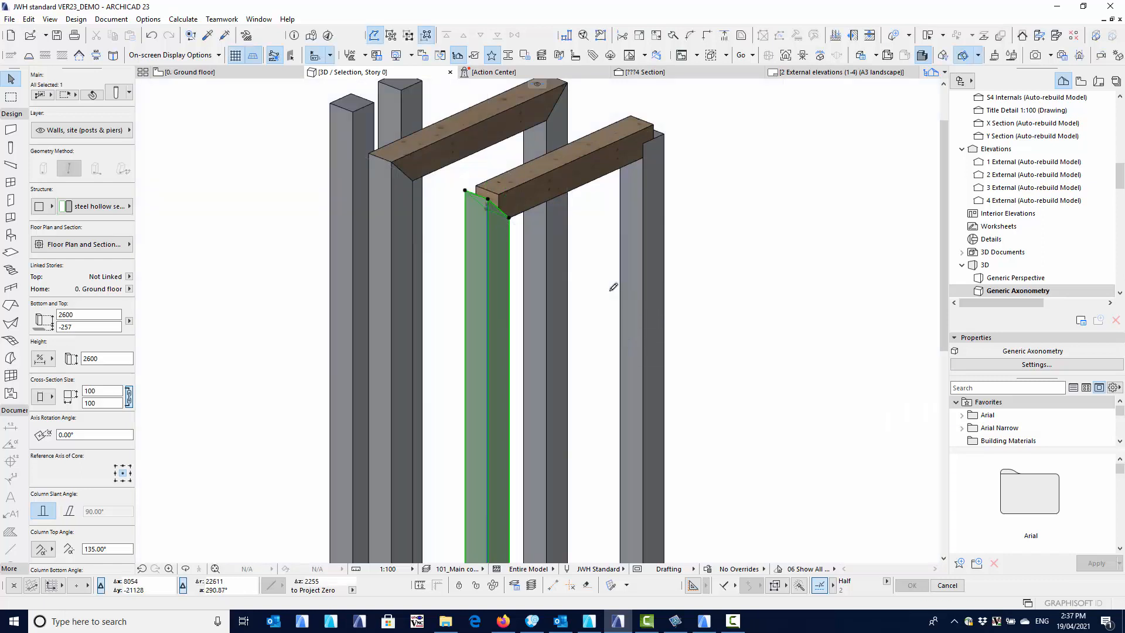
Rotate the end face of the timber beam to match the mitred top of the supporting column.
{"action": "left_click", "coordinate": [500, 199]}
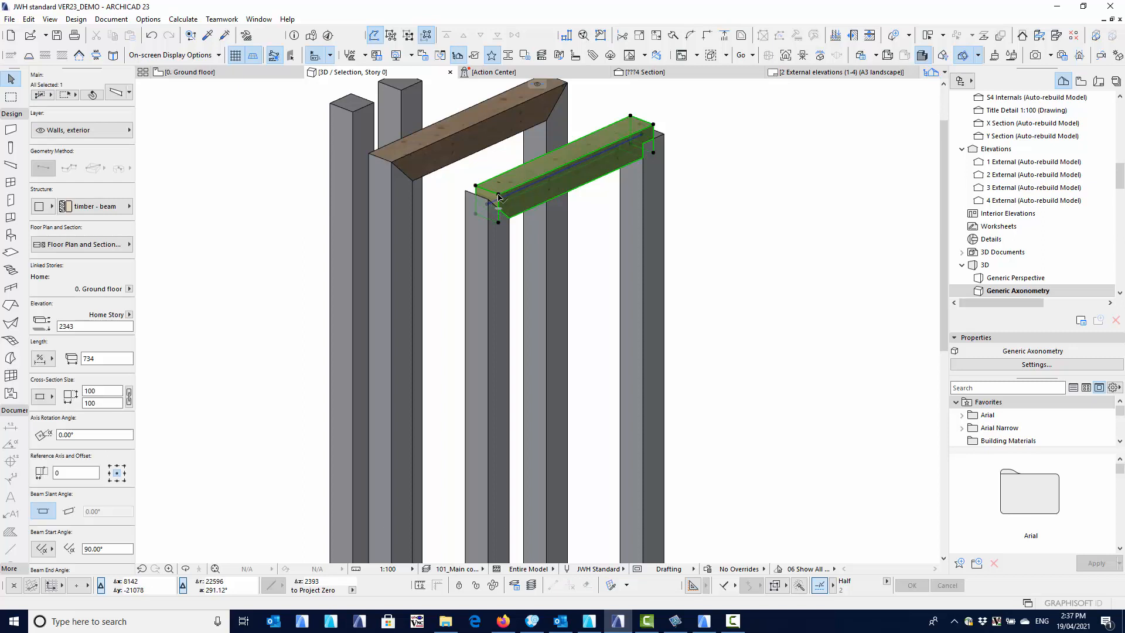
{"action": "left_click", "coordinate": [498, 198]}
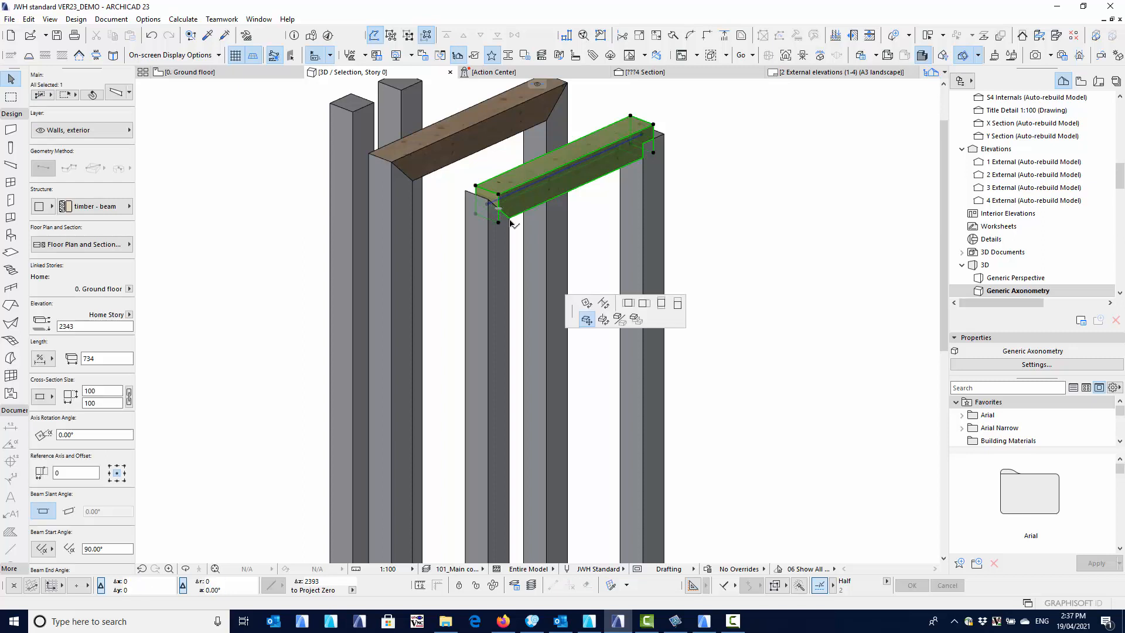
{"action": "left_click", "coordinate": [603, 303]}
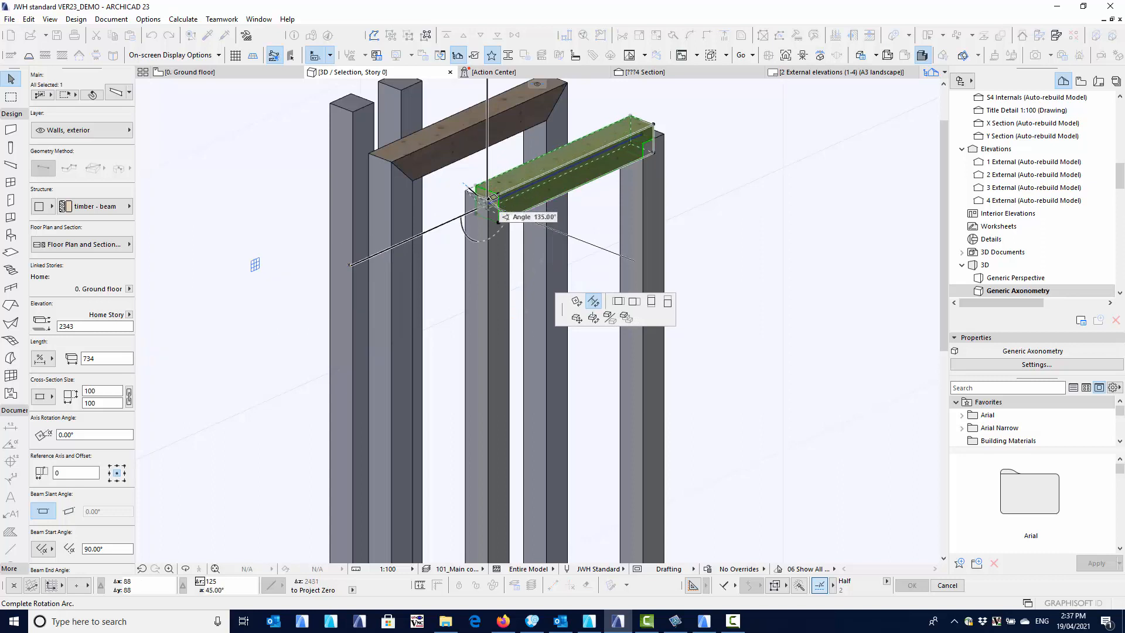
{"action": "left_click", "coordinate": [488, 200]}
Select the two free-standing steel columns and show only them in the 3D view.
{"action": "middle_click_drag", "start_coordinate": [510, 297], "coordinate": [394, 276], "text": "shift"}
{"action": "middle_click_drag", "start_coordinate": [297, 302], "coordinate": [473, 470], "text": "shift"}
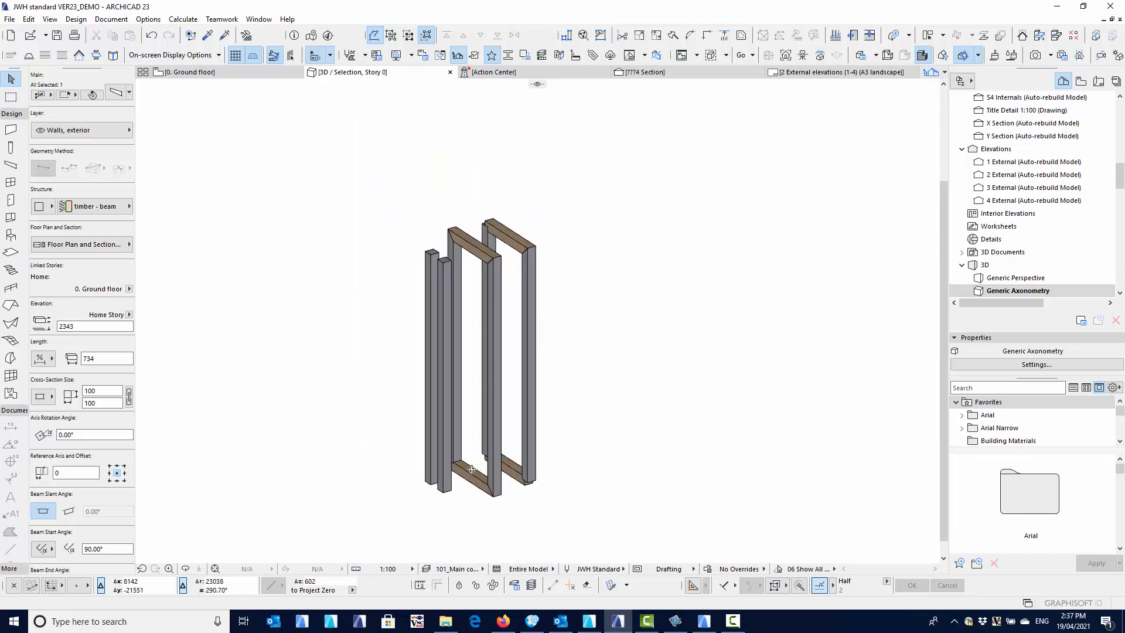
{"action": "left_click", "coordinate": [372, 350]}
{"action": "middle_click_drag", "start_coordinate": [372, 351], "coordinate": [502, 369], "text": "shift"}
{"action": "scroll", "coordinate": [468, 312], "scroll_direction": "up", "scroll_amount": 5}
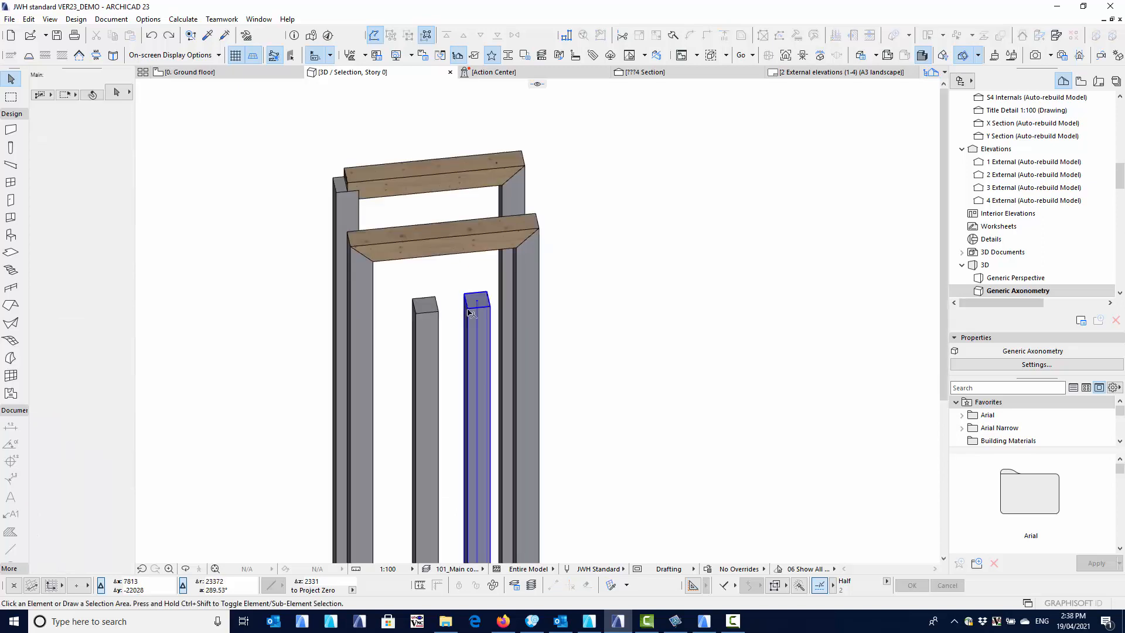
{"action": "left_click", "coordinate": [469, 312]}
{"action": "left_click", "coordinate": [438, 314], "text": "shift"}
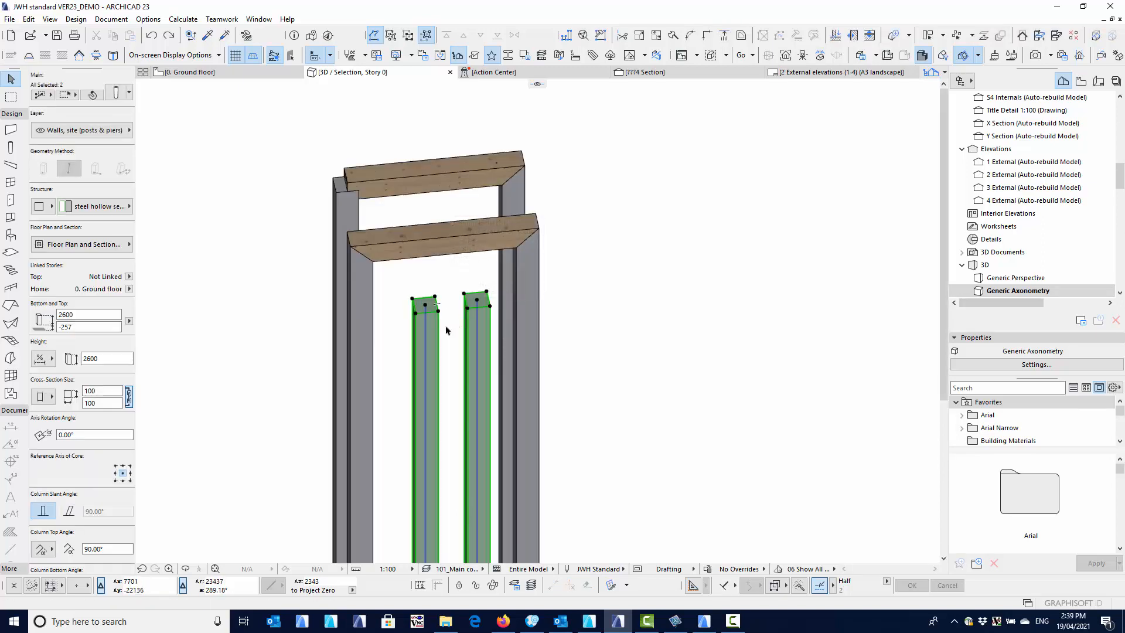
{"action": "key", "text": "F5"}
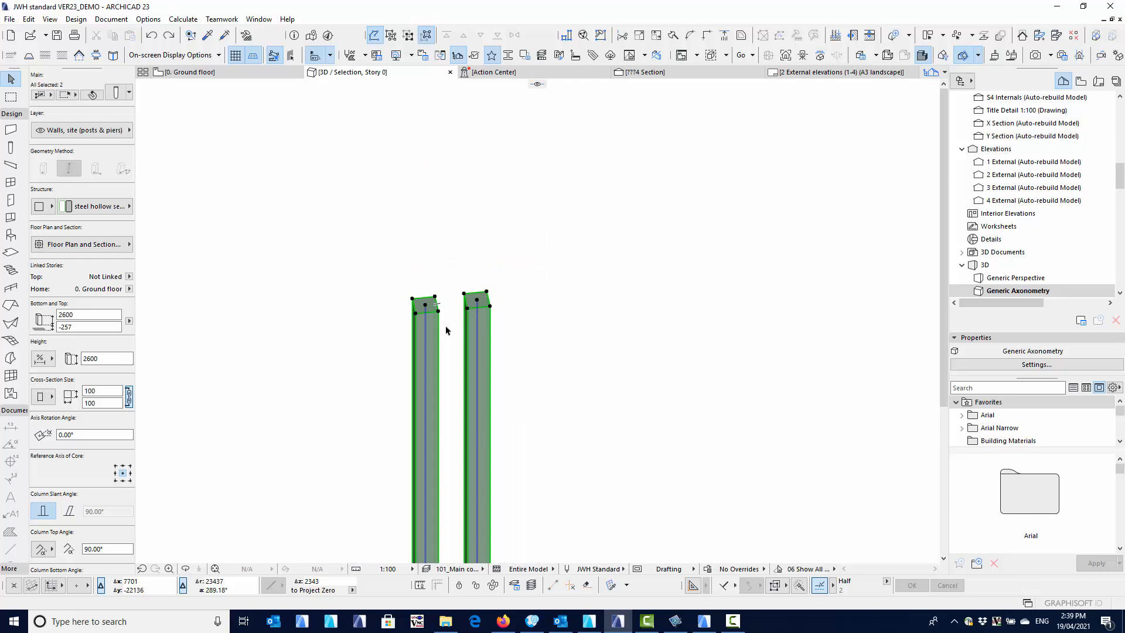
Tilt the top face of the left-hand isolated column freehand to a top angle of about 41°.
{"action": "scroll", "coordinate": [396, 315], "scroll_direction": "up", "scroll_amount": 3}
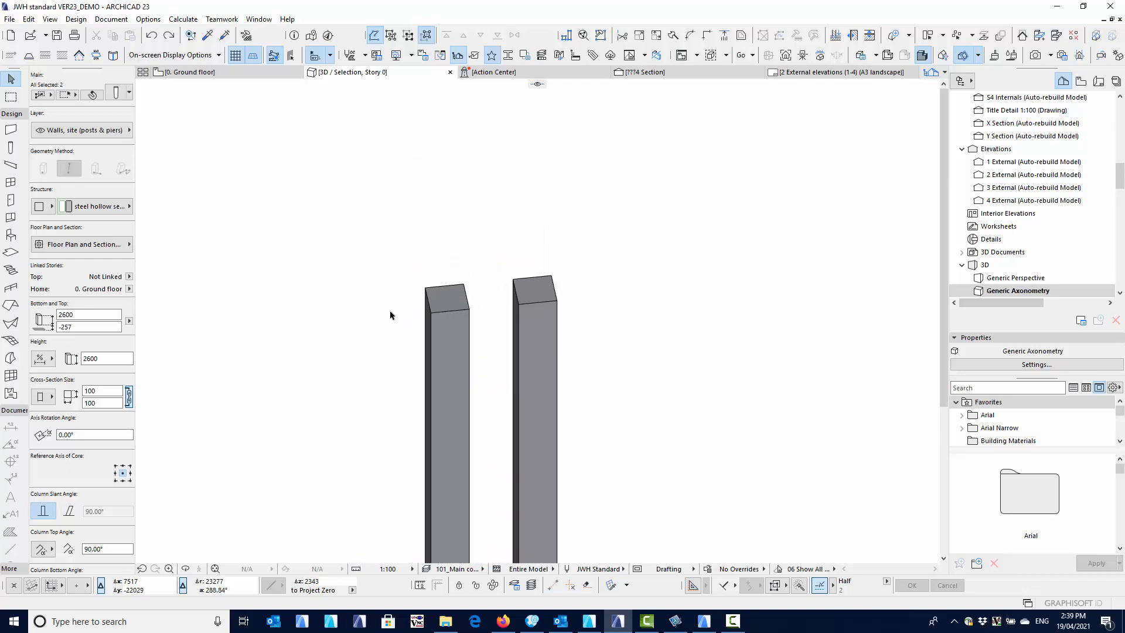
{"action": "left_click", "coordinate": [469, 312]}
{"action": "left_click", "coordinate": [574, 413]}
{"action": "left_click", "coordinate": [447, 297]}
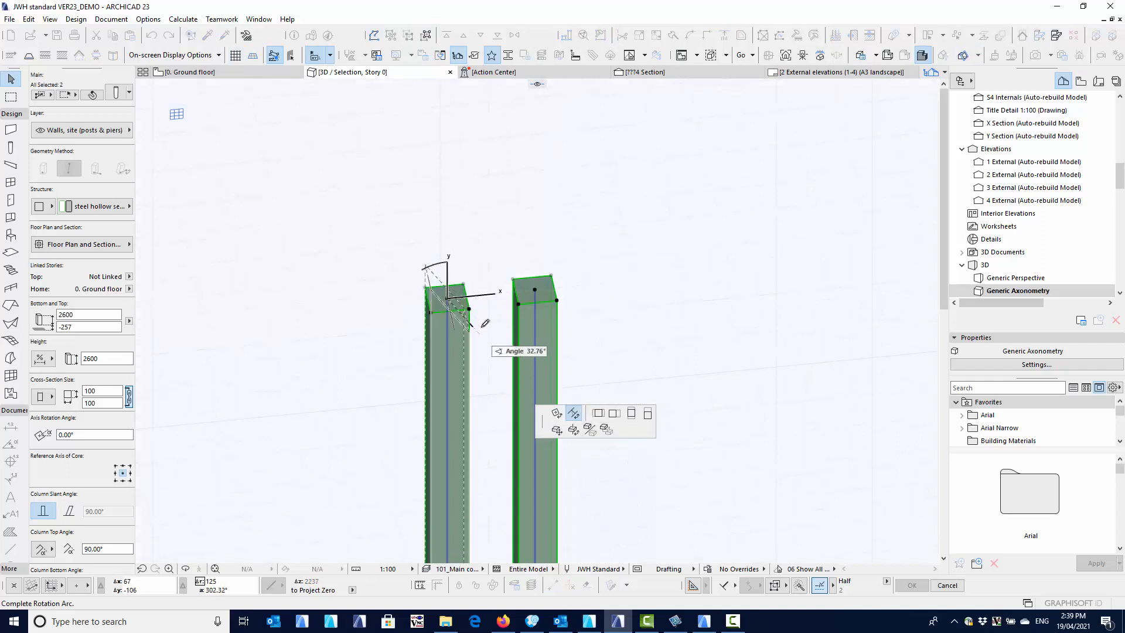
{"action": "left_click", "coordinate": [515, 376]}
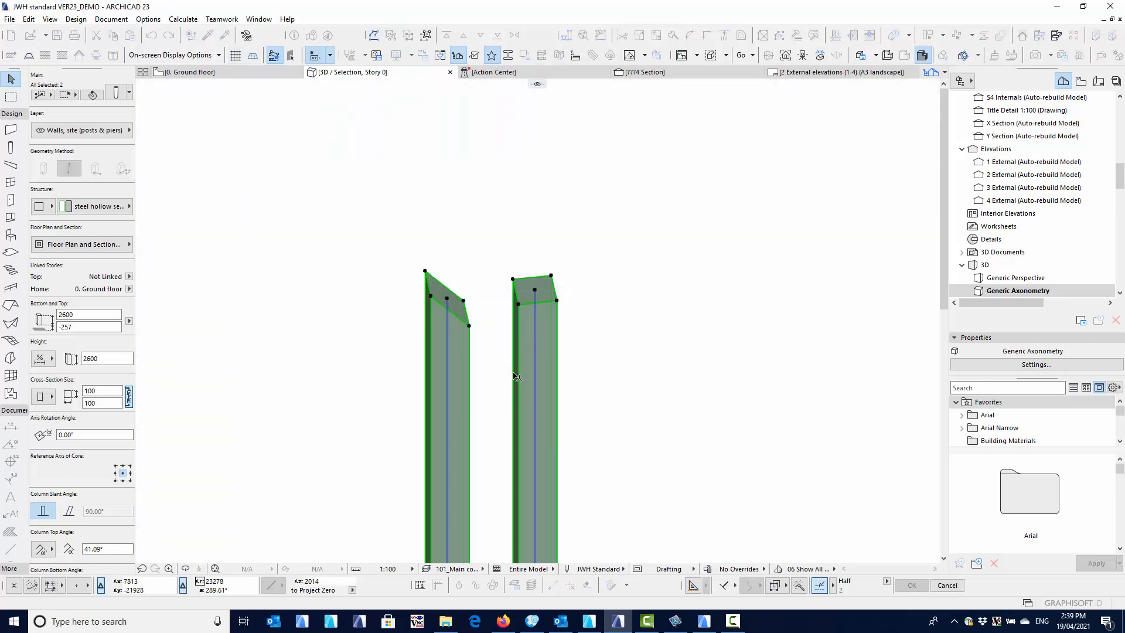
Tilt the top face of the right-hand isolated column freehand to a top angle of about 36°.
{"action": "left_click", "coordinate": [519, 305]}
{"action": "left_click", "coordinate": [625, 181]}
{"action": "left_click", "coordinate": [534, 290]}
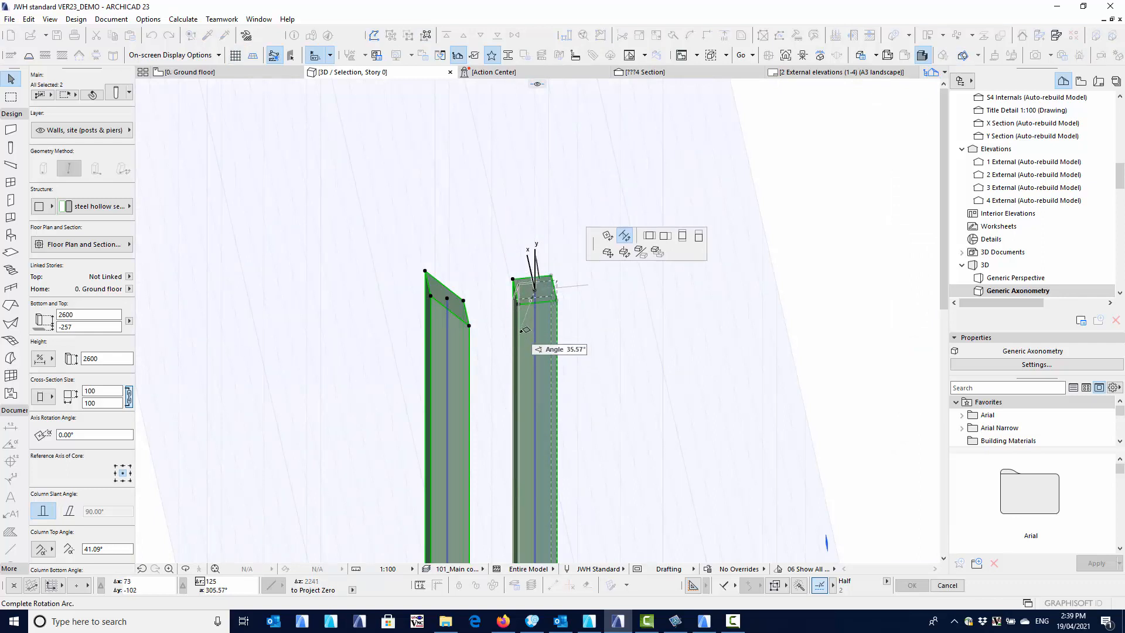
{"action": "left_click", "coordinate": [525, 330]}
Compare the axis rotation angles of the two columns with slanted tops.
{"action": "middle_click_drag", "start_coordinate": [437, 376], "coordinate": [625, 375], "text": "shift"}
{"action": "middle_click_drag", "start_coordinate": [512, 344], "coordinate": [342, 347]}
{"action": "left_click", "coordinate": [574, 301]}
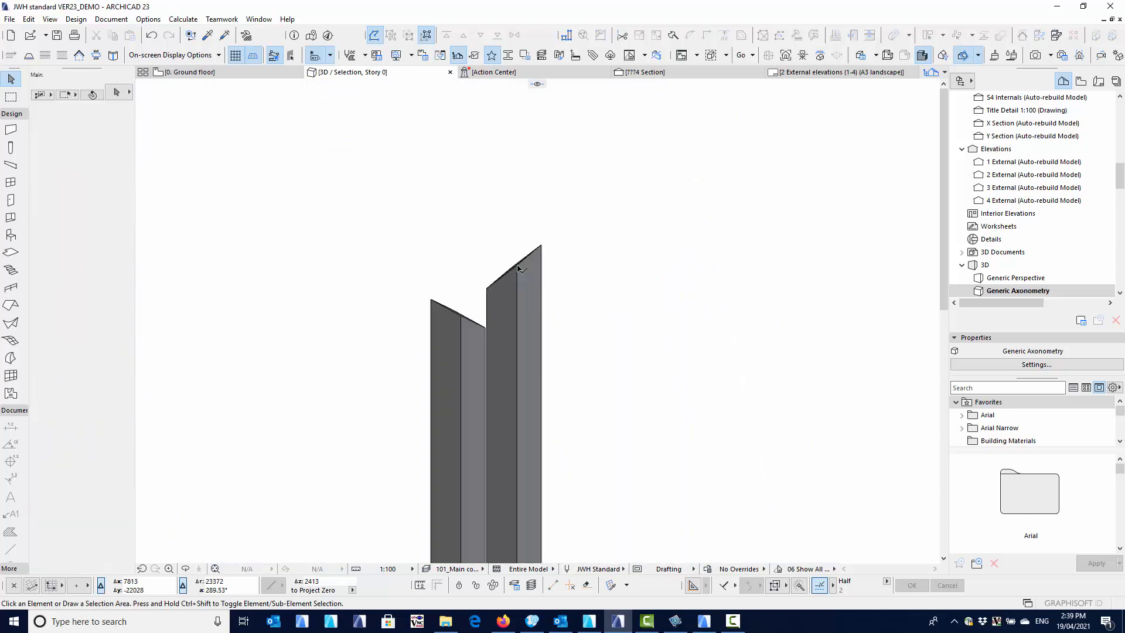
{"action": "left_click", "coordinate": [516, 268]}
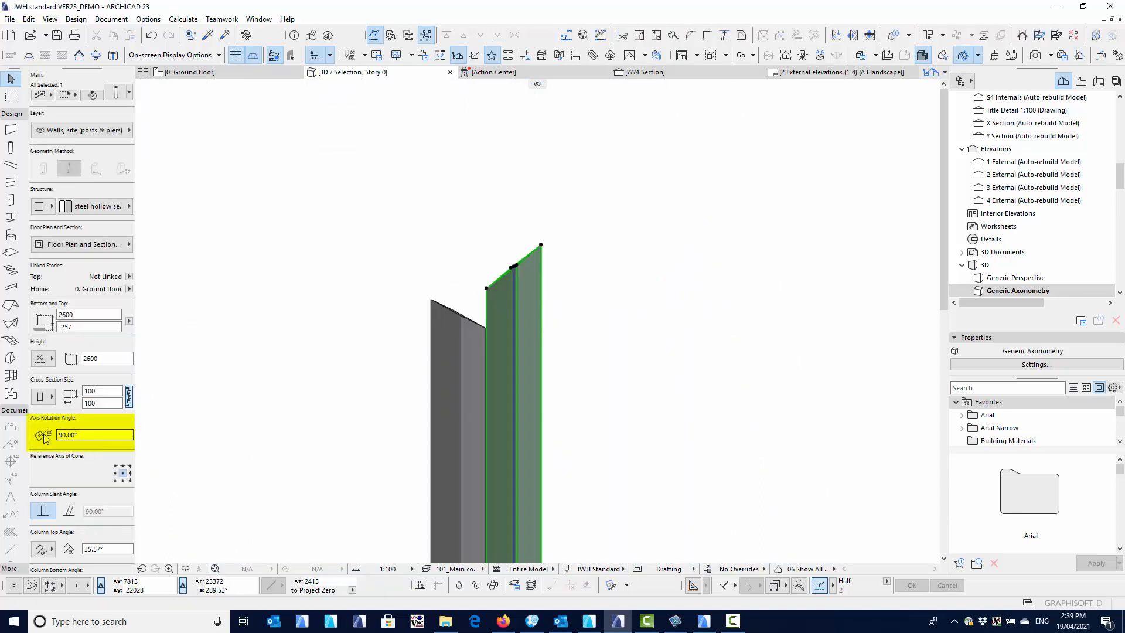
{"action": "left_click", "coordinate": [462, 319]}
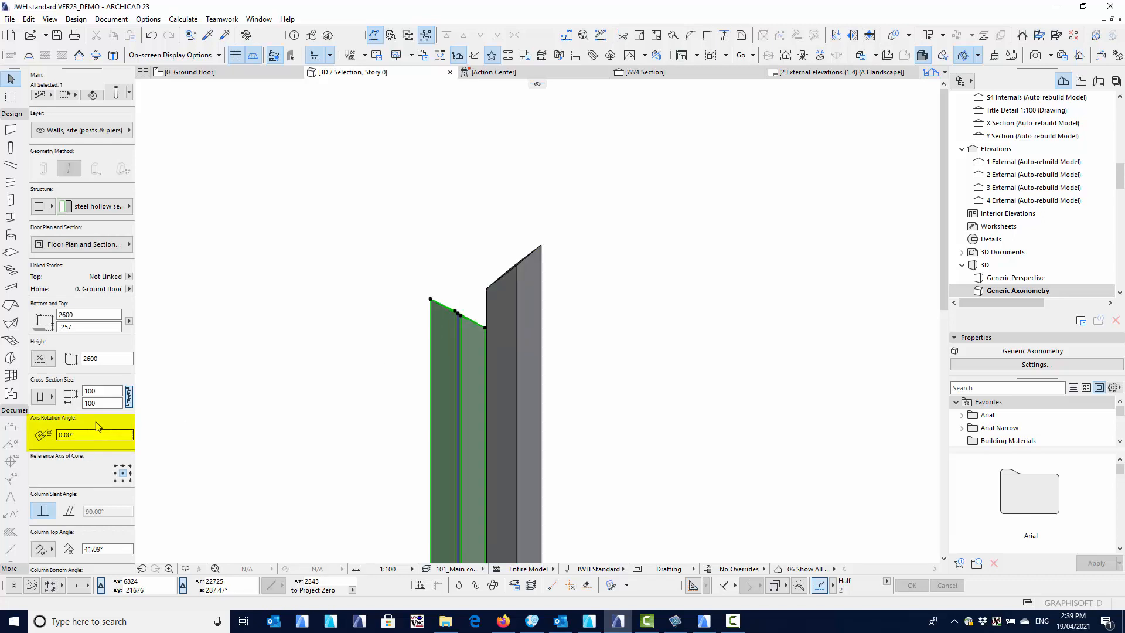
{"action": "left_click", "coordinate": [358, 373]}
Set the first cross-section dimension of the right-hand column to 300.
{"action": "middle_click_drag", "start_coordinate": [382, 343], "coordinate": [296, 384], "text": "shift"}
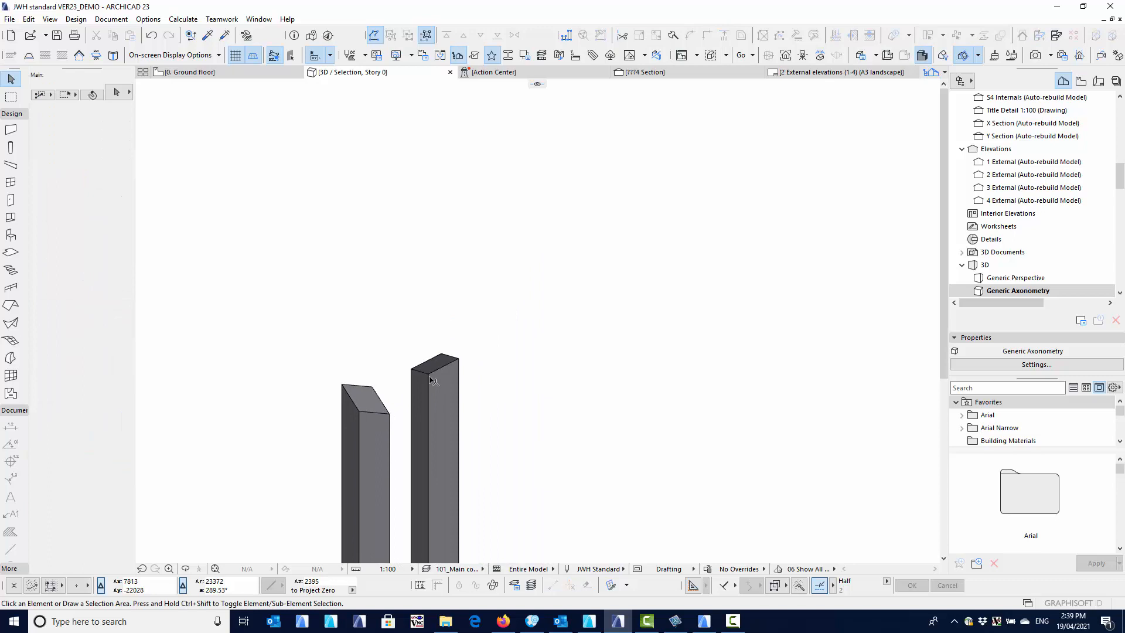
{"action": "middle_click_drag", "start_coordinate": [369, 416], "coordinate": [323, 256], "text": "shift"}
{"action": "left_click", "coordinate": [324, 251]}
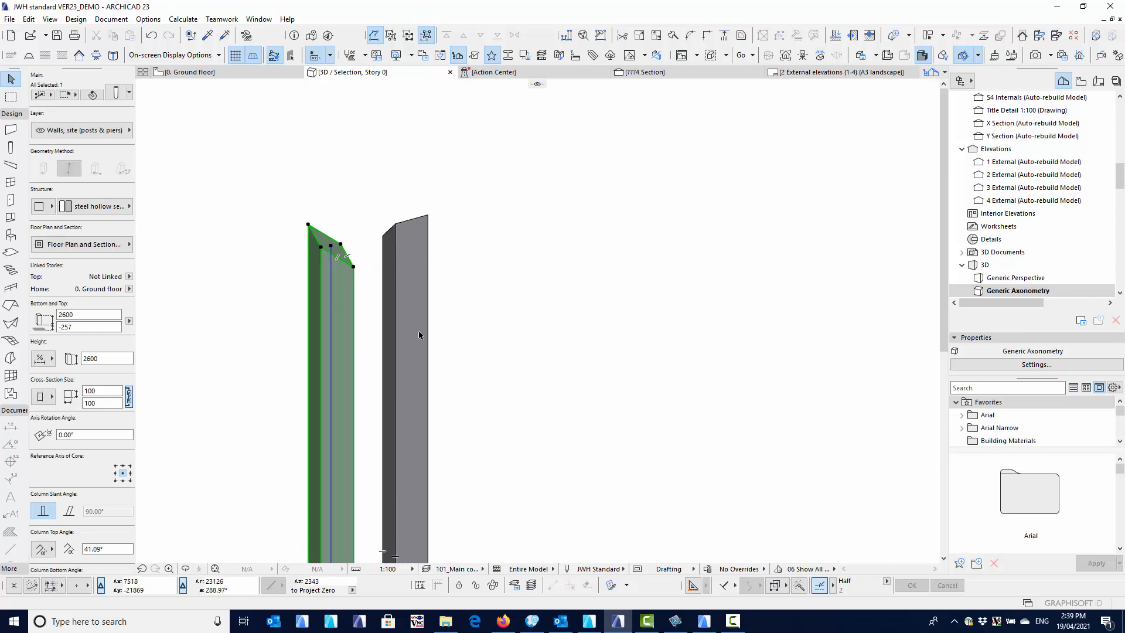
{"action": "middle_click_drag", "start_coordinate": [409, 334], "coordinate": [407, 396], "text": "shift"}
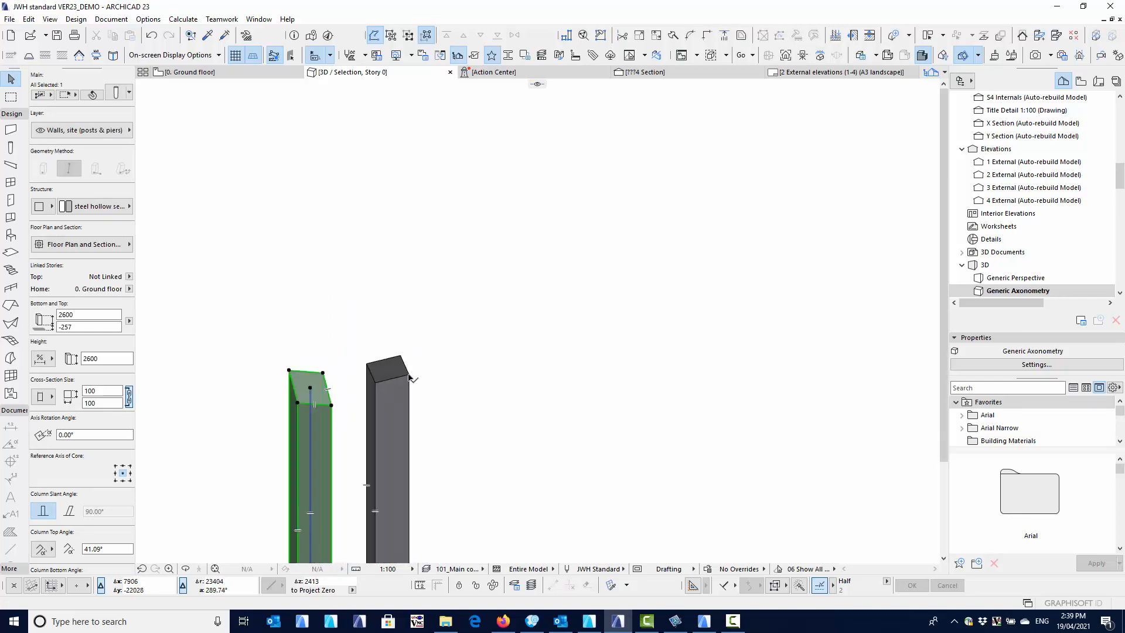
{"action": "left_click", "coordinate": [409, 377]}
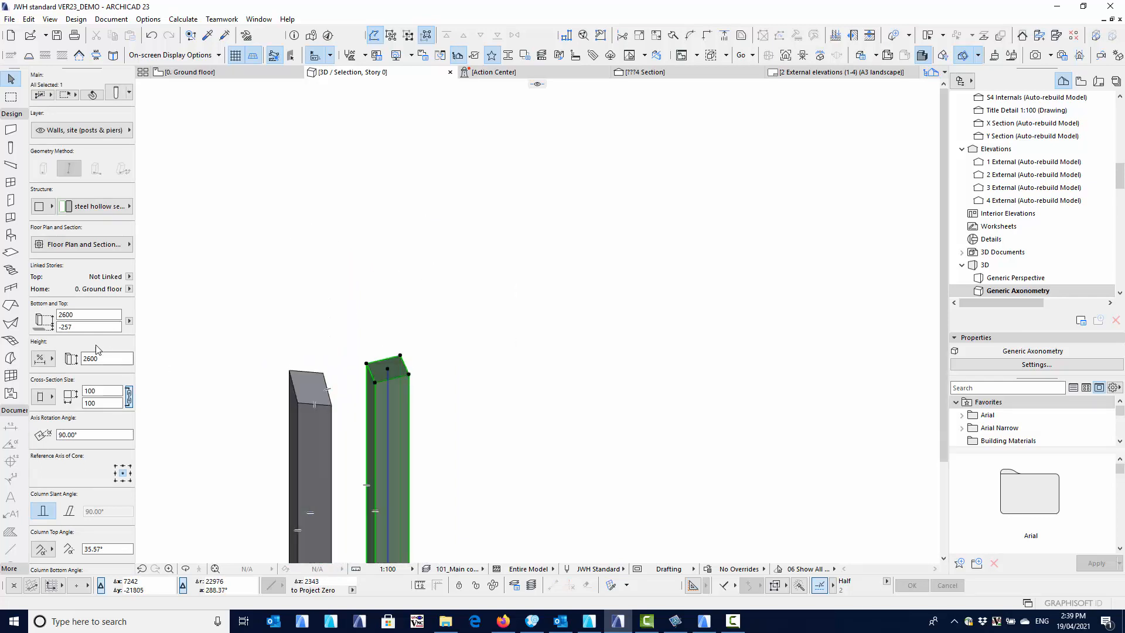
{"action": "left_click", "coordinate": [101, 391]}
{"action": "type", "text": "300"}
{"action": "key", "text": "Return"}
Rotate the widened column's top face freehand to a top angle of about 17°.
{"action": "middle_click_drag", "start_coordinate": [373, 386], "coordinate": [409, 308], "text": "shift"}
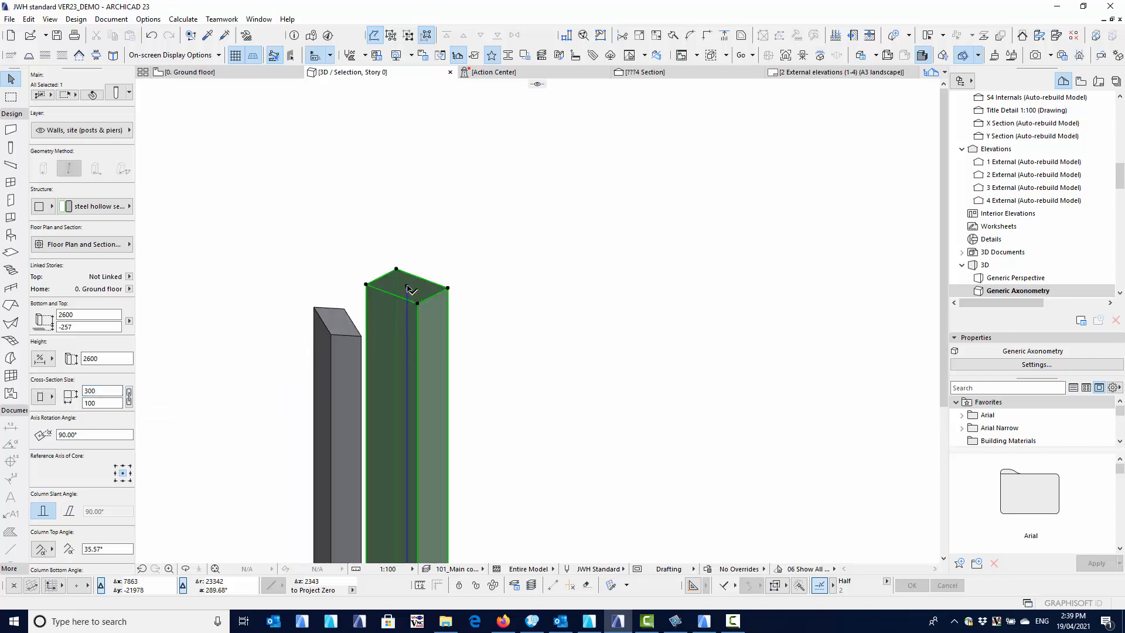
{"action": "left_click", "coordinate": [408, 287]}
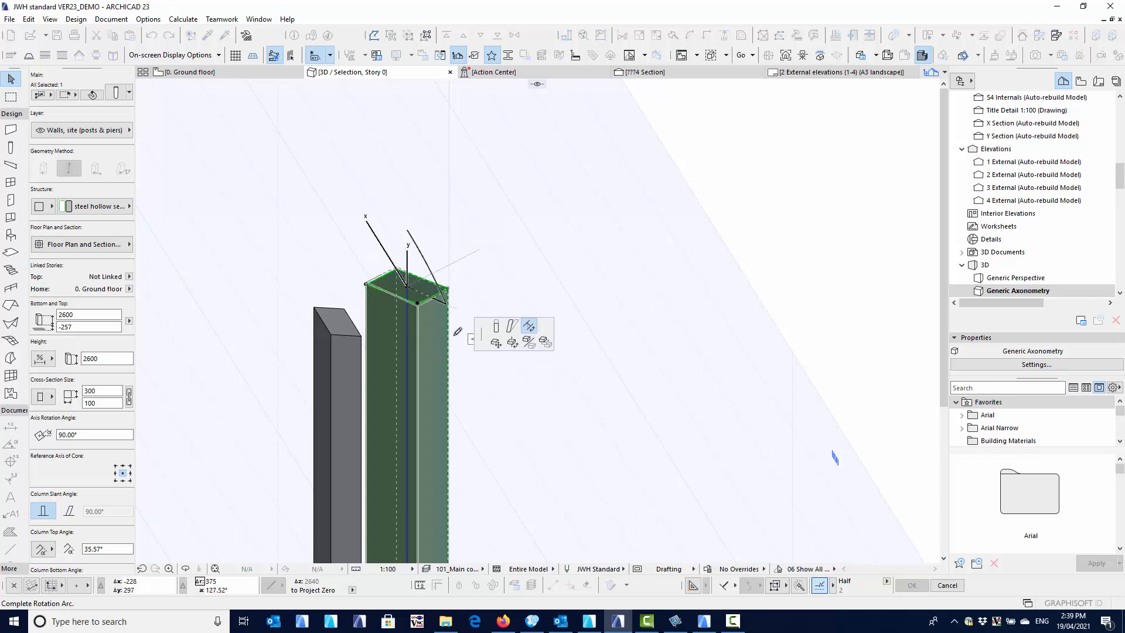
{"action": "left_click", "coordinate": [452, 232]}
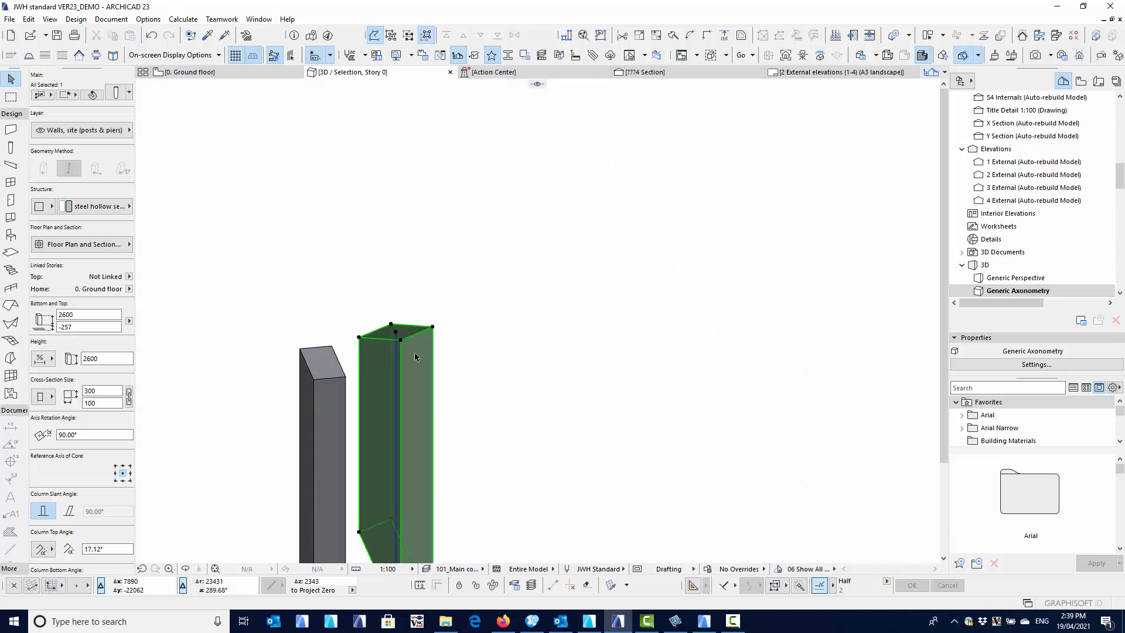
Change the selected column's cross-section size to 100 by 300.
{"action": "middle_click_drag", "start_coordinate": [416, 338], "coordinate": [351, 229], "text": "shift"}
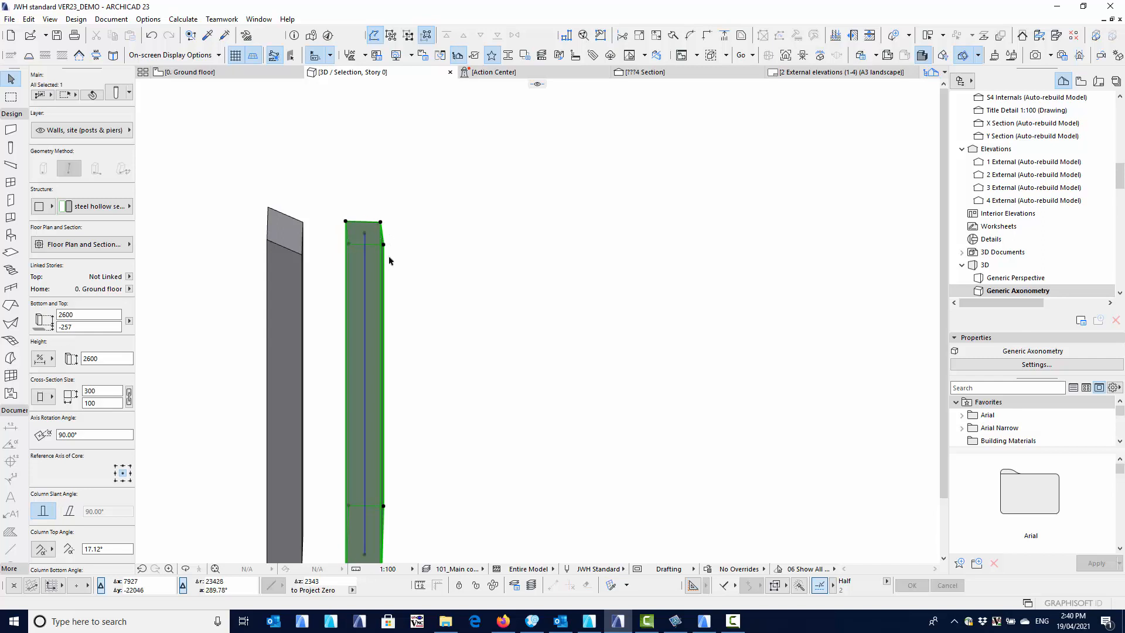
{"action": "middle_click_drag", "start_coordinate": [389, 260], "coordinate": [390, 297], "text": "shift"}
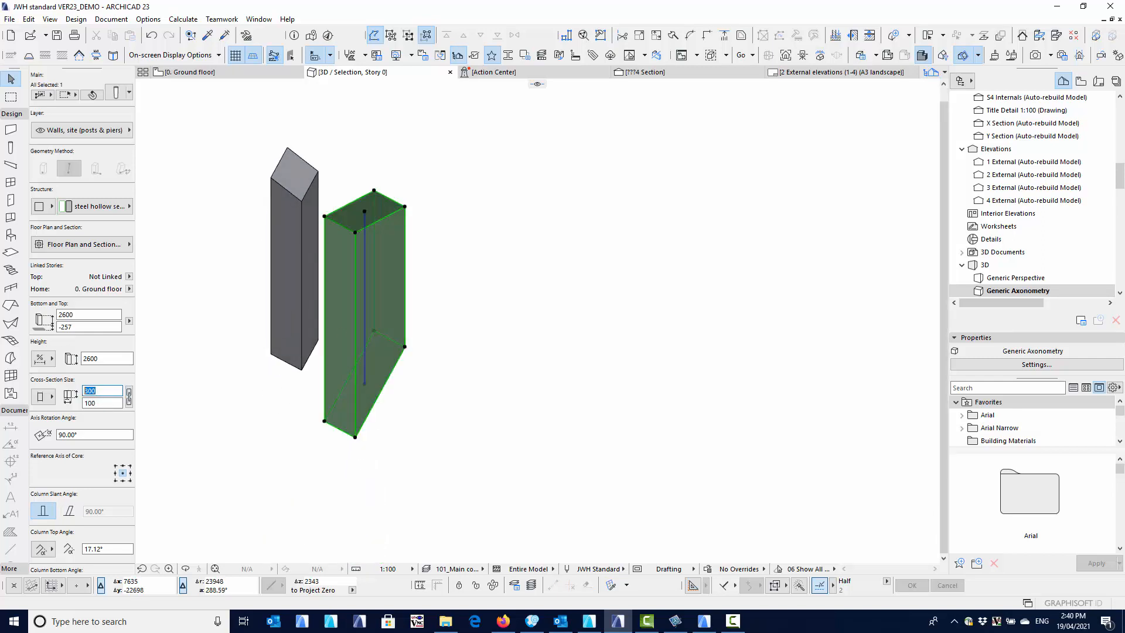
{"action": "type", "text": "0"}
{"action": "key", "text": "Tab"}
{"action": "type", "text": "300"}
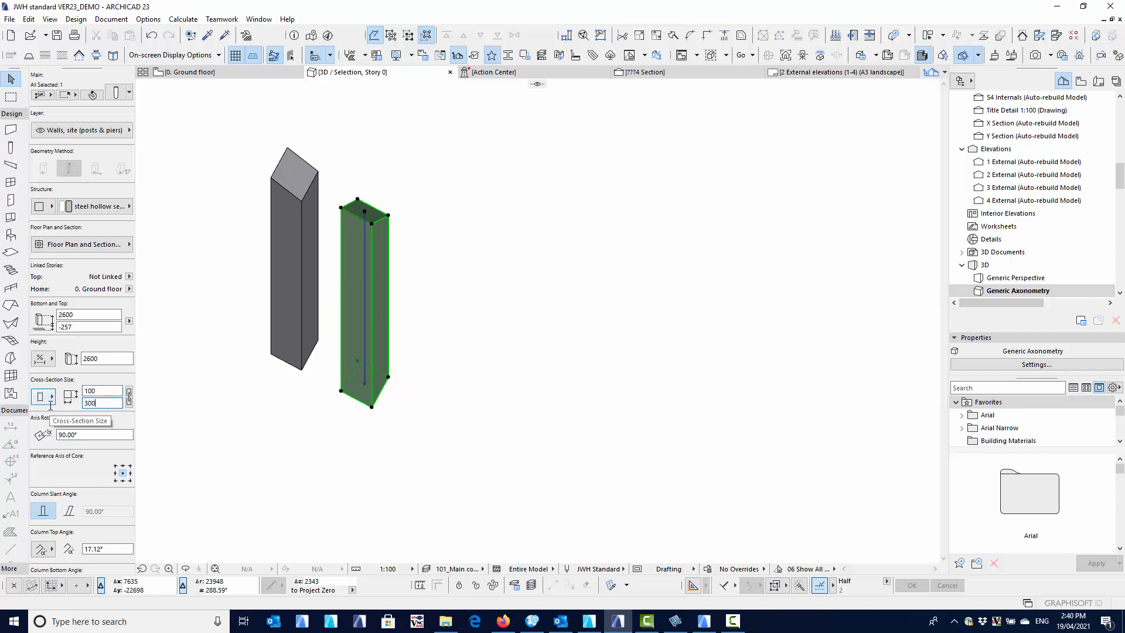
{"action": "key", "text": "Return"}
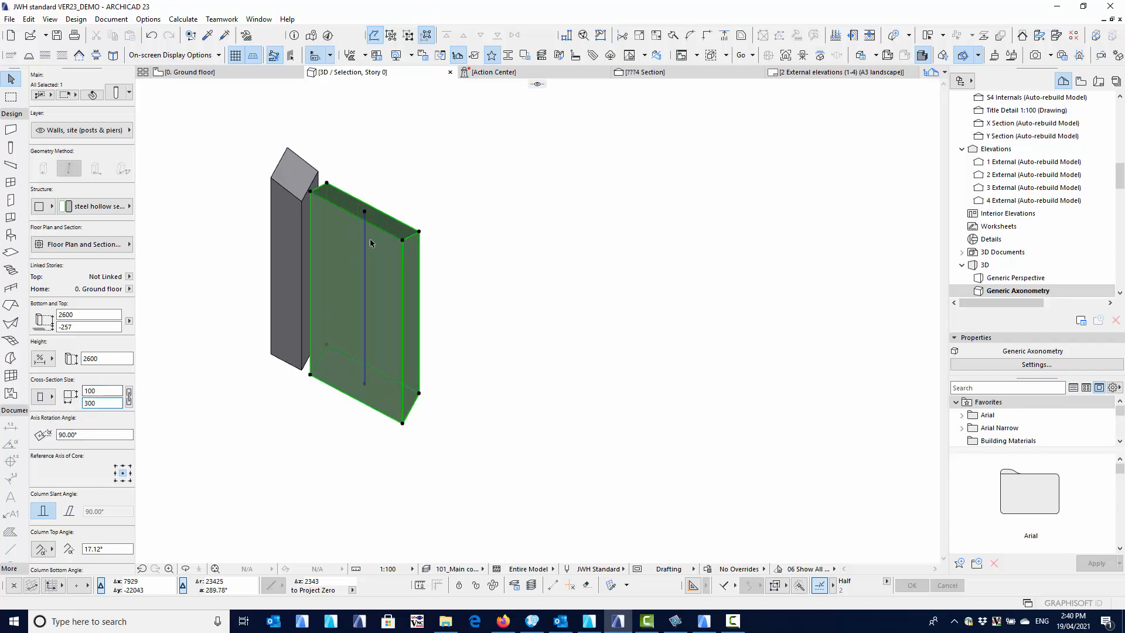
Rotate the whole 100 by 300 column by 90° about its centre axis.
{"action": "left_click", "coordinate": [406, 245]}
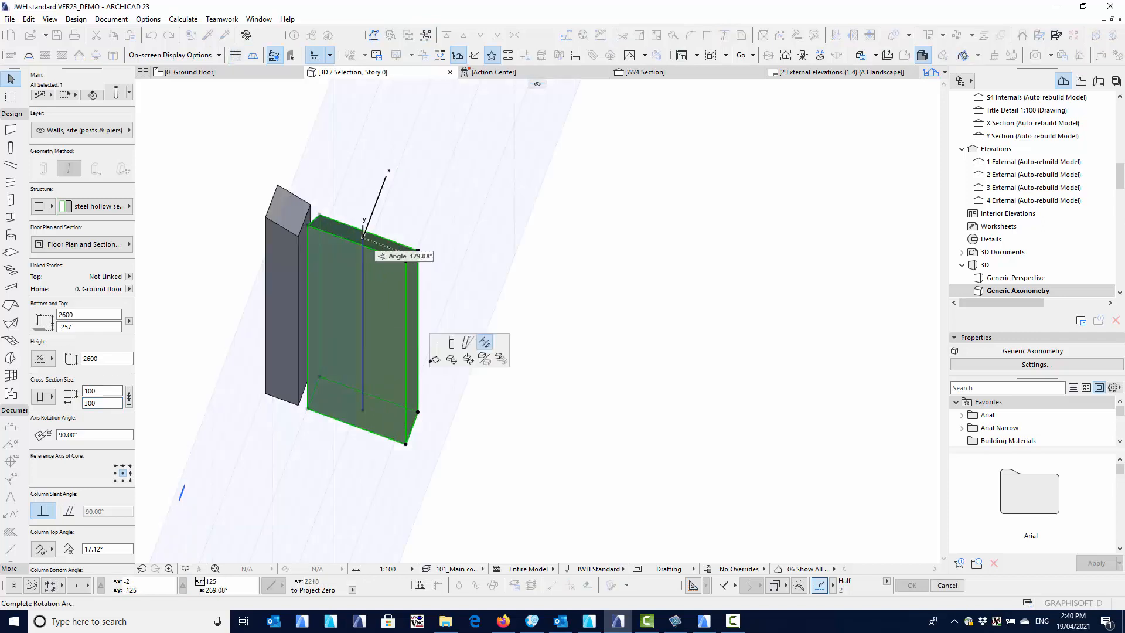
{"action": "left_click", "coordinate": [468, 359]}
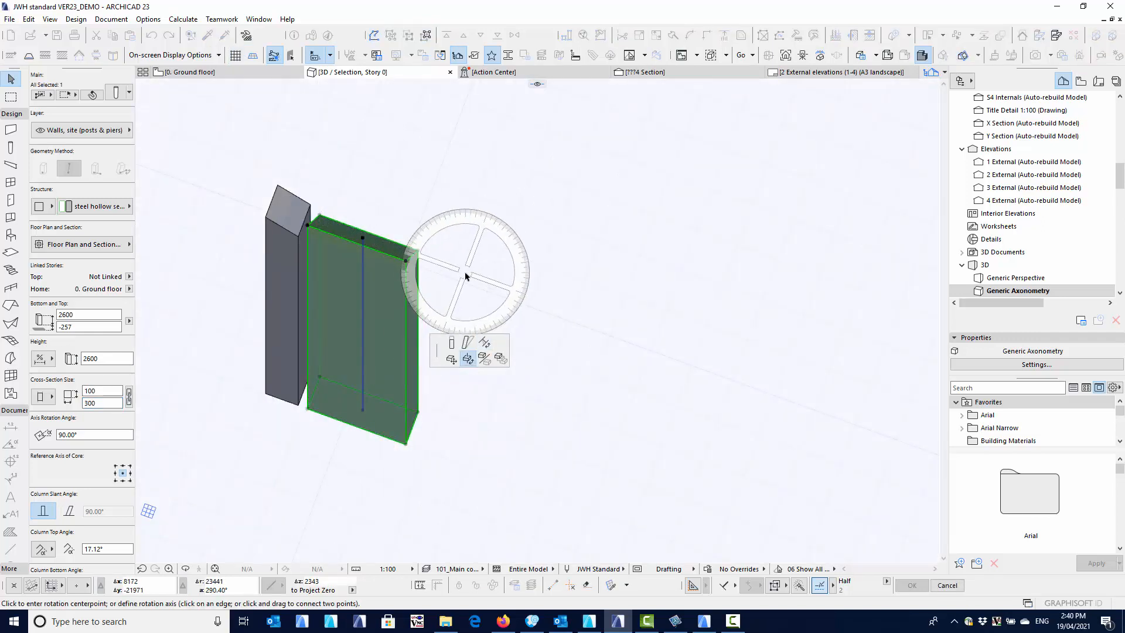
{"action": "left_click", "coordinate": [363, 237]}
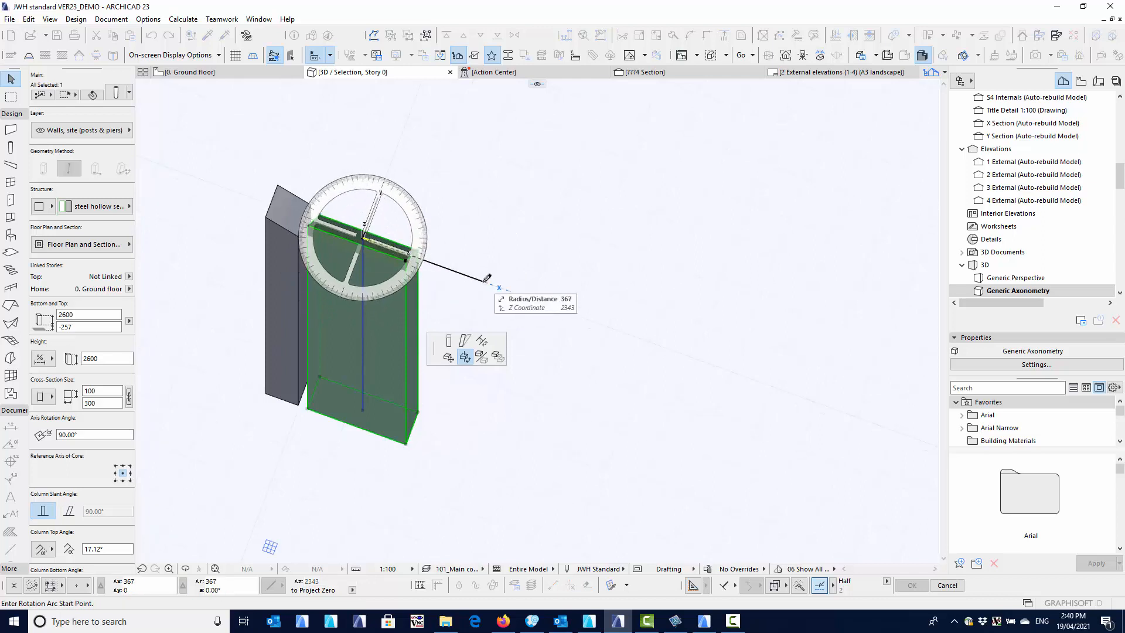
{"action": "left_click", "coordinate": [483, 281]}
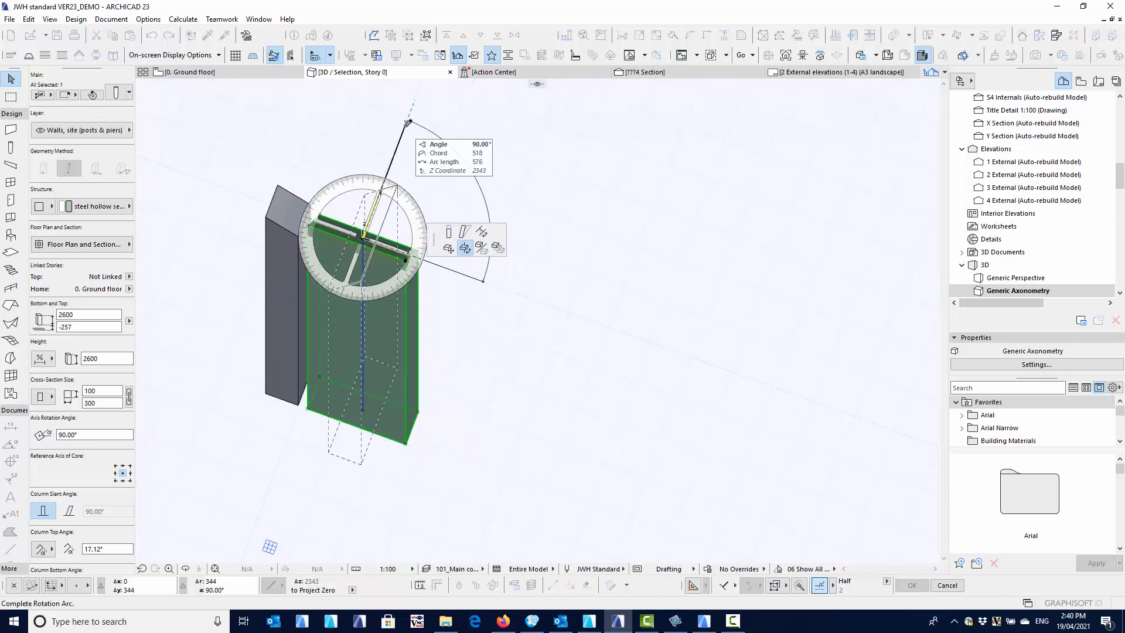
{"action": "left_click", "coordinate": [406, 125]}
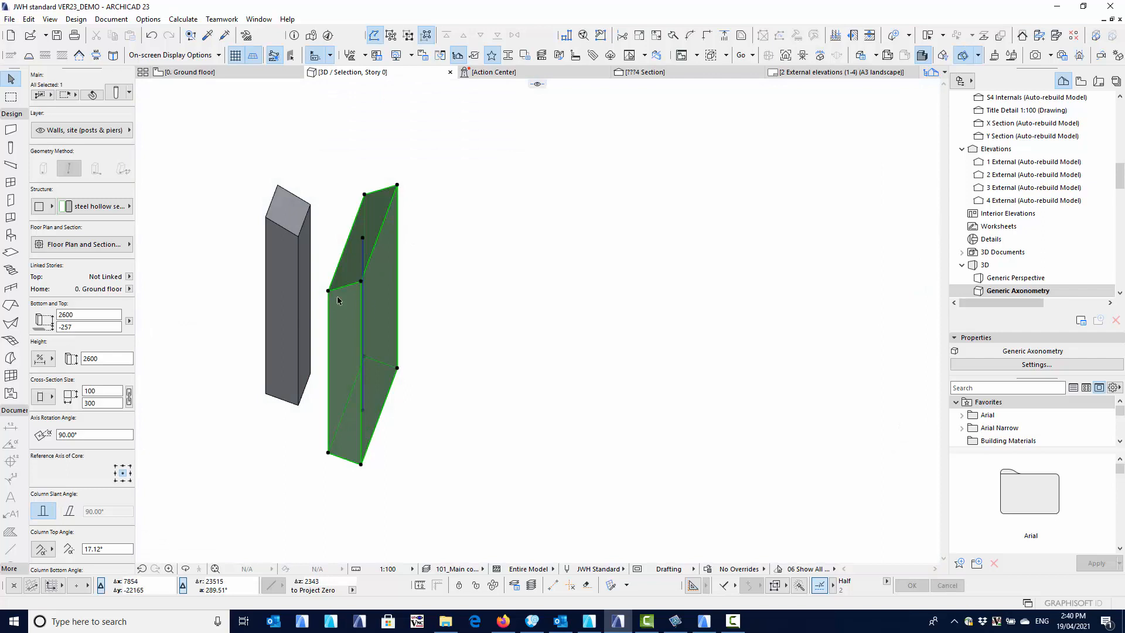
Rotate the top face of the 100 by 300 column to a top angle of 90°.
{"action": "middle_click_drag", "start_coordinate": [340, 312], "coordinate": [399, 251], "text": "shift"}
{"action": "middle_click_drag", "start_coordinate": [399, 428], "coordinate": [379, 392], "text": "shift"}
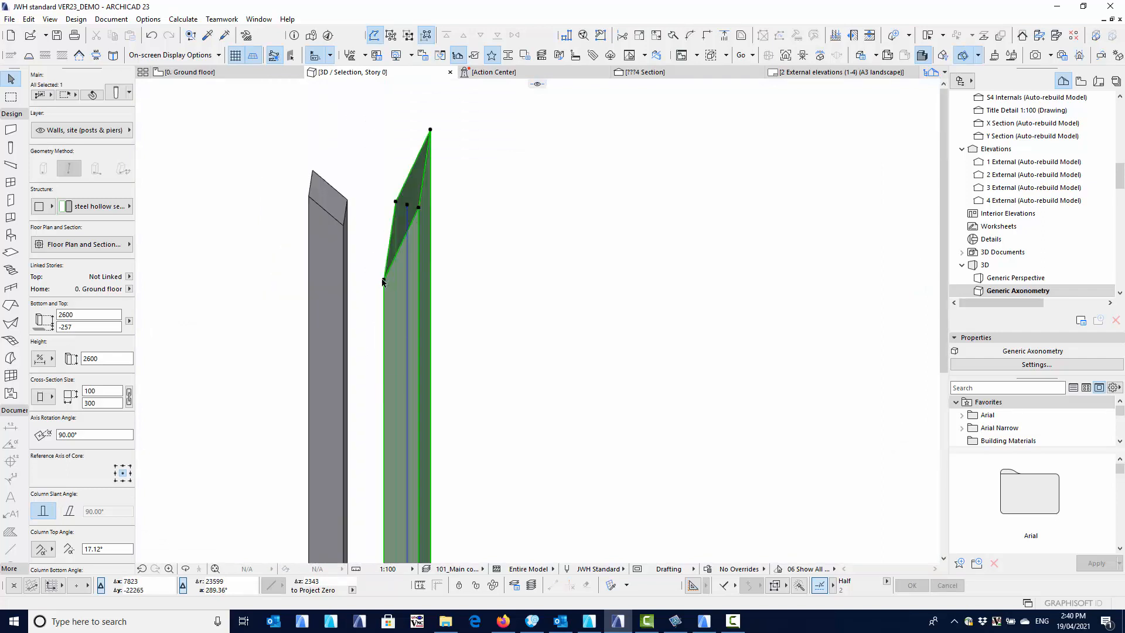
{"action": "key", "text": "ctrl+e"}
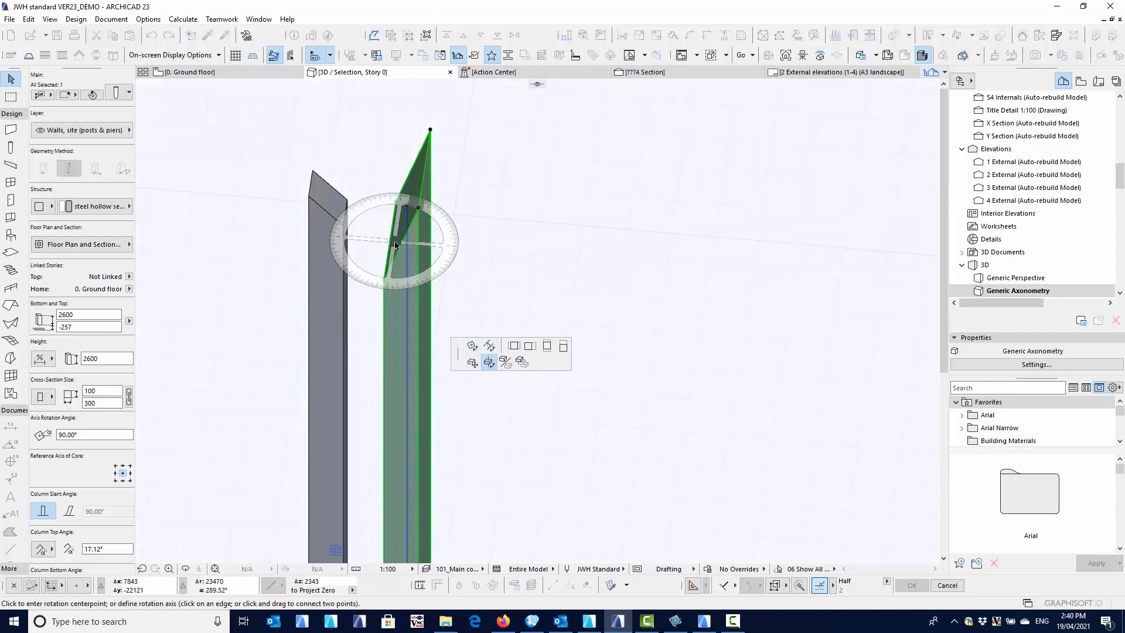
{"action": "middle_click_drag", "start_coordinate": [395, 241], "coordinate": [479, 319], "text": "shift"}
{"action": "left_click", "coordinate": [490, 346]}
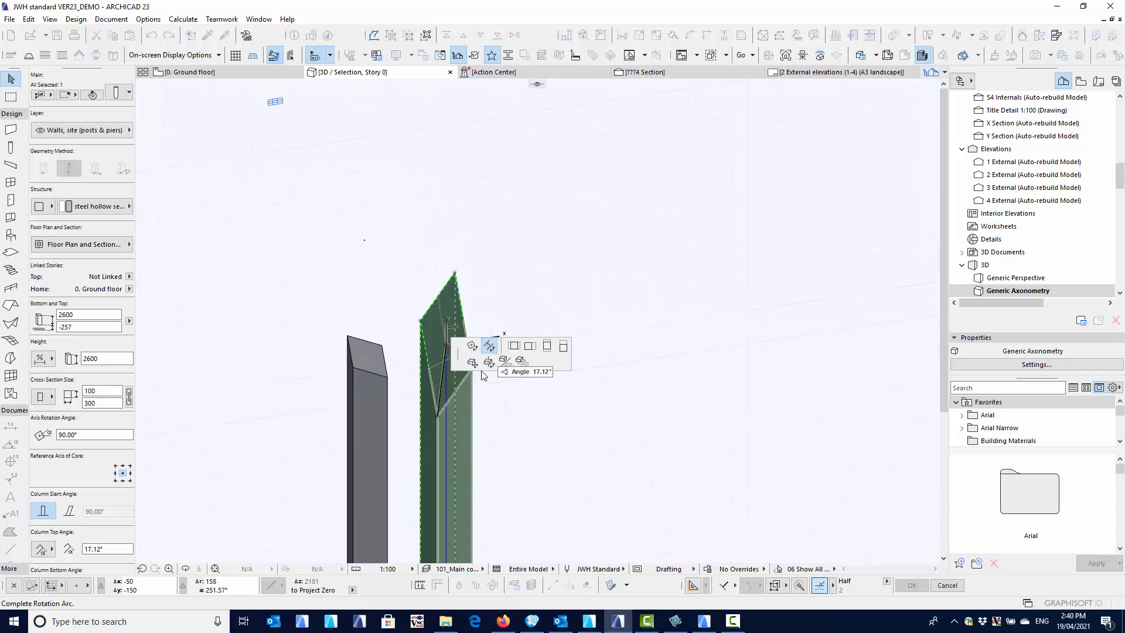
{"action": "middle_click_drag", "start_coordinate": [426, 375], "coordinate": [401, 265]}
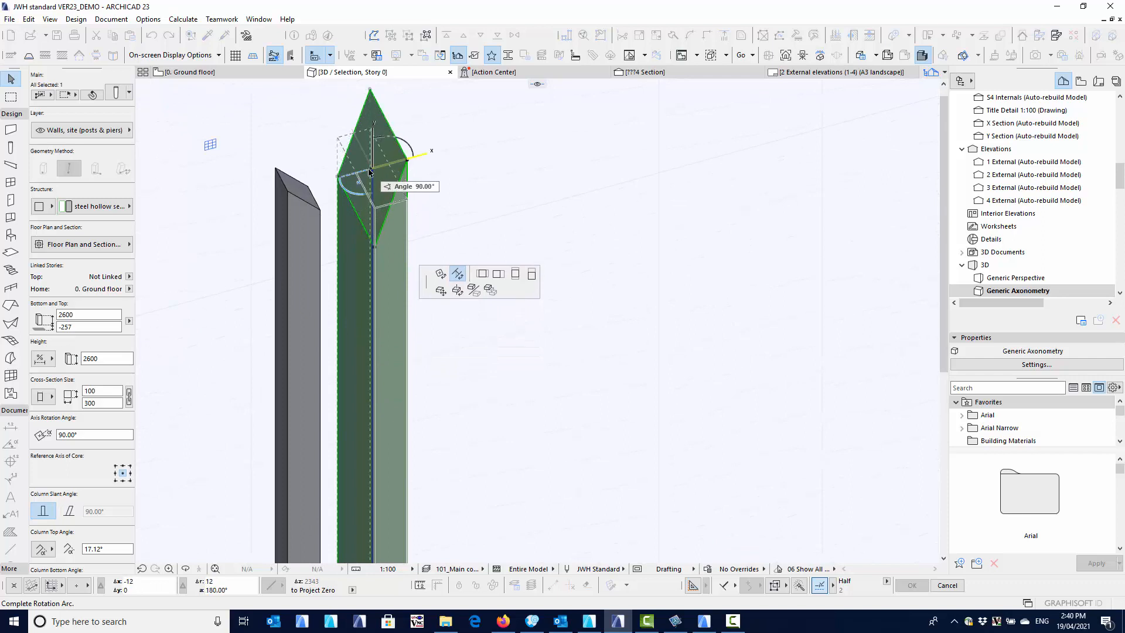
{"action": "left_click", "coordinate": [391, 234]}
Rotate the selected column's top face freehand to a top angle of about 136°.
{"action": "middle_click_drag", "start_coordinate": [391, 235], "coordinate": [532, 214], "text": "shift"}
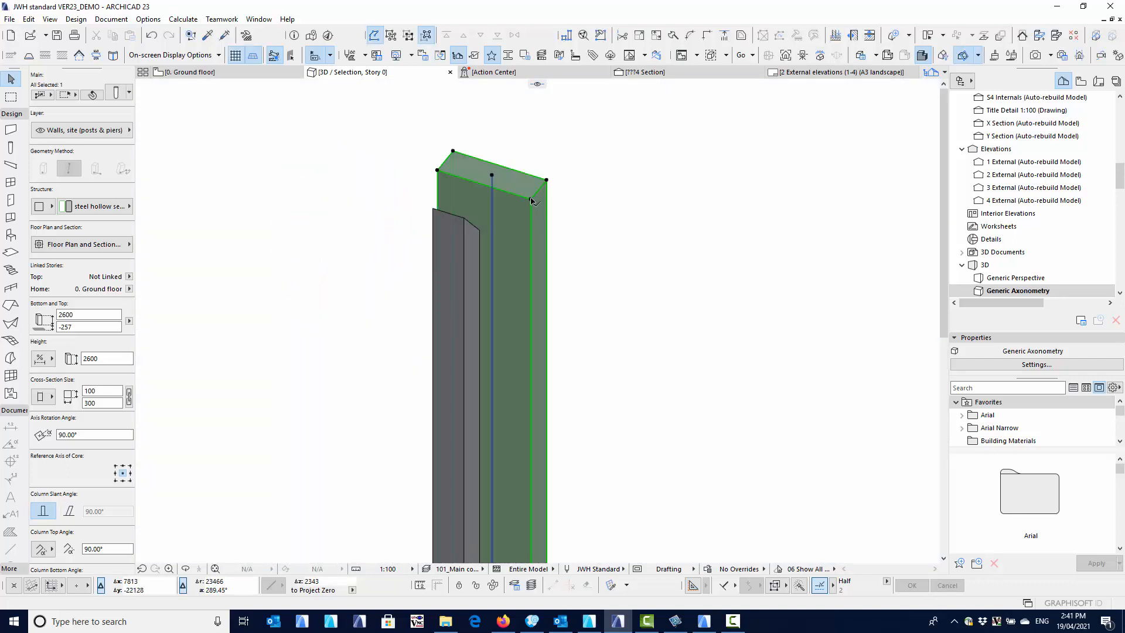
{"action": "left_click", "coordinate": [532, 200]}
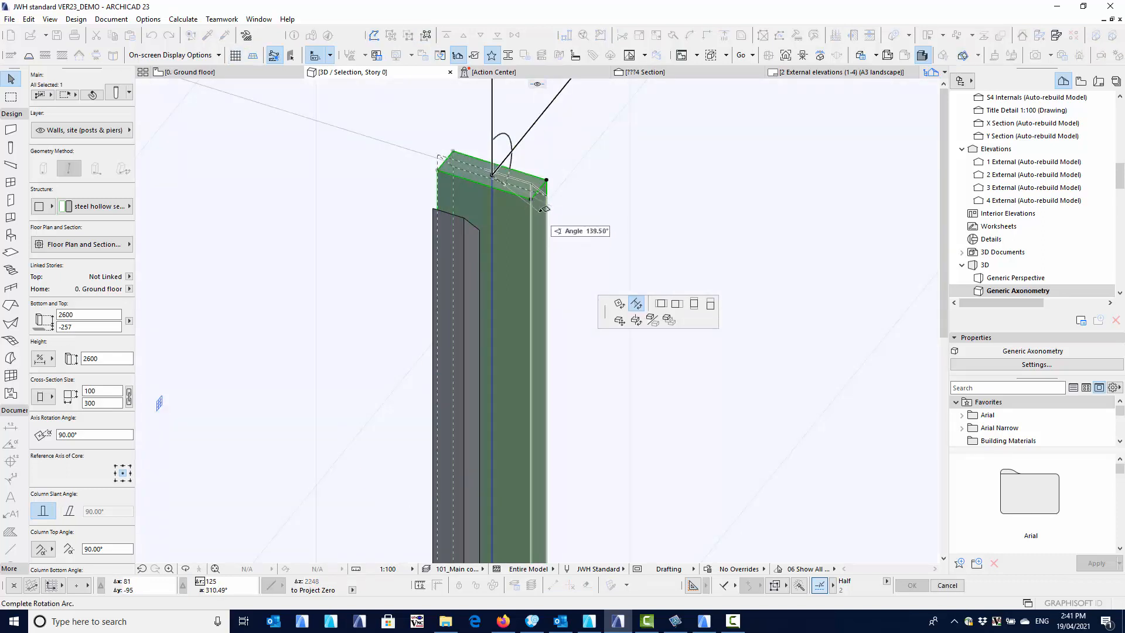
{"action": "left_click", "coordinate": [551, 215]}
{"action": "scroll", "coordinate": [586, 235], "scroll_direction": "up", "scroll_amount": 4}
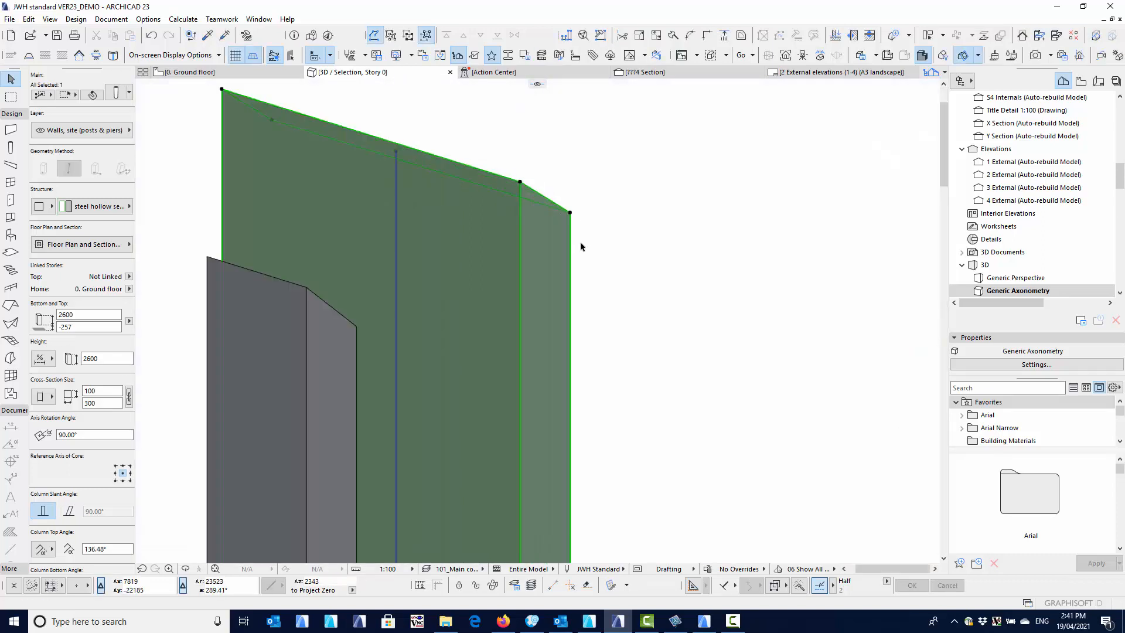
{"action": "scroll", "coordinate": [582, 246], "scroll_direction": "down", "scroll_amount": 3}
{"action": "middle_click_drag", "start_coordinate": [589, 270], "coordinate": [430, 343], "text": "shift"}
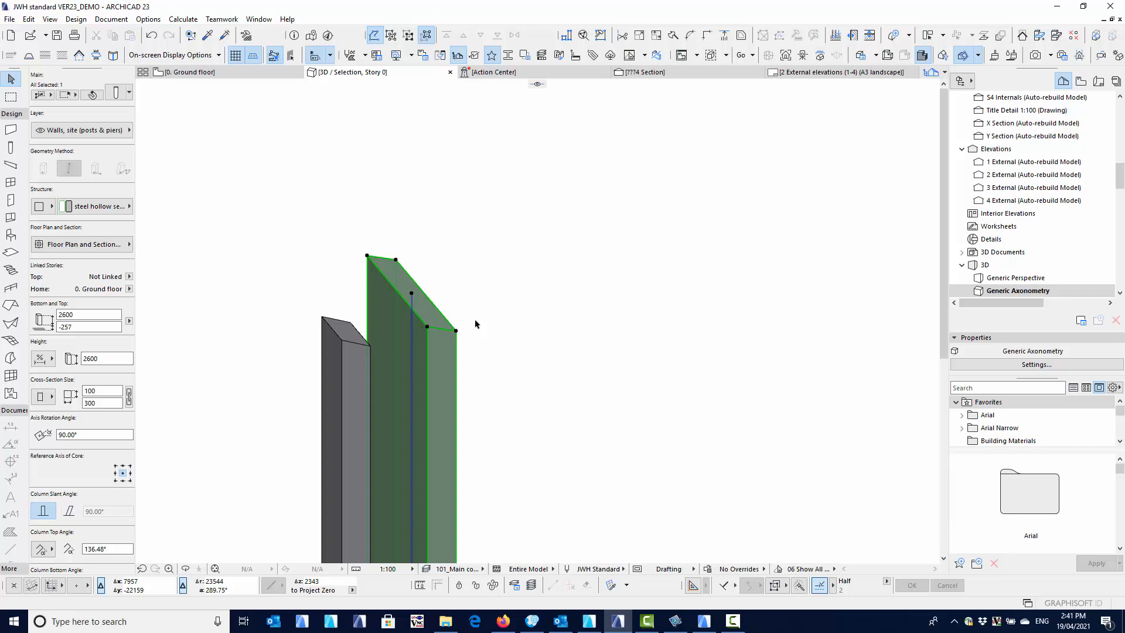
Return to the ground floor plan and select the horizontal segmented beam between the two feature guide pages.
{"action": "key", "text": "F2"}
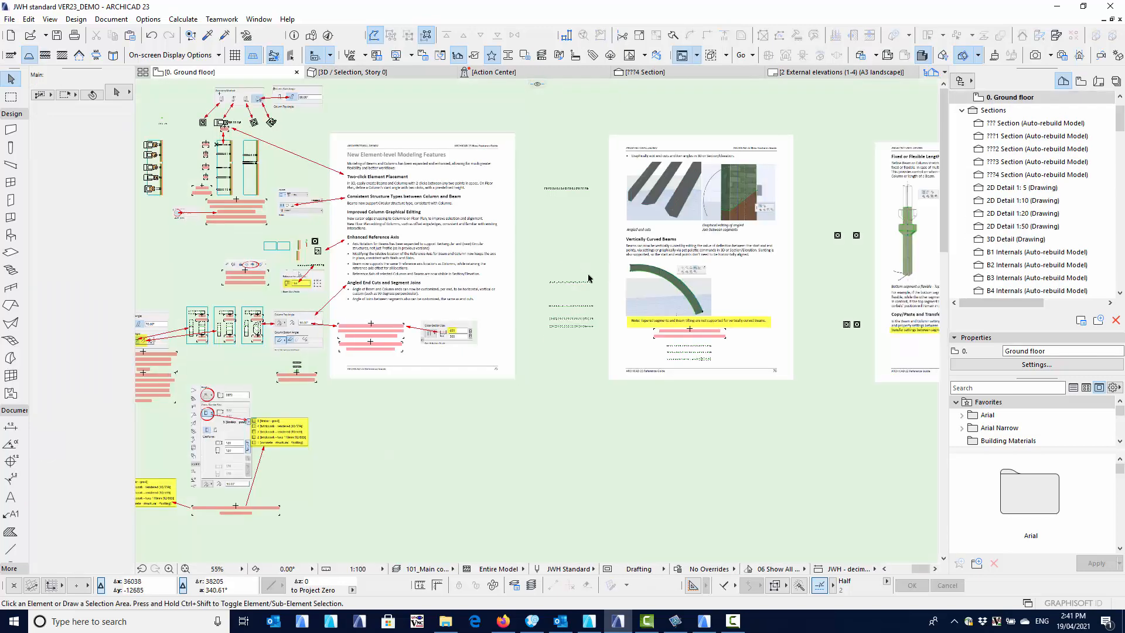
{"action": "middle_click_drag", "start_coordinate": [570, 212], "coordinate": [486, 242]}
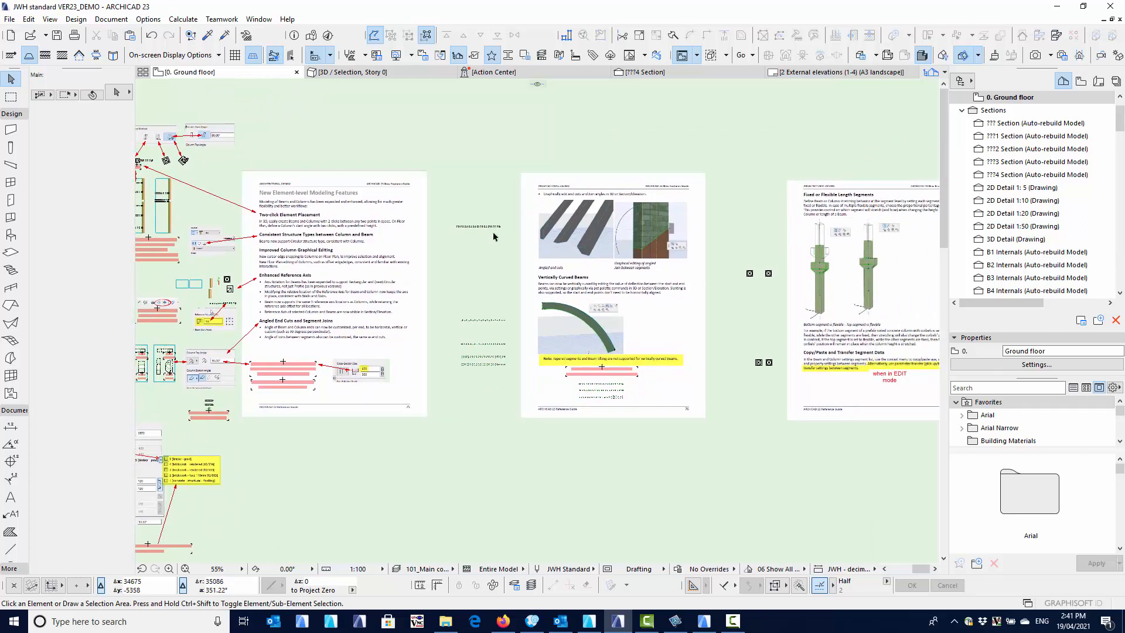
{"action": "scroll", "coordinate": [503, 230], "scroll_direction": "up", "scroll_amount": 4}
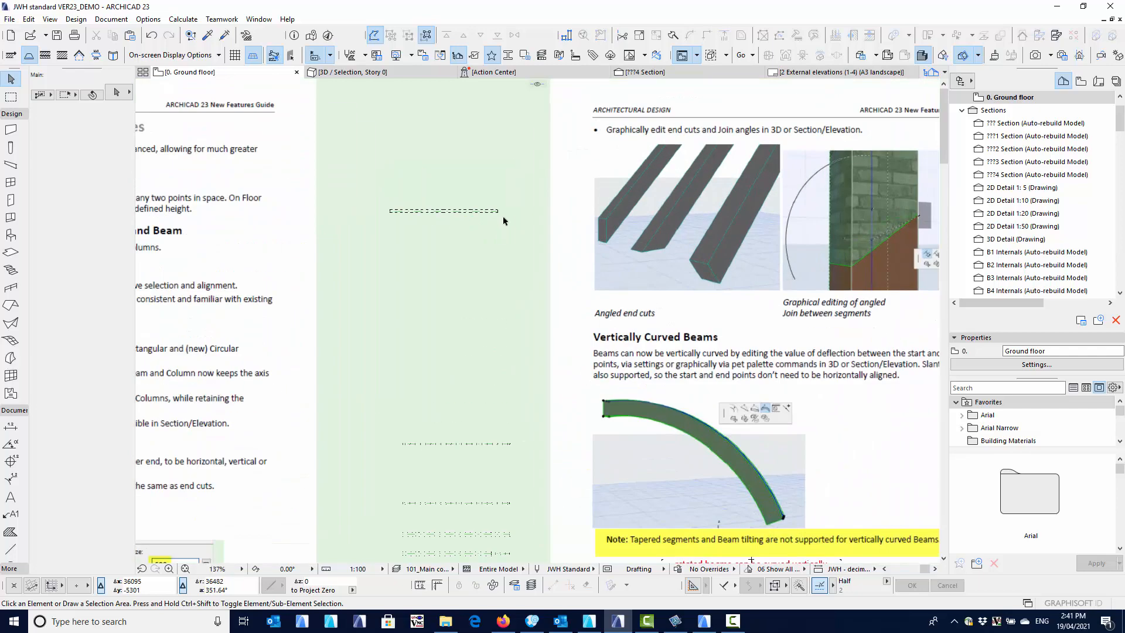
{"action": "left_click", "coordinate": [457, 252]}
{"action": "scroll", "coordinate": [449, 270], "scroll_direction": "up", "scroll_amount": 8}
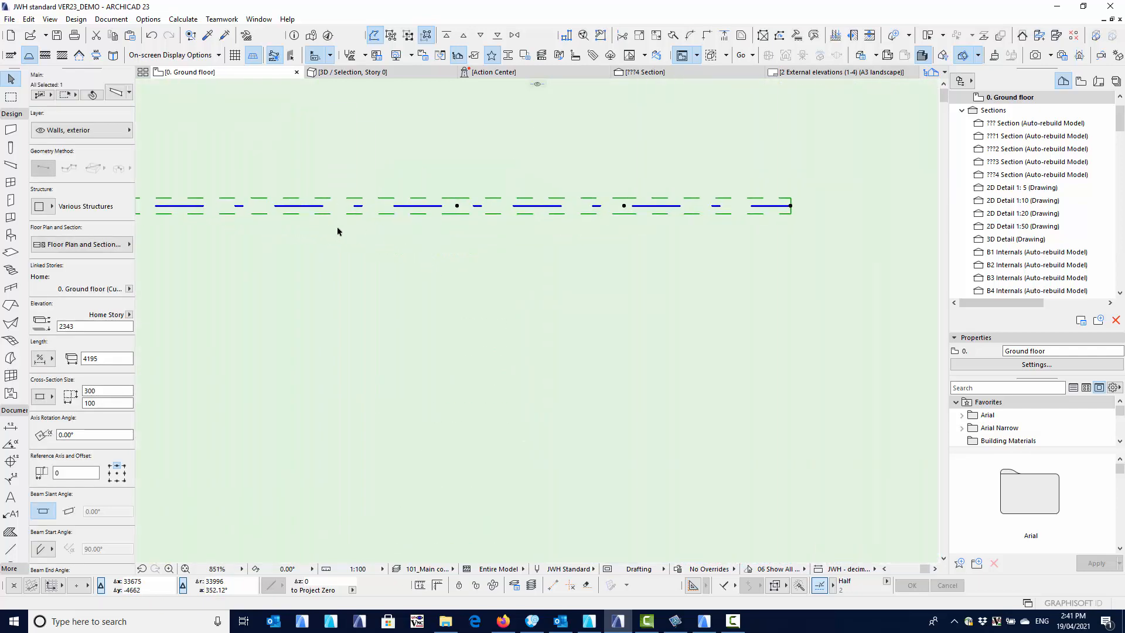
{"action": "scroll", "coordinate": [414, 239], "scroll_direction": "down", "scroll_amount": 5}
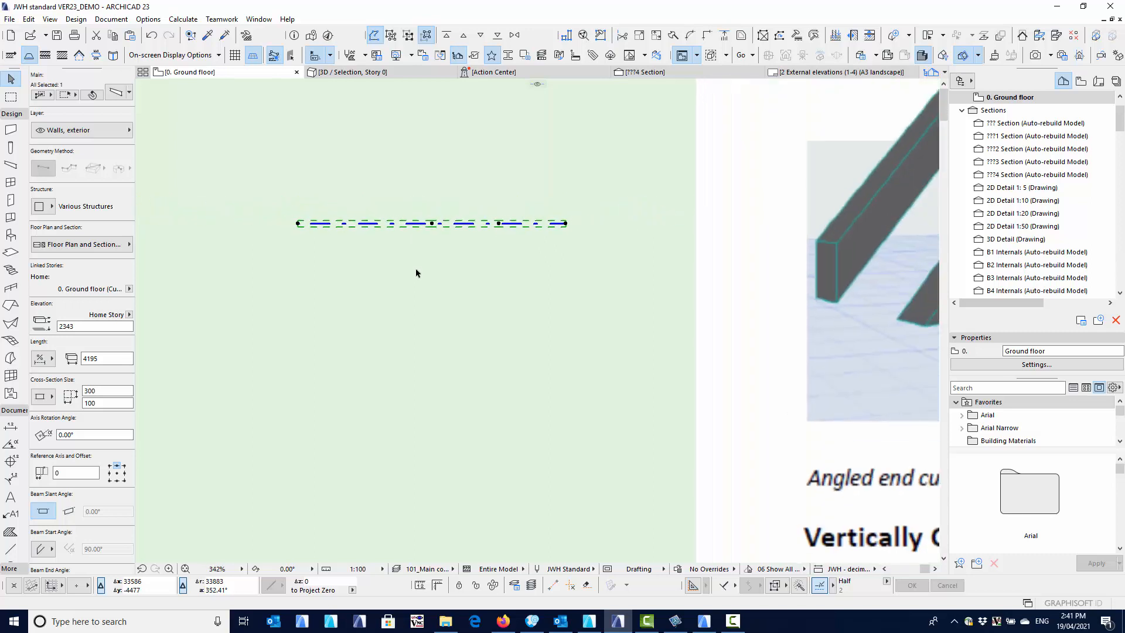
Show only the selected segmented beam in 3D and fit the whole beam in the view.
{"action": "right_click", "coordinate": [415, 271]}
{"action": "left_click", "coordinate": [481, 472]}
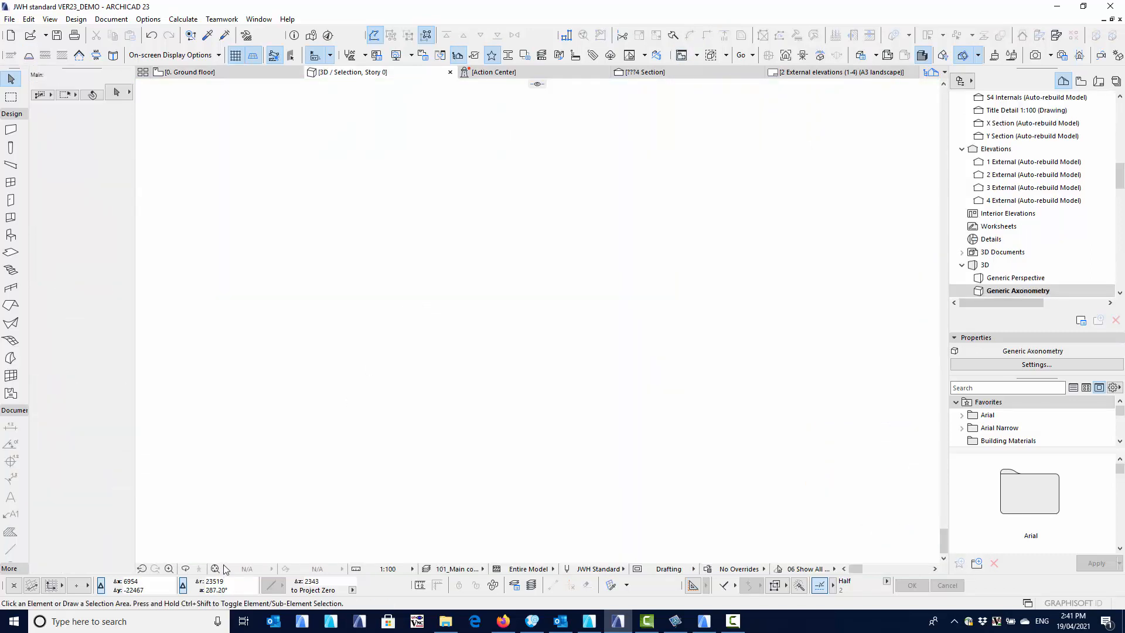
{"action": "left_click", "coordinate": [217, 570]}
{"action": "scroll", "coordinate": [437, 375], "scroll_direction": "up", "scroll_amount": 1}
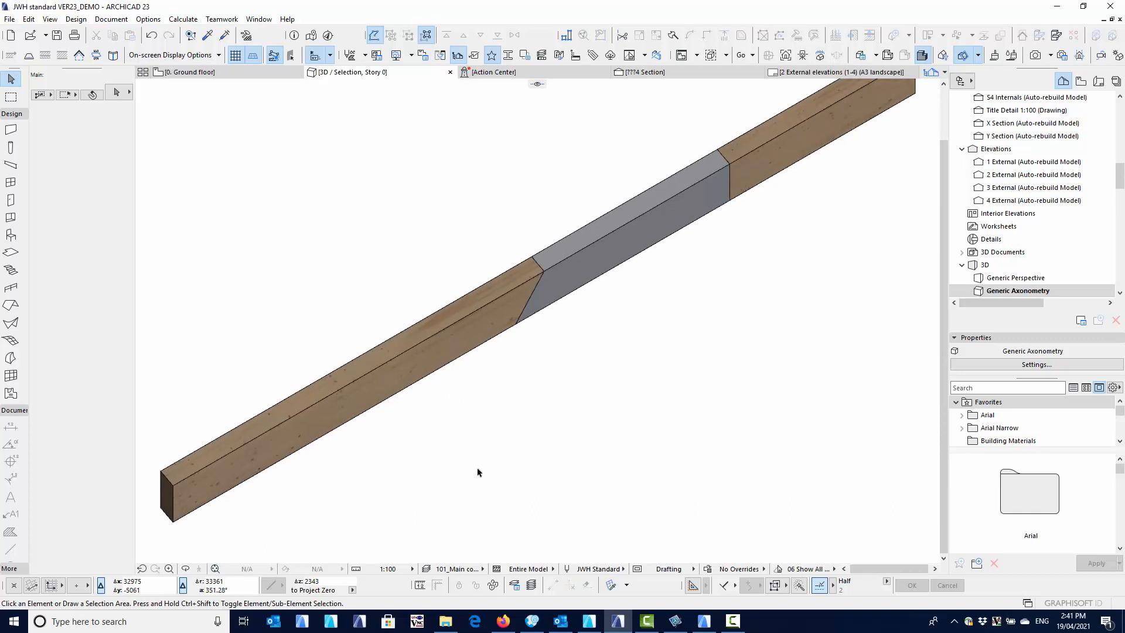
{"action": "scroll", "coordinate": [462, 442], "scroll_direction": "down", "scroll_amount": 5}
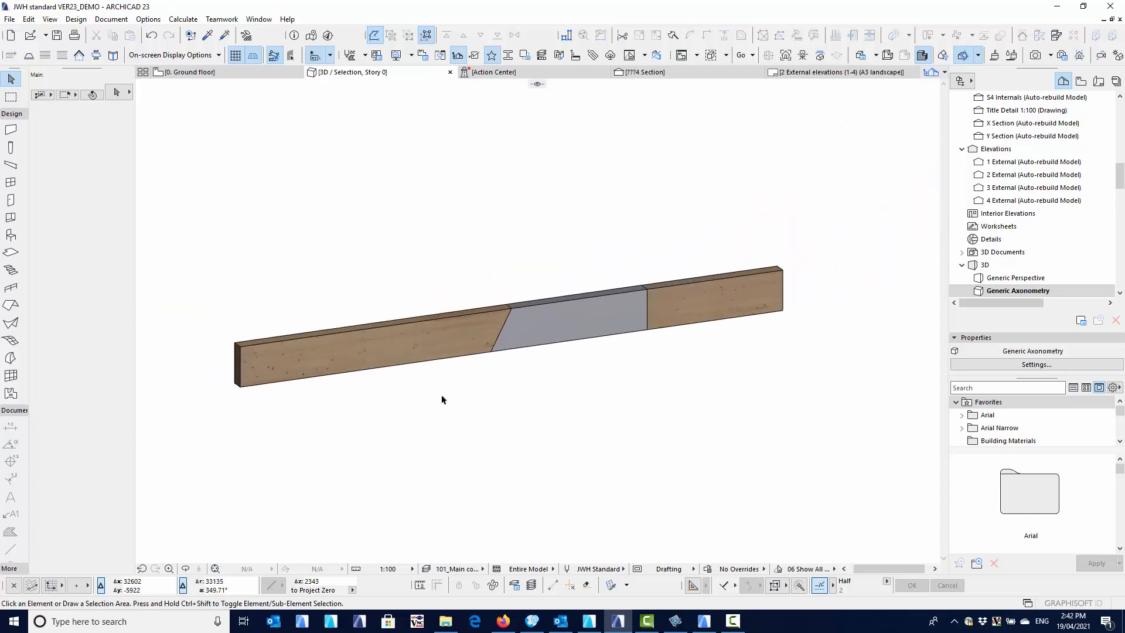
Rotate the join between the beam's longer timber segment and the steel segment freehand so it slants the opposite way.
{"action": "left_click", "coordinate": [482, 358]}
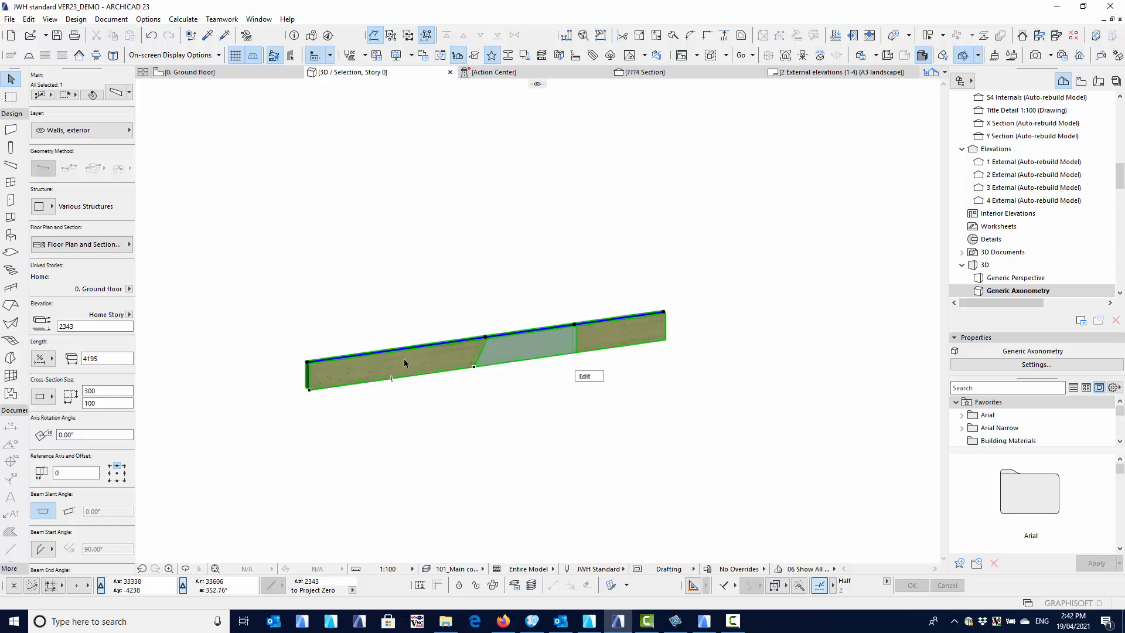
{"action": "scroll", "coordinate": [440, 375], "scroll_direction": "up", "scroll_amount": 2}
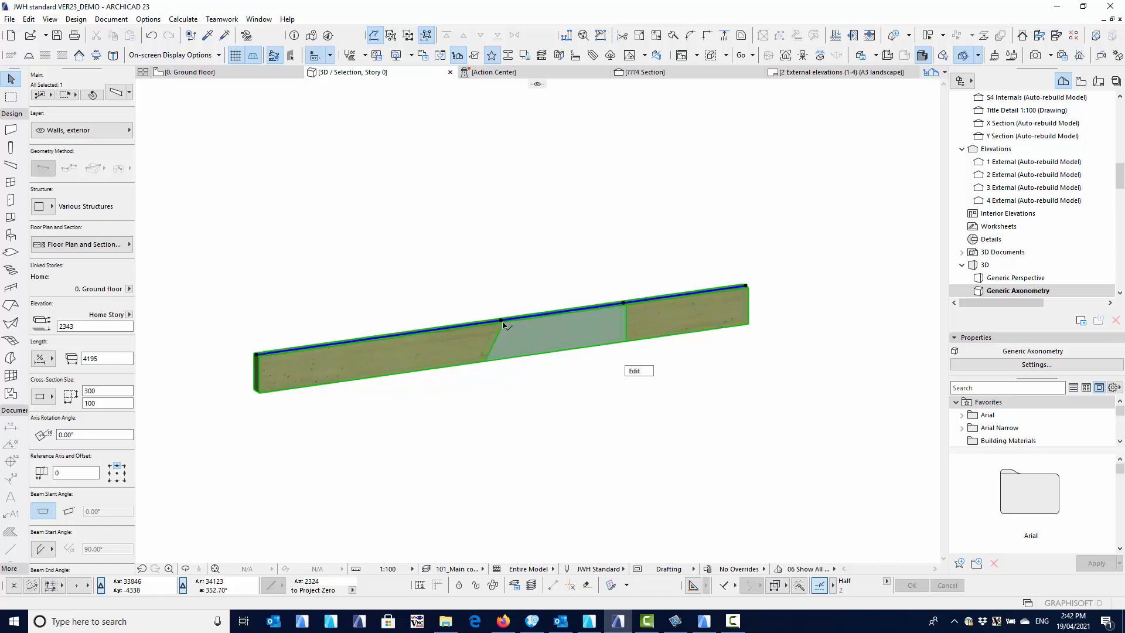
{"action": "left_click", "coordinate": [501, 321]}
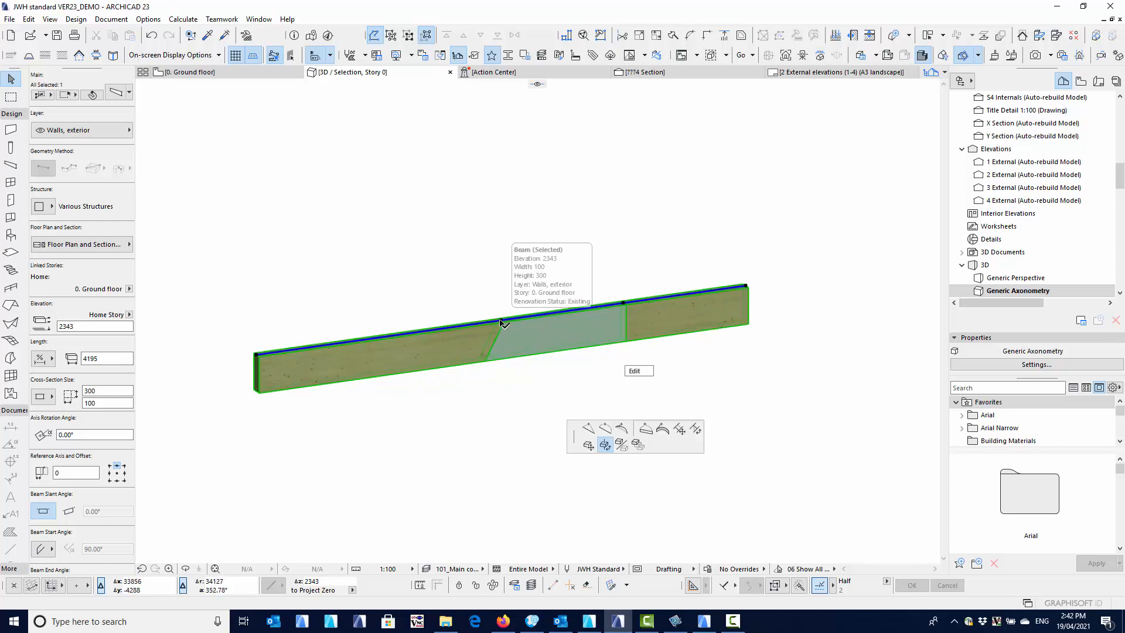
{"action": "key", "text": "ctrl+e"}
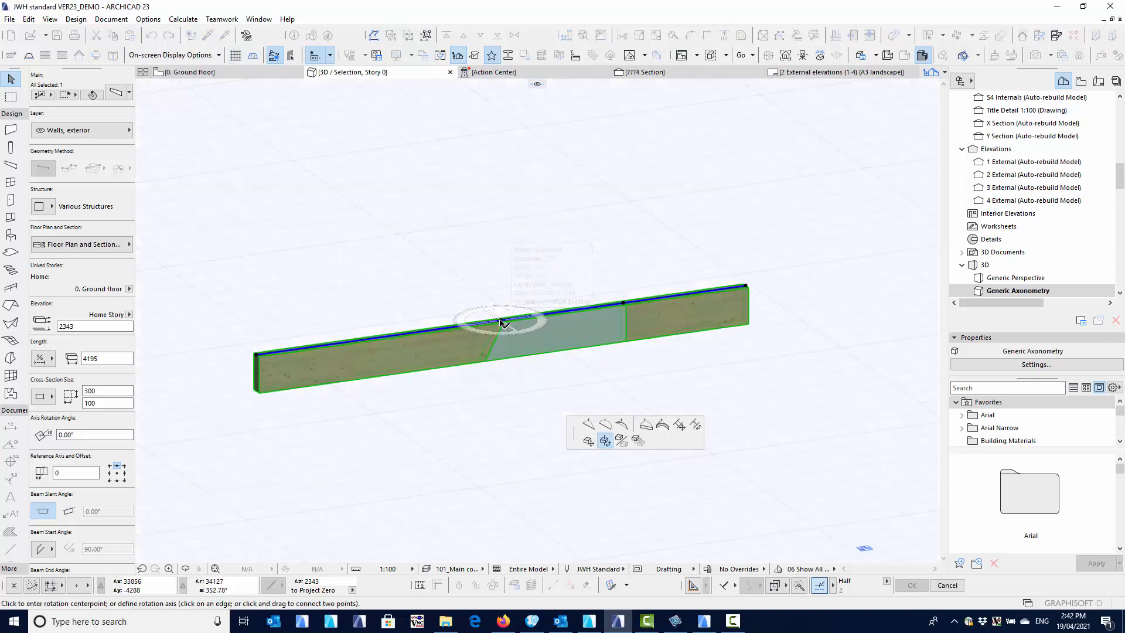
{"action": "left_click", "coordinate": [697, 428]}
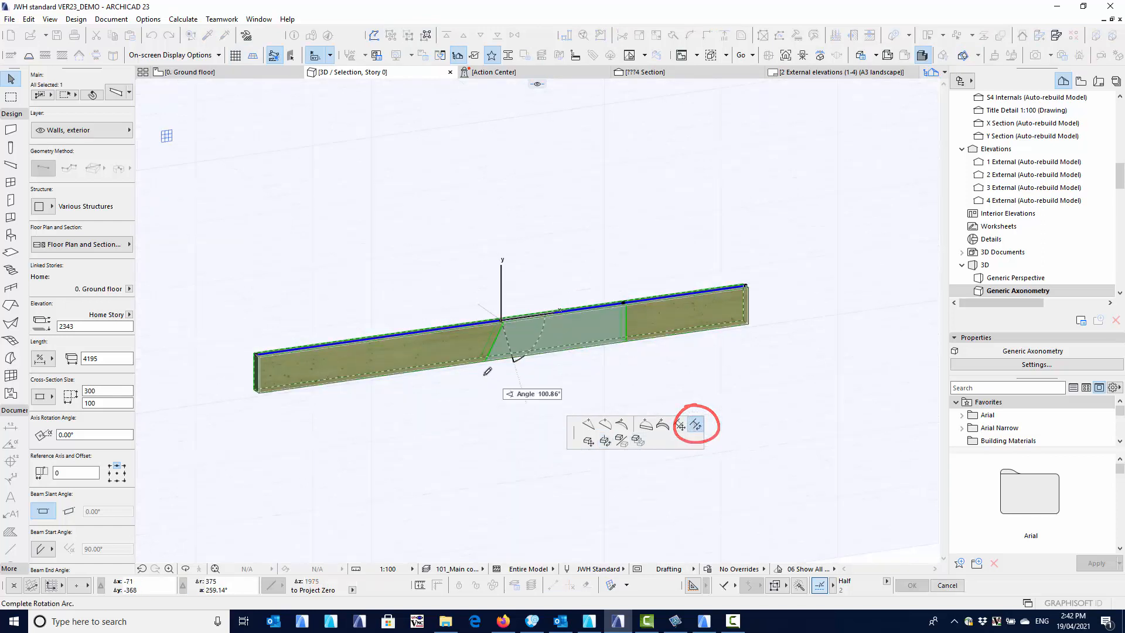
{"action": "left_click", "coordinate": [540, 372]}
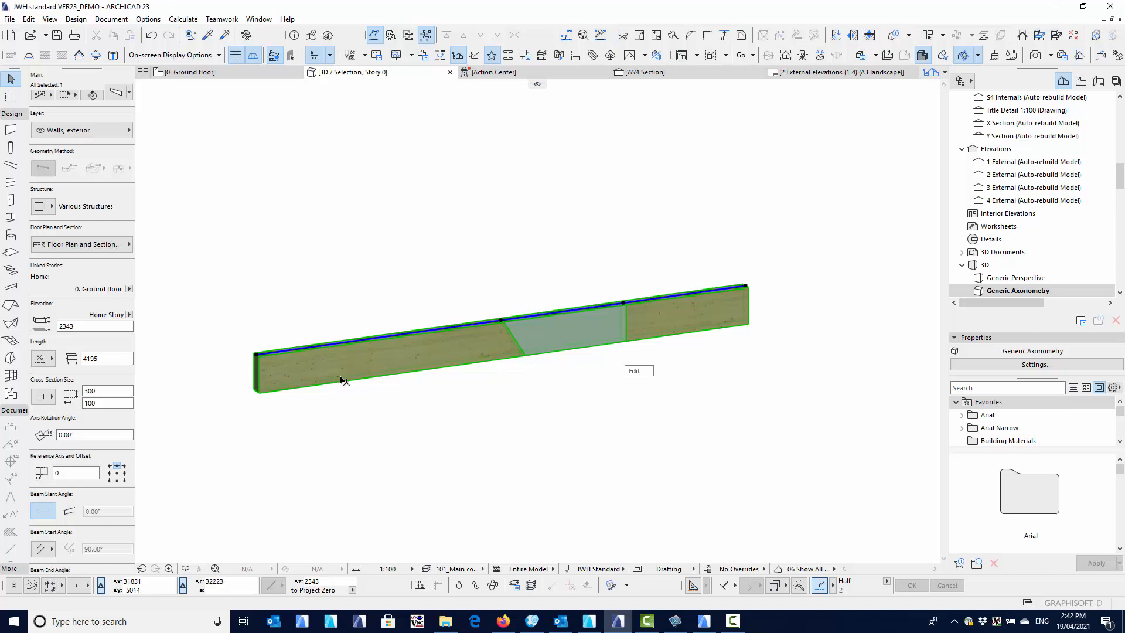
{"action": "middle_click_drag", "start_coordinate": [494, 387], "coordinate": [515, 339]}
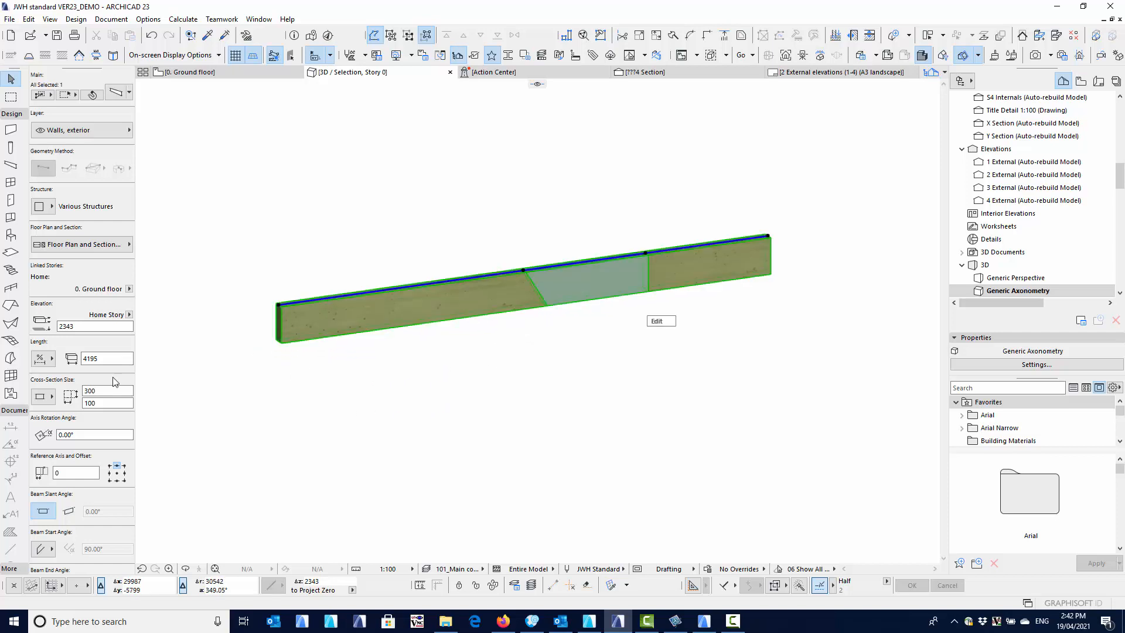
Open the selected beam's settings and examine its dimensions, elevation and the structure of its individual segments.
{"action": "left_click", "coordinate": [116, 94]}
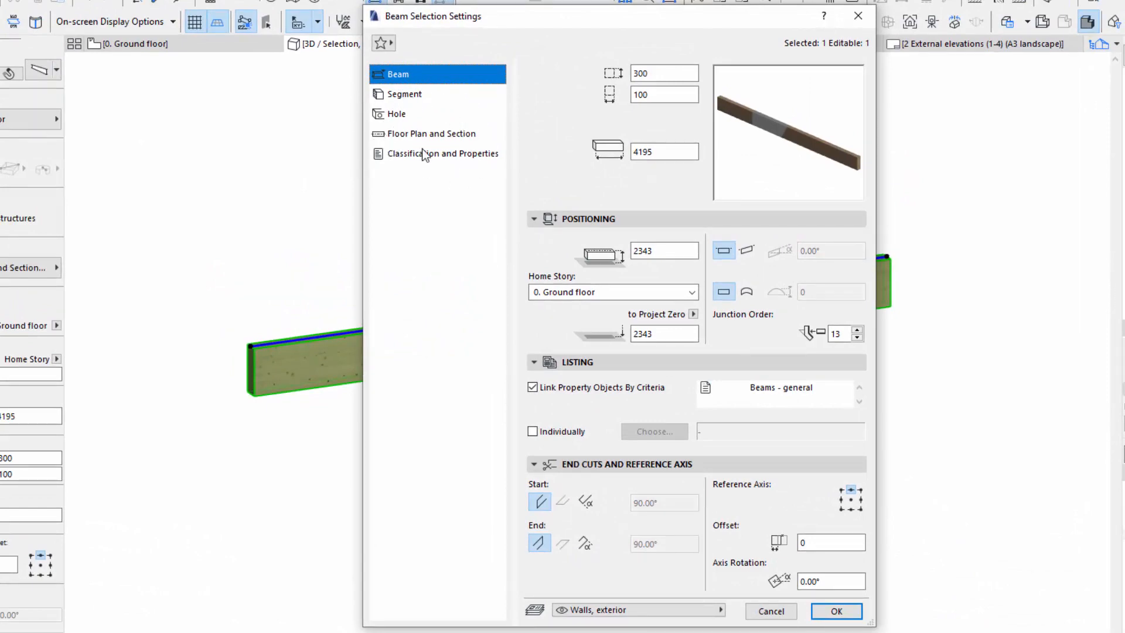
{"action": "double_click", "coordinate": [657, 73]}
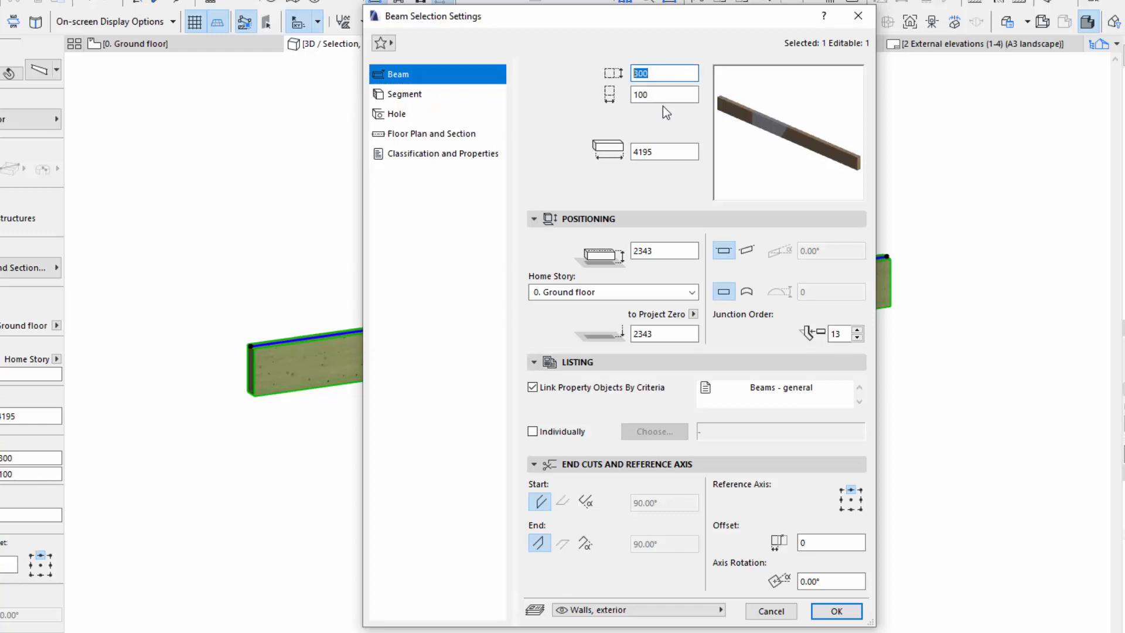
{"action": "key", "text": "Tab"}
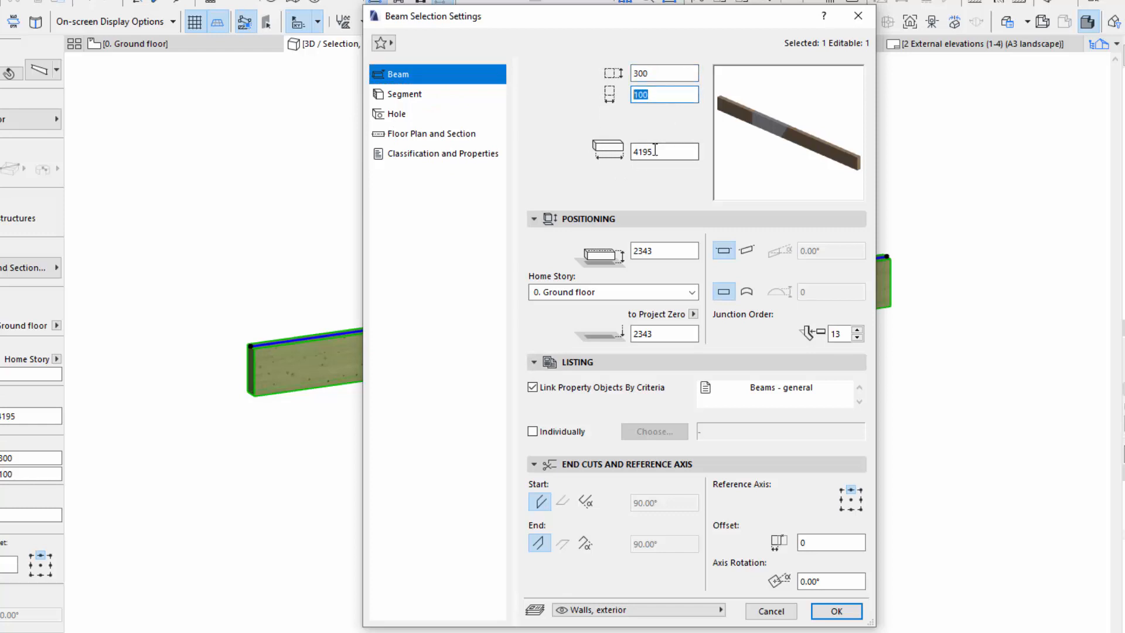
{"action": "key", "text": "Tab"}
{"action": "double_click", "coordinate": [651, 251]}
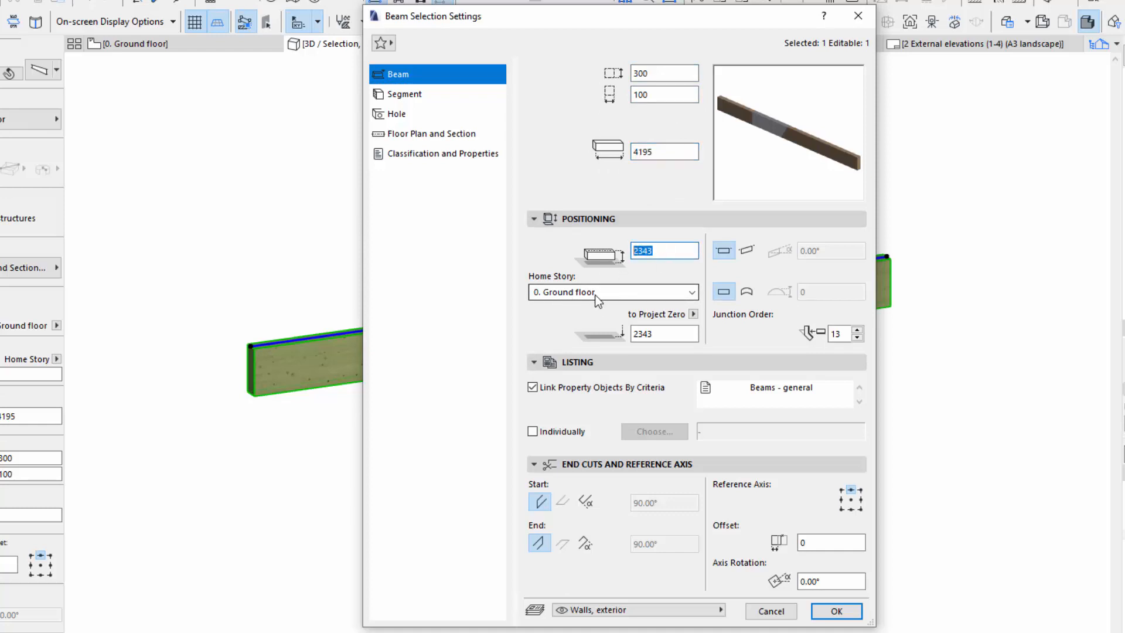
{"action": "left_click", "coordinate": [389, 94]}
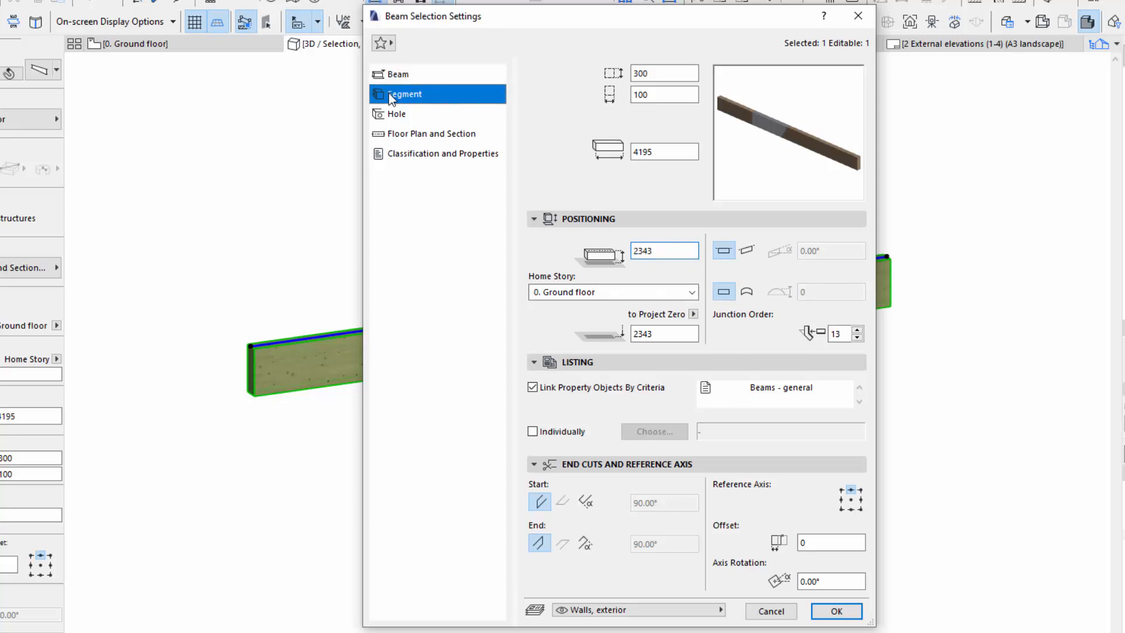
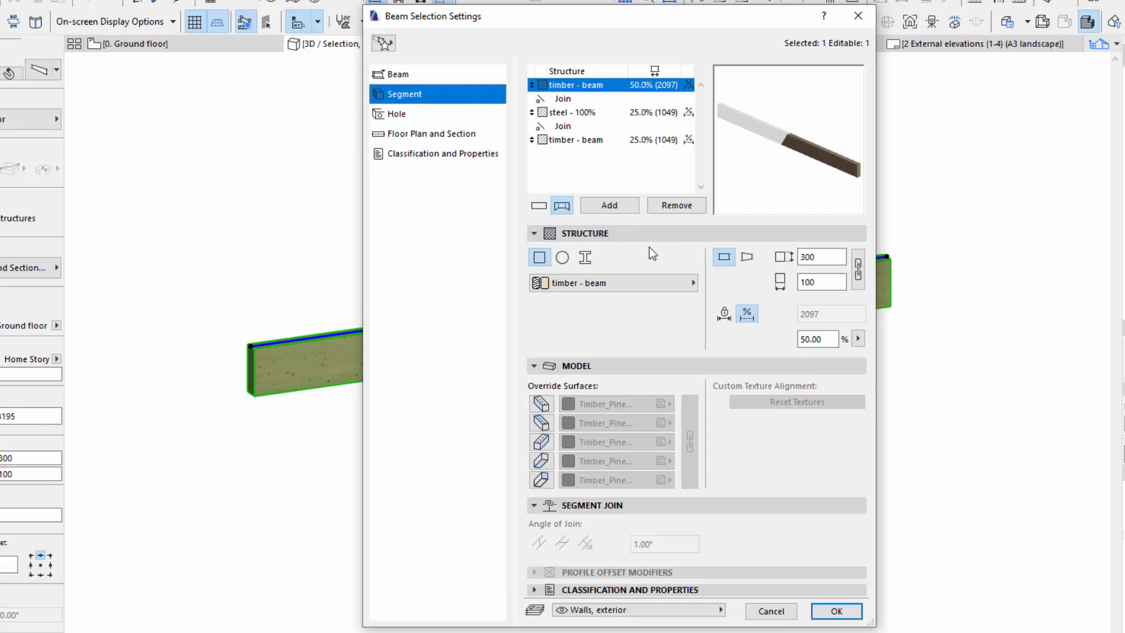
{"action": "left_click", "coordinate": [582, 112]}
{"action": "left_click", "coordinate": [583, 142]}
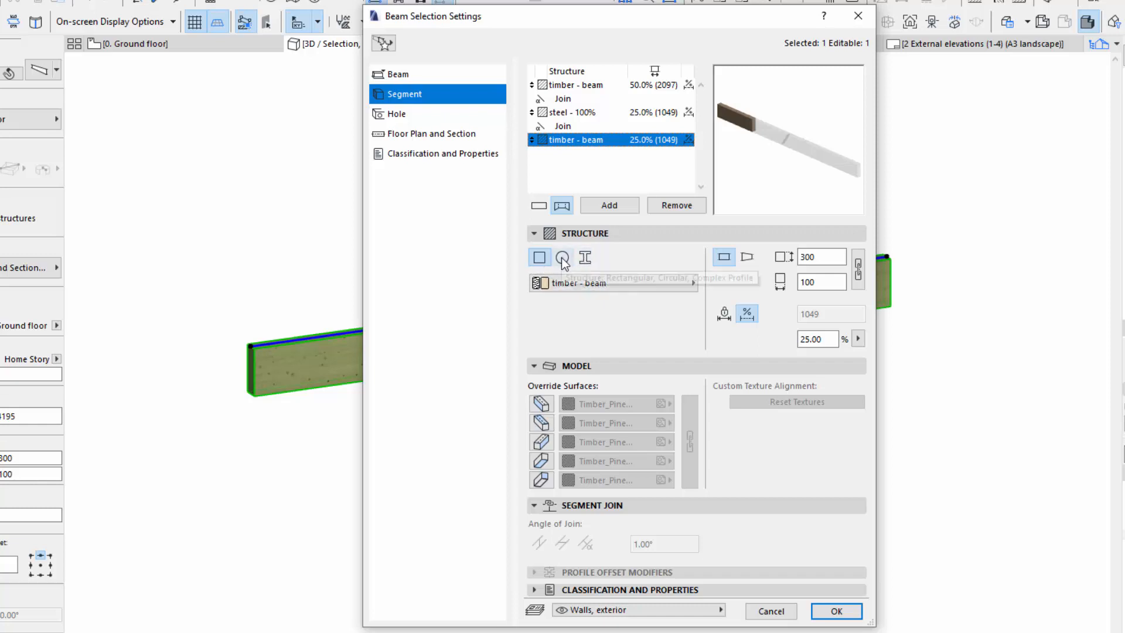
Change the middle steel - 100% segment to a circular structure, then check the preview and both timber - beam segments.
{"action": "left_click", "coordinate": [574, 111]}
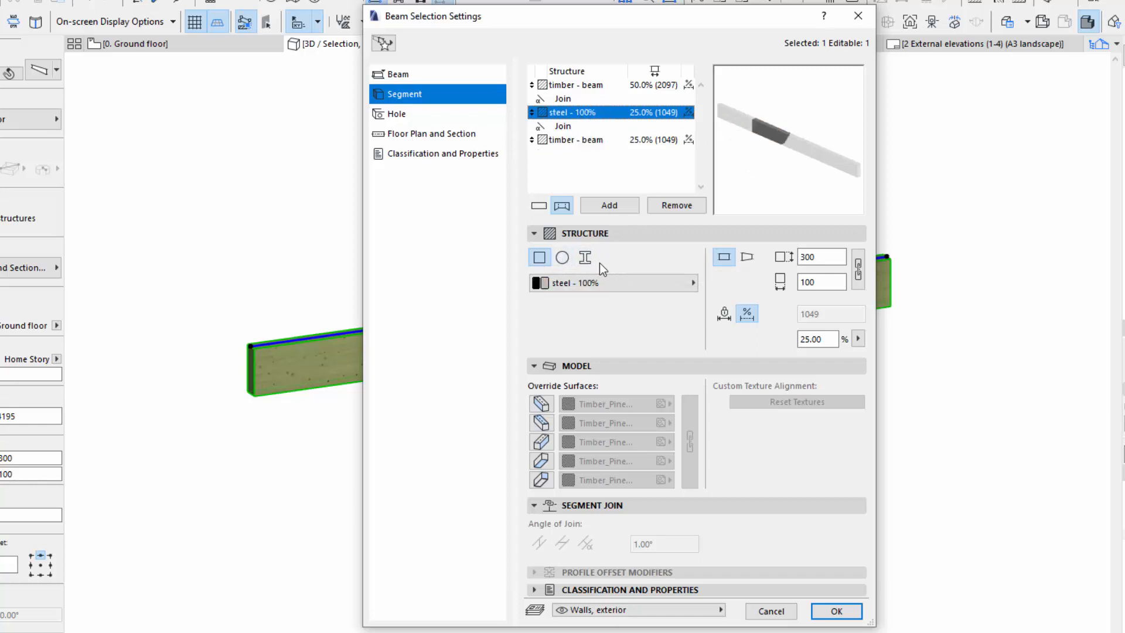
{"action": "left_click", "coordinate": [562, 257]}
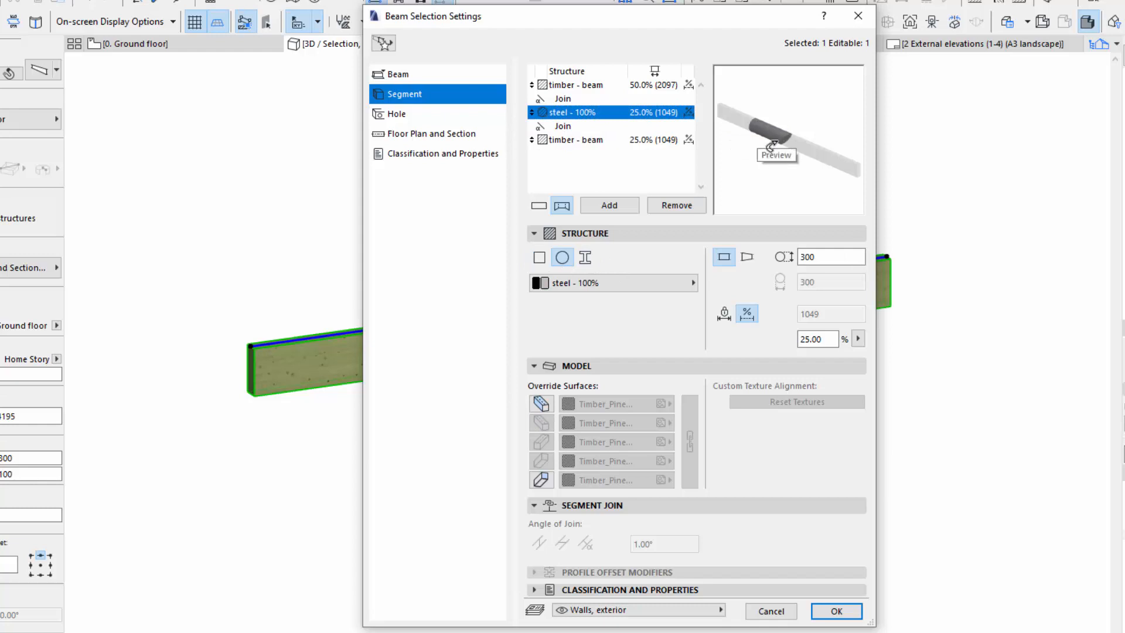
{"action": "left_click_drag", "start_coordinate": [791, 151], "coordinate": [821, 153]}
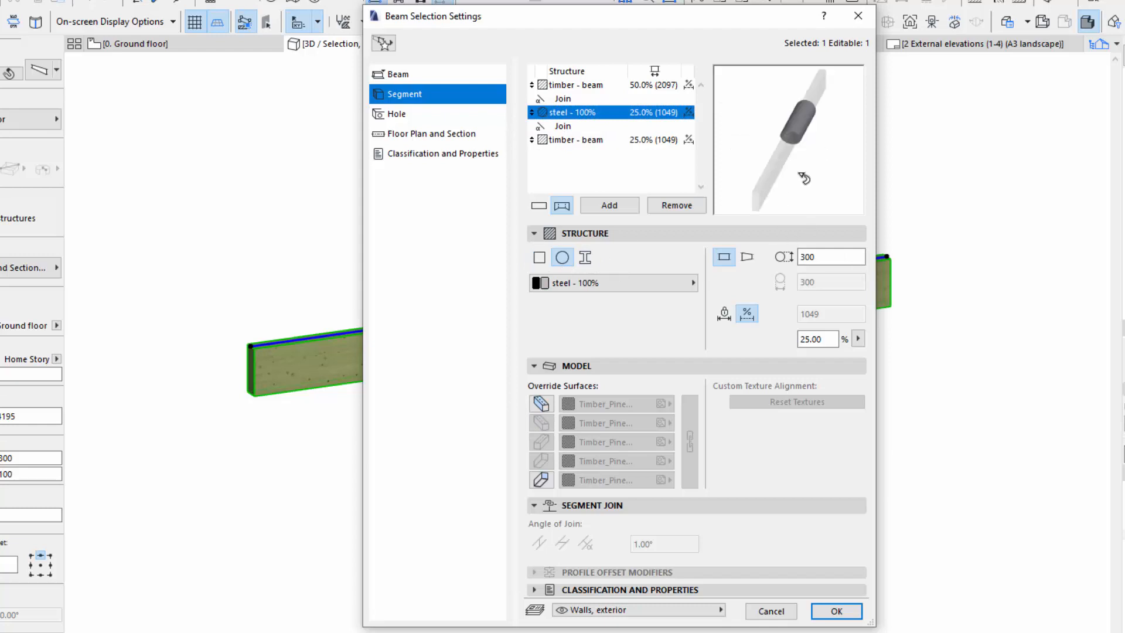
{"action": "left_click_drag", "start_coordinate": [726, 156], "coordinate": [770, 183]}
{"action": "left_click", "coordinate": [578, 140]}
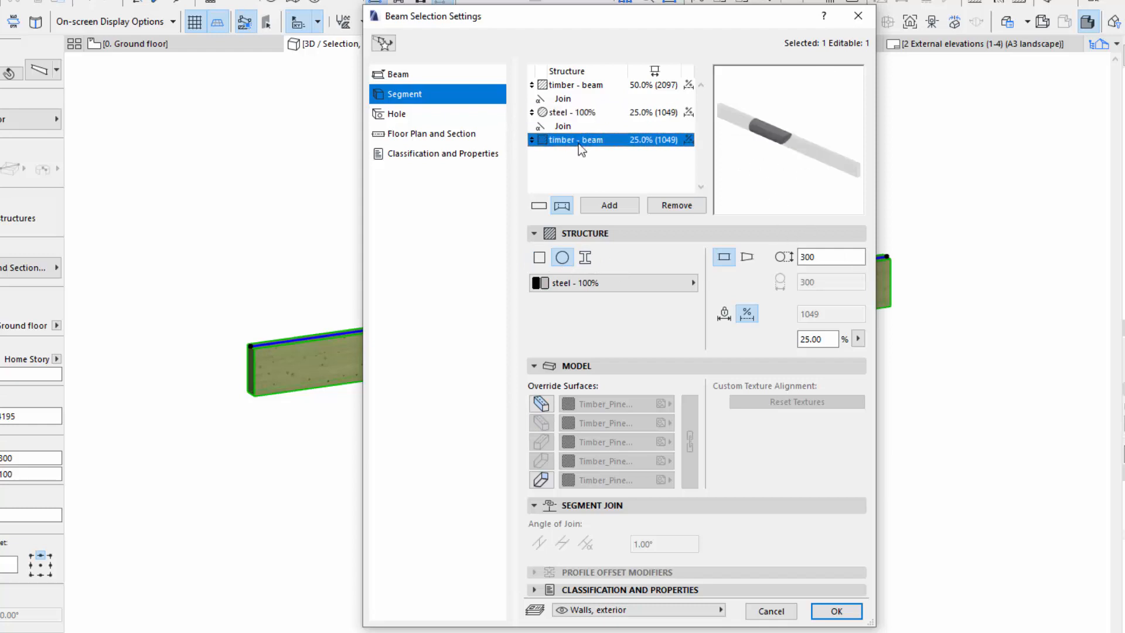
{"action": "left_click", "coordinate": [573, 85]}
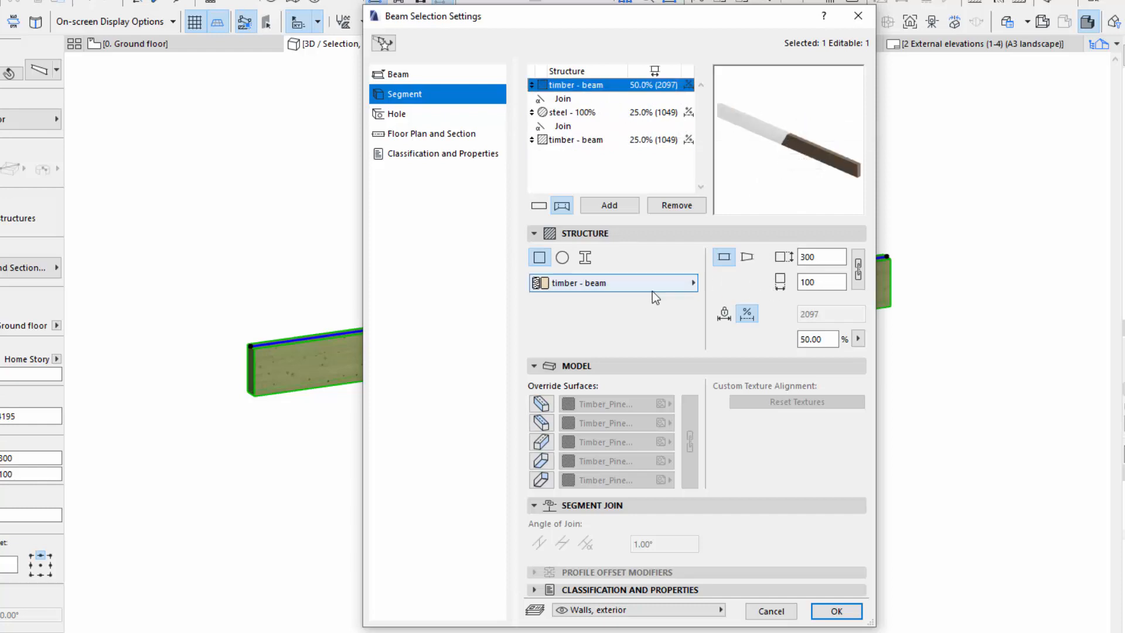
Change the 50% timber - beam segment to a circular, tapered structure with an end diameter of 100.
{"action": "left_click", "coordinate": [562, 257]}
{"action": "left_click", "coordinate": [597, 287]}
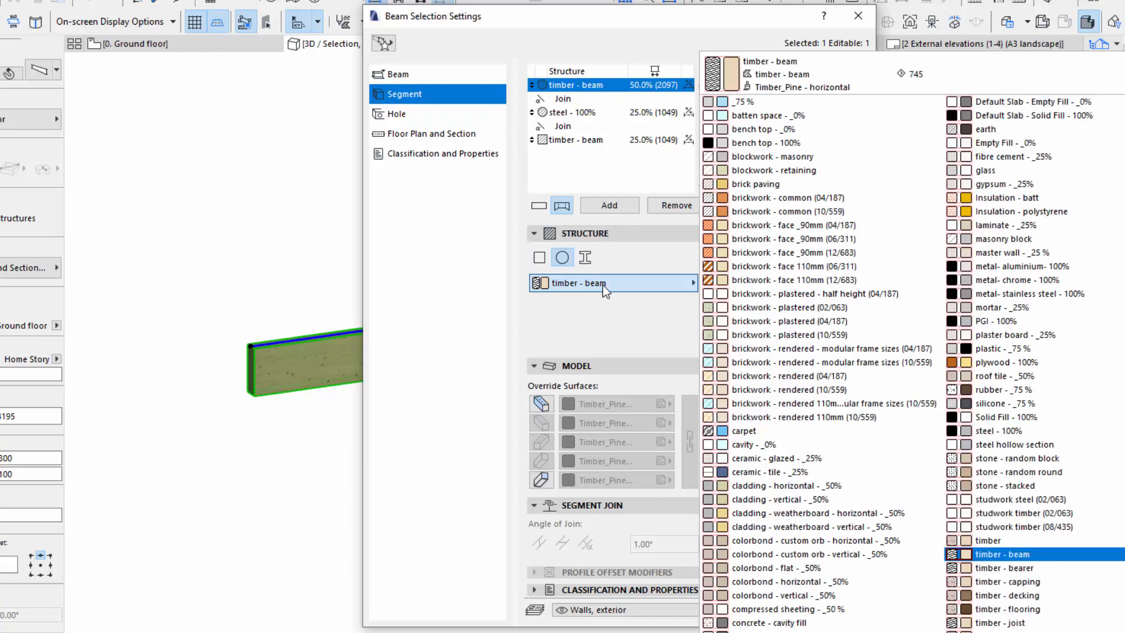
{"action": "left_click", "coordinate": [650, 287]}
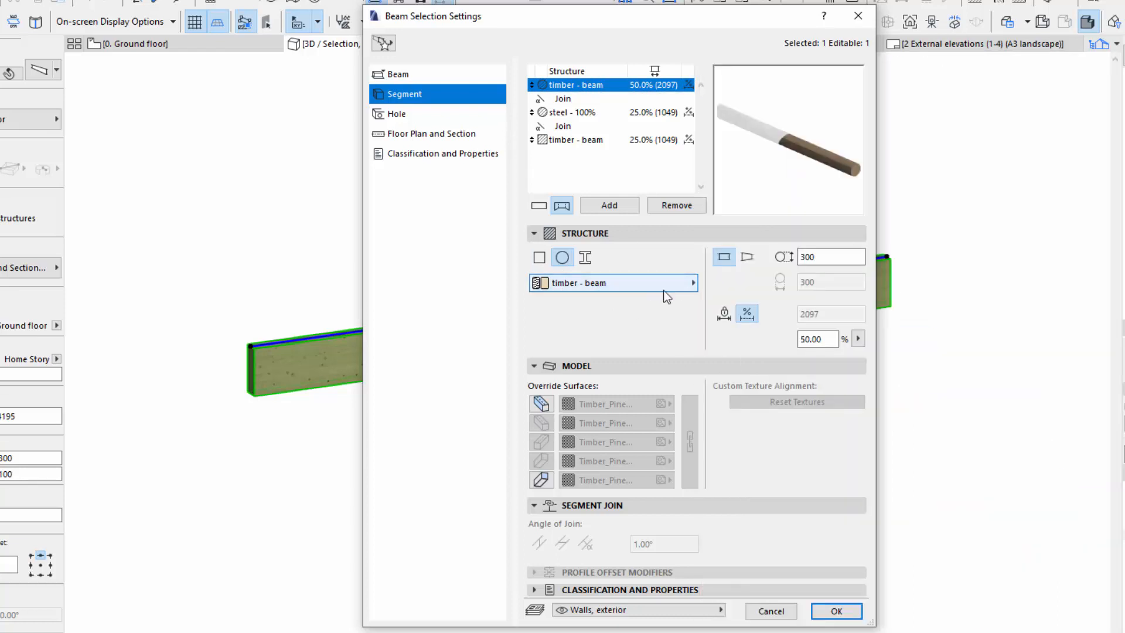
{"action": "left_click", "coordinate": [749, 258]}
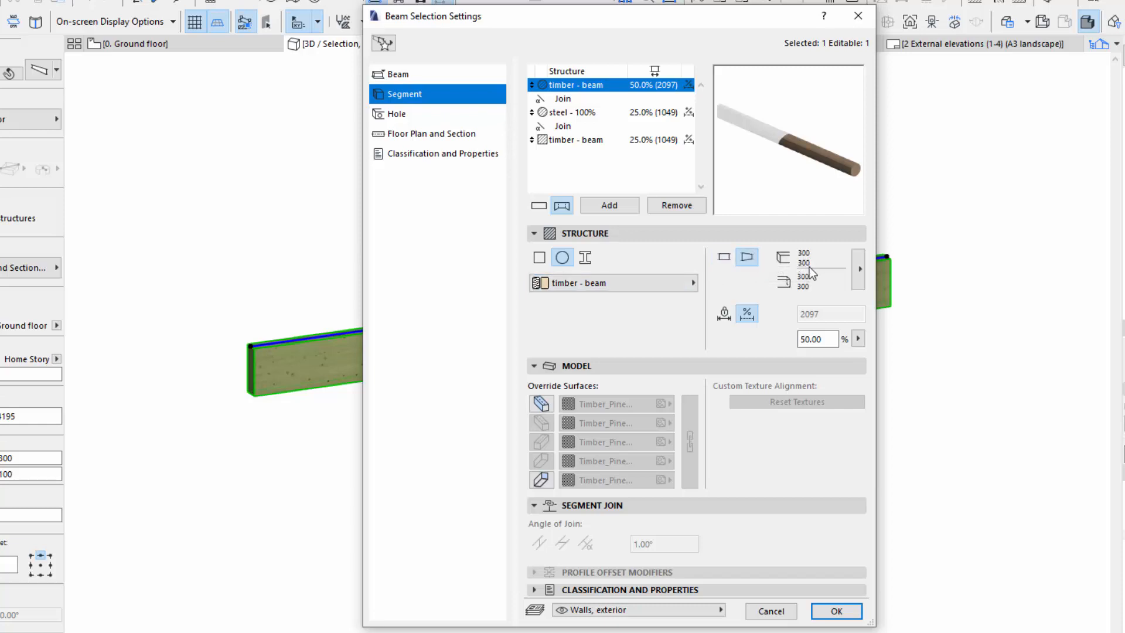
{"action": "left_click", "coordinate": [859, 269]}
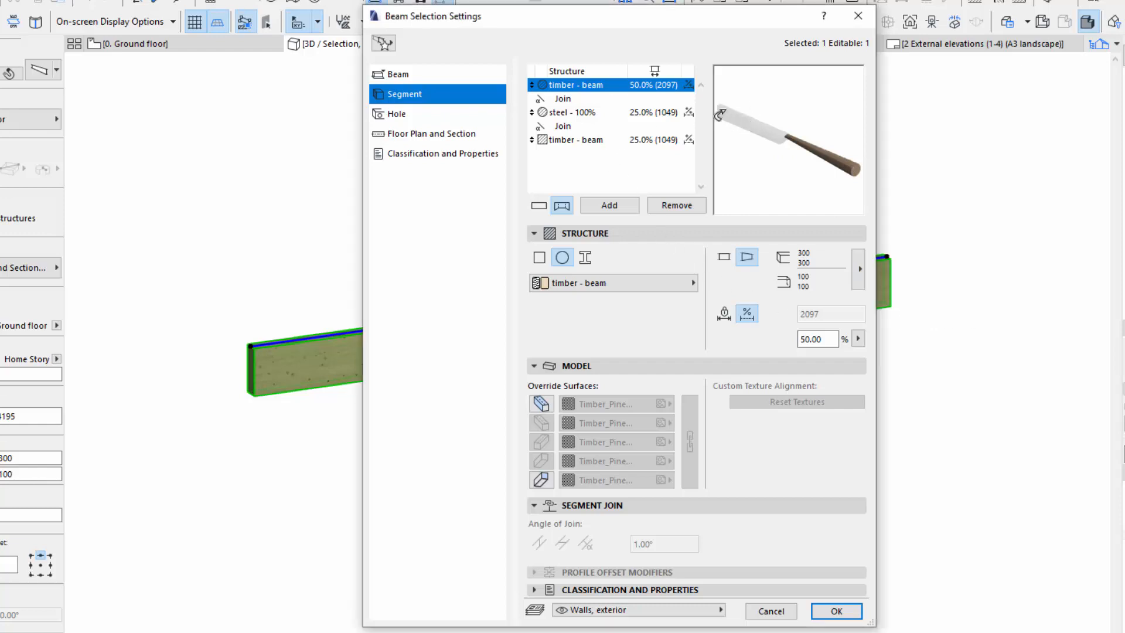
Taper the 25% timber - beam segment to an end height of 150 and end width of 400, and apply the beam settings.
{"action": "left_click", "coordinate": [570, 141]}
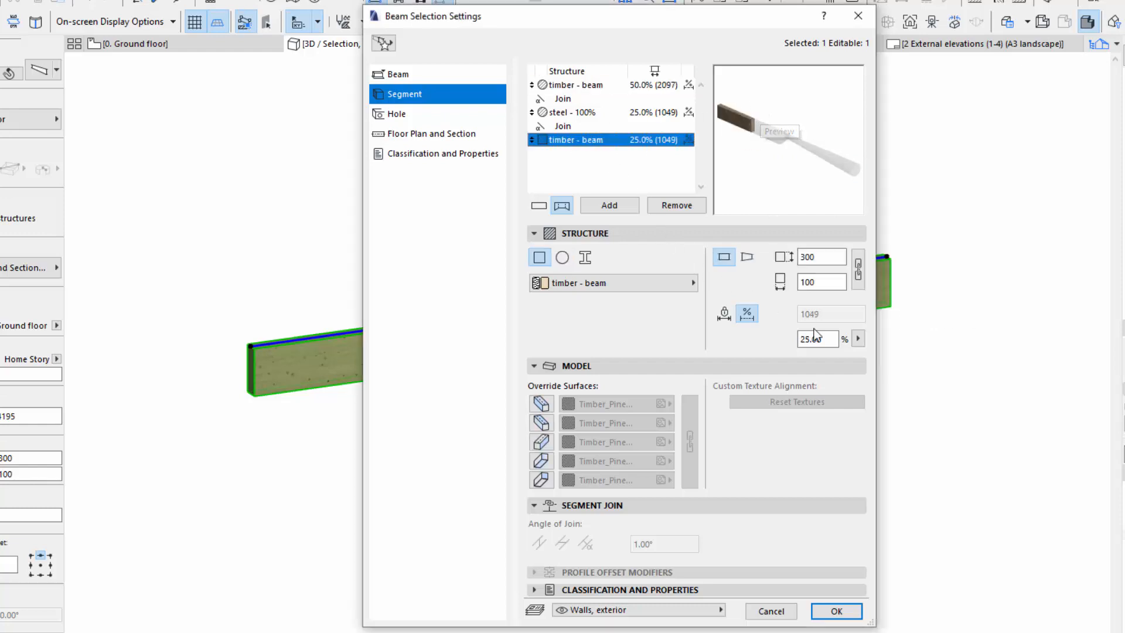
{"action": "left_click", "coordinate": [746, 257]}
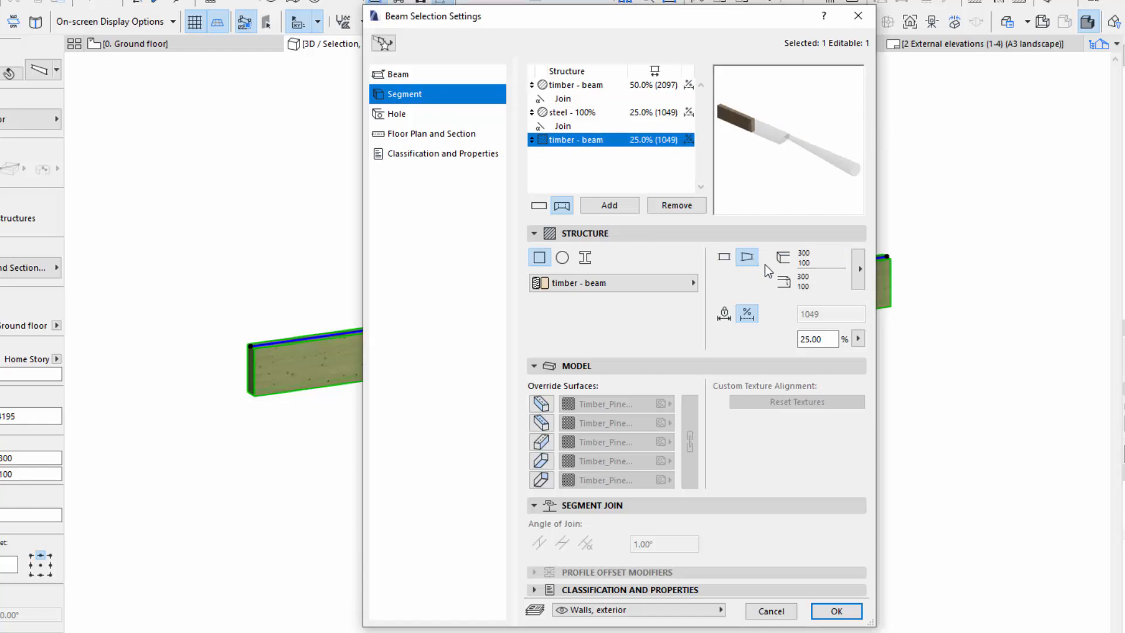
{"action": "left_click", "coordinate": [863, 275]}
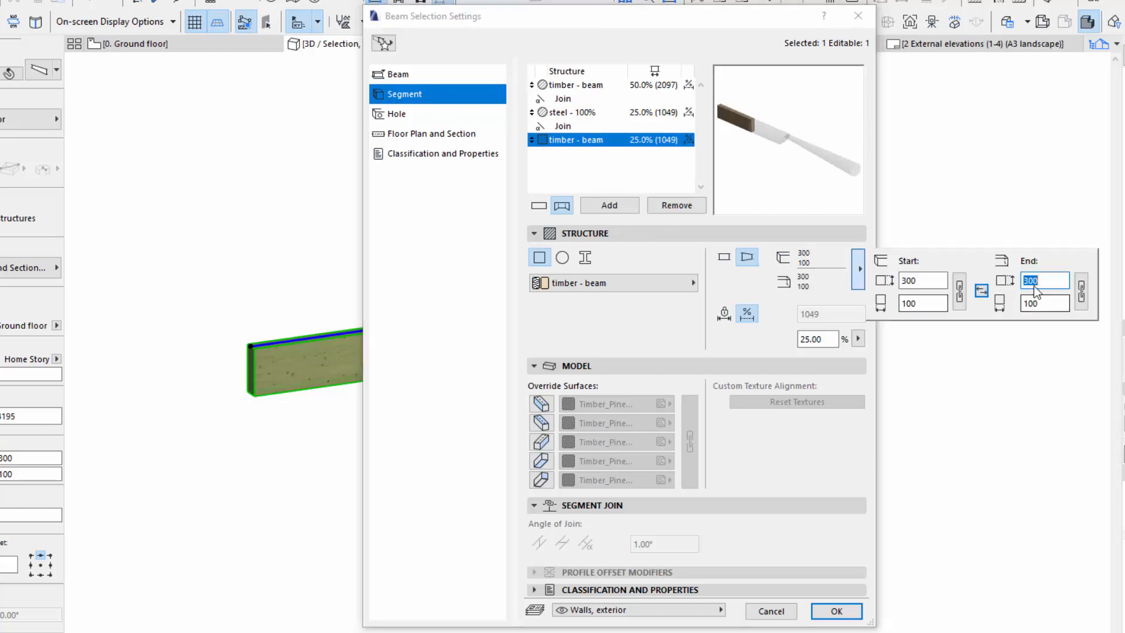
{"action": "key", "text": "Tab"}
{"action": "left_click_drag", "start_coordinate": [1043, 281], "coordinate": [1014, 282]}
{"action": "type", "text": "150"}
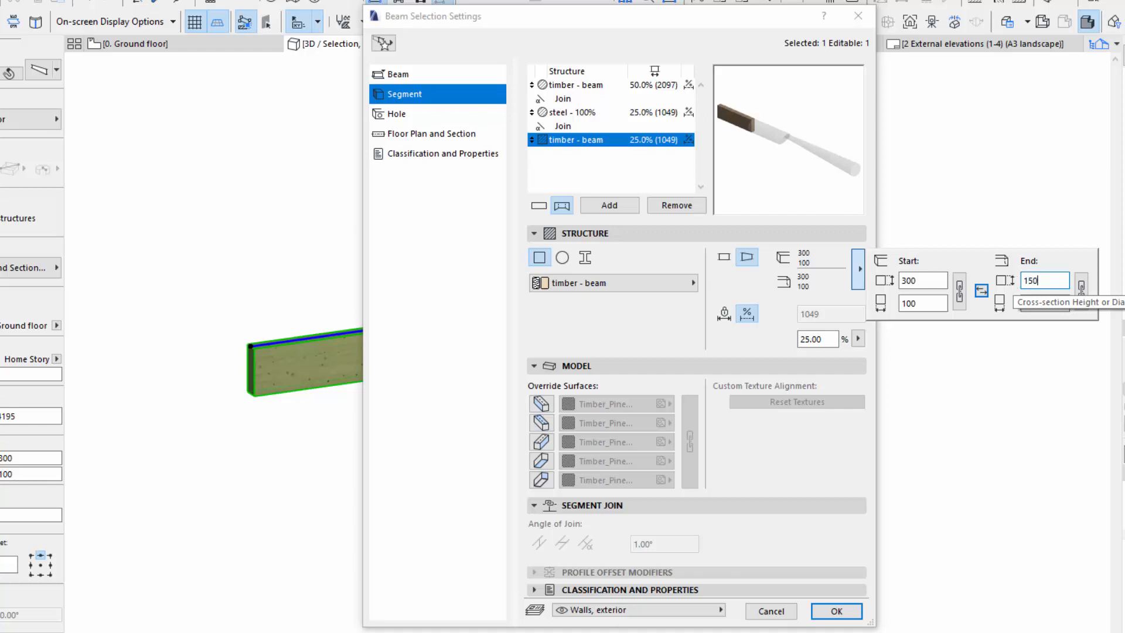
{"action": "key", "text": "Tab"}
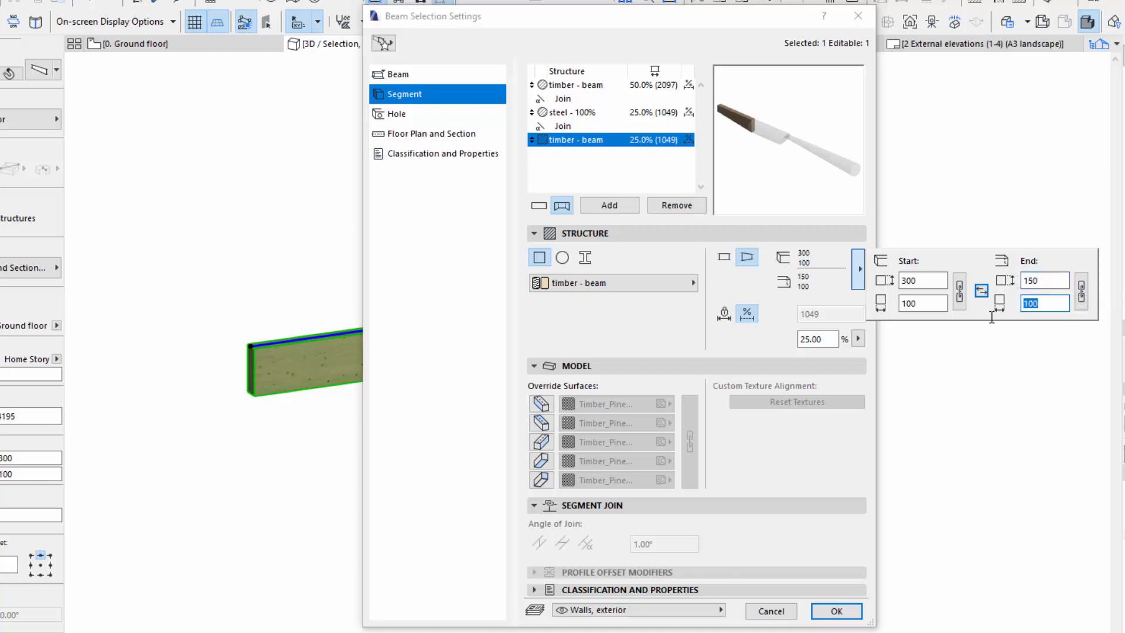
{"action": "type", "text": "400"}
{"action": "left_click", "coordinate": [837, 615]}
{"action": "left_click", "coordinate": [850, 616]}
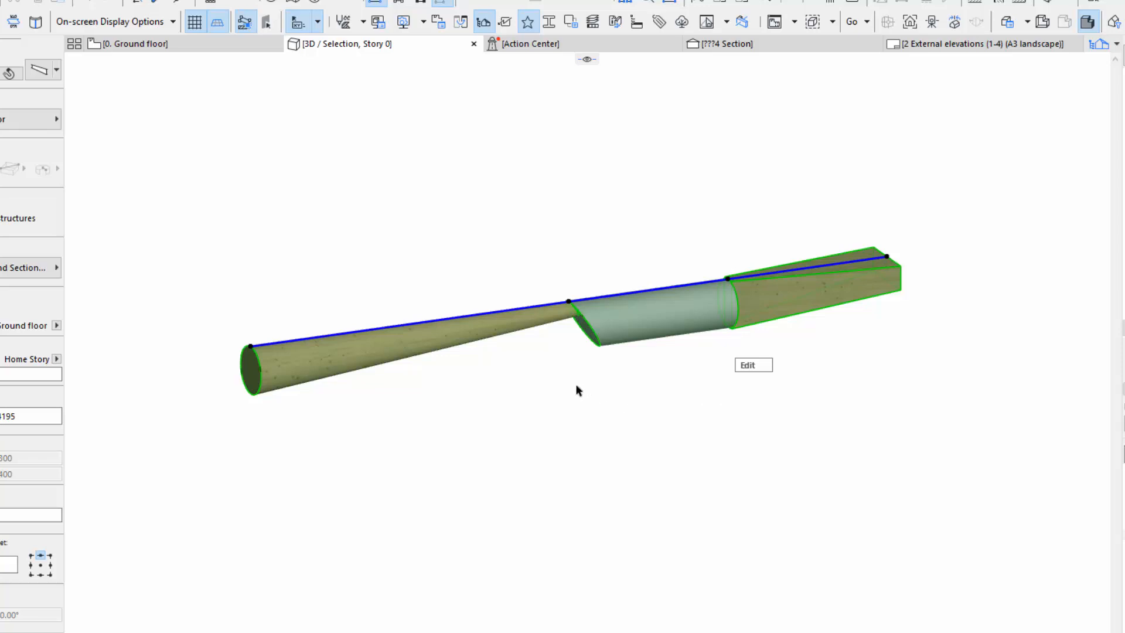
Rotate the join between the round tapered timber segment and the steel segment freehand to about 138°, and inspect the beam from above.
{"action": "middle_click_drag", "start_coordinate": [576, 387], "coordinate": [617, 363], "text": "shift"}
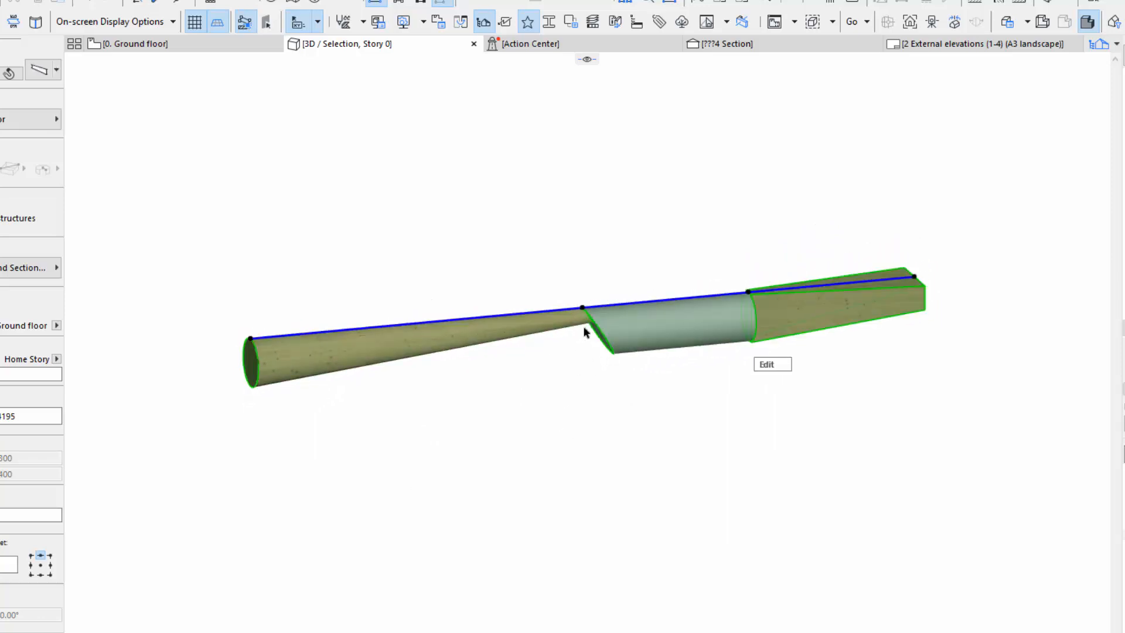
{"action": "scroll", "coordinate": [582, 315], "scroll_direction": "up", "scroll_amount": 4}
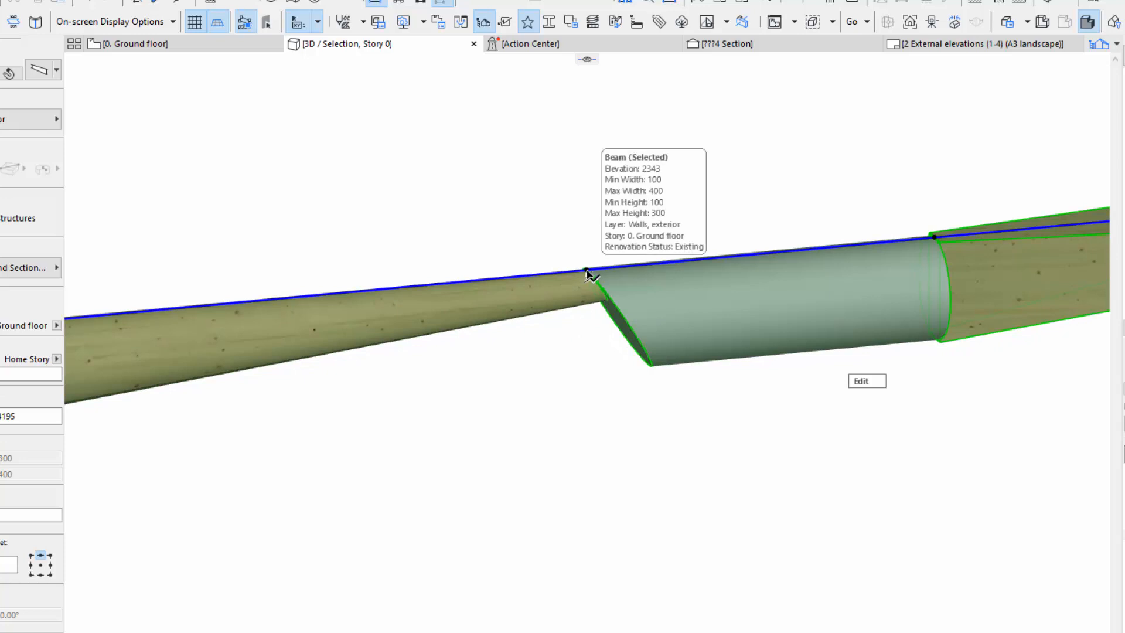
{"action": "left_click", "coordinate": [587, 273]}
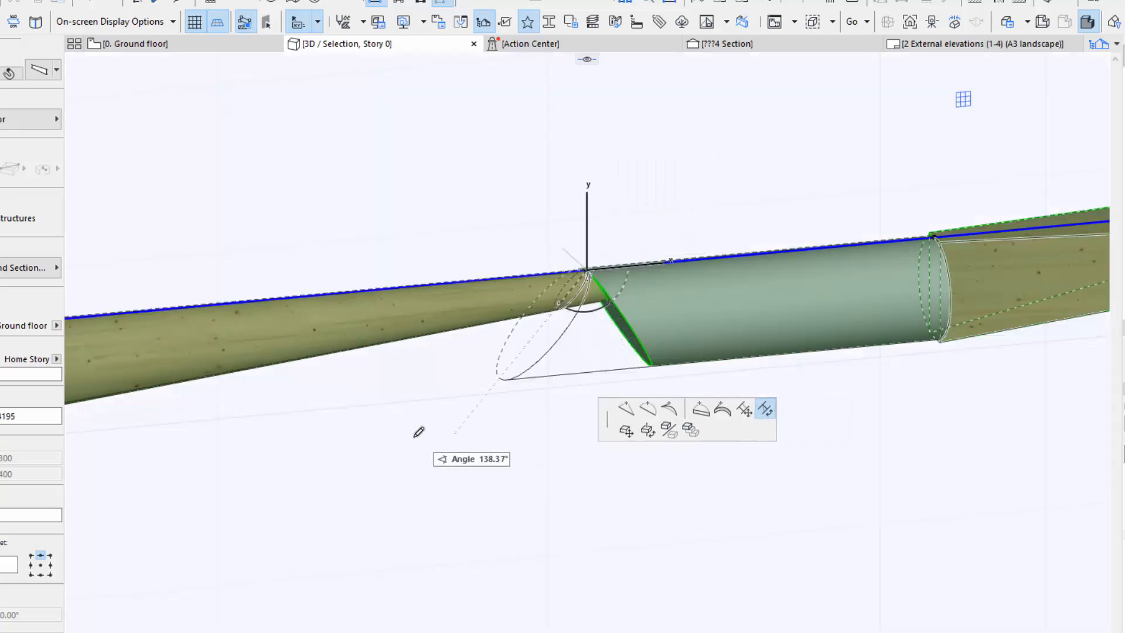
{"action": "left_click", "coordinate": [440, 447]}
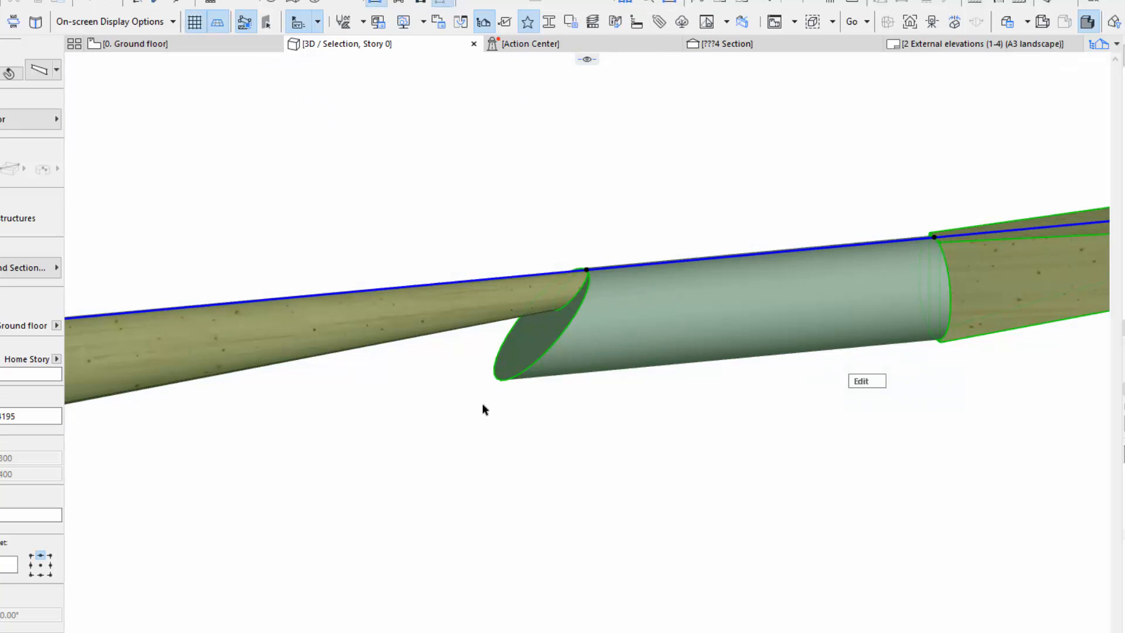
{"action": "middle_click_drag", "start_coordinate": [596, 270], "coordinate": [605, 424], "text": "shift"}
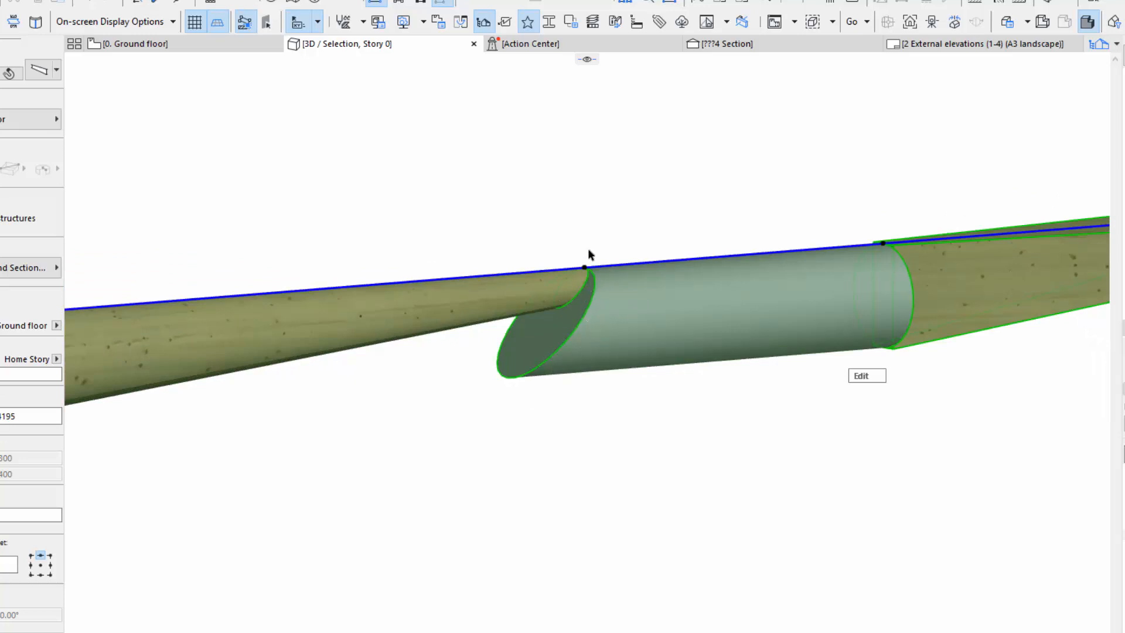
{"action": "scroll", "coordinate": [577, 346], "scroll_direction": "down", "scroll_amount": 3}
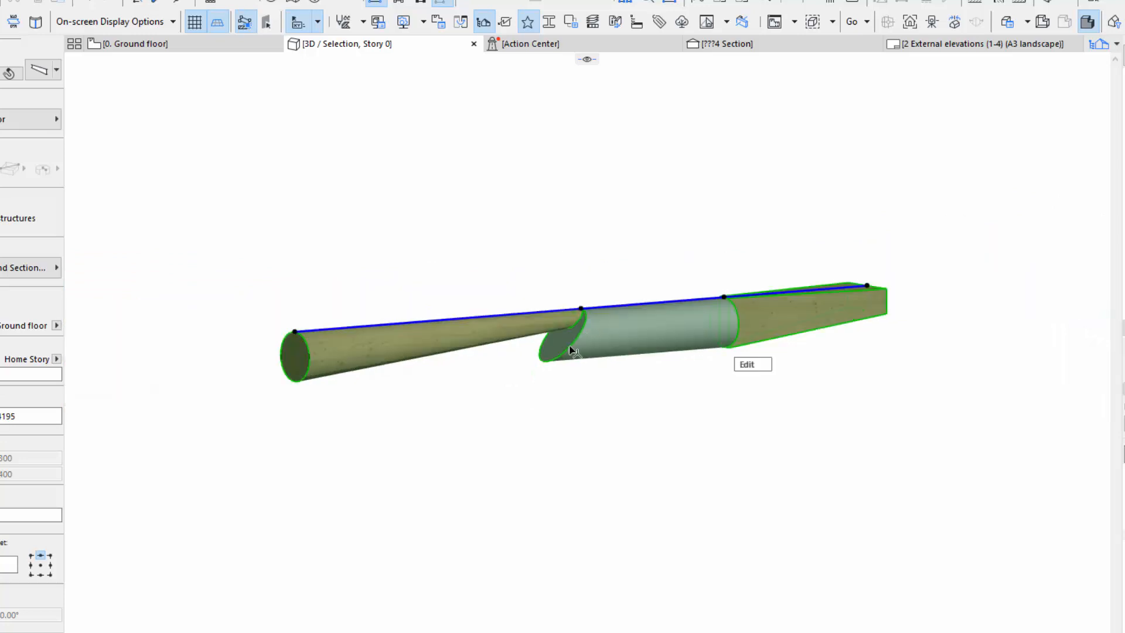
{"action": "middle_click_drag", "start_coordinate": [573, 354], "coordinate": [582, 448], "text": "shift"}
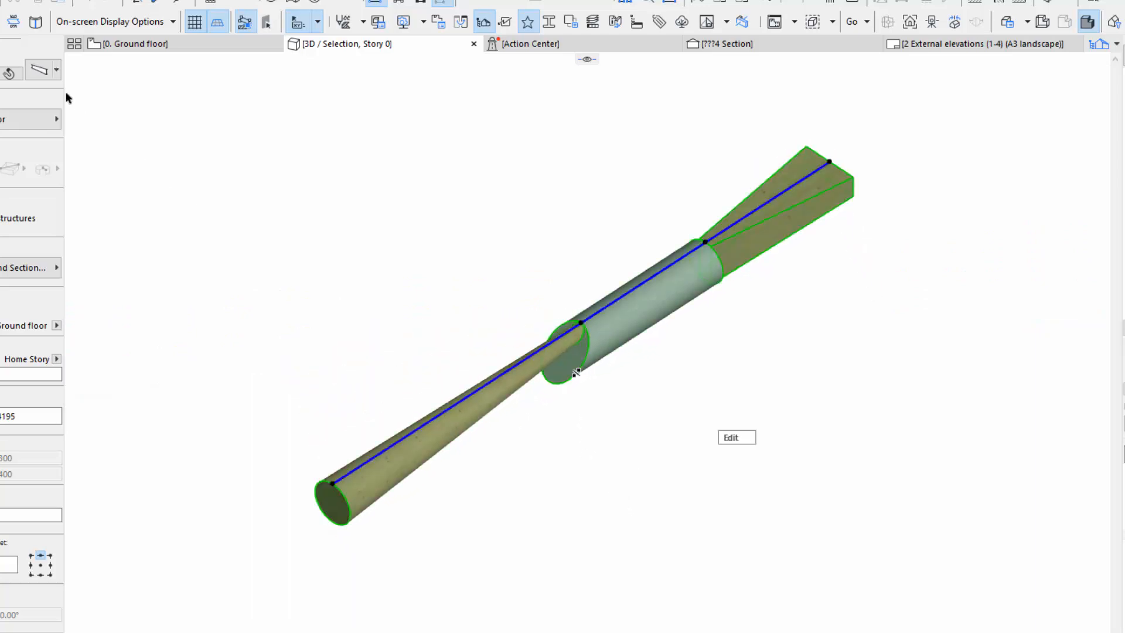
Examine the selected beam's hole settings, floor plan and section display options, building-material favorites and segment settings.
{"action": "key", "text": "ctrl+t"}
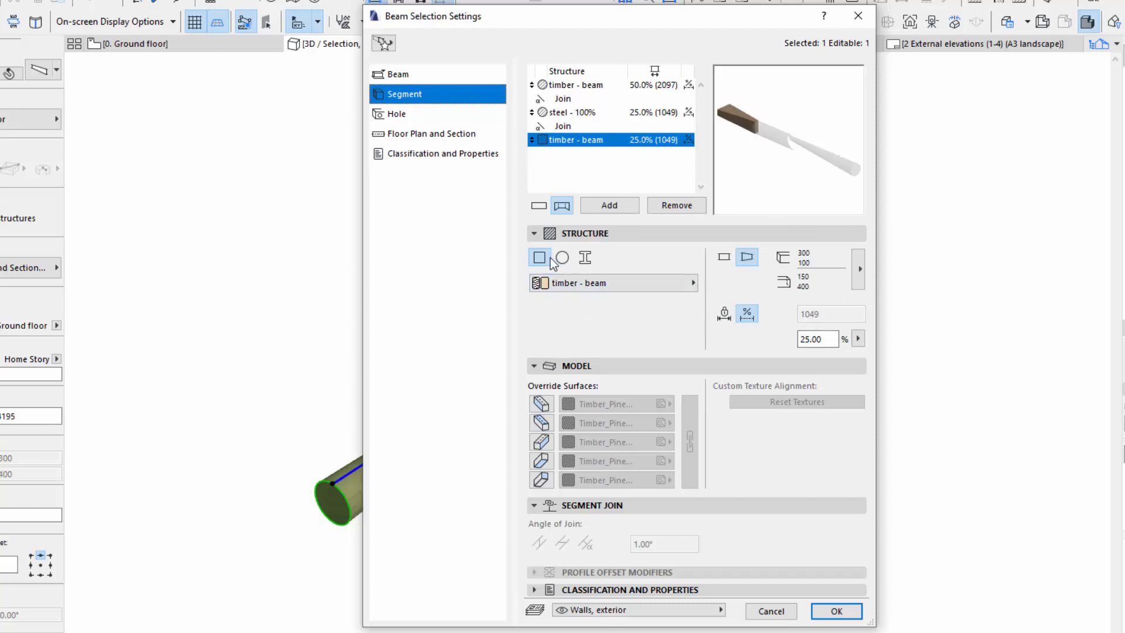
{"action": "left_click", "coordinate": [397, 113]}
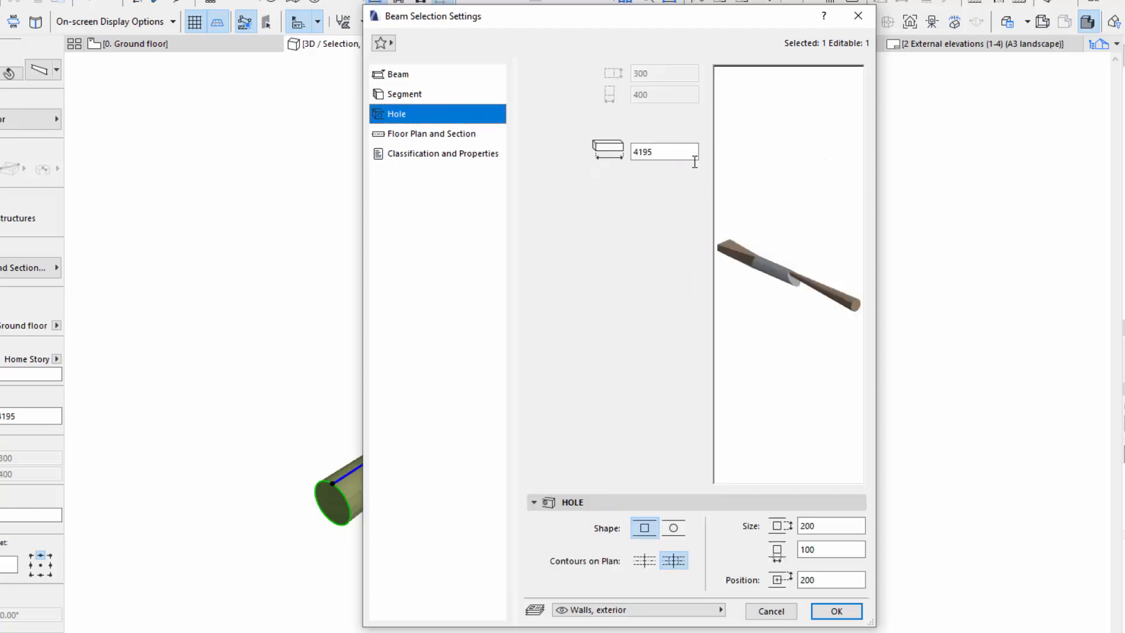
{"action": "left_click", "coordinate": [415, 135]}
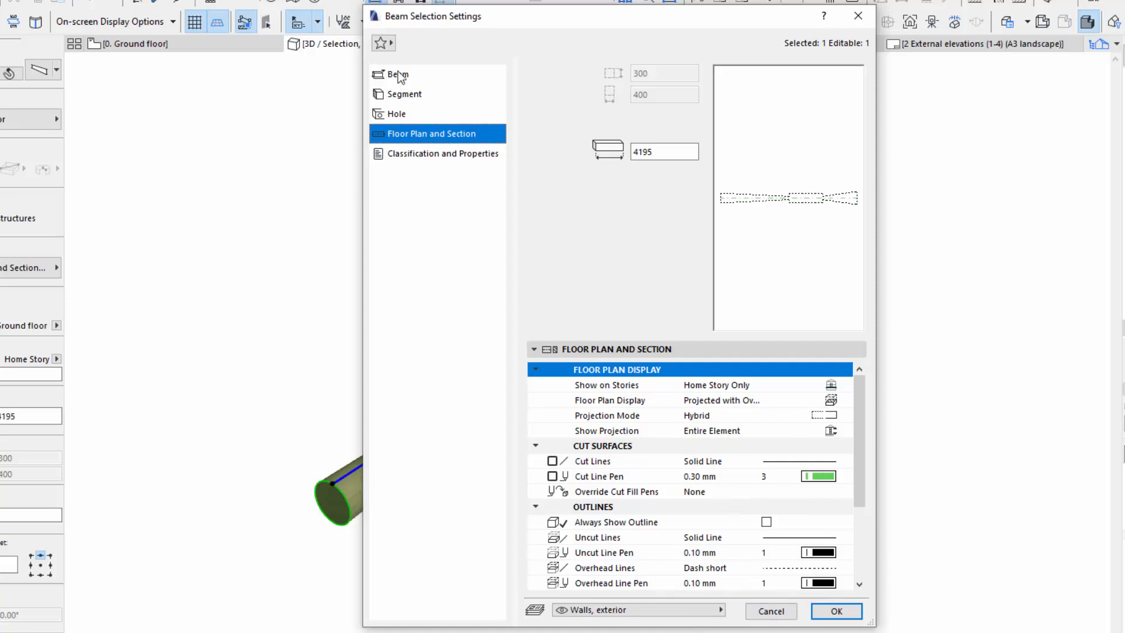
{"action": "left_click", "coordinate": [386, 43]}
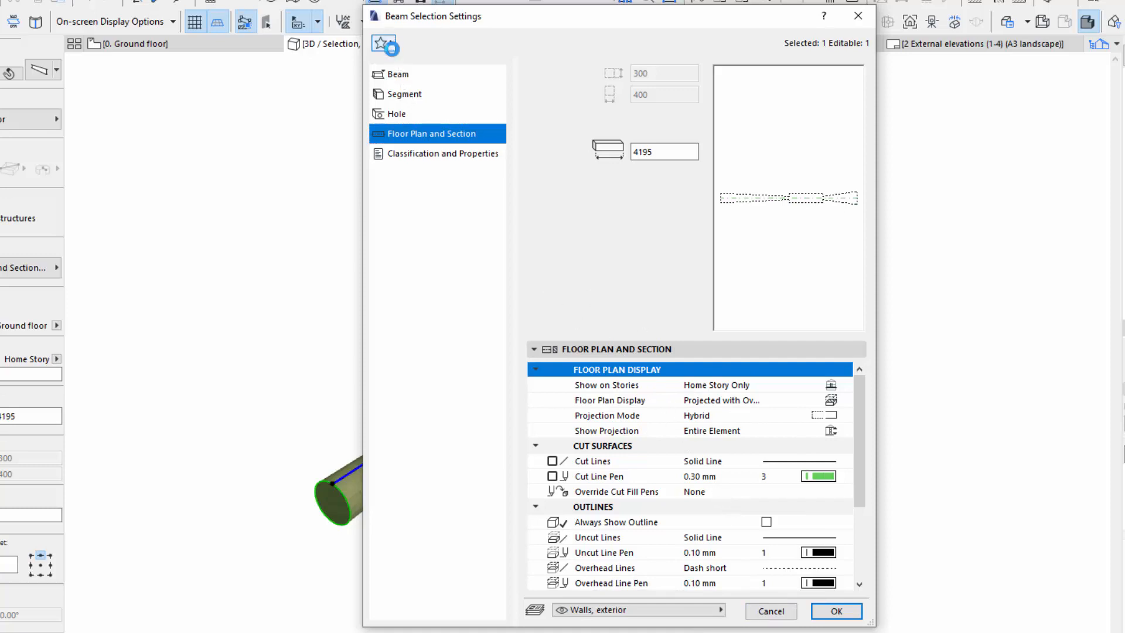
{"action": "left_click", "coordinate": [385, 43]}
{"action": "scroll", "coordinate": [261, 400], "scroll_direction": "down", "scroll_amount": 2}
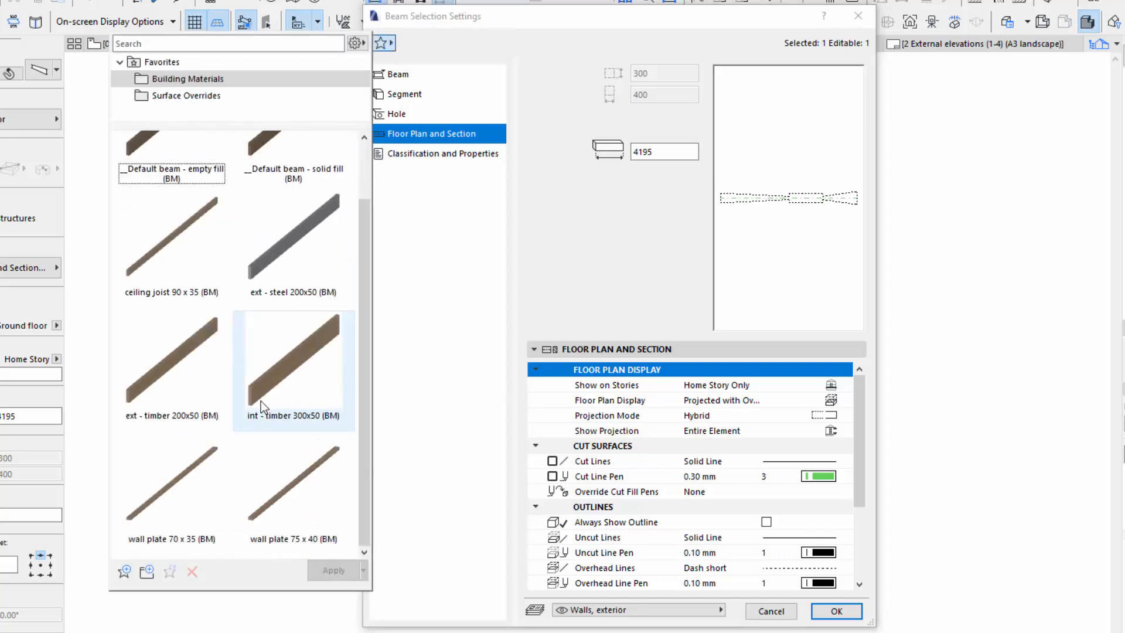
{"action": "scroll", "coordinate": [229, 338], "scroll_direction": "up", "scroll_amount": 2}
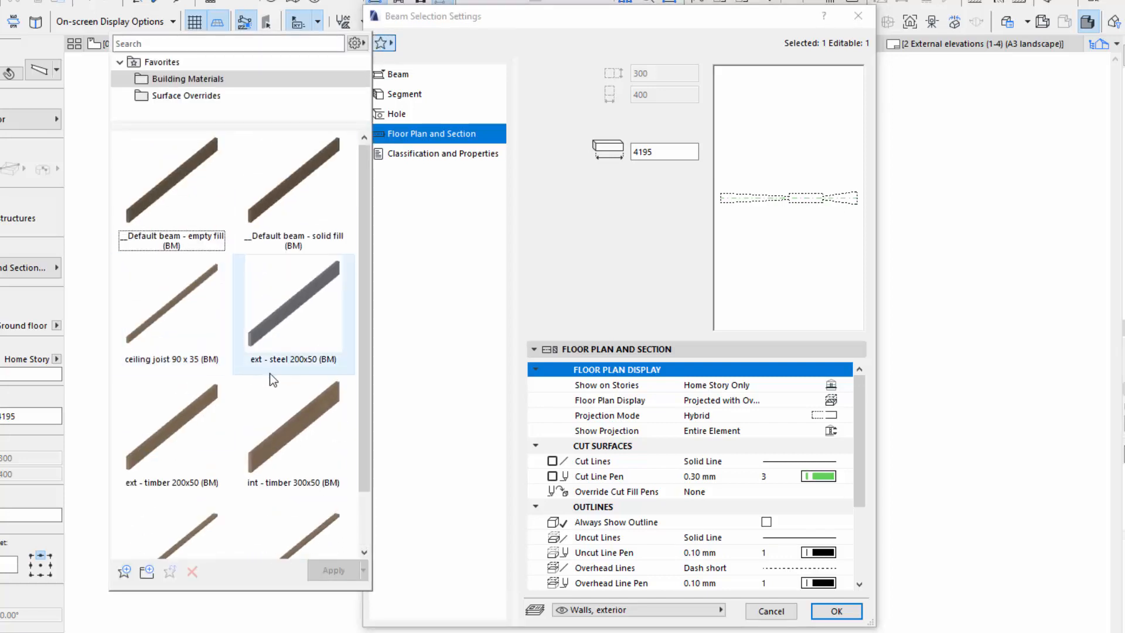
{"action": "left_click", "coordinate": [403, 88]}
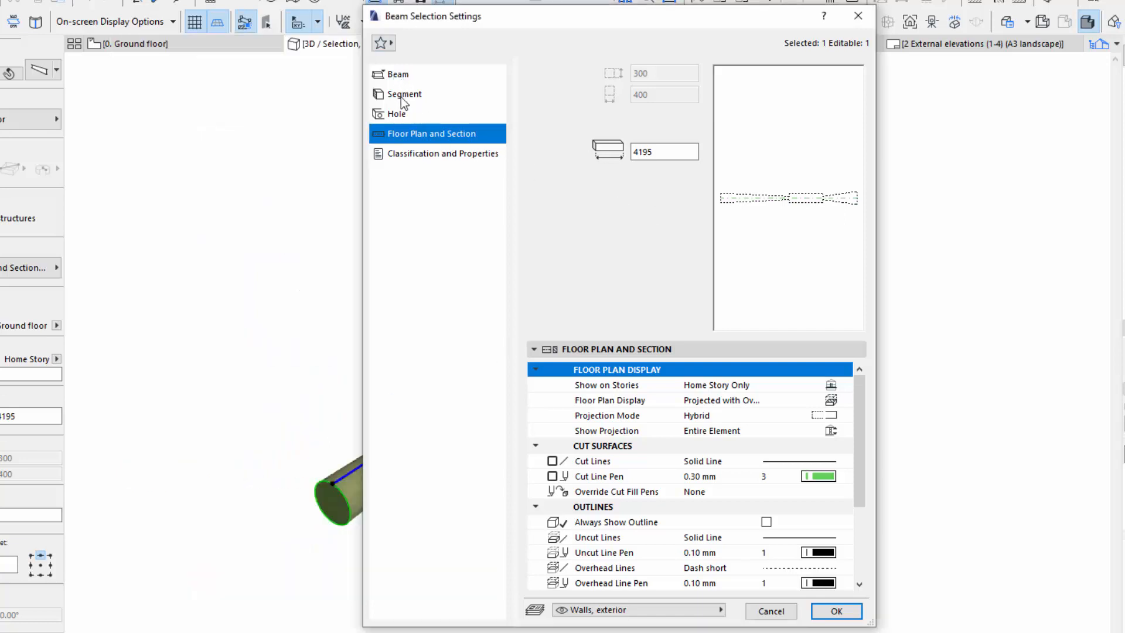
{"action": "left_click", "coordinate": [405, 95]}
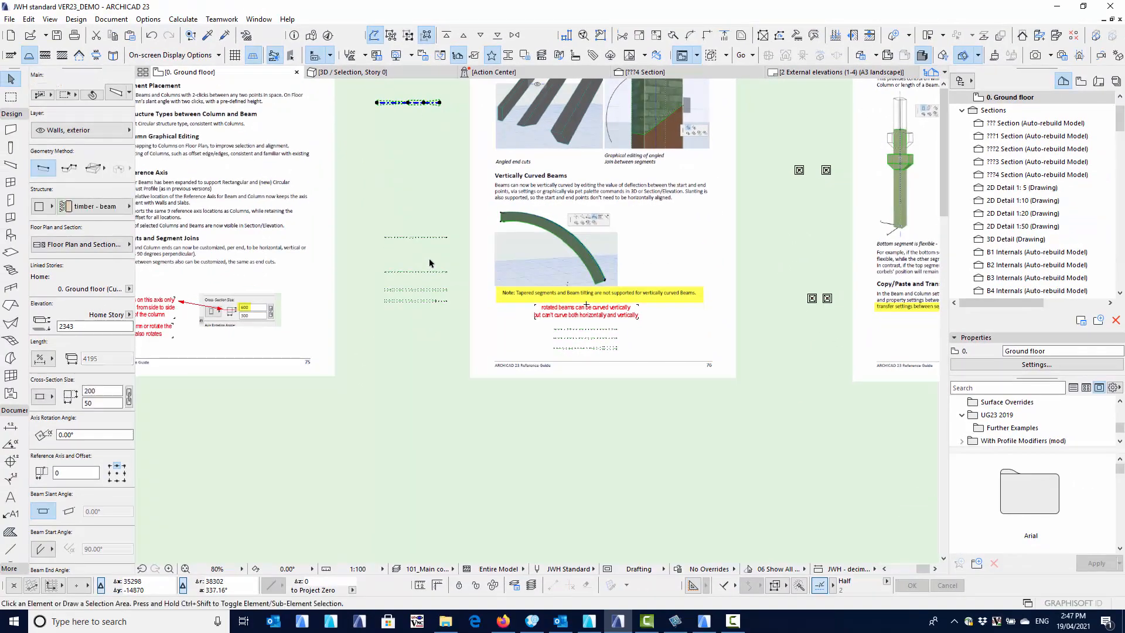
Show only the single beam beside the Vertically Curved Beams text on the ground floor plan in 3D, viewed from the side.
{"action": "middle_click_drag", "start_coordinate": [412, 262], "coordinate": [435, 272]}
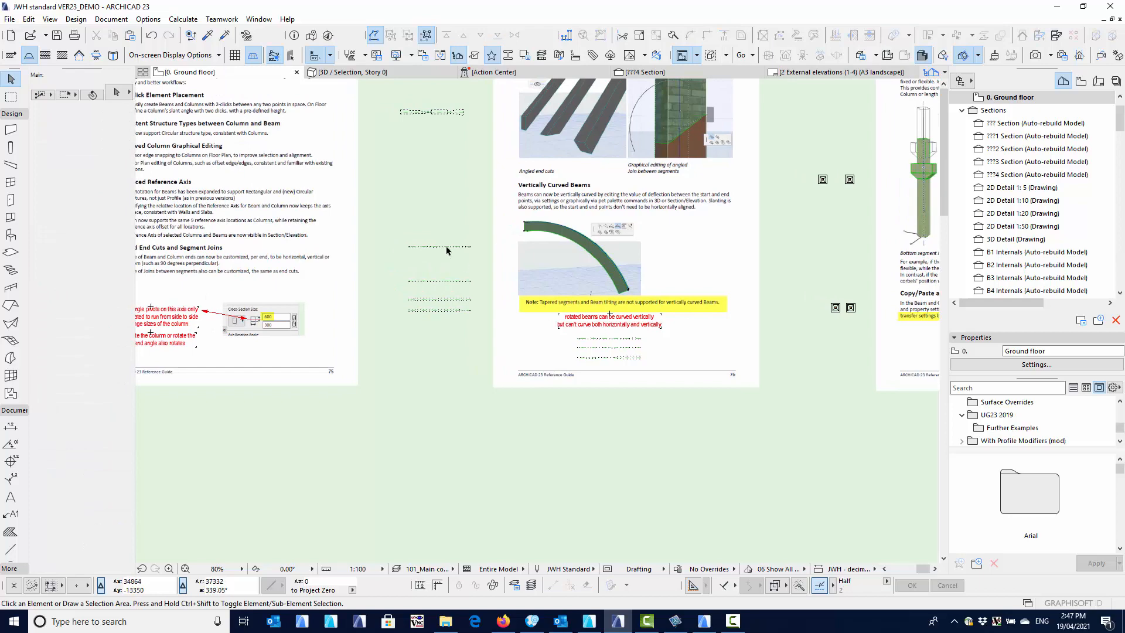
{"action": "left_click", "coordinate": [447, 247]}
{"action": "right_click", "coordinate": [446, 265]}
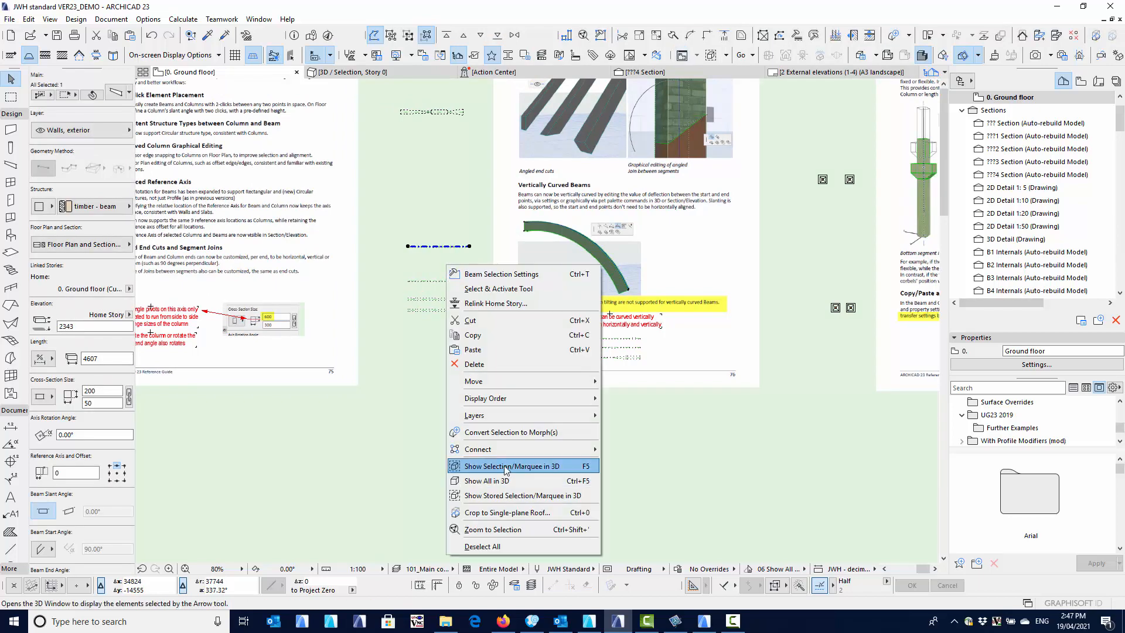
{"action": "left_click", "coordinate": [505, 467]}
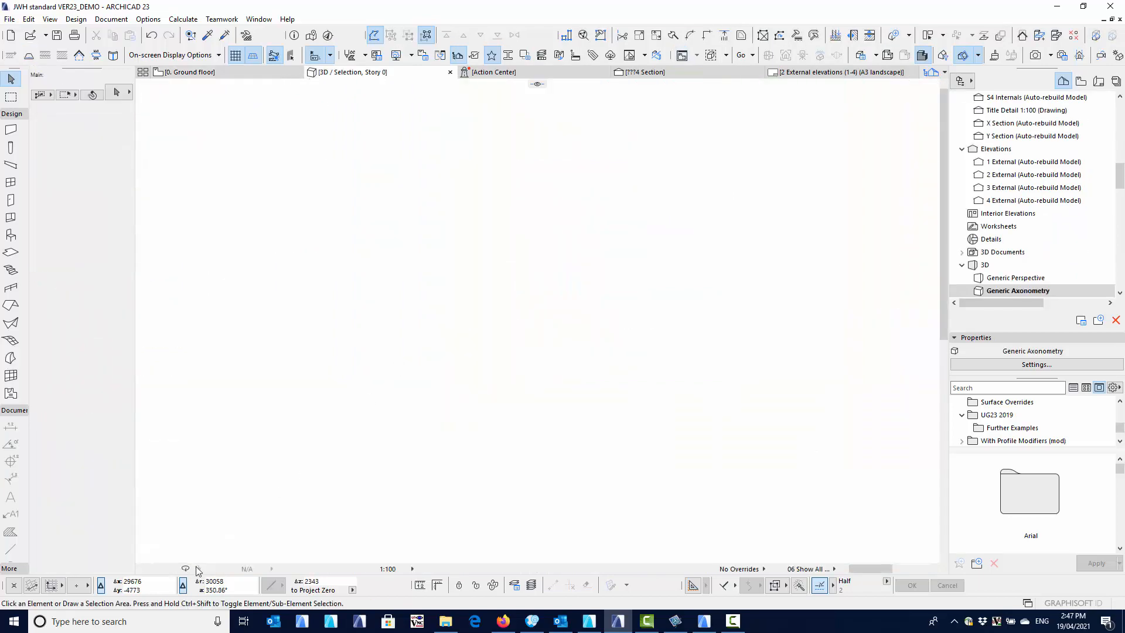
{"action": "scroll", "coordinate": [465, 337], "scroll_direction": "down", "scroll_amount": 4}
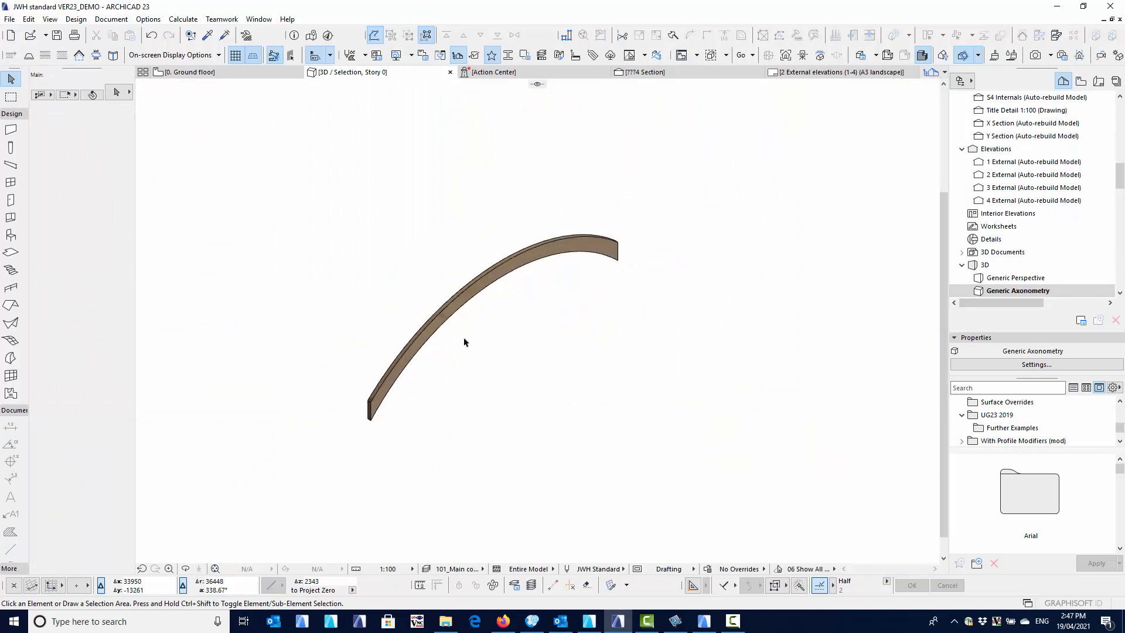
{"action": "middle_click_drag", "start_coordinate": [495, 371], "coordinate": [493, 284], "text": "shift"}
Edit the arched beam's vertical curve freehand so it sags below its endpoints, and return to the ground floor plan.
{"action": "left_click", "coordinate": [498, 285]}
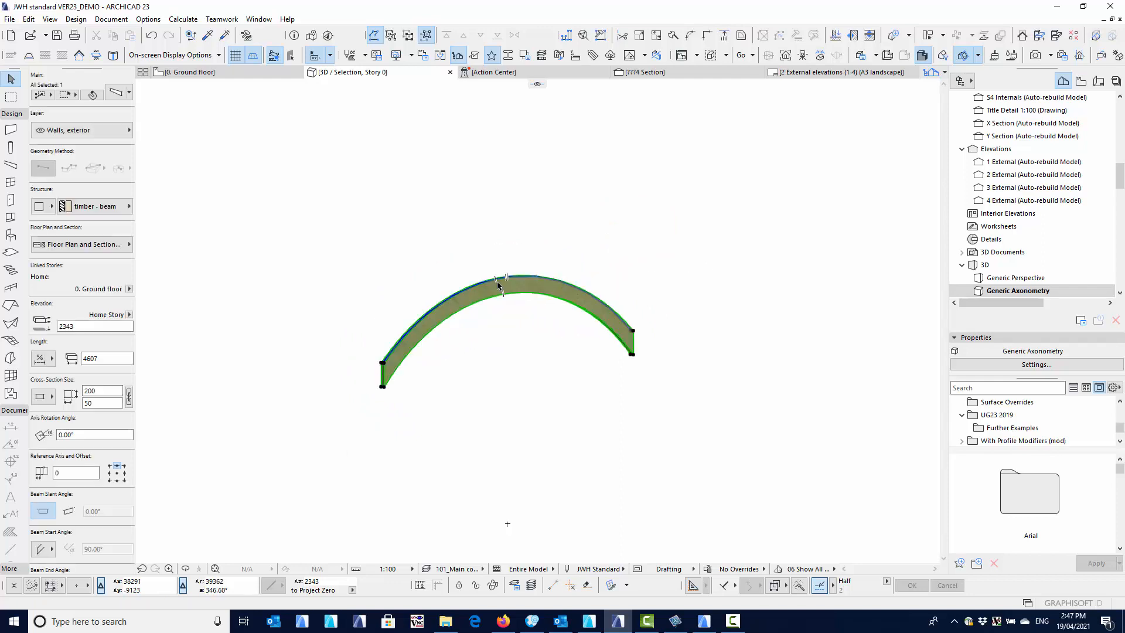
{"action": "left_click", "coordinate": [503, 282]}
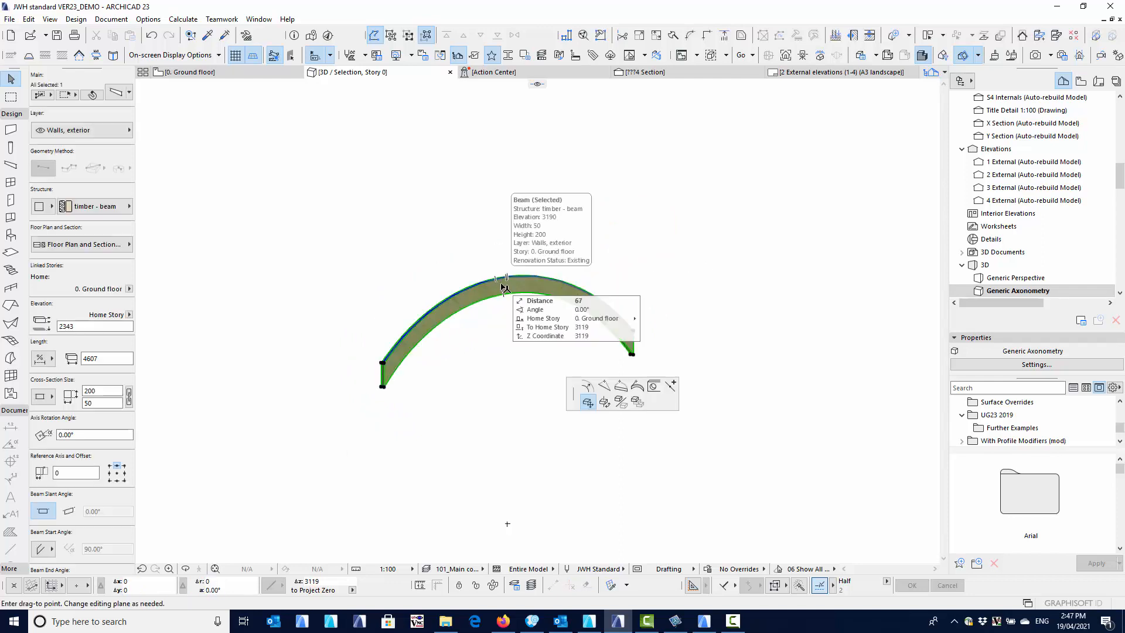
{"action": "left_click", "coordinate": [588, 385]}
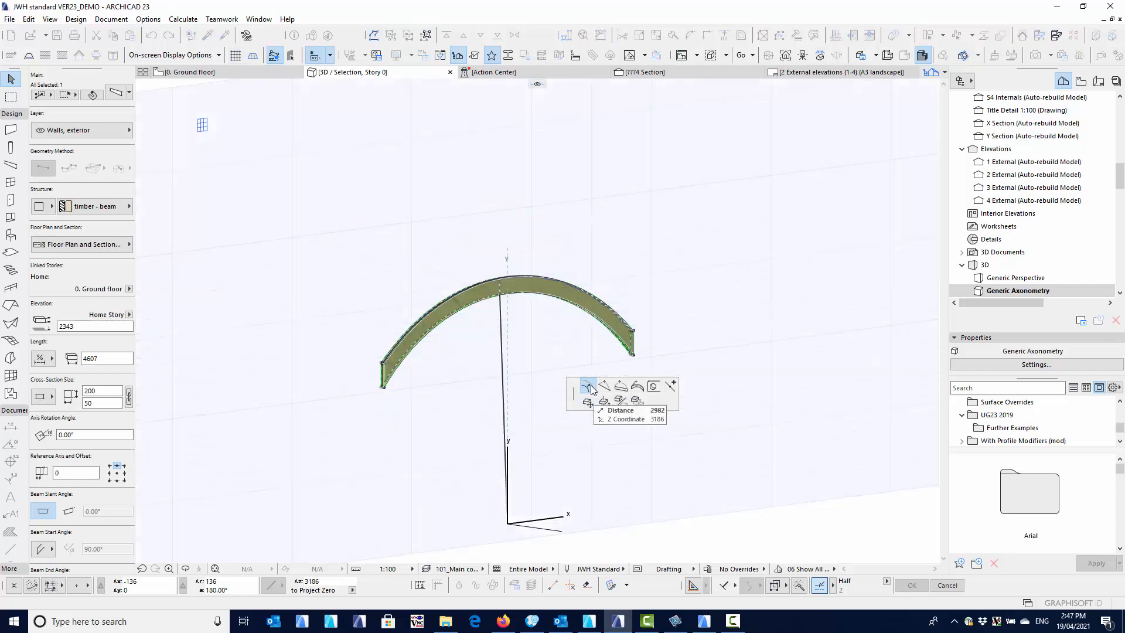
{"action": "left_click", "coordinate": [622, 388]}
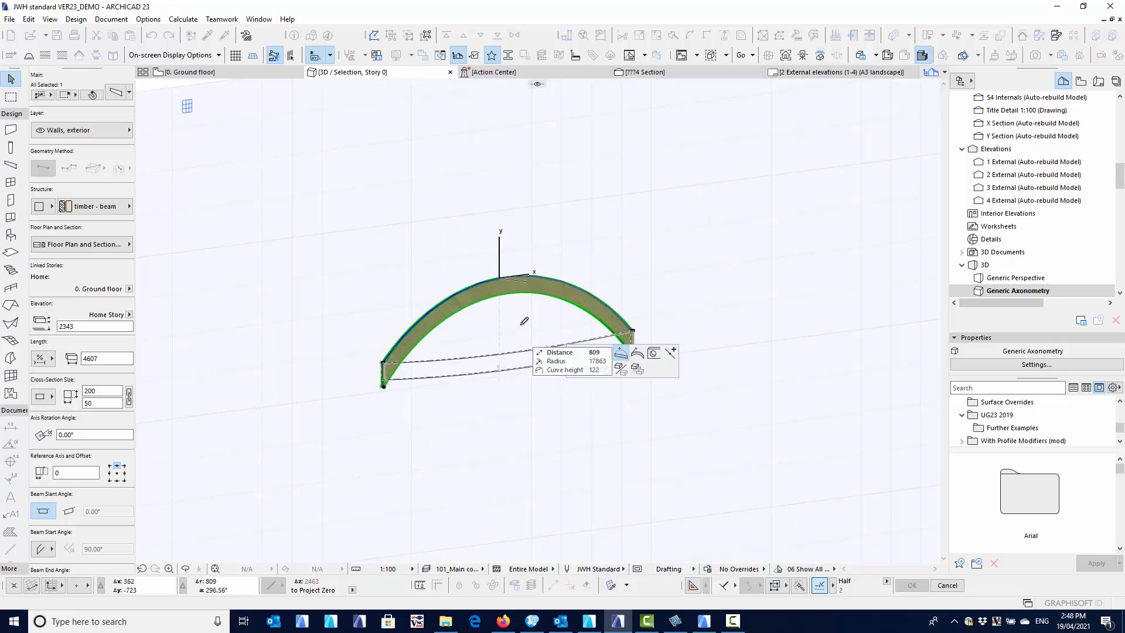
{"action": "left_click", "coordinate": [529, 371]}
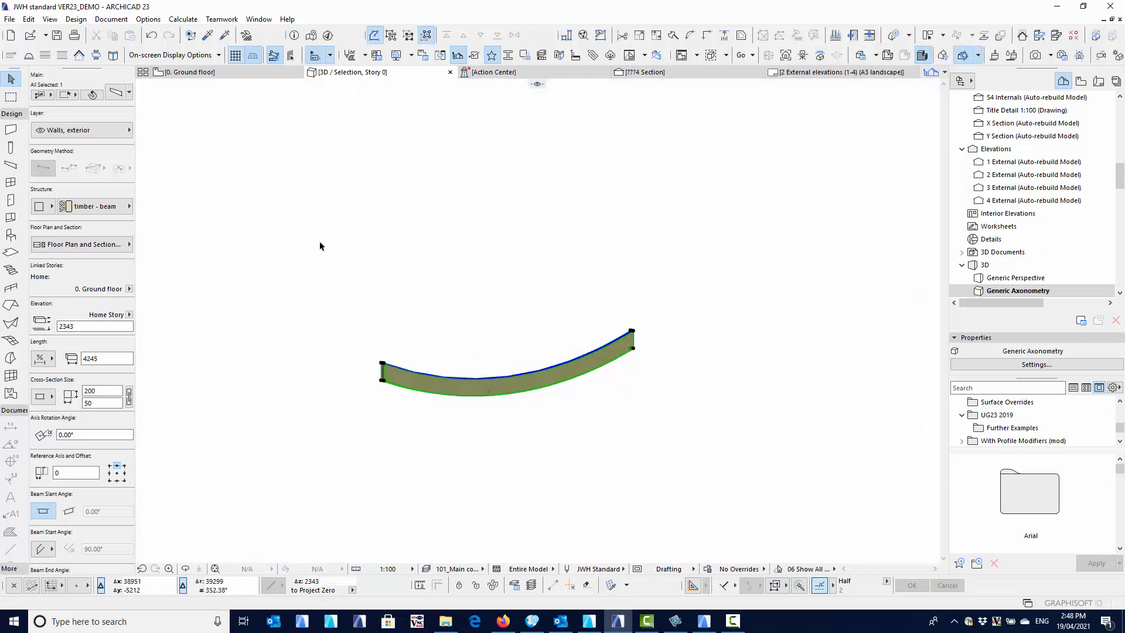
{"action": "left_click", "coordinate": [189, 73]}
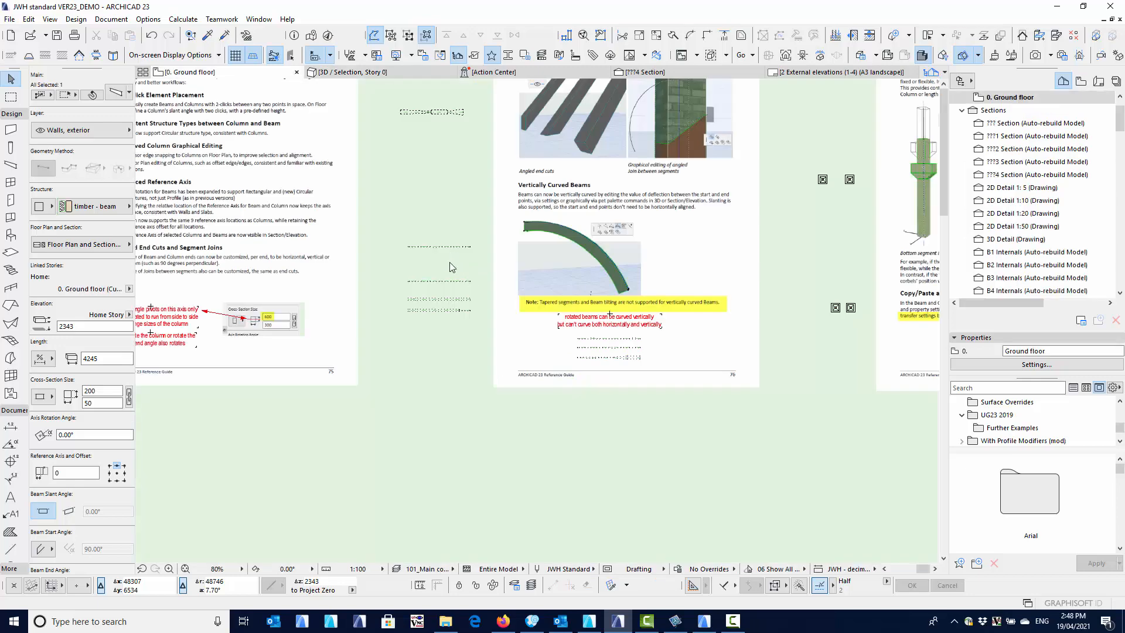
Check which graphical edits are available for the vertically curved beam on the ground floor plan, without moving it.
{"action": "scroll", "coordinate": [438, 254], "scroll_direction": "up", "scroll_amount": 4}
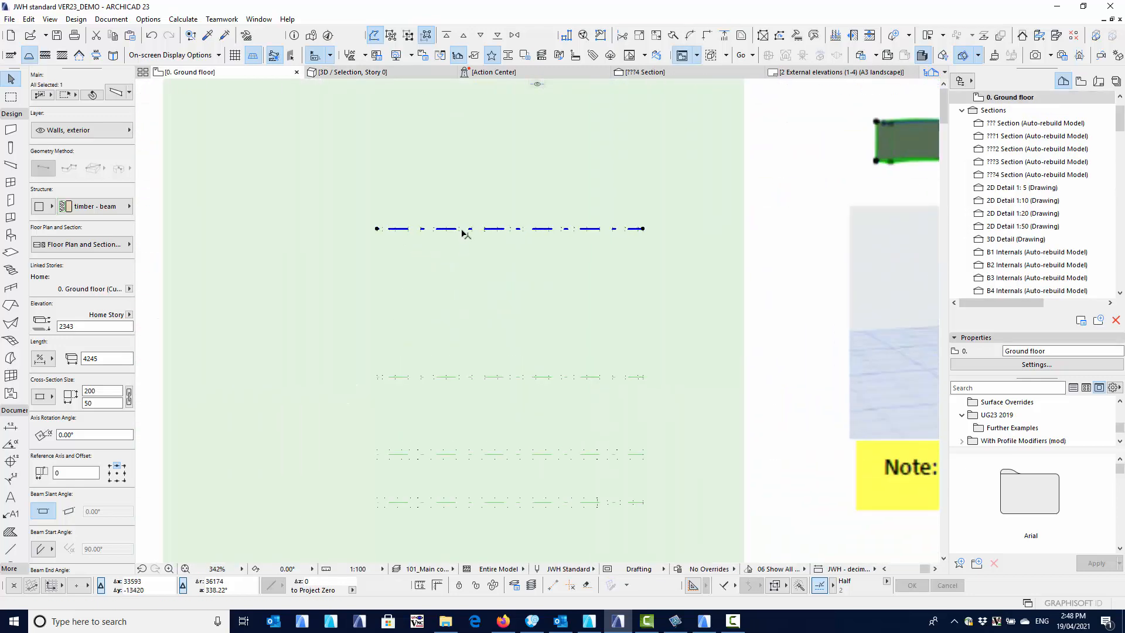
{"action": "left_click", "coordinate": [465, 229]}
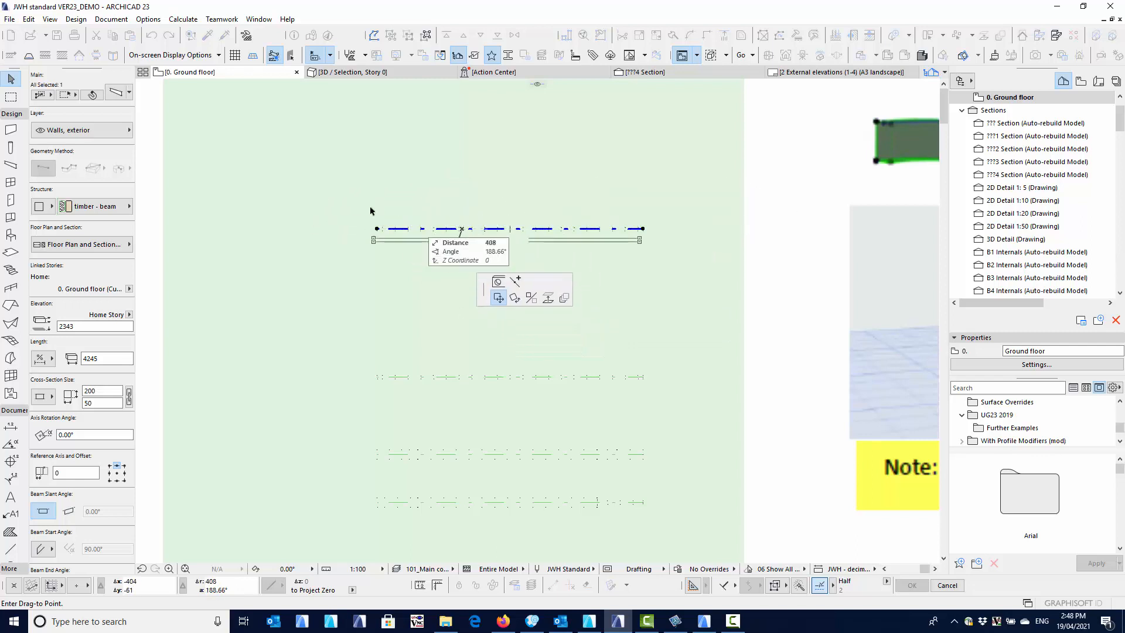
{"action": "right_click", "coordinate": [435, 258]}
{"action": "left_click", "coordinate": [463, 394]}
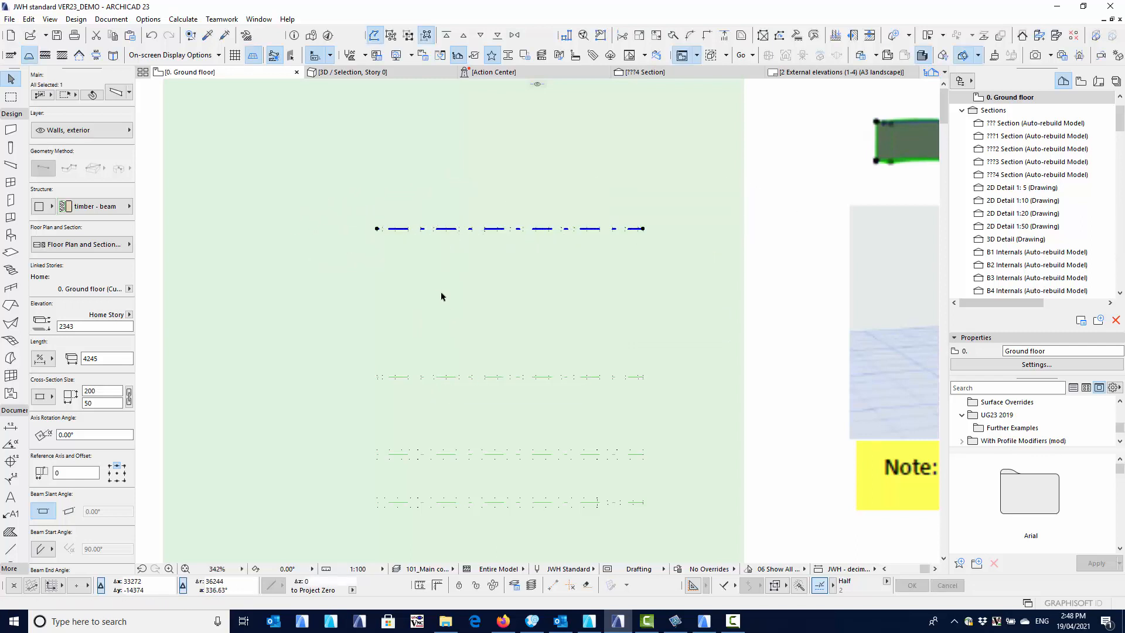
Curve the next straight timber beam horizontally into an arc about 4557 mm long and show only that beam in 3D.
{"action": "left_click", "coordinate": [449, 378]}
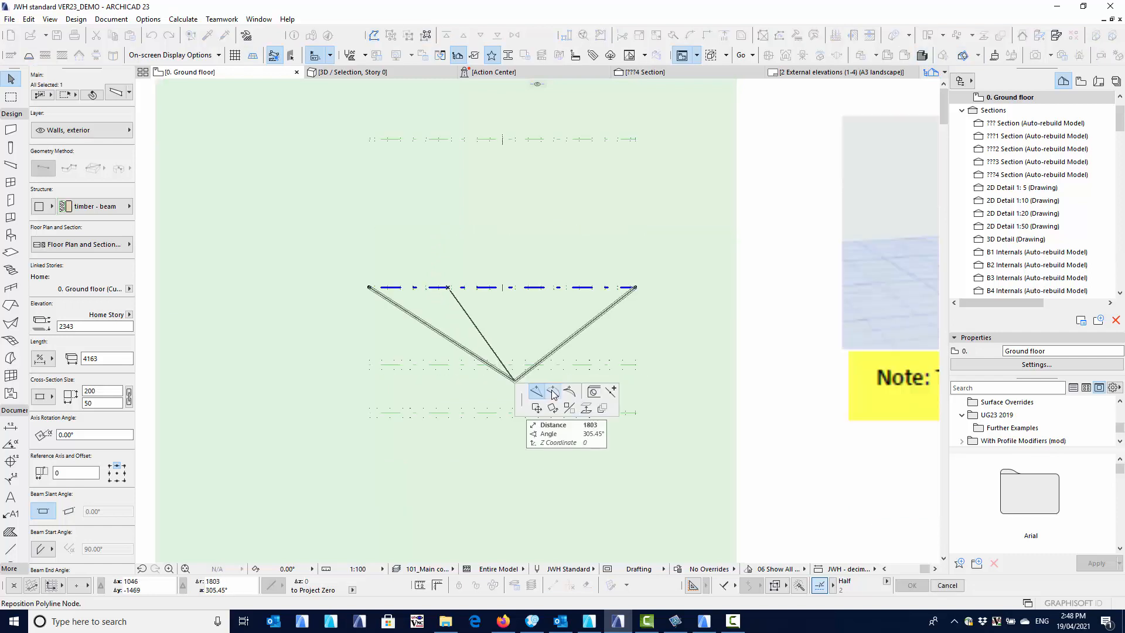
{"action": "left_click", "coordinate": [553, 391]}
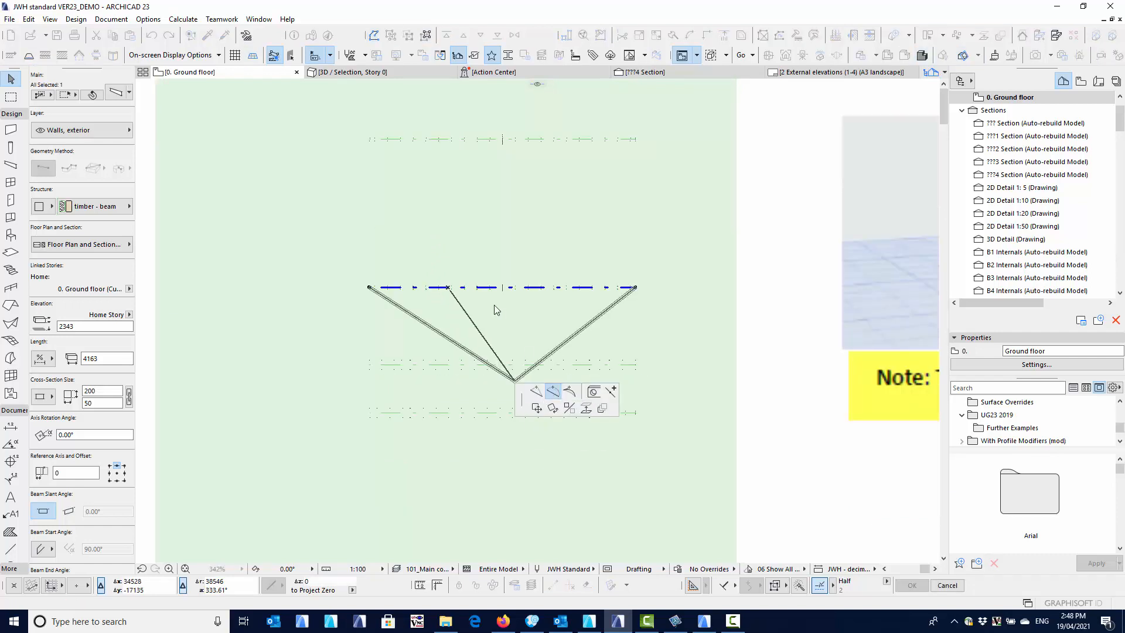
{"action": "left_click", "coordinate": [469, 236]}
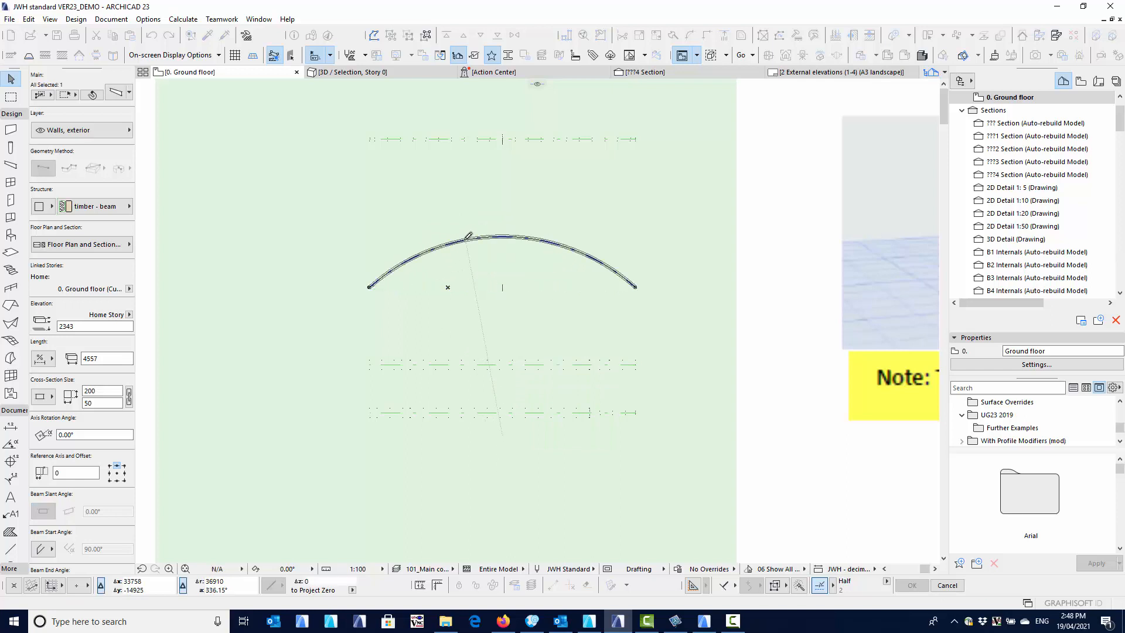
{"action": "right_click", "coordinate": [423, 288]}
{"action": "left_click", "coordinate": [485, 488]}
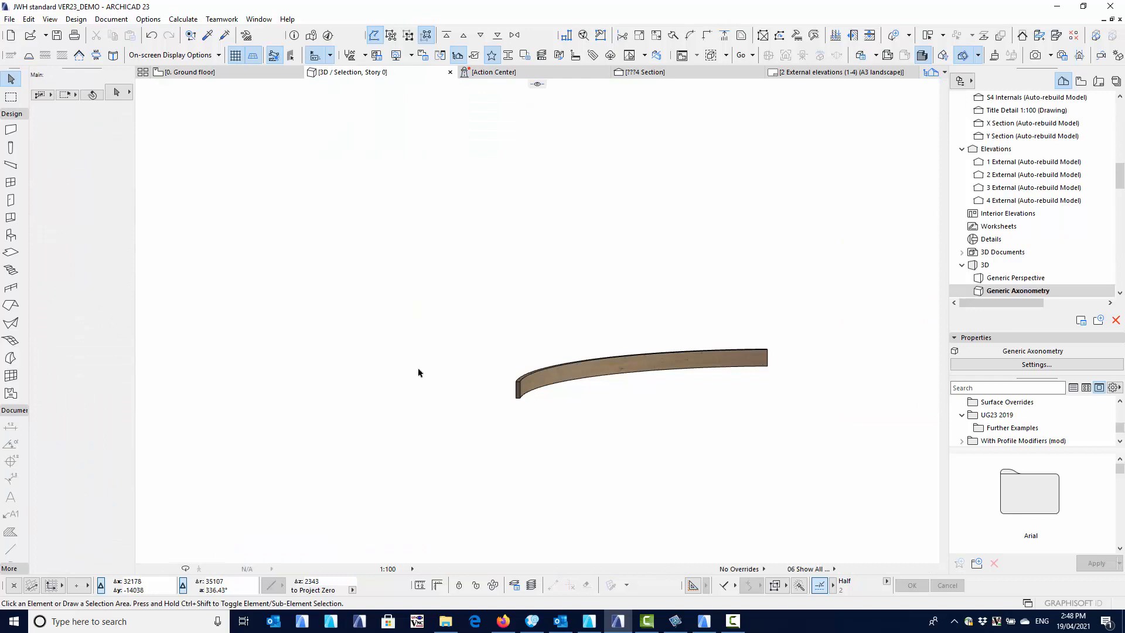
Check which graphical edits are available for the horizontally curved beam in 3D, without moving or copying it.
{"action": "middle_click_drag", "start_coordinate": [407, 389], "coordinate": [574, 344], "text": "shift"}
{"action": "left_click", "coordinate": [573, 343]}
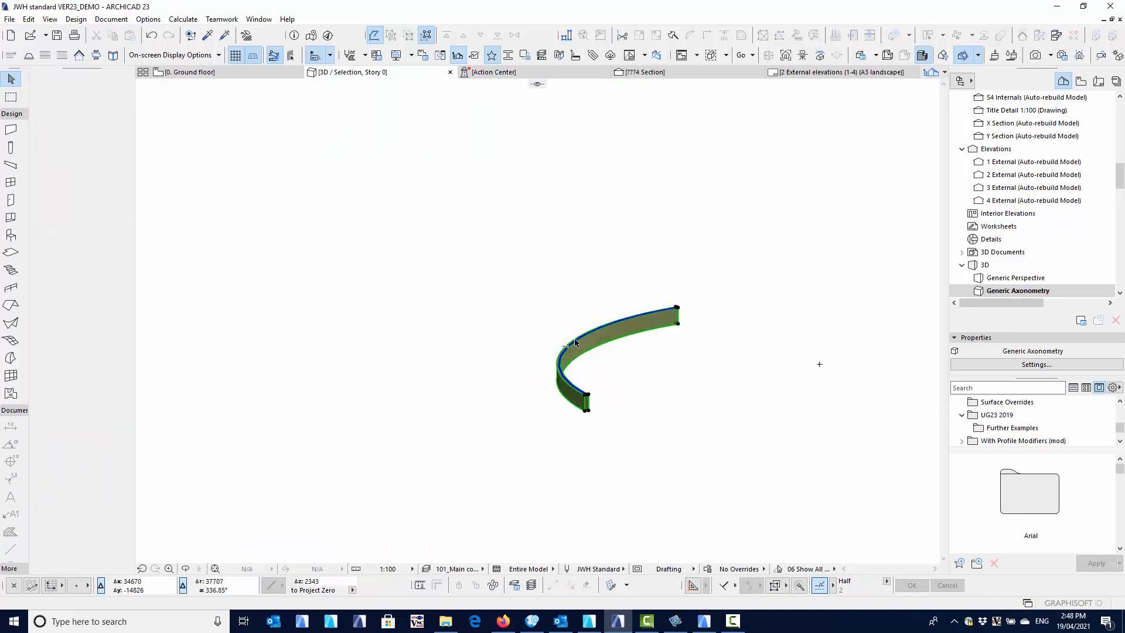
{"action": "left_click", "coordinate": [577, 343]}
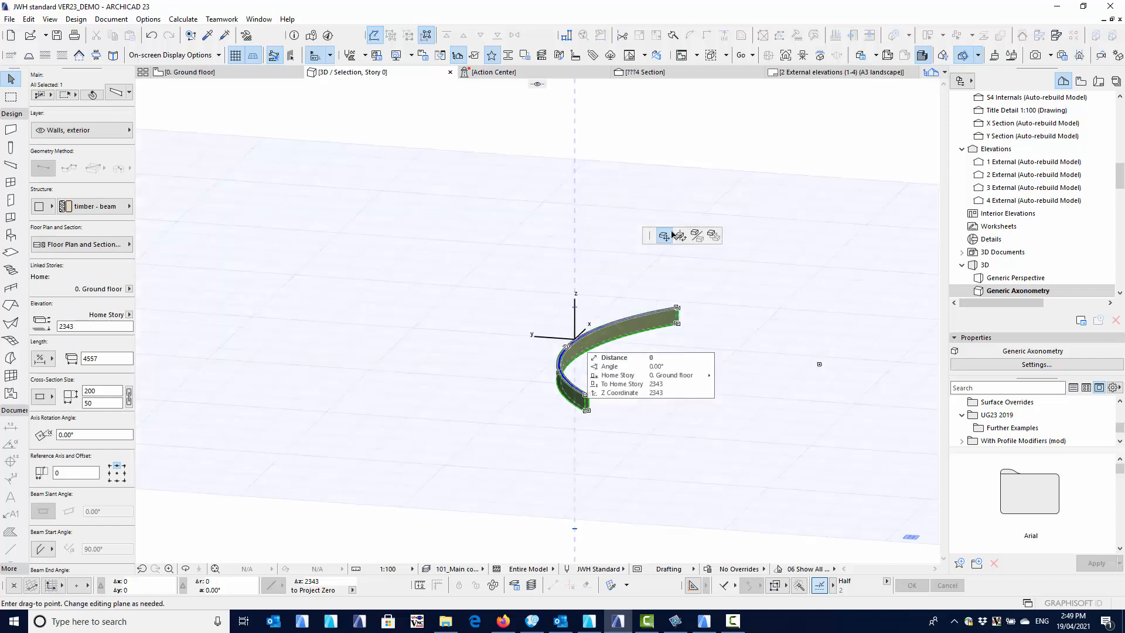
{"action": "right_click", "coordinate": [602, 287]}
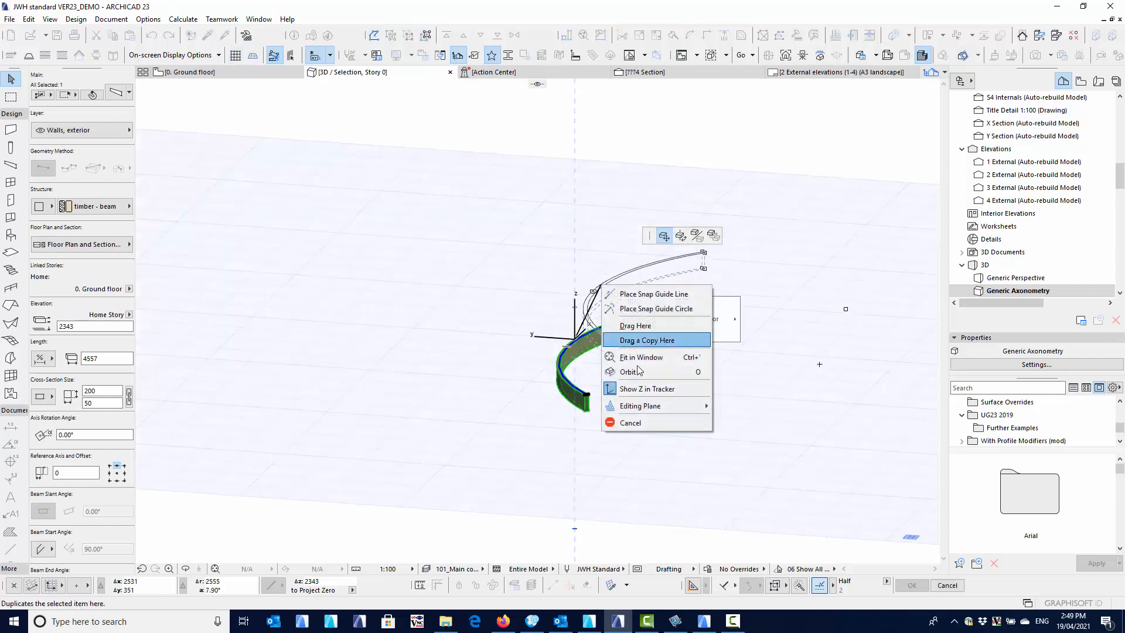
{"action": "left_click", "coordinate": [631, 423]}
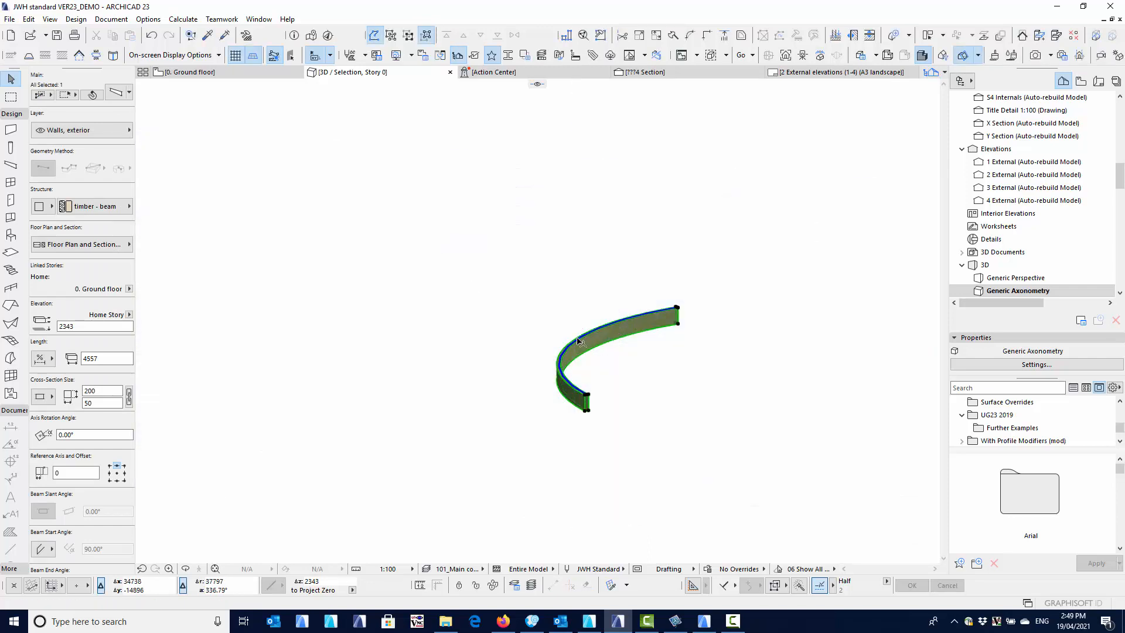
Return to the ground floor plan and show only the column beside the Fixed or Flexible Length Segments text in 3D.
{"action": "key", "text": "F2"}
{"action": "middle_click_drag", "start_coordinate": [586, 343], "coordinate": [483, 350]}
{"action": "scroll", "coordinate": [480, 351], "scroll_direction": "down", "scroll_amount": 1}
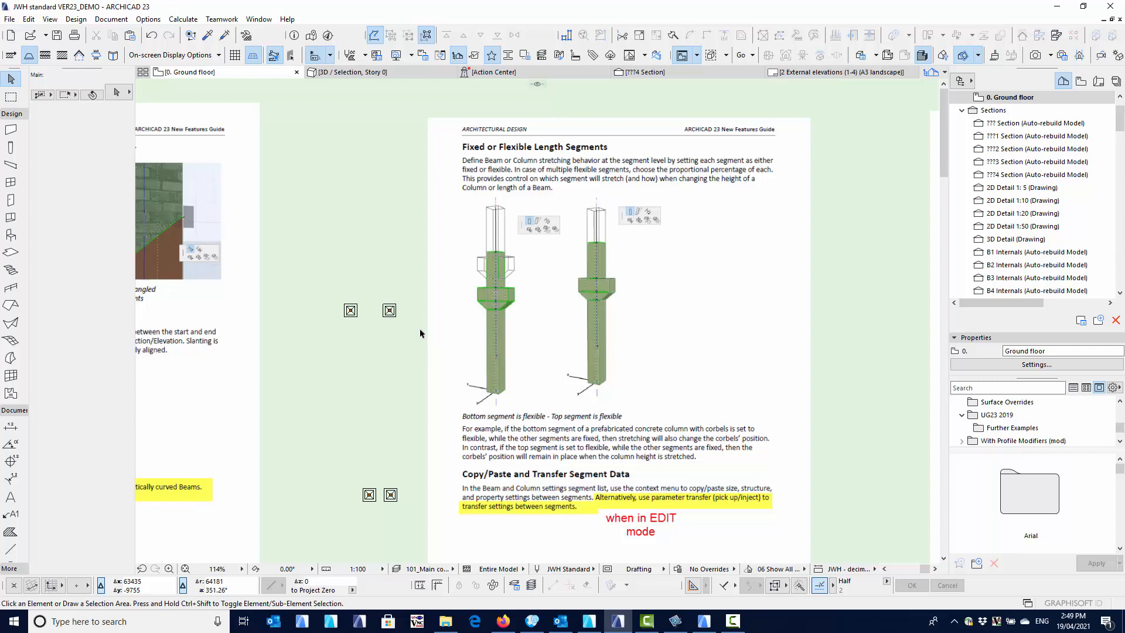
{"action": "left_click", "coordinate": [389, 310]}
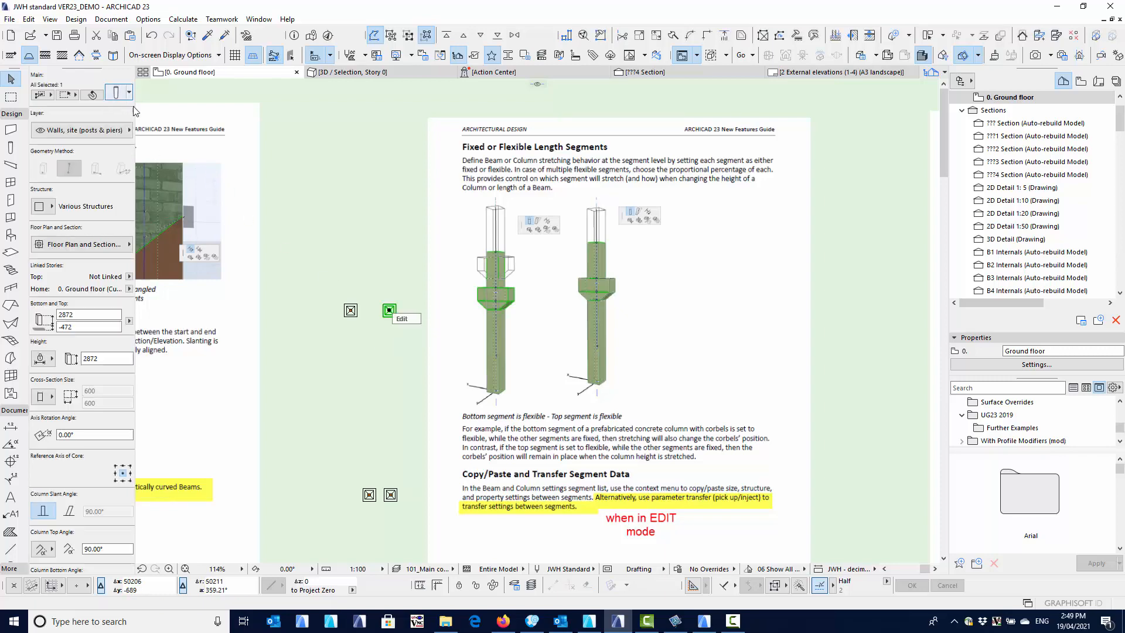
{"action": "right_click", "coordinate": [365, 198]}
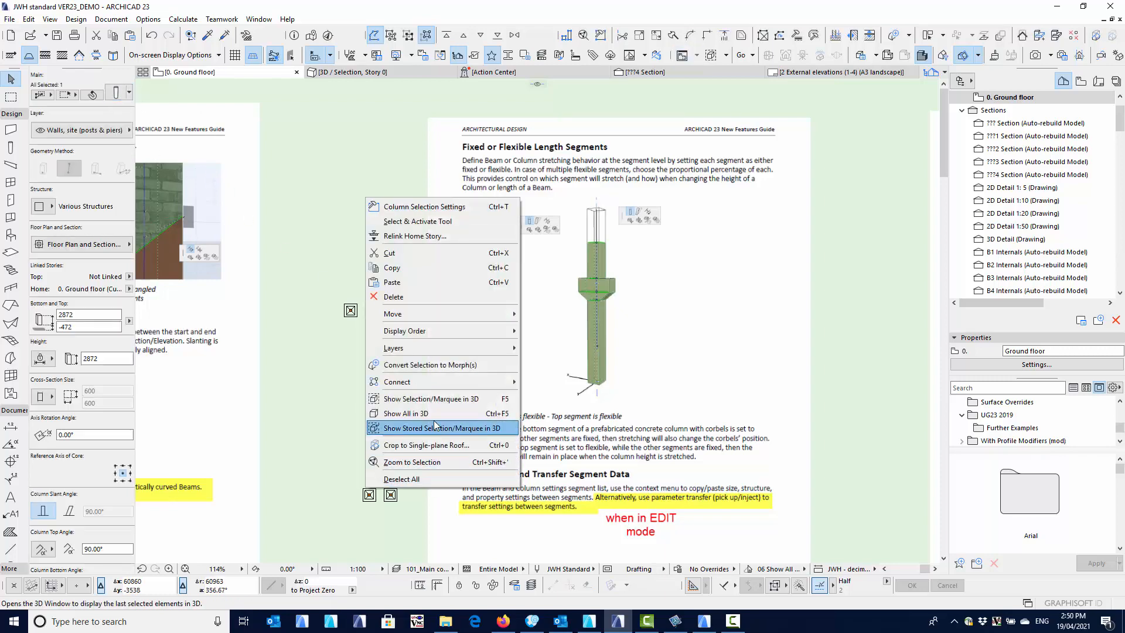
{"action": "left_click", "coordinate": [436, 399]}
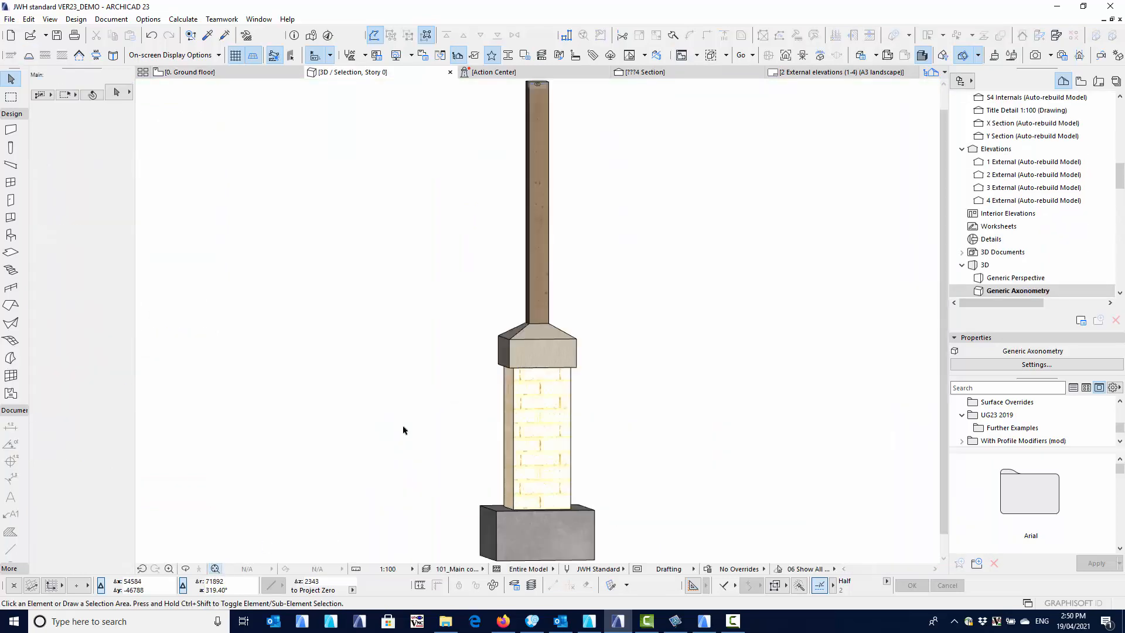
Examine the multi-segment column from several angles and check the timber post segment's length setting.
{"action": "left_click", "coordinate": [514, 413]}
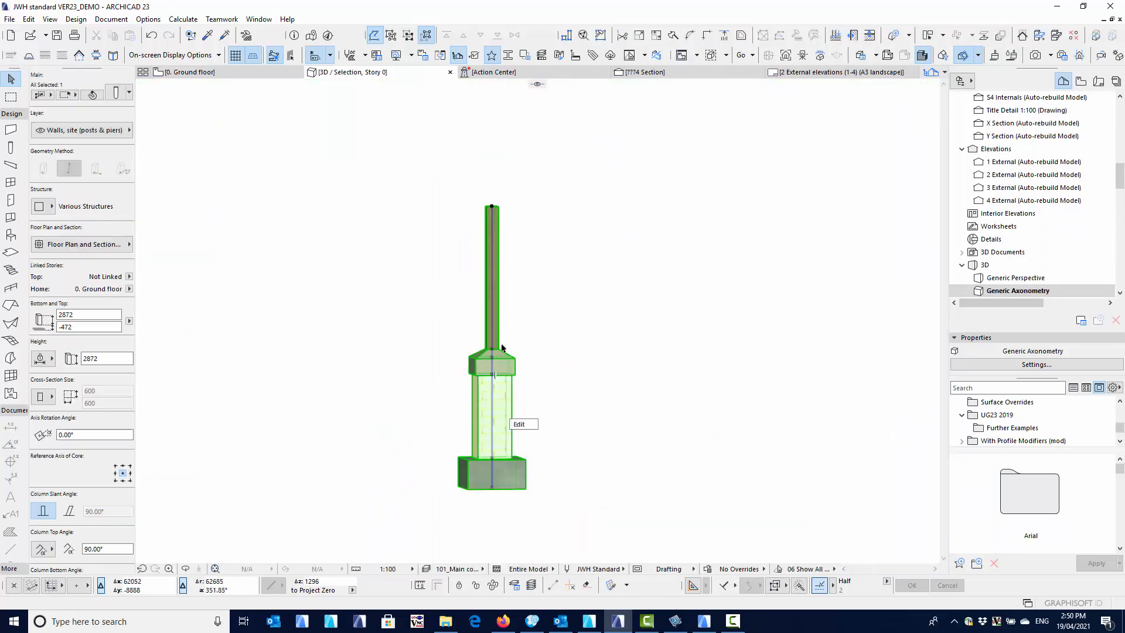
{"action": "middle_click_drag", "start_coordinate": [375, 436], "coordinate": [448, 477], "text": "shift"}
{"action": "middle_click_drag", "start_coordinate": [552, 433], "coordinate": [526, 380]}
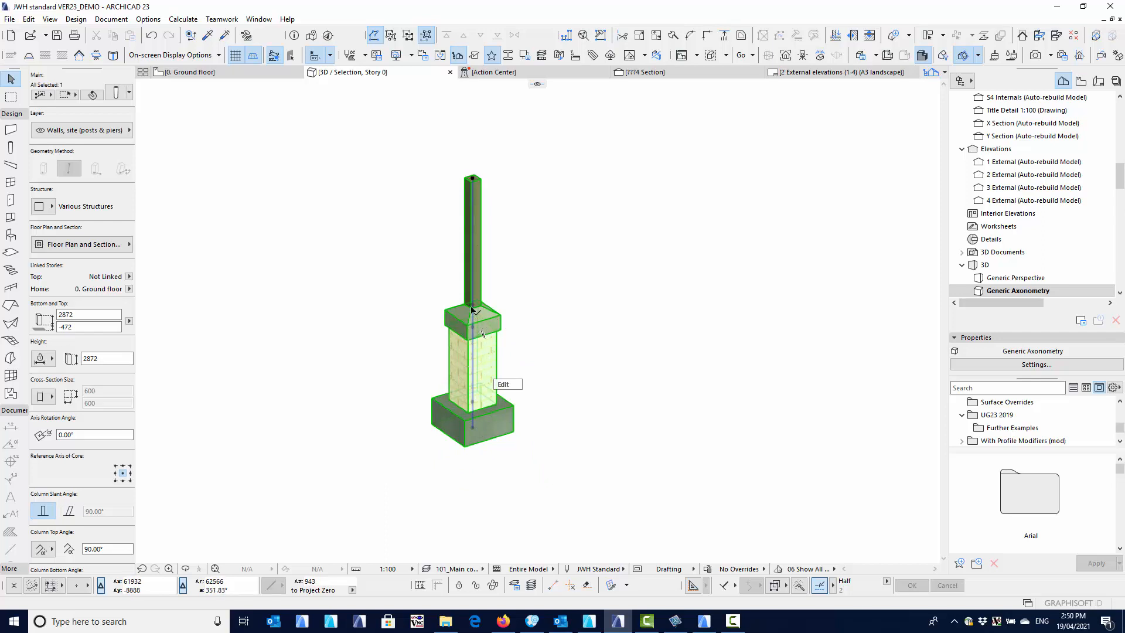
{"action": "mouse_move", "coordinate": [475, 326]}
{"action": "middle_mouse_down", "text": "shift"}
{"action": "mouse_move", "coordinate": [536, 244]}
{"action": "mouse_move", "coordinate": [467, 316]}
{"action": "middle_mouse_up", "text": "shift"}
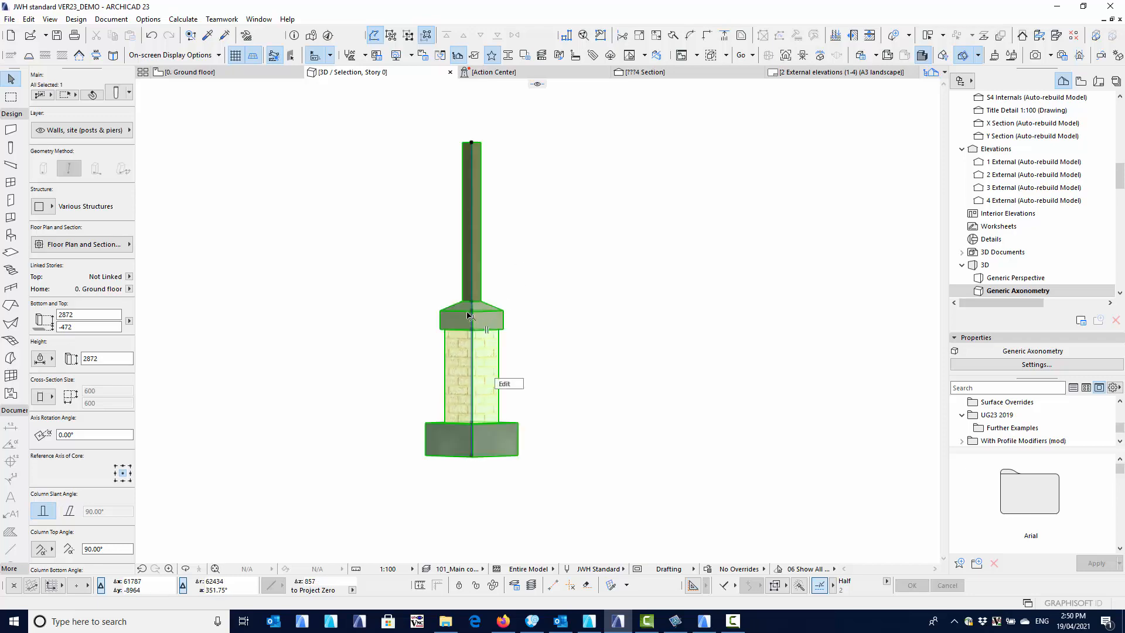
{"action": "middle_click_drag", "start_coordinate": [563, 302], "coordinate": [552, 320], "text": "shift"}
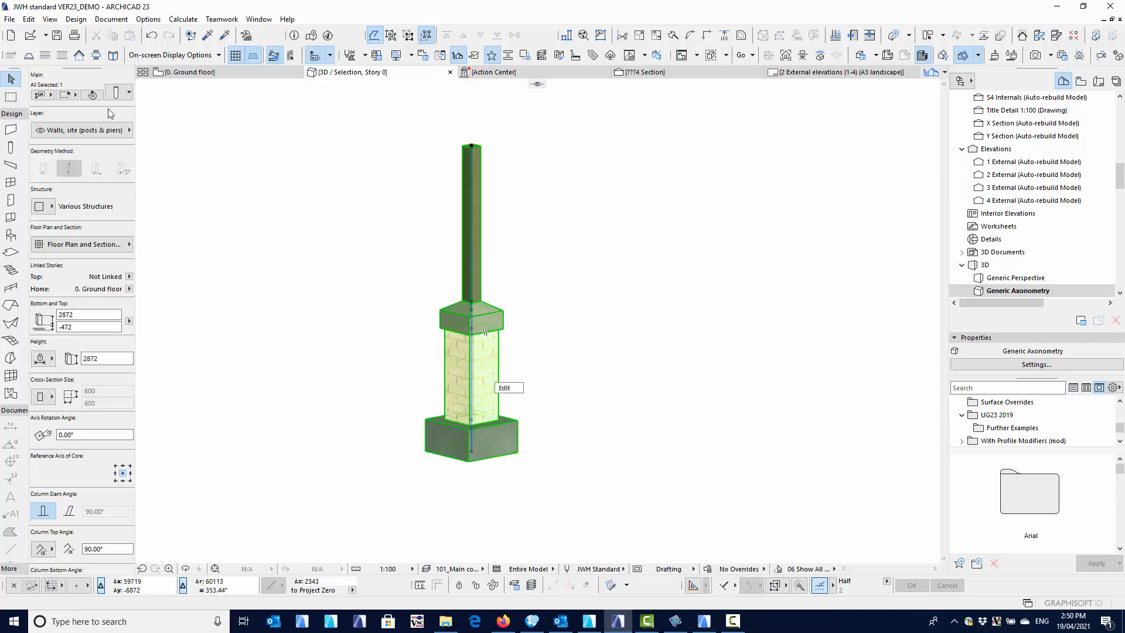
{"action": "left_click", "coordinate": [121, 91]}
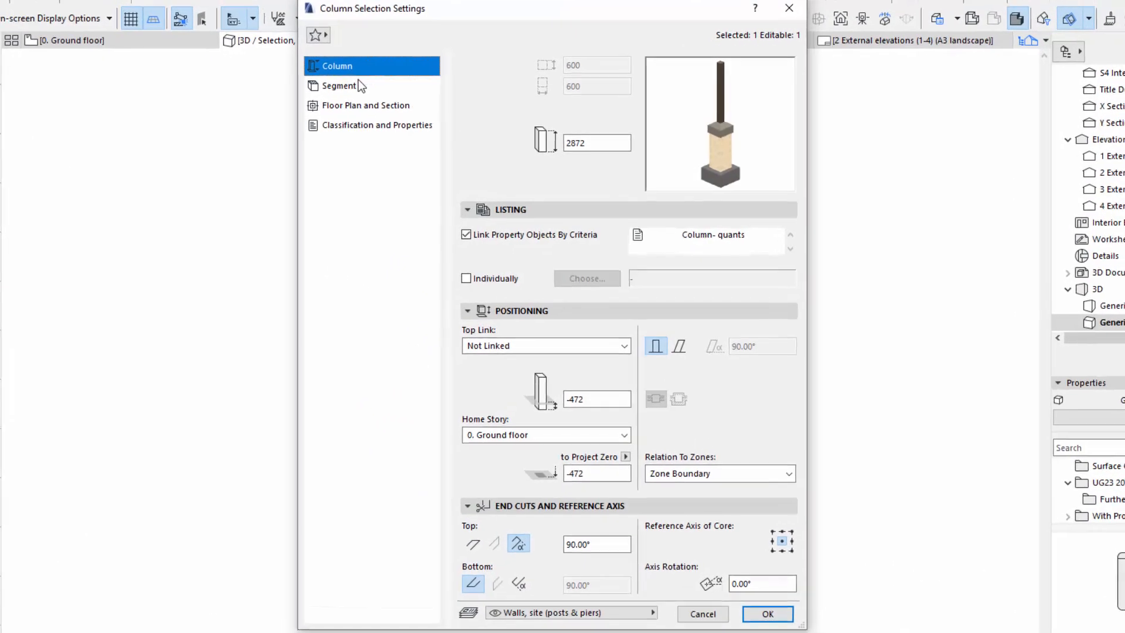
{"action": "left_click", "coordinate": [402, 111]}
{"action": "left_click", "coordinate": [507, 75]}
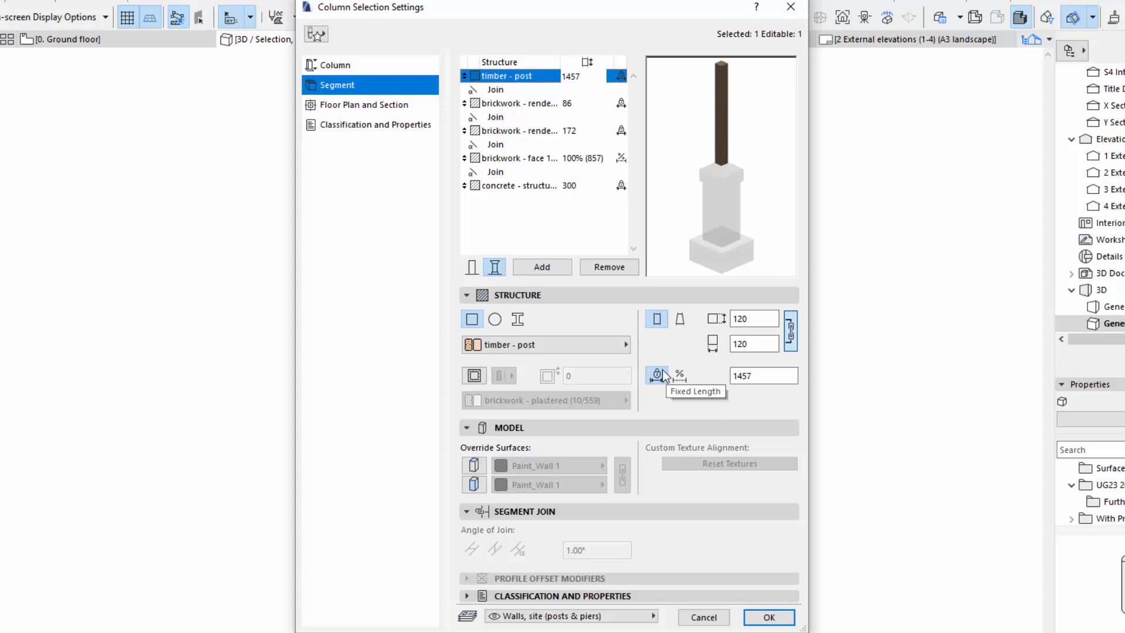
{"action": "key", "text": "Return"}
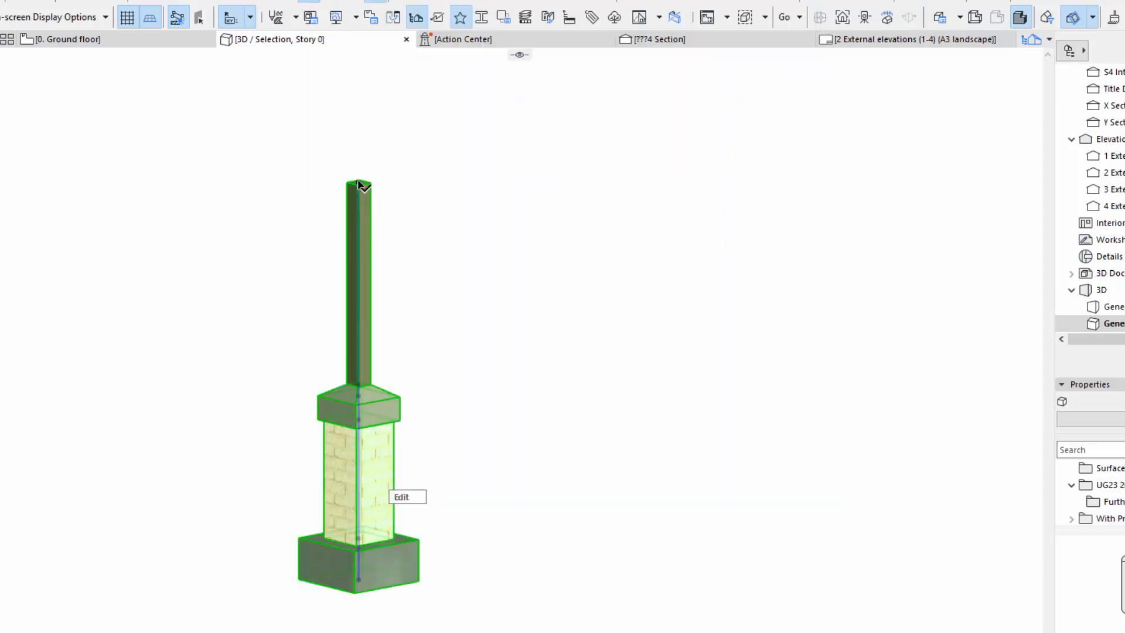
Stretch the multi-segment column upward from its top to a height of about 3900 mm.
{"action": "left_click", "coordinate": [358, 183]}
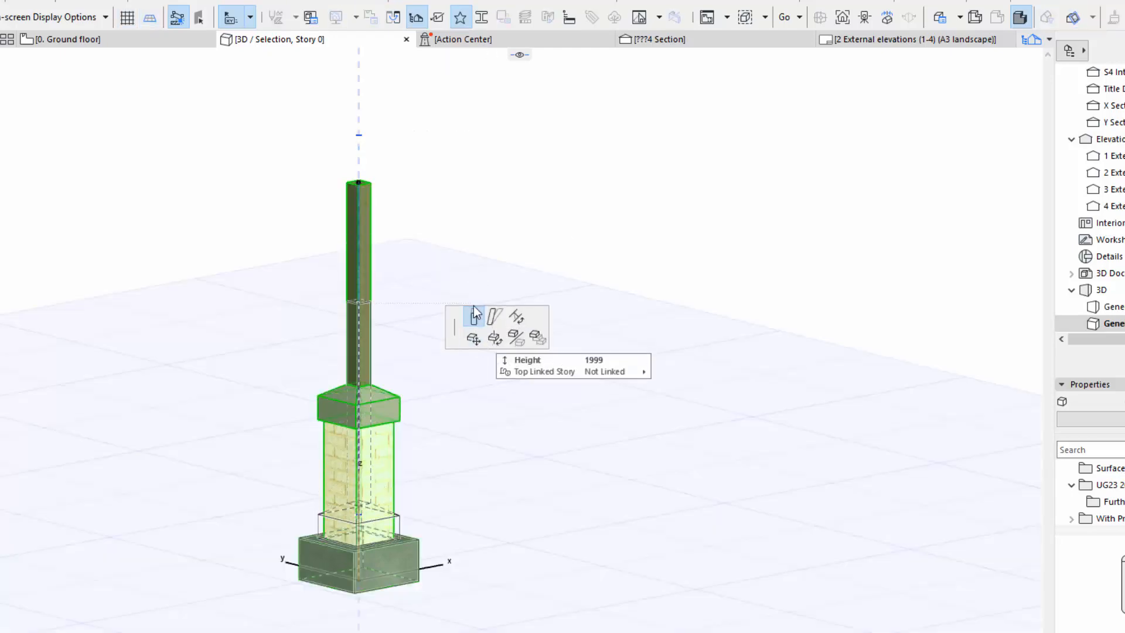
{"action": "middle_click_drag", "start_coordinate": [407, 150], "coordinate": [399, 224]}
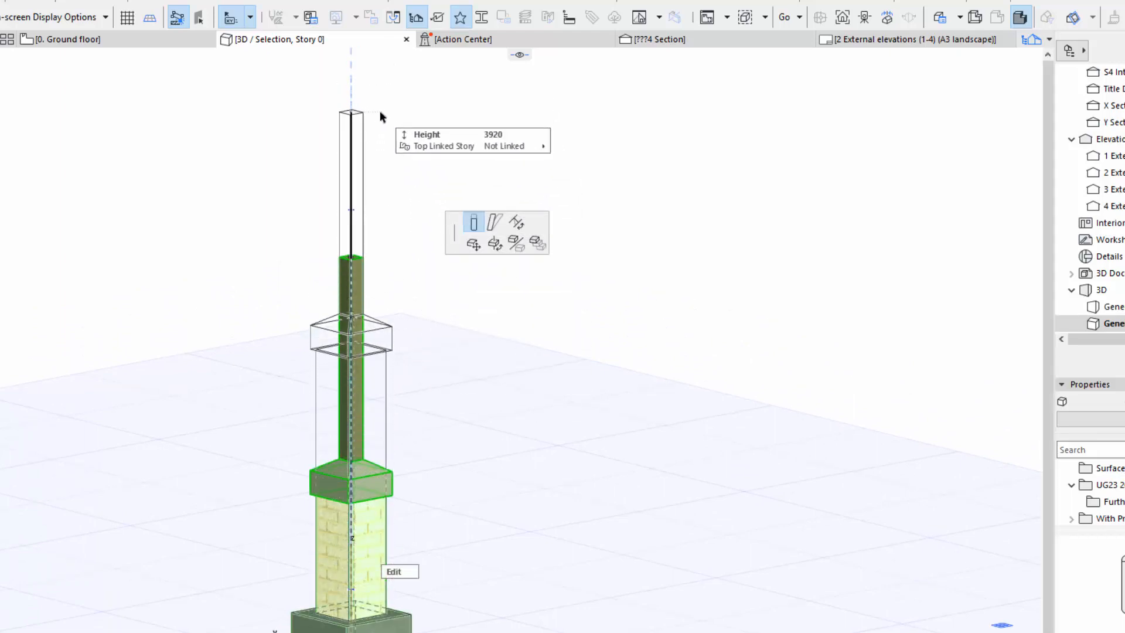
{"action": "left_click", "coordinate": [379, 112]}
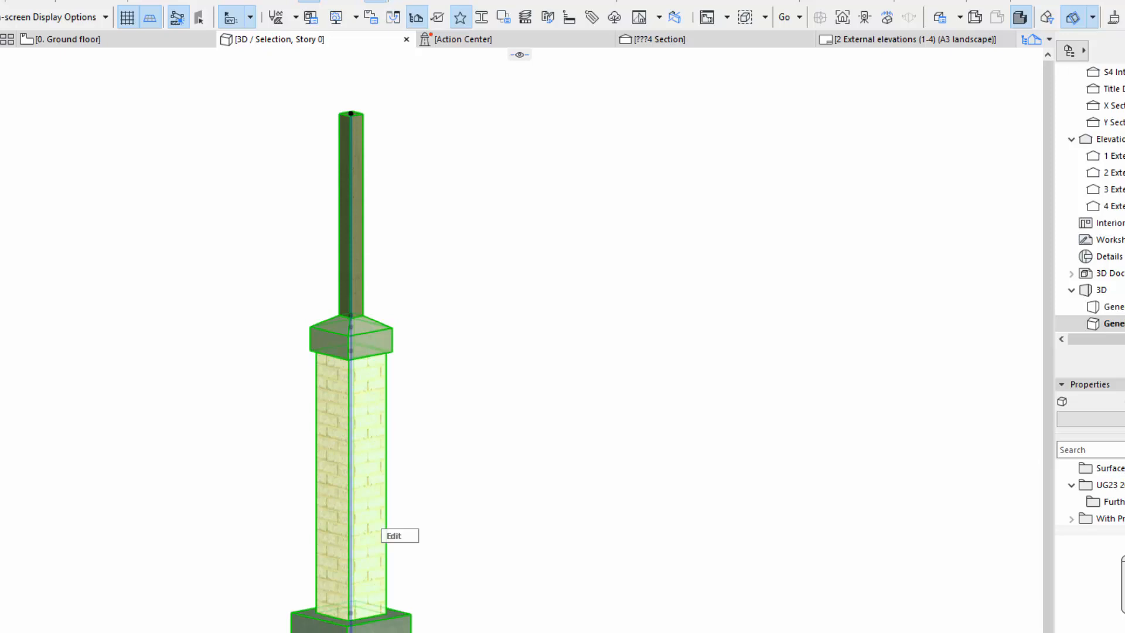
Review the fixed and flexible length settings of the column's timber post, rendered brickwork and face brickwork segments, leaving the face brickwork flexible.
{"action": "key", "text": "ctrl+t"}
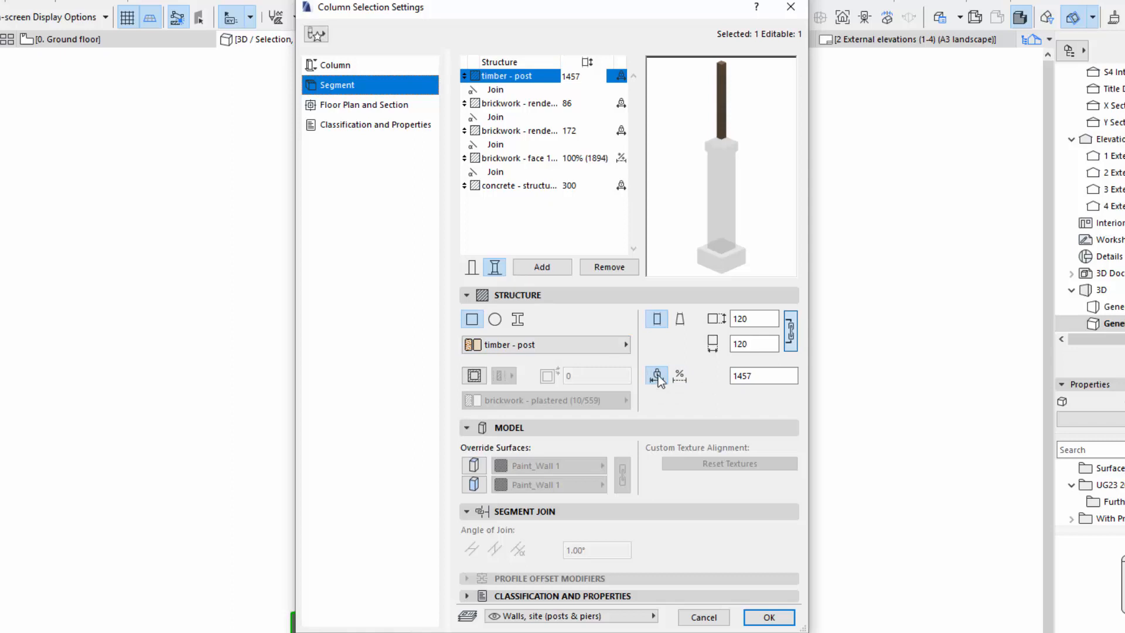
{"action": "left_click", "coordinate": [512, 103]}
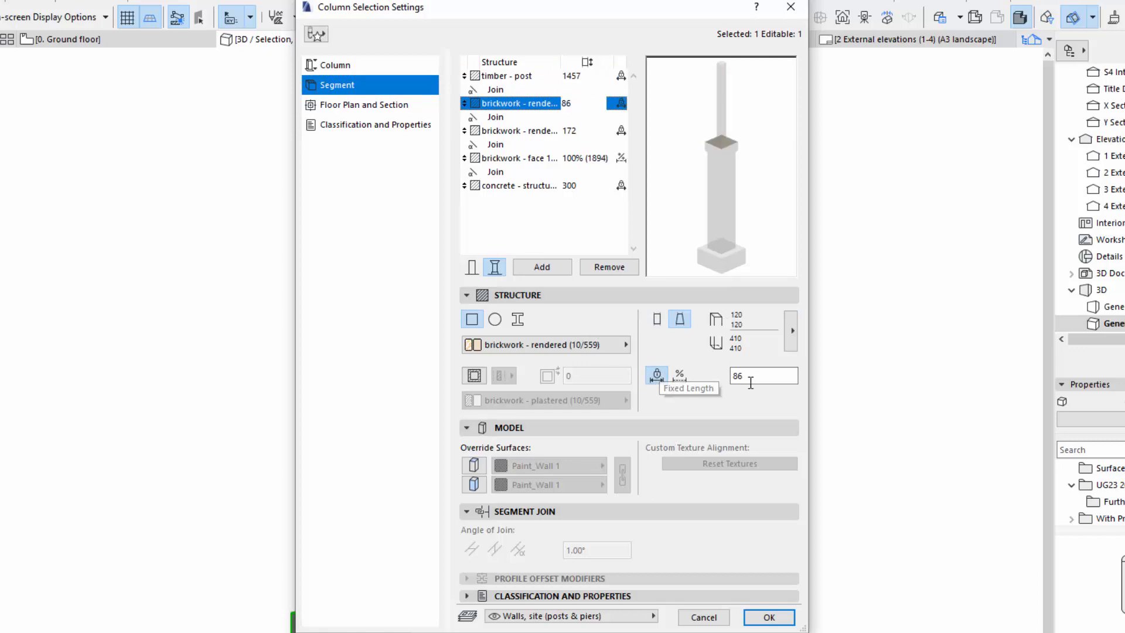
{"action": "left_click", "coordinate": [515, 131]}
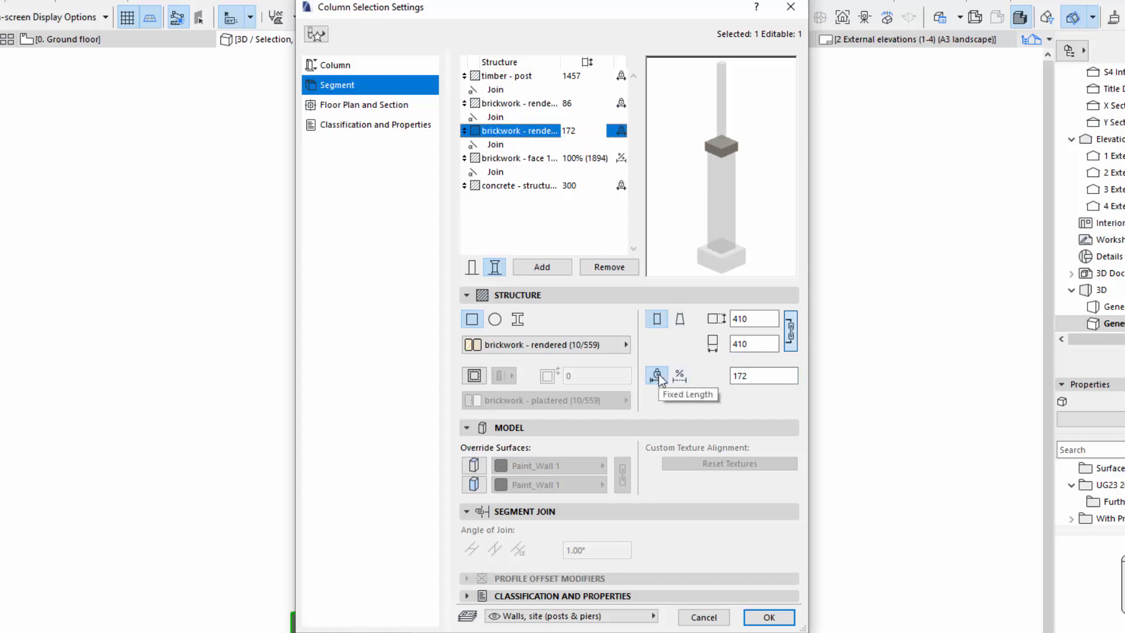
{"action": "left_click", "coordinate": [505, 156]}
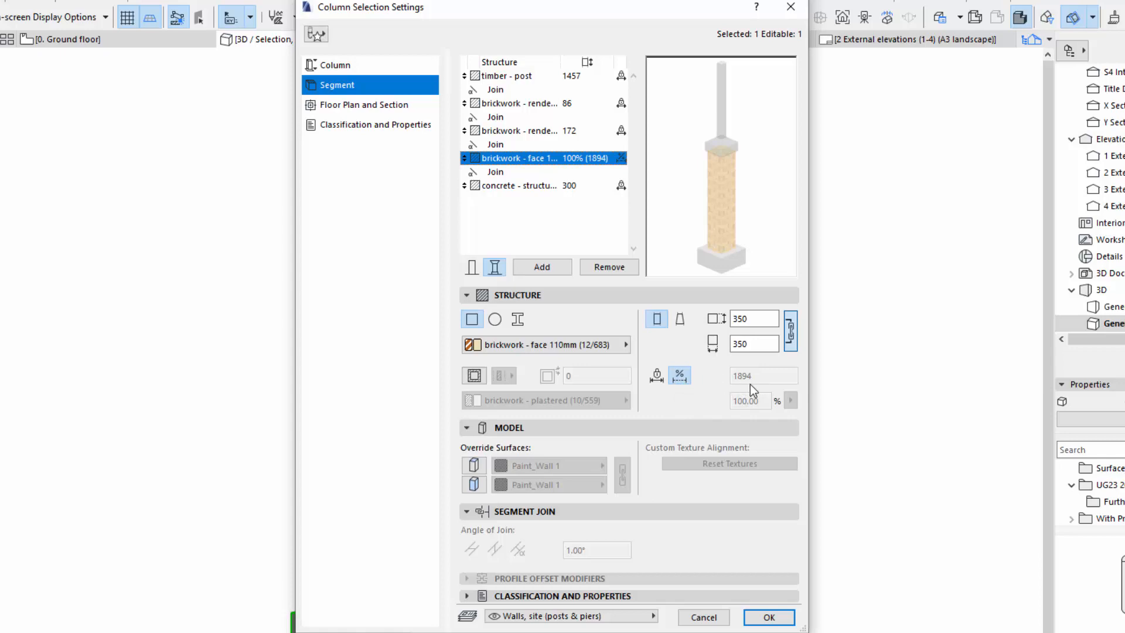
{"action": "left_click", "coordinate": [656, 376]}
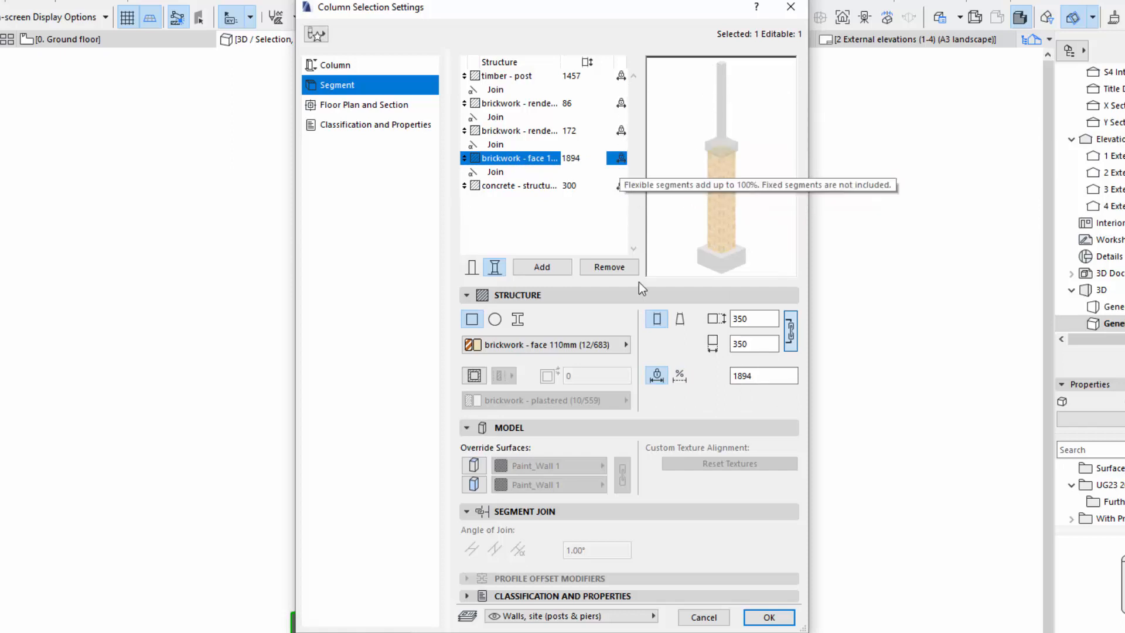
{"action": "left_click", "coordinate": [680, 376]}
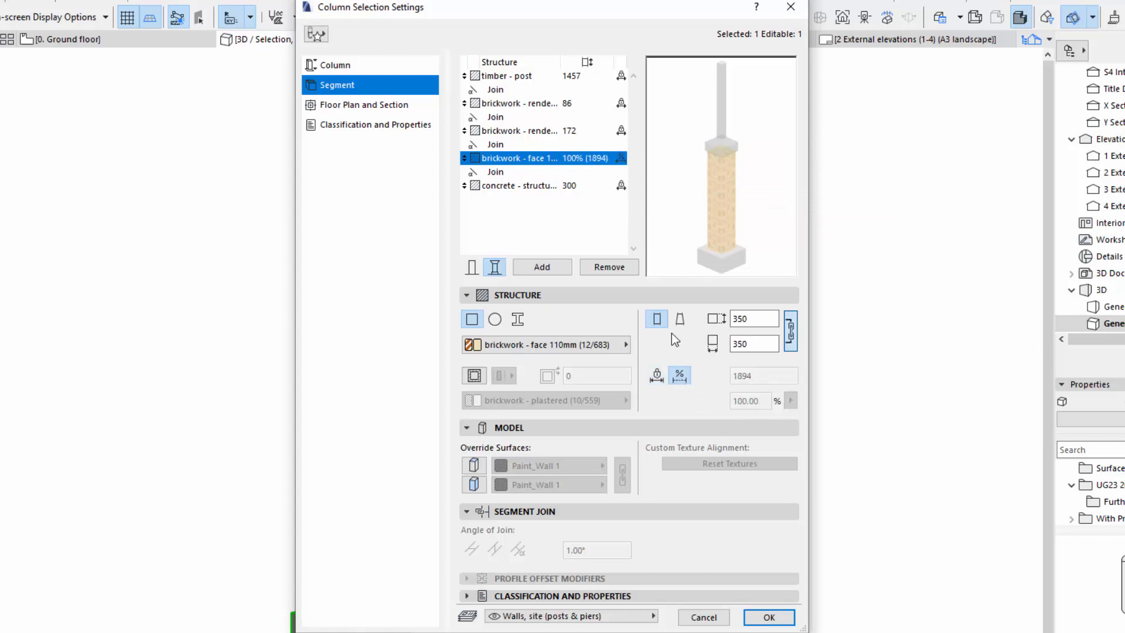
Try a flexible length on the column's concrete footing segment and compare its percentage share with the face brickwork segment's.
{"action": "left_click", "coordinate": [620, 182]}
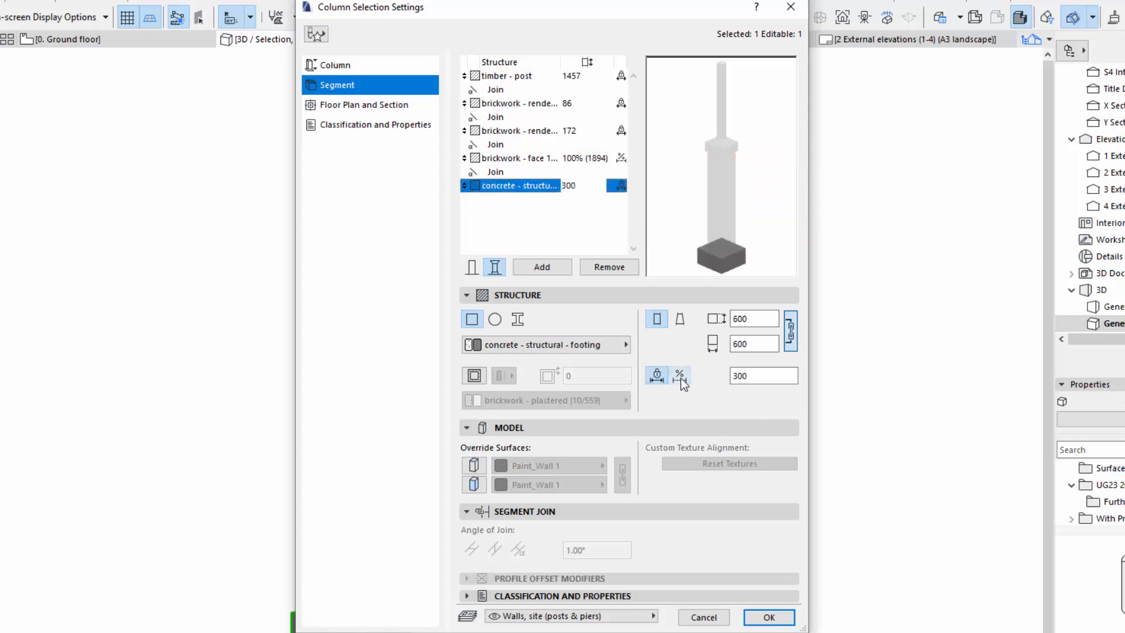
{"action": "left_click", "coordinate": [680, 376]}
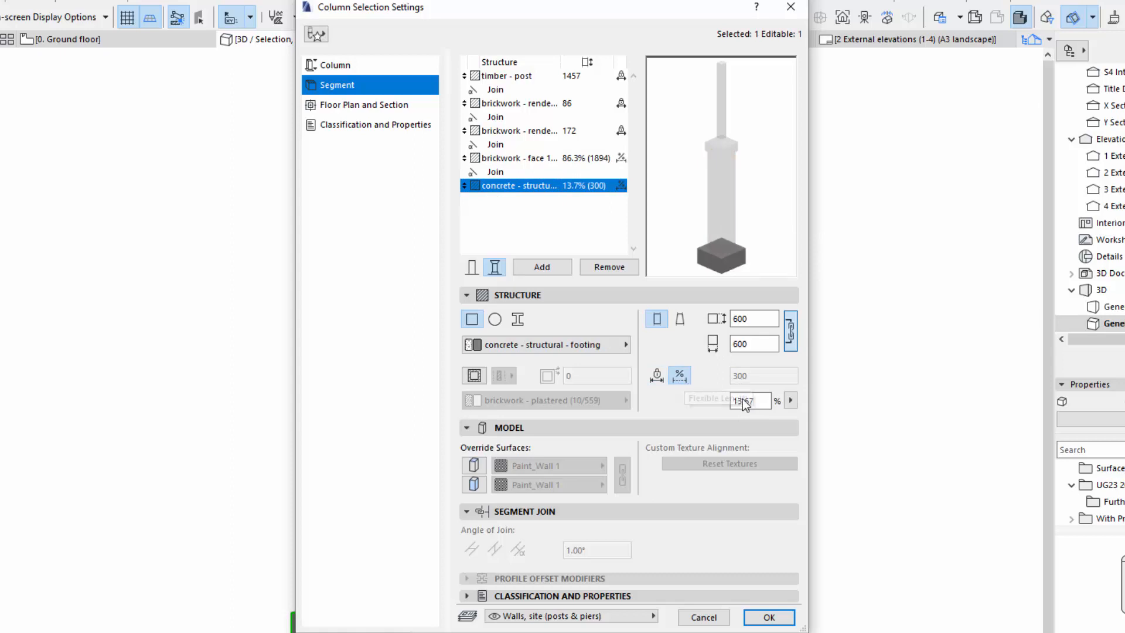
{"action": "double_click", "coordinate": [733, 401]}
{"action": "left_click", "coordinate": [616, 158]}
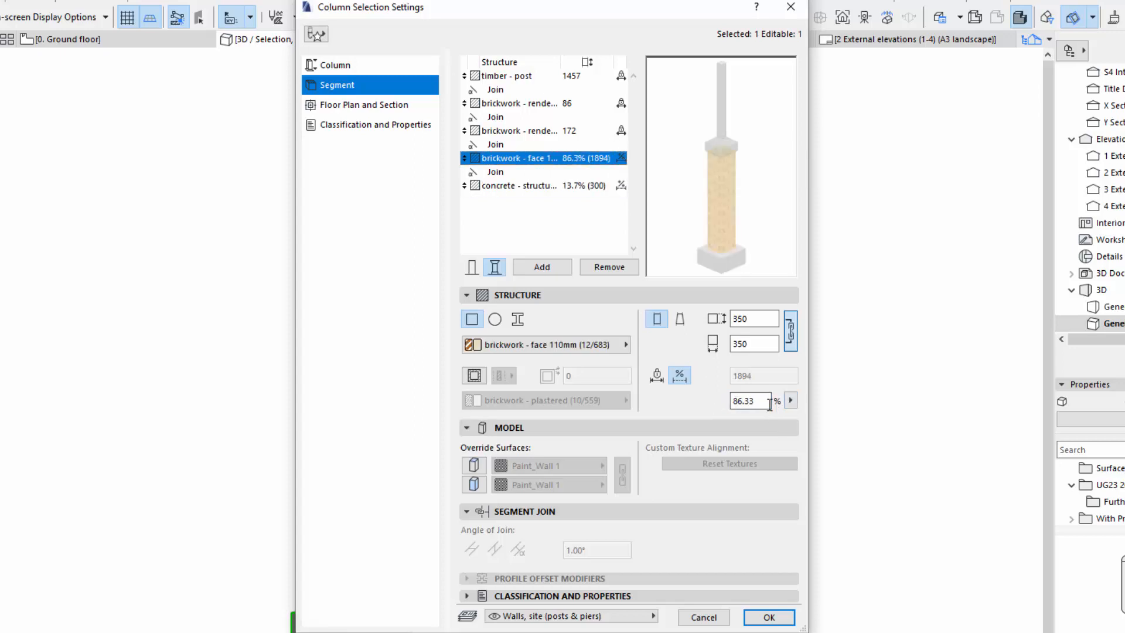
{"action": "left_click", "coordinate": [620, 130]}
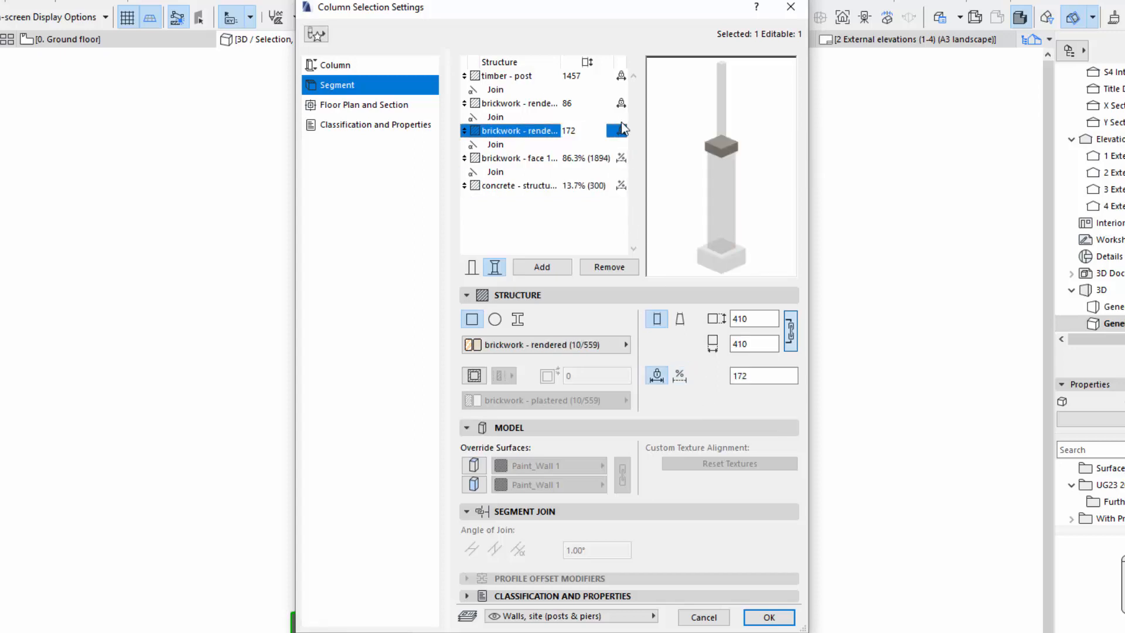
{"action": "left_click", "coordinate": [620, 158]}
Set the column's concrete footing segment back to a fixed length and check the face brickwork segment.
{"action": "left_click", "coordinate": [621, 185]}
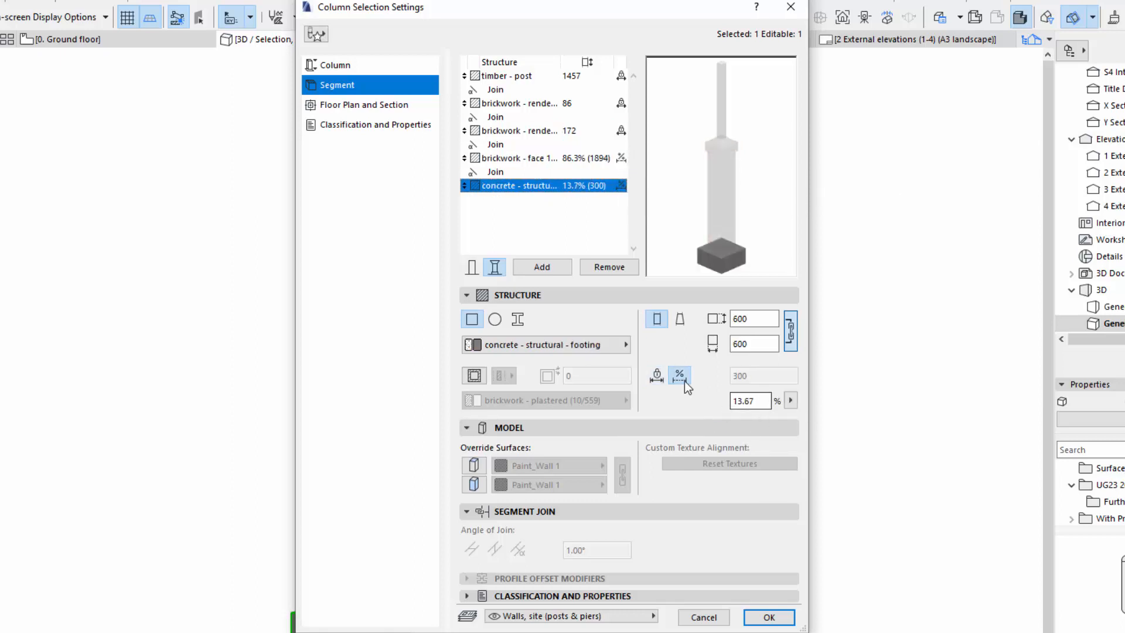
{"action": "left_click", "coordinate": [659, 376]}
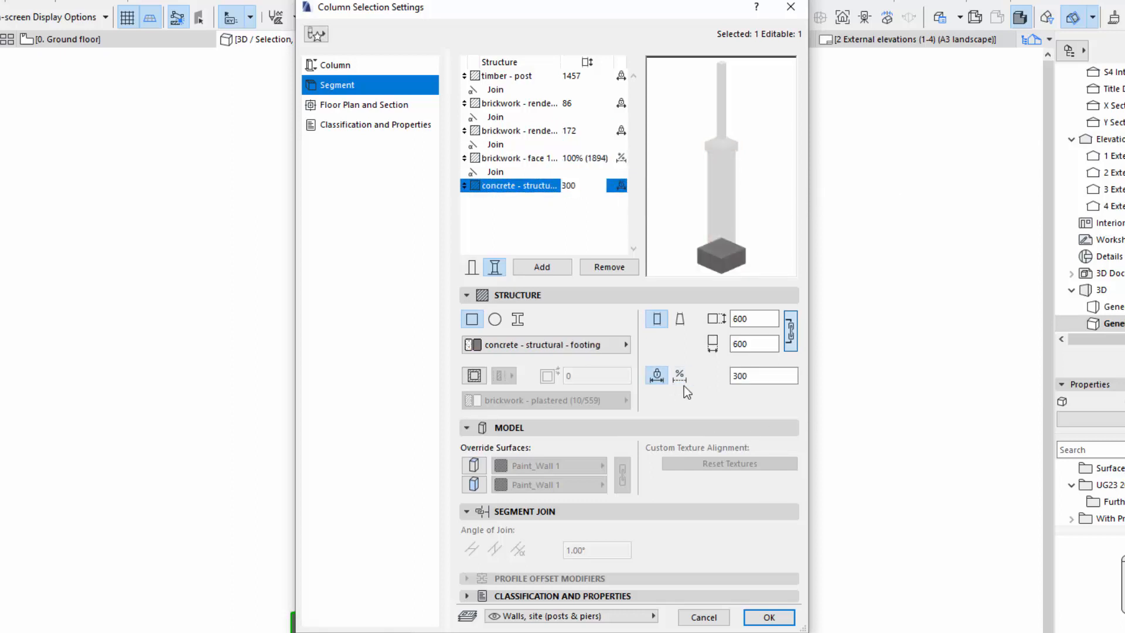
{"action": "left_click", "coordinate": [621, 157]}
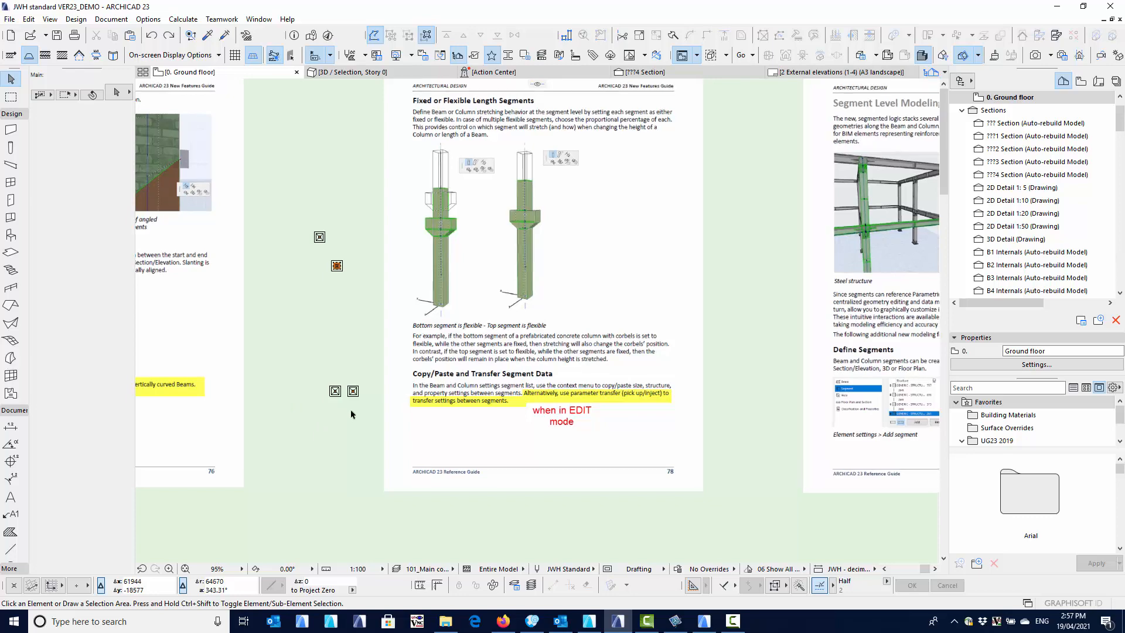
Select the two columns beside the Copy/Paste and Transfer Segment Data text on the ground floor plan and show only them in 3D.
{"action": "scroll", "coordinate": [351, 414], "scroll_direction": "up", "scroll_amount": 4}
{"action": "left_click_drag", "start_coordinate": [301, 346], "coordinate": [375, 381]}
{"action": "right_click", "coordinate": [375, 369]}
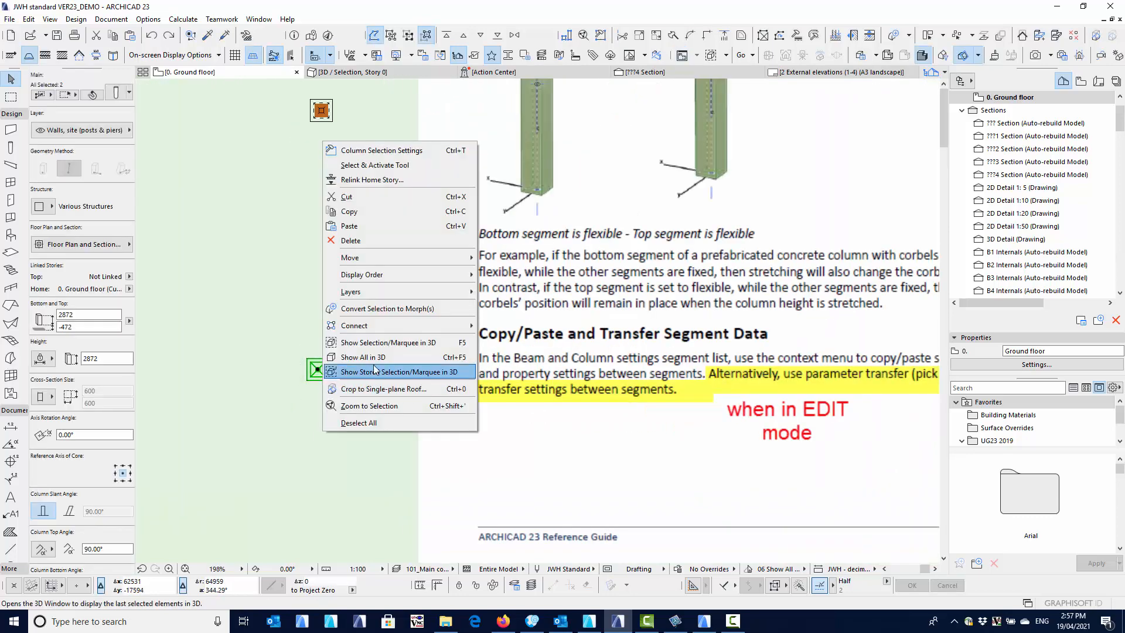
{"action": "left_click", "coordinate": [373, 342]}
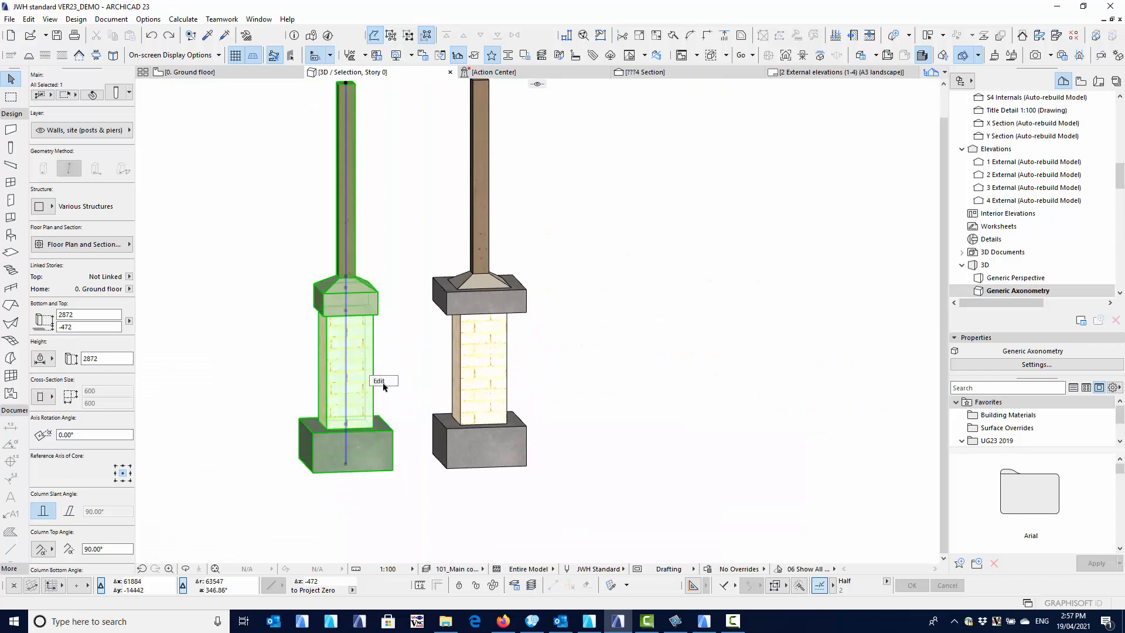
In the column's edit mode, transfer the timber post segment's settings to its face brickwork segment and leave edit mode.
{"action": "left_click", "coordinate": [382, 382]}
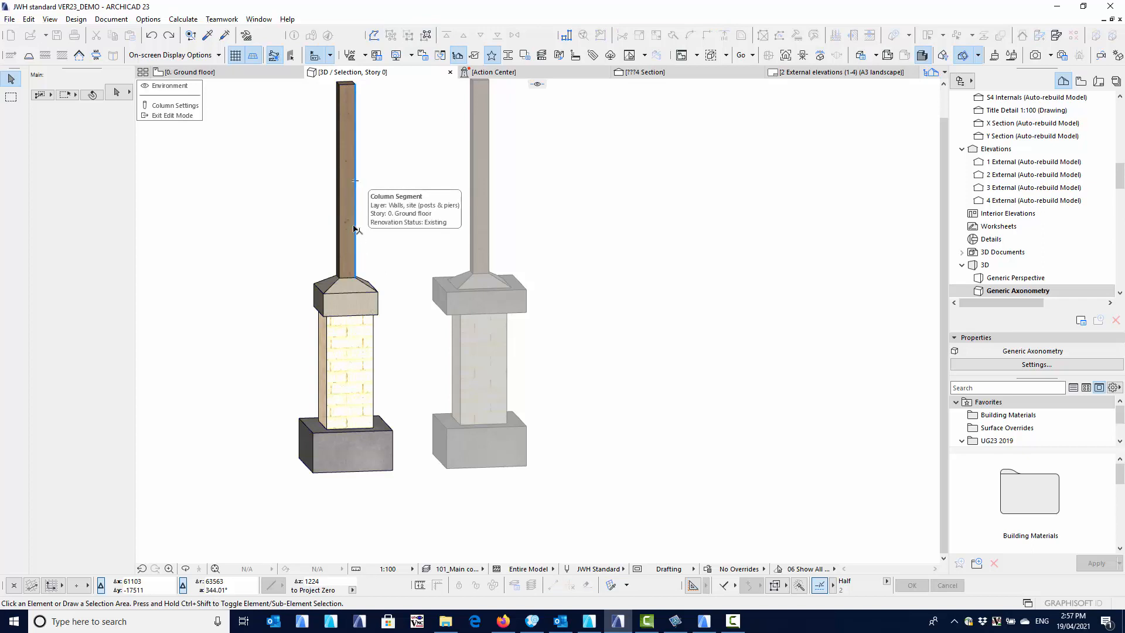
{"action": "left_click", "coordinate": [373, 337], "text": "ctrl+alt"}
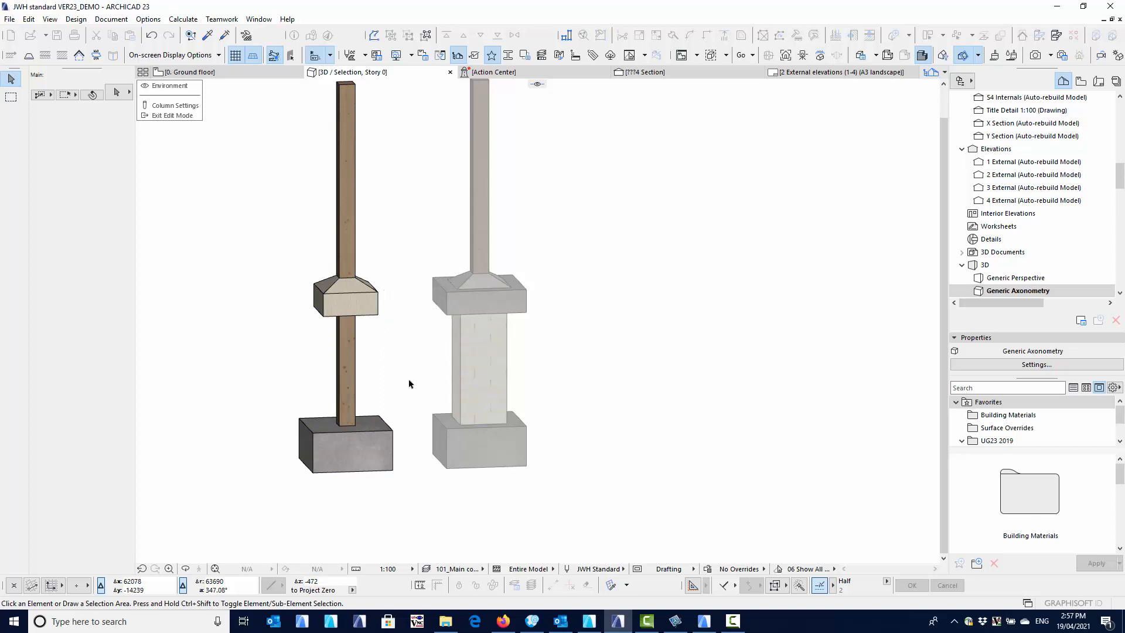
{"action": "left_click", "coordinate": [183, 116]}
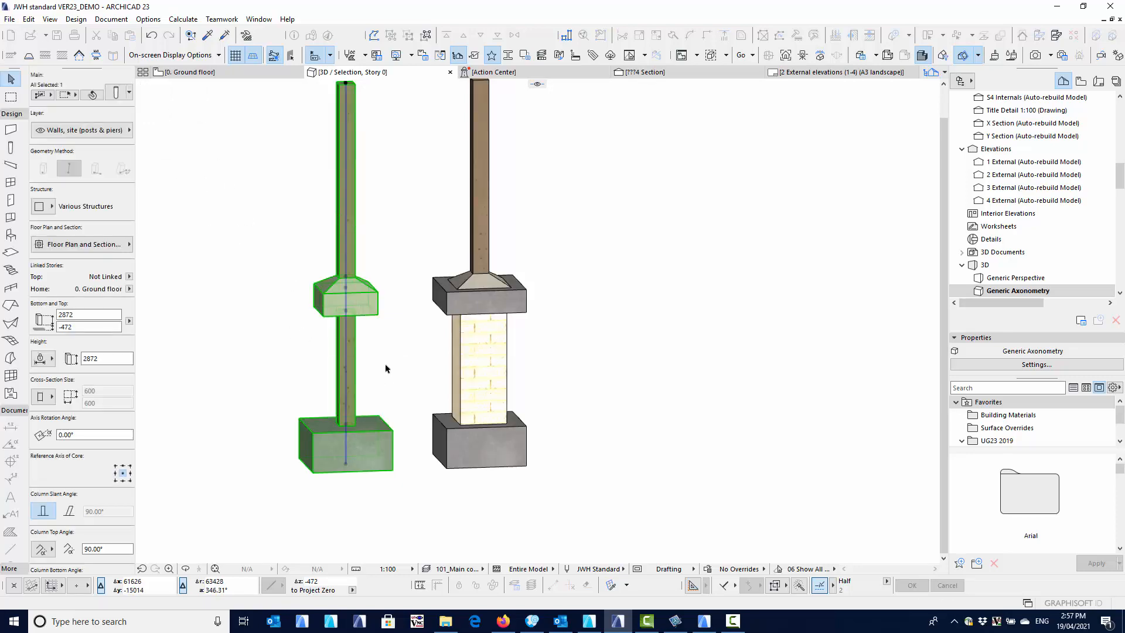
Try copying the concrete footing segment's data onto the upper rendered brickwork segment in the column's settings.
{"action": "double_click", "coordinate": [325, 284]}
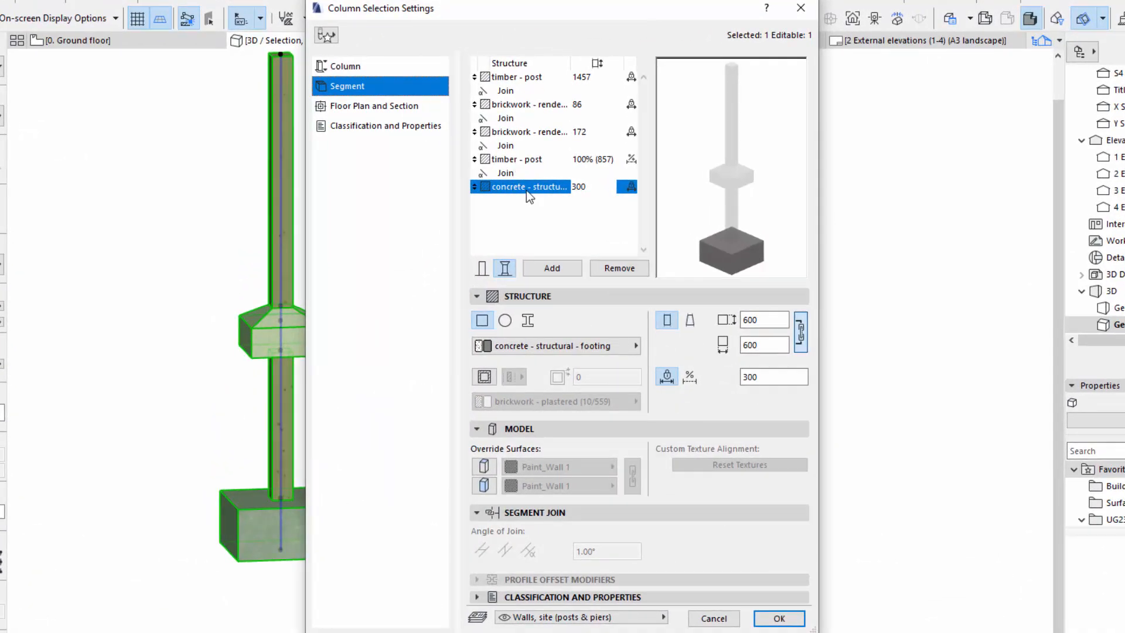
{"action": "right_click", "coordinate": [529, 188]}
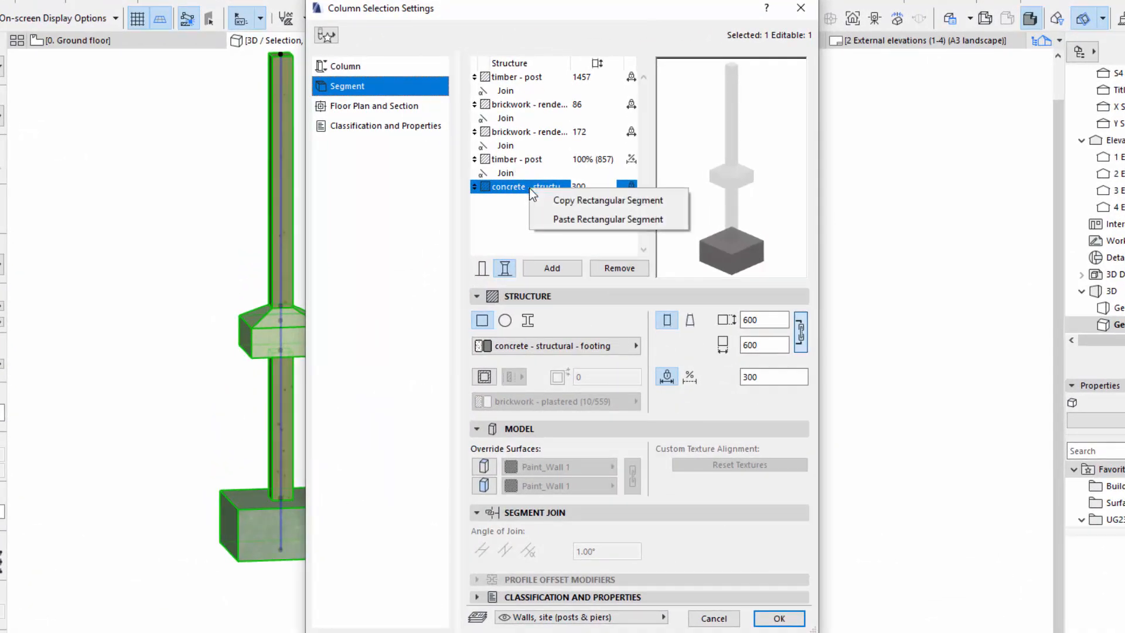
{"action": "left_click", "coordinate": [621, 199]}
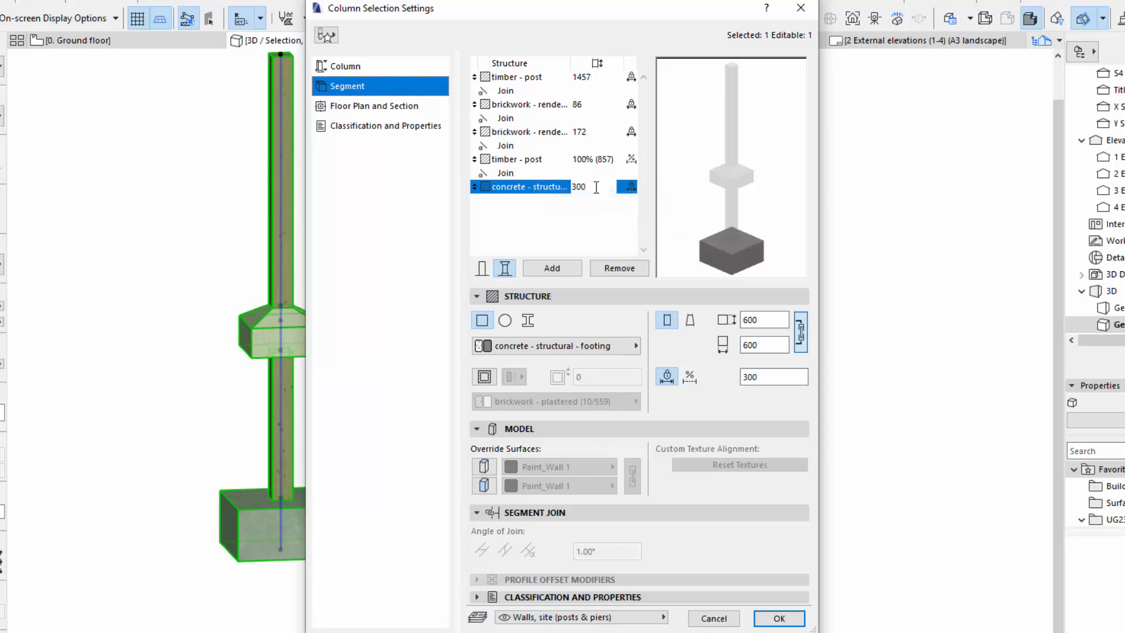
{"action": "left_click", "coordinate": [518, 105]}
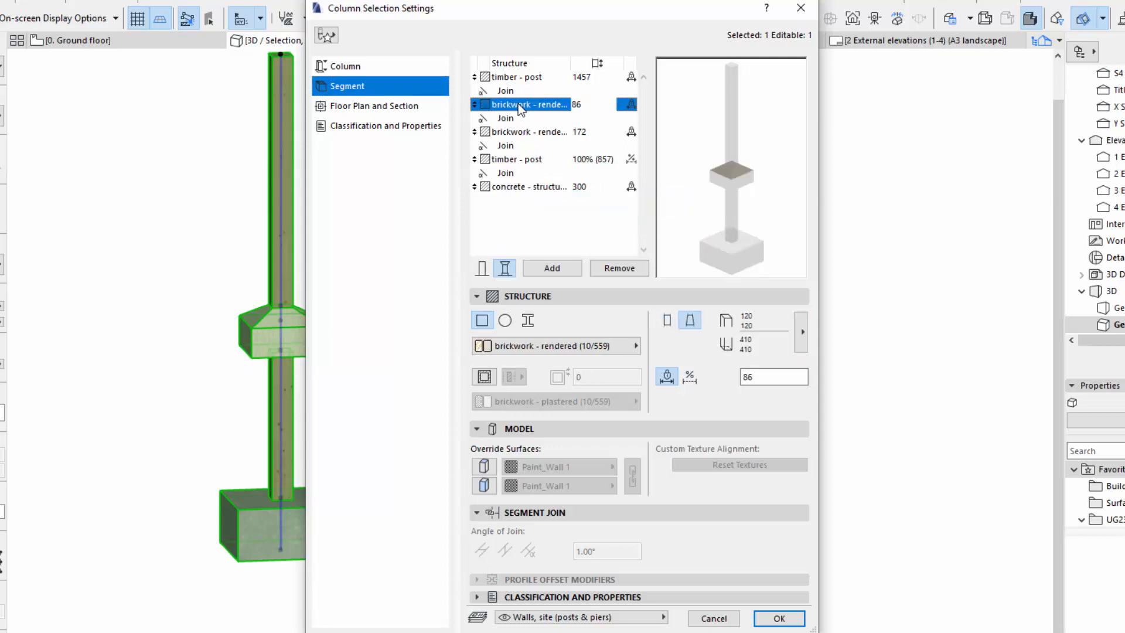
{"action": "right_click", "coordinate": [518, 108]}
{"action": "left_click", "coordinate": [557, 138]}
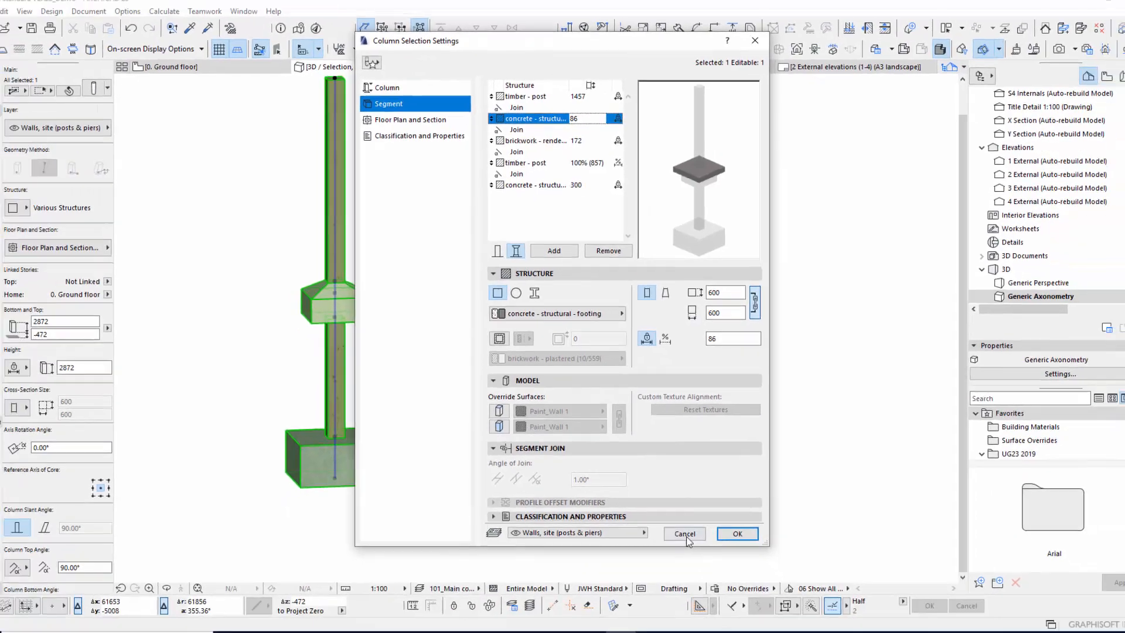
{"action": "left_click", "coordinate": [685, 533]}
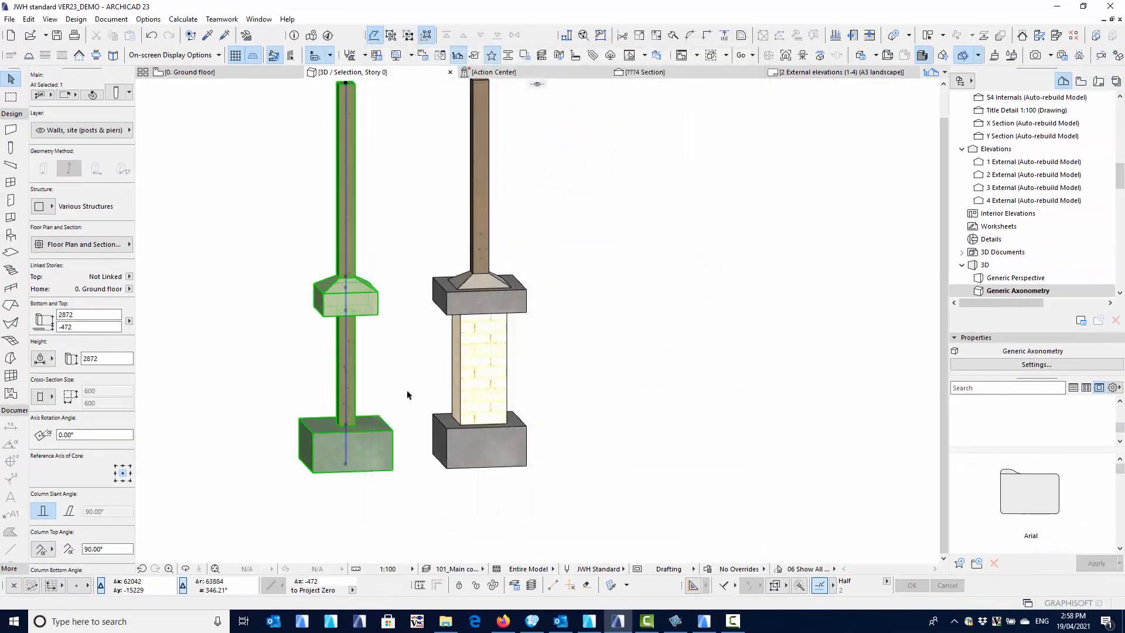
Return to the ground floor plan and browse the guide pages from Segment Level Modeling through to the picture of example beams and columns.
{"action": "left_click", "coordinate": [217, 76]}
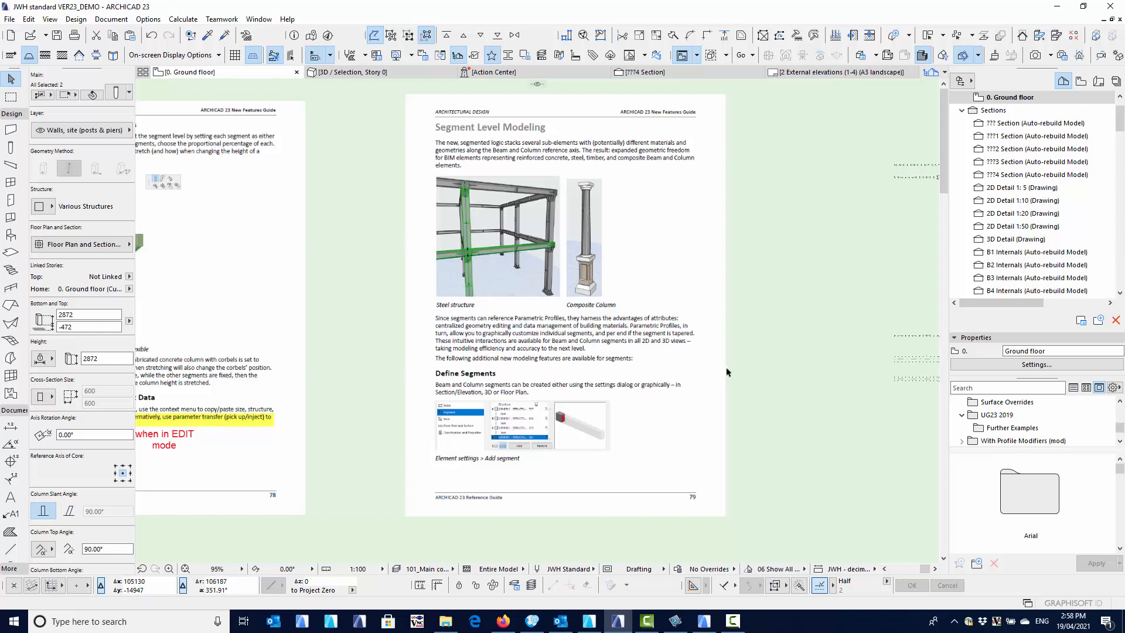
{"action": "middle_click_drag", "start_coordinate": [748, 357], "coordinate": [559, 358]}
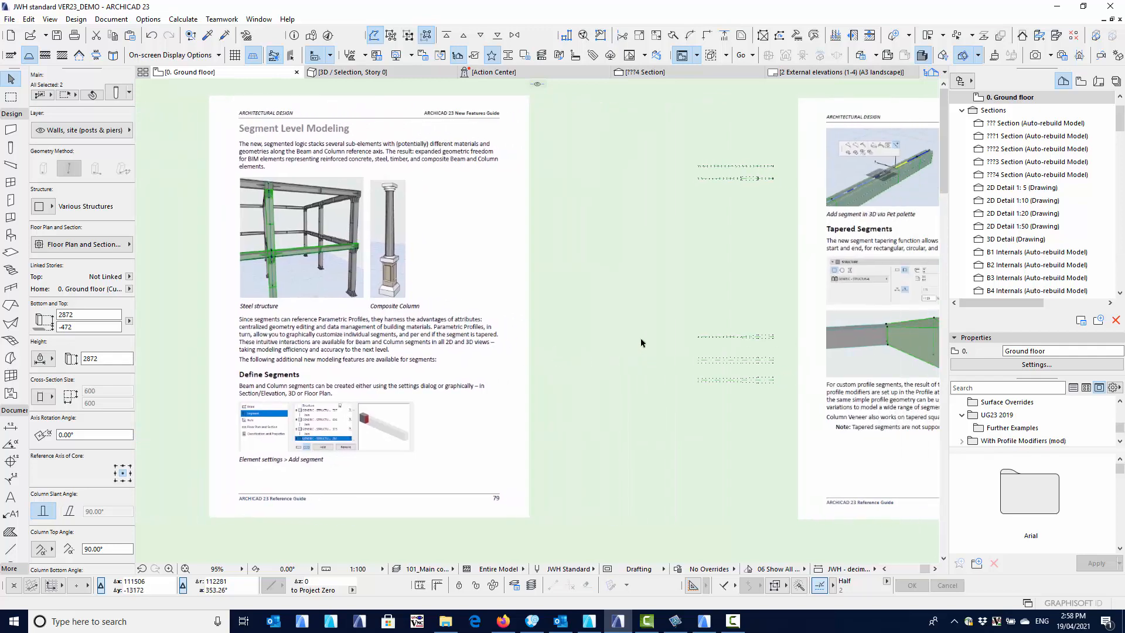
{"action": "middle_click_drag", "start_coordinate": [641, 343], "coordinate": [461, 347]}
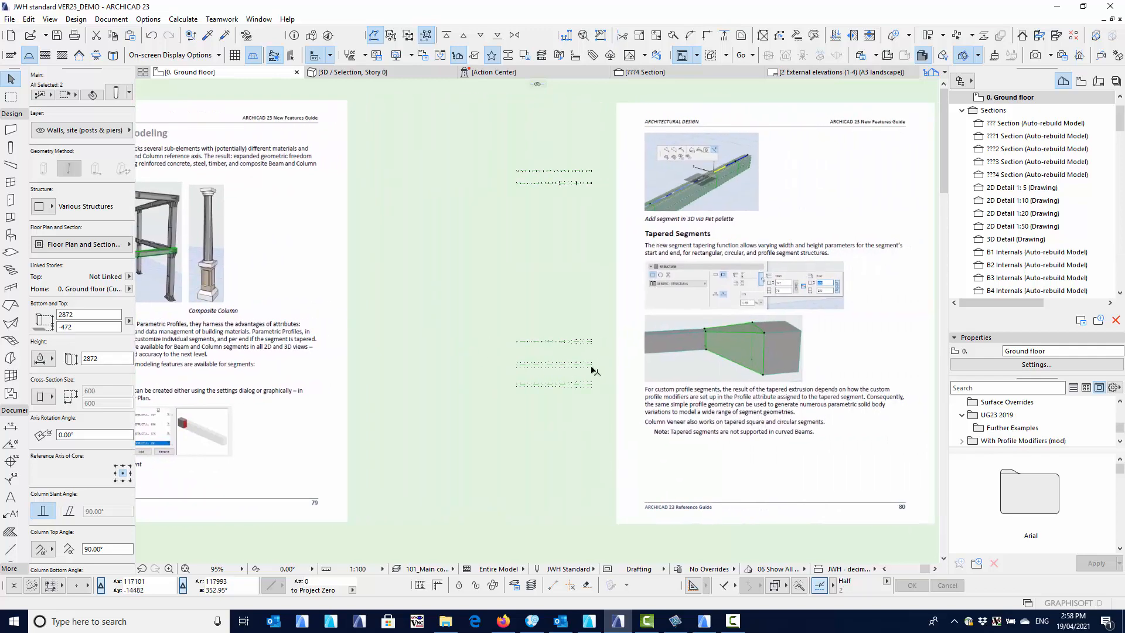
{"action": "middle_click_drag", "start_coordinate": [591, 368], "coordinate": [419, 361]}
{"action": "middle_click_drag", "start_coordinate": [719, 359], "coordinate": [459, 361]}
{"action": "middle_click_drag", "start_coordinate": [826, 361], "coordinate": [555, 360]}
{"action": "middle_click_drag", "start_coordinate": [708, 359], "coordinate": [479, 359]}
{"action": "middle_click_drag", "start_coordinate": [805, 368], "coordinate": [553, 359]}
{"action": "middle_click_drag", "start_coordinate": [644, 375], "coordinate": [619, 370]}
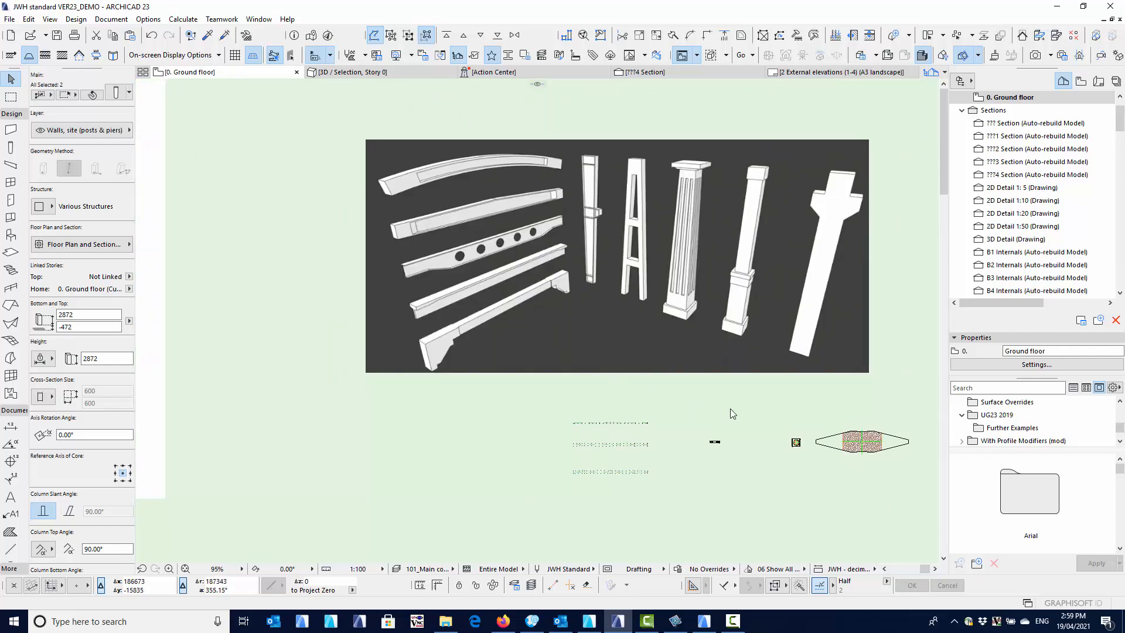
{"action": "middle_click_drag", "start_coordinate": [730, 410], "coordinate": [677, 396]}
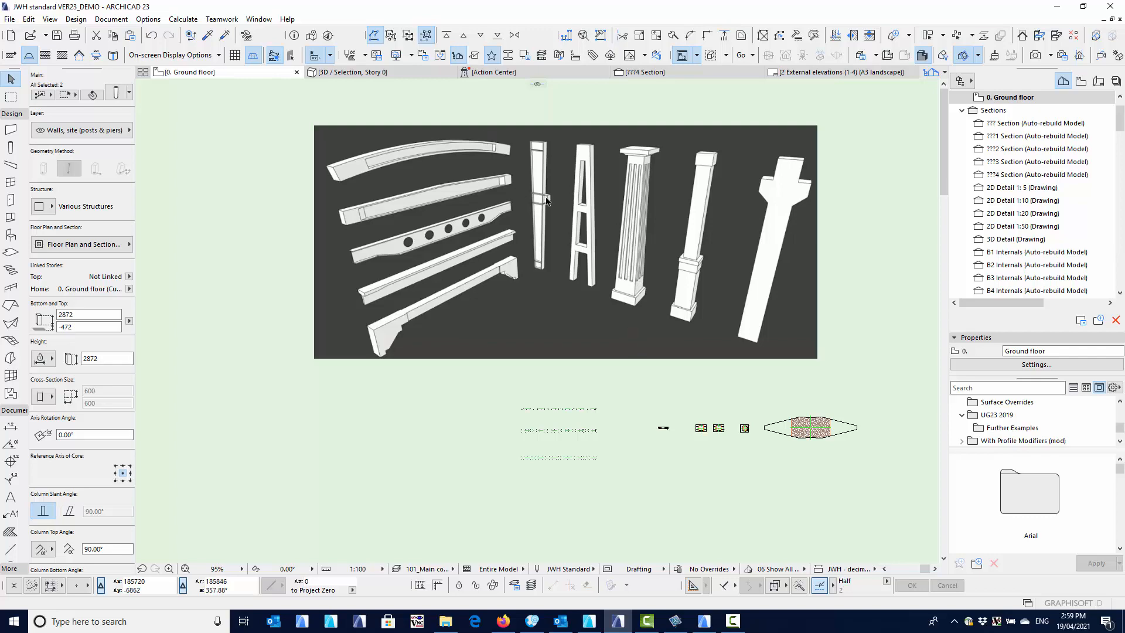
{"action": "scroll", "coordinate": [546, 207], "scroll_direction": "up", "scroll_amount": 6}
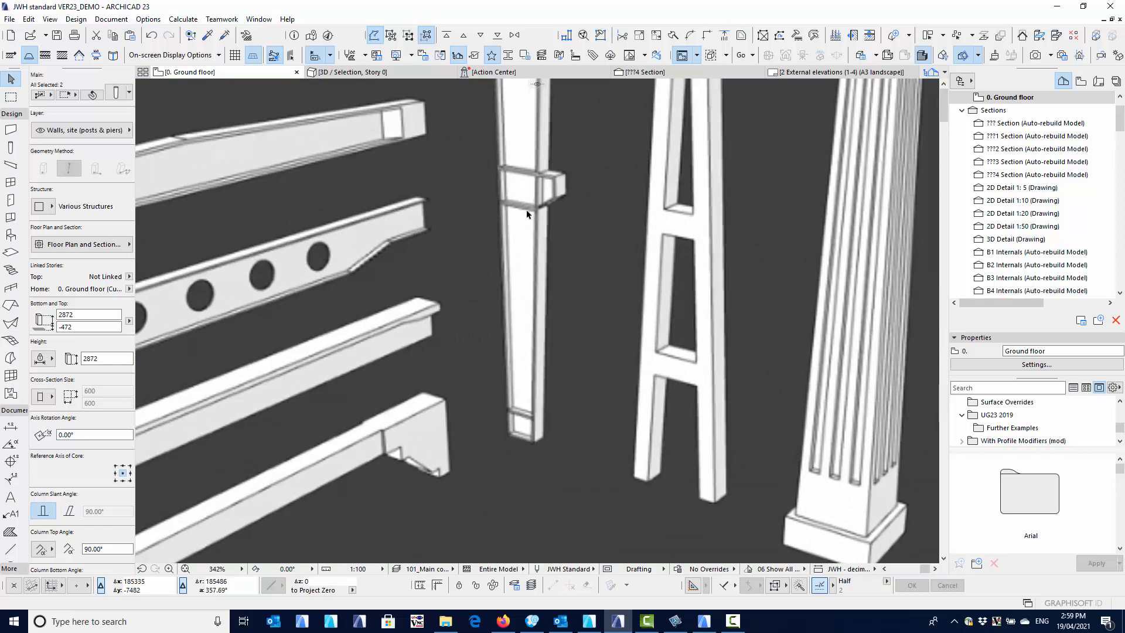
{"action": "scroll", "coordinate": [527, 215], "scroll_direction": "down", "scroll_amount": 8}
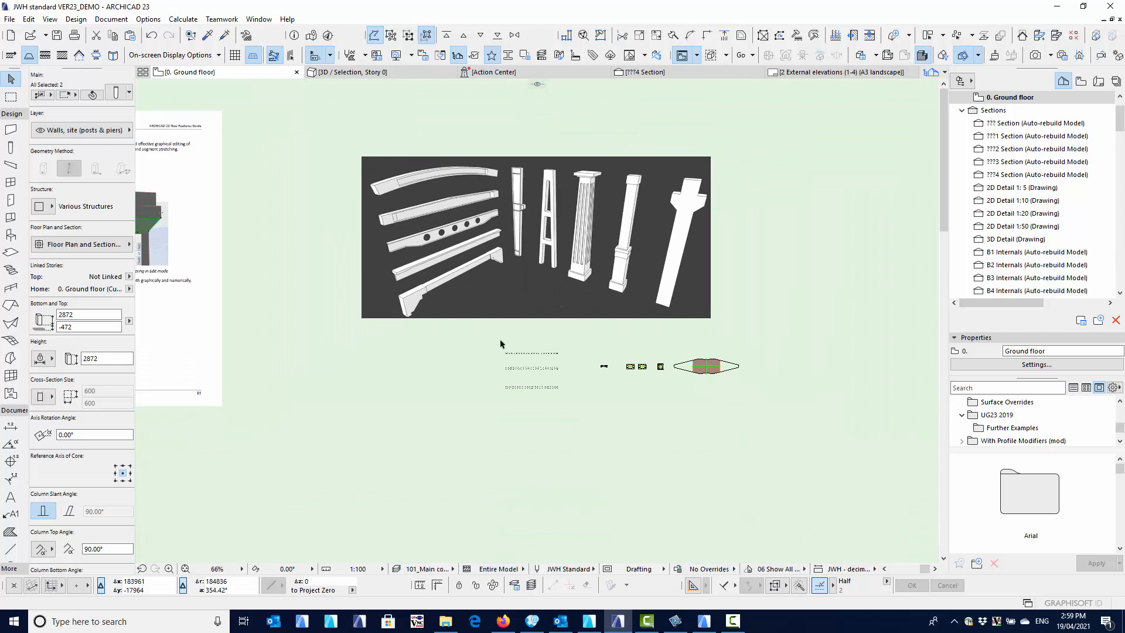
Select all the beams and columns below the example picture and show only them in 3D.
{"action": "left_click", "coordinate": [501, 344]}
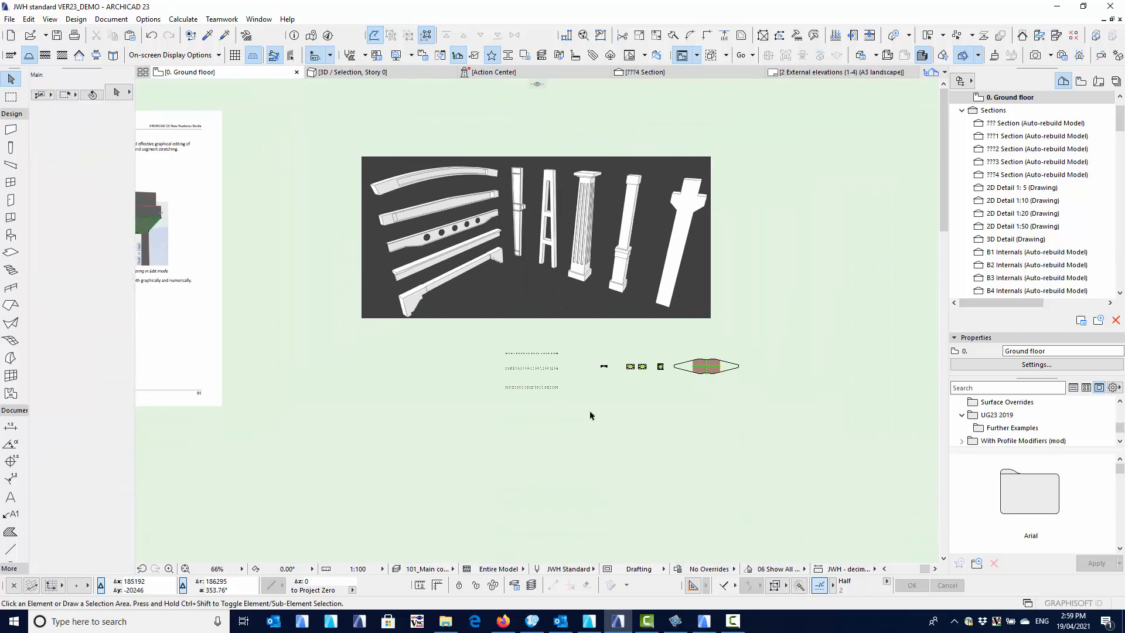
{"action": "left_click", "coordinate": [492, 344]}
{"action": "right_click", "coordinate": [490, 343]}
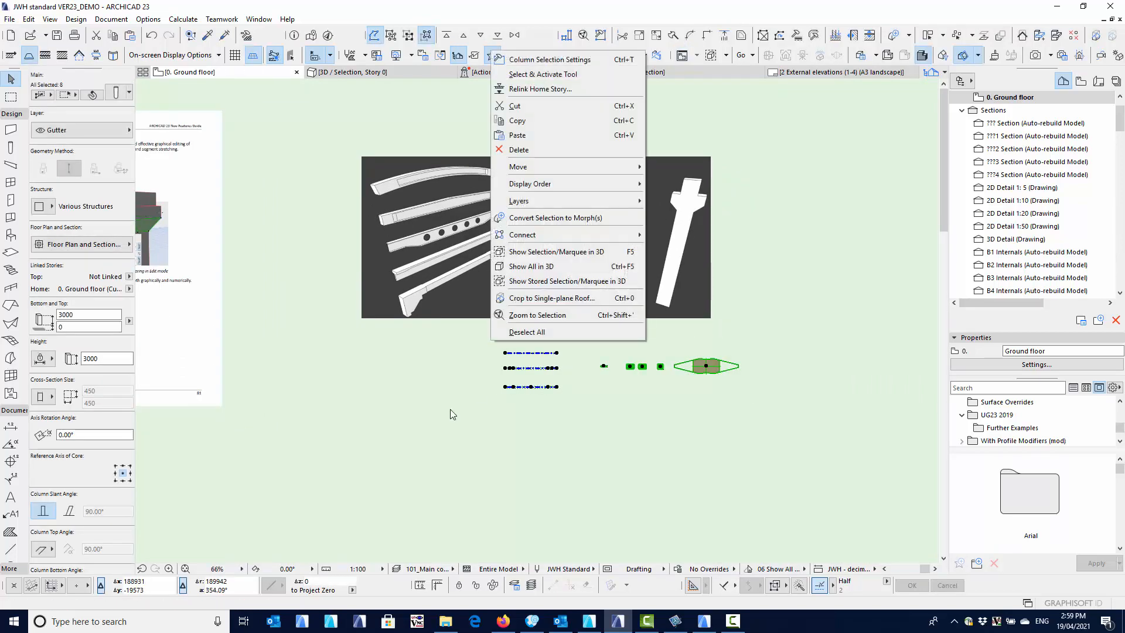
{"action": "left_click", "coordinate": [503, 253]}
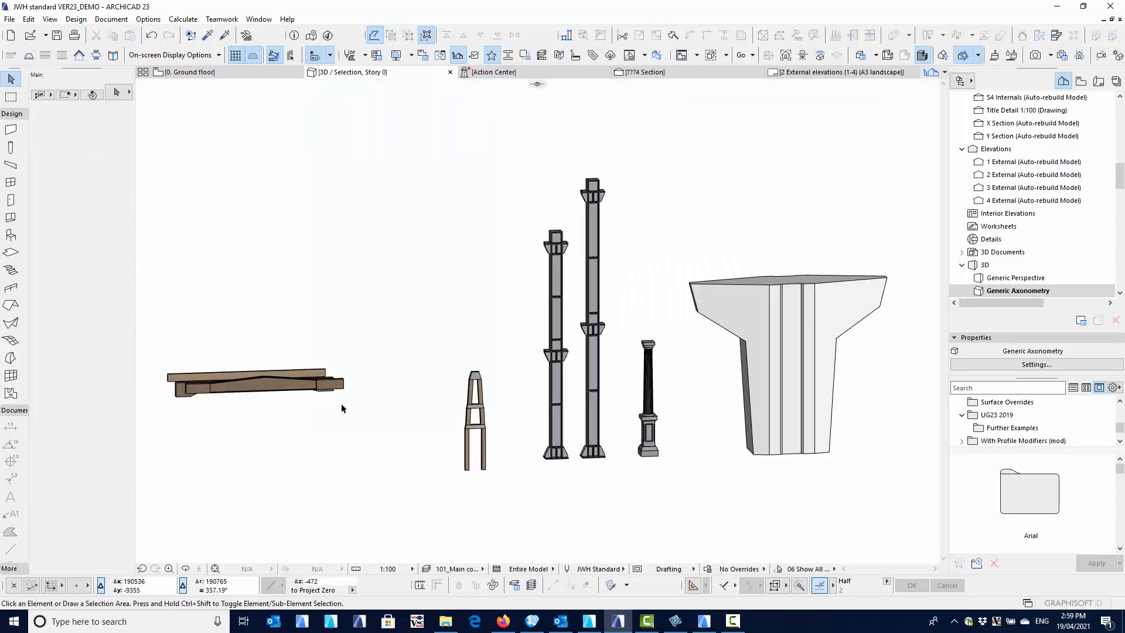
Examine the three timber beams in 3D from an oblique angle, selecting the plain straight beam.
{"action": "middle_click_drag", "start_coordinate": [349, 424], "coordinate": [276, 465], "text": "shift"}
{"action": "scroll", "coordinate": [223, 451], "scroll_direction": "up", "scroll_amount": 5}
{"action": "middle_click_drag", "start_coordinate": [222, 437], "coordinate": [380, 389]}
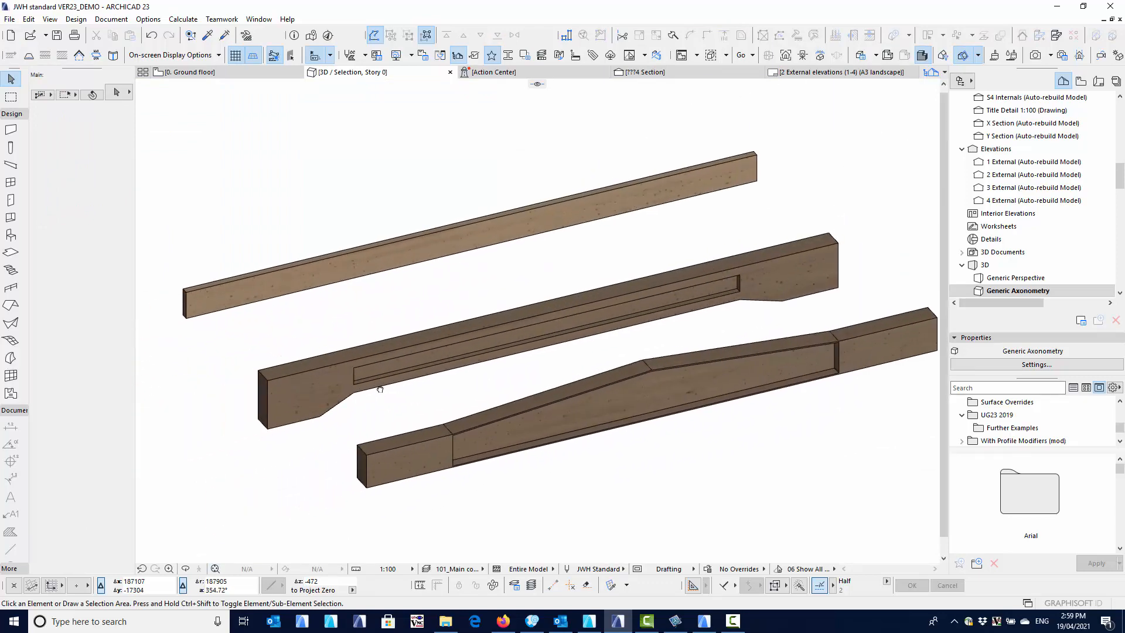
{"action": "scroll", "coordinate": [314, 407], "scroll_direction": "up", "scroll_amount": 1}
{"action": "left_click", "coordinate": [690, 184]}
{"action": "middle_click_drag", "start_coordinate": [538, 303], "coordinate": [485, 192]}
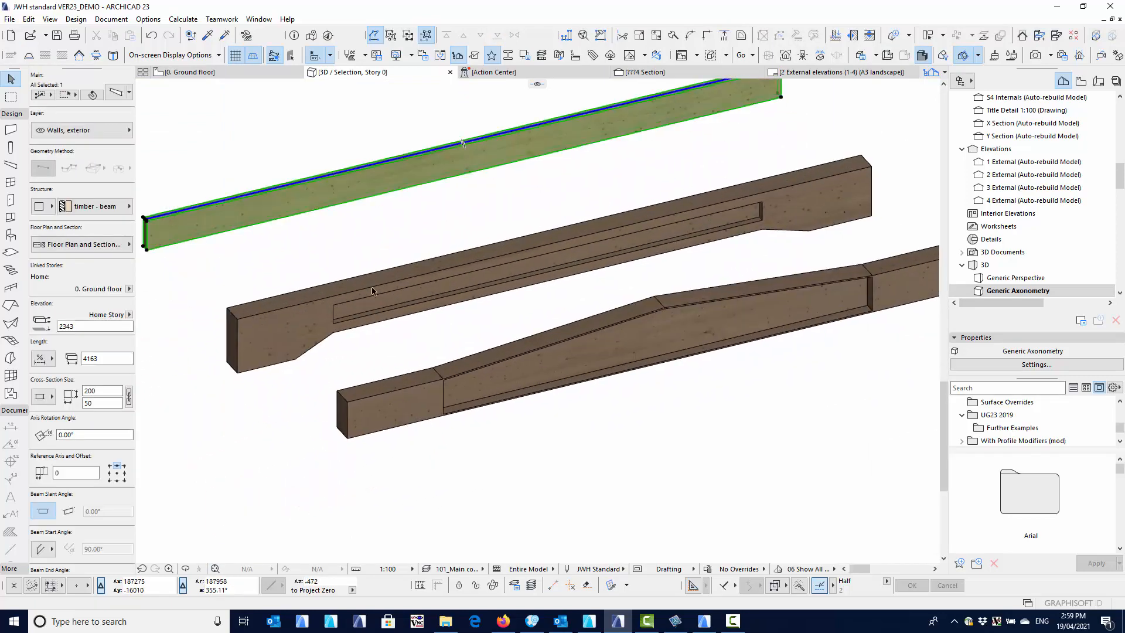
{"action": "middle_click_drag", "start_coordinate": [359, 293], "coordinate": [406, 271]}
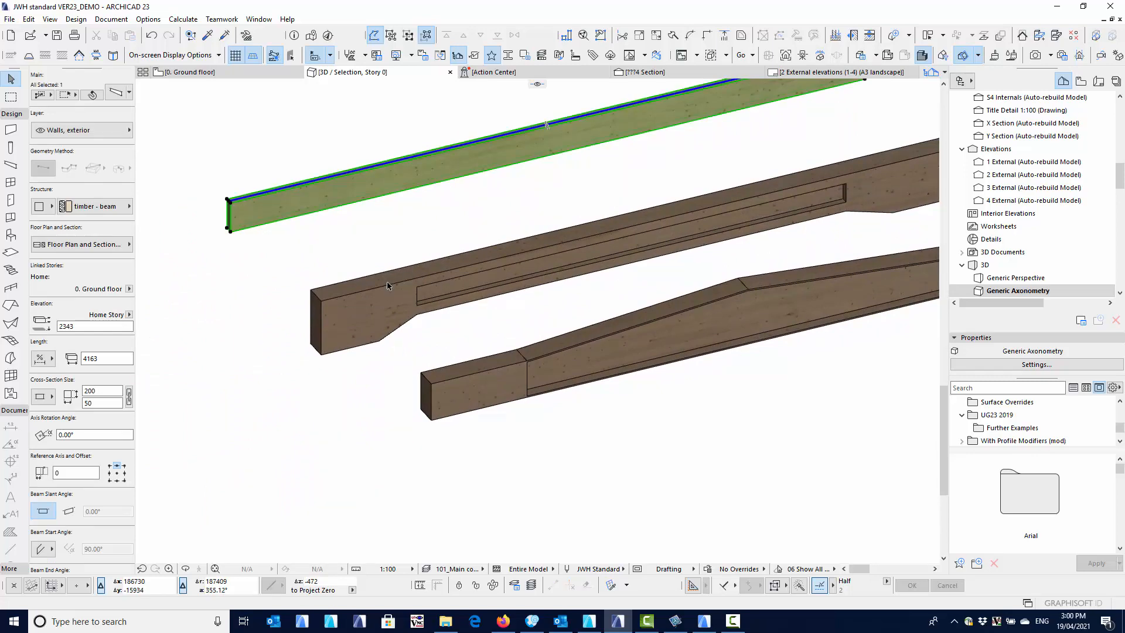
Select the middle timber beam with deepened ends and examine its first three segments, including the Stair Beam UB250x31 (copy) profile, in its settings.
{"action": "left_click", "coordinate": [387, 286]}
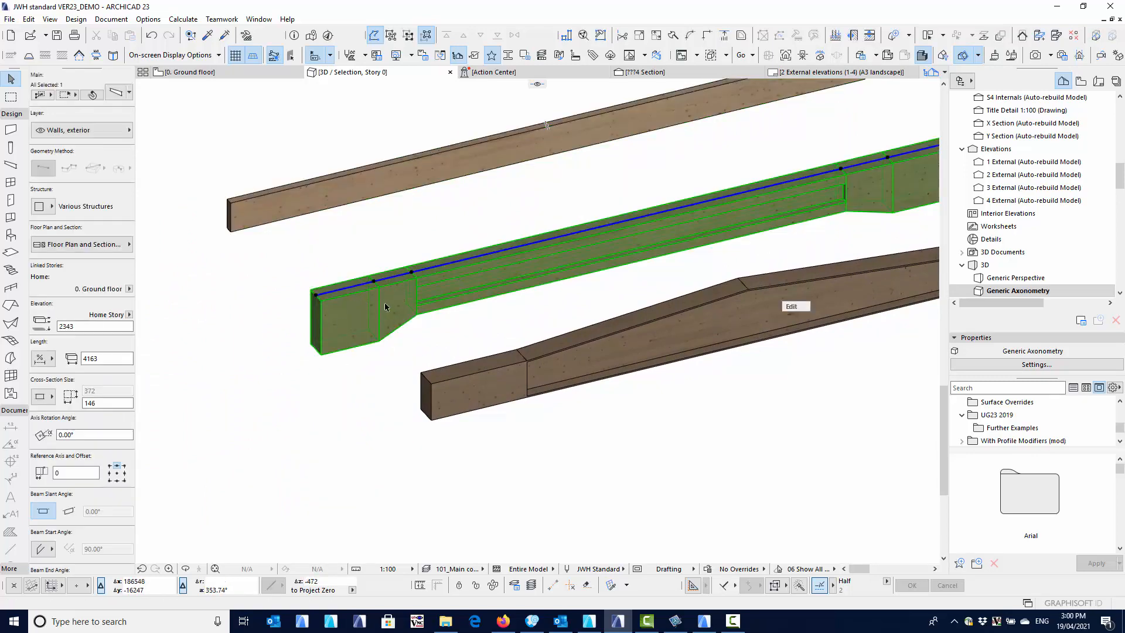
{"action": "middle_click_drag", "start_coordinate": [689, 227], "coordinate": [632, 250]}
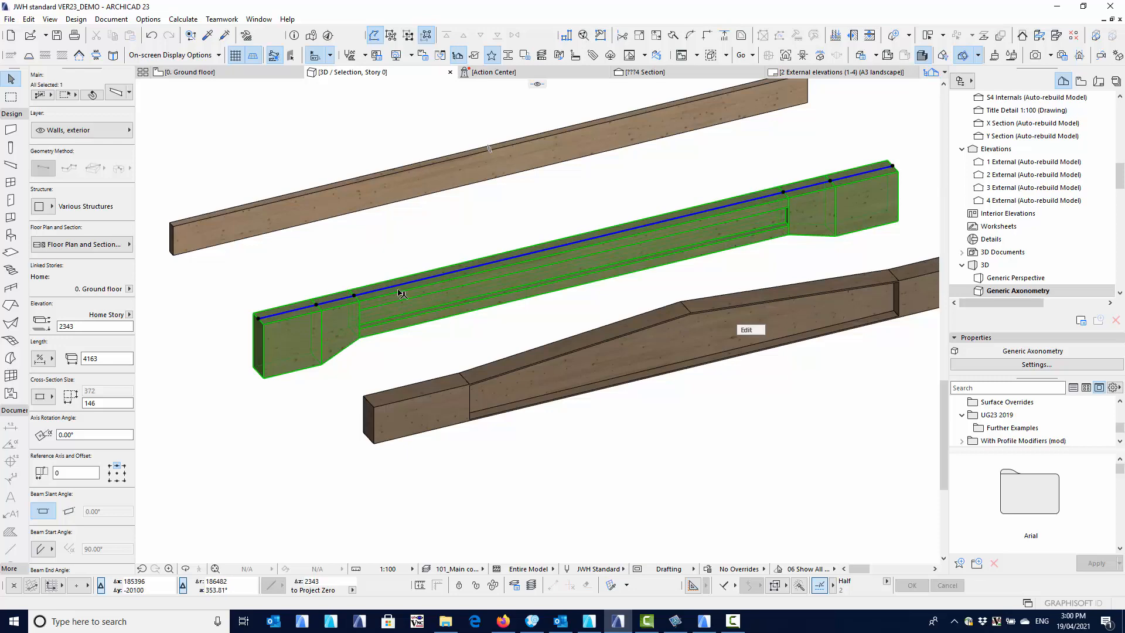
{"action": "left_click", "coordinate": [116, 92]}
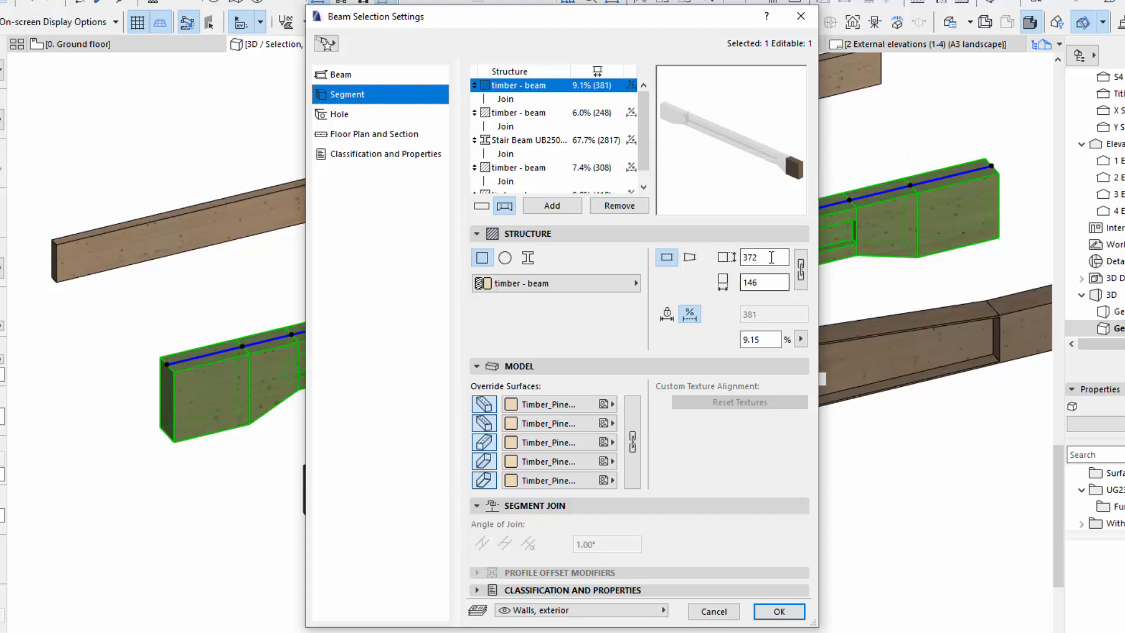
{"action": "left_click", "coordinate": [518, 116]}
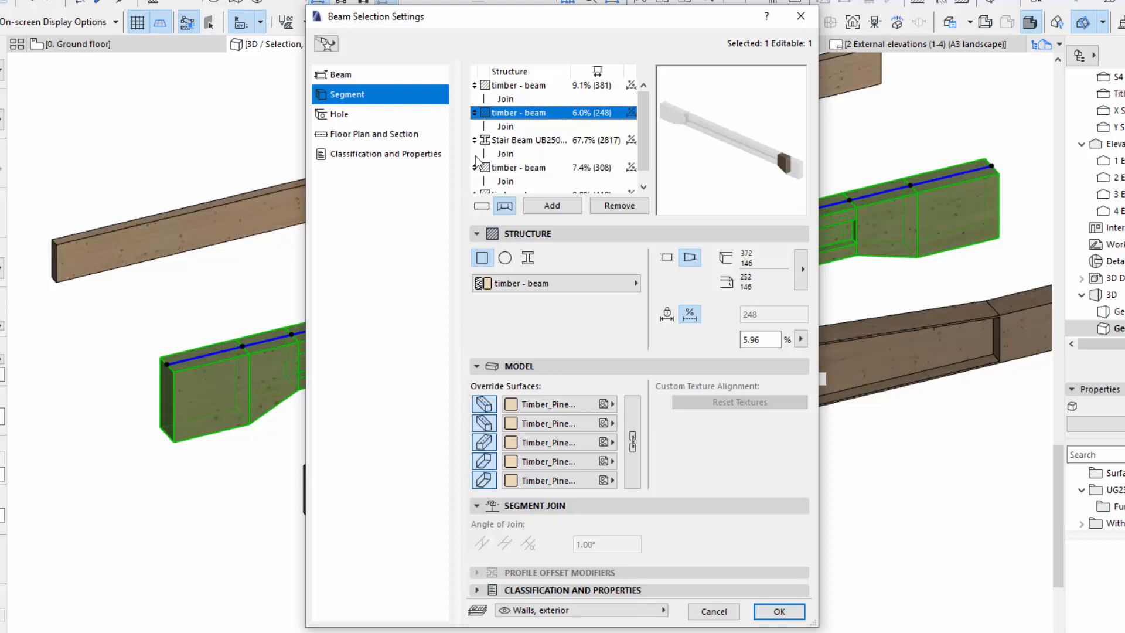
{"action": "left_click", "coordinate": [518, 139]}
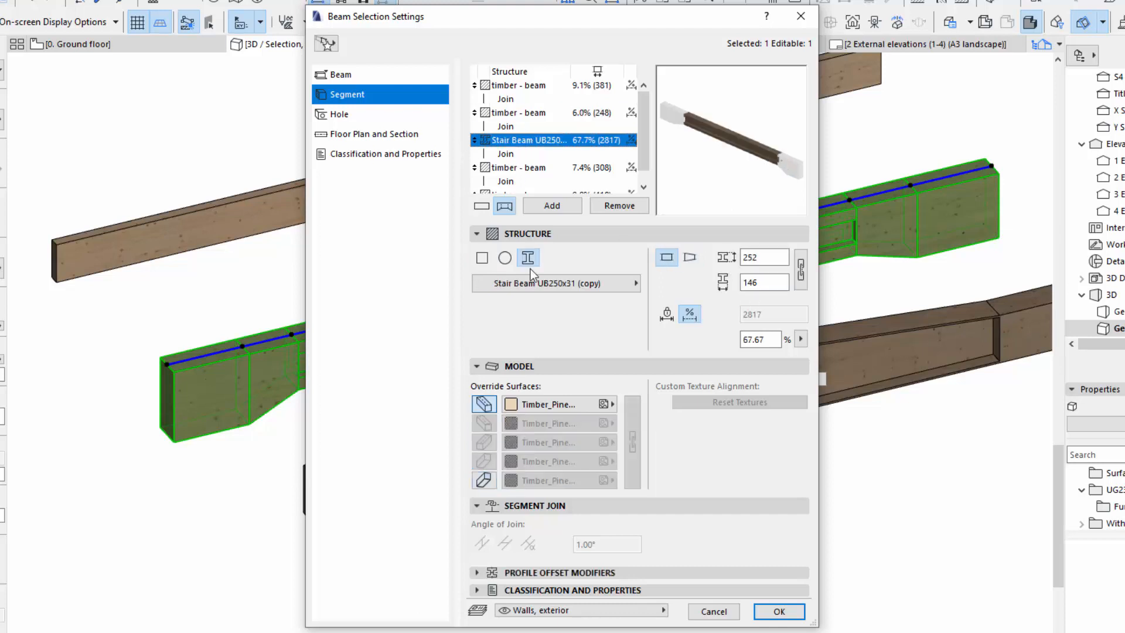
{"action": "left_click", "coordinate": [538, 284]}
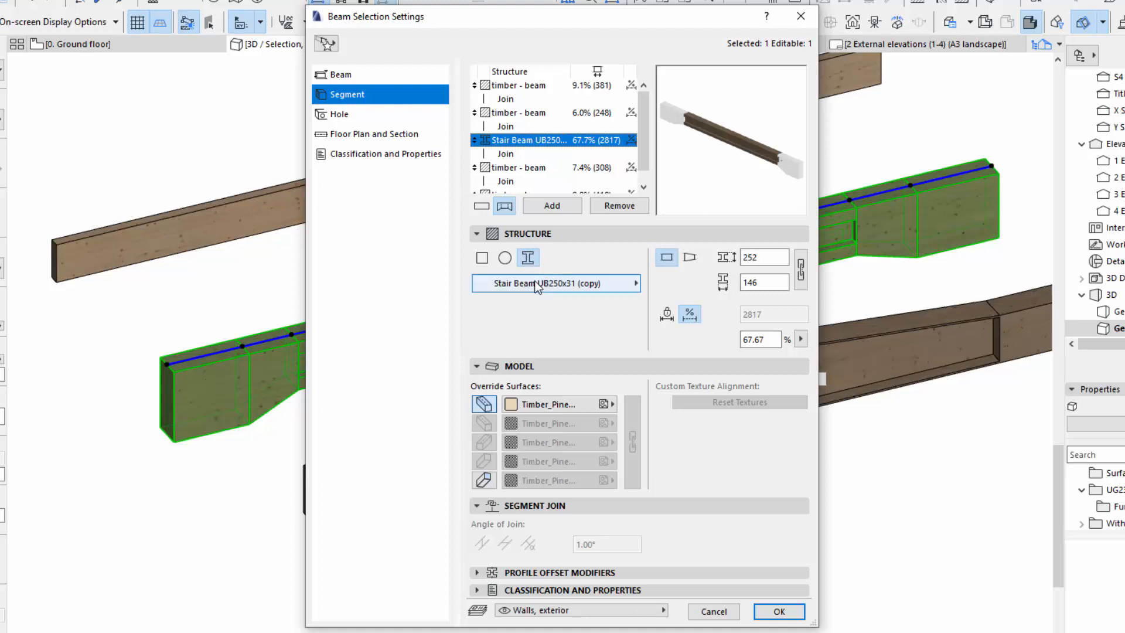
{"action": "left_click", "coordinate": [621, 285]}
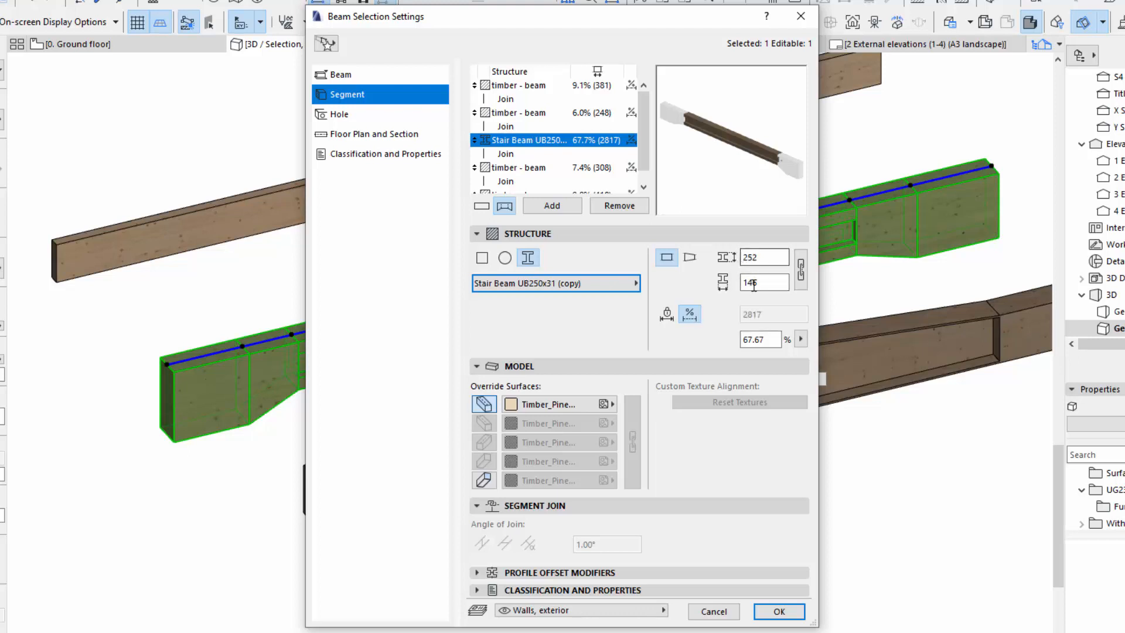
Compare the tapered segments on both sides of the profiled middle segment and the last segment, closing the beam settings without changes.
{"action": "left_click", "coordinate": [515, 114]}
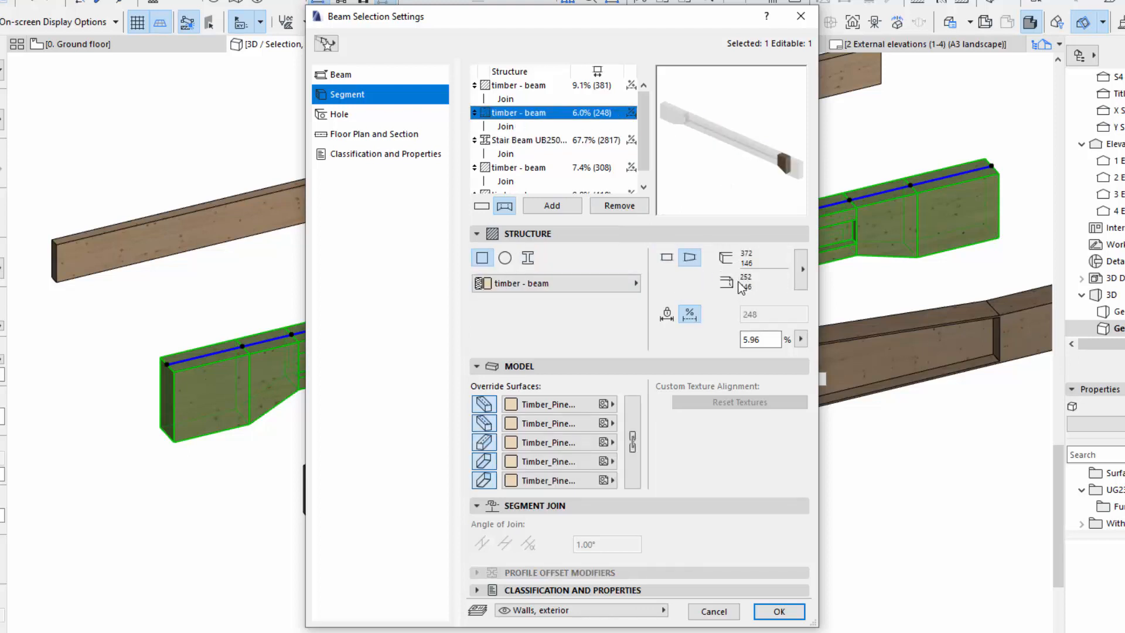
{"action": "left_click", "coordinate": [530, 142]}
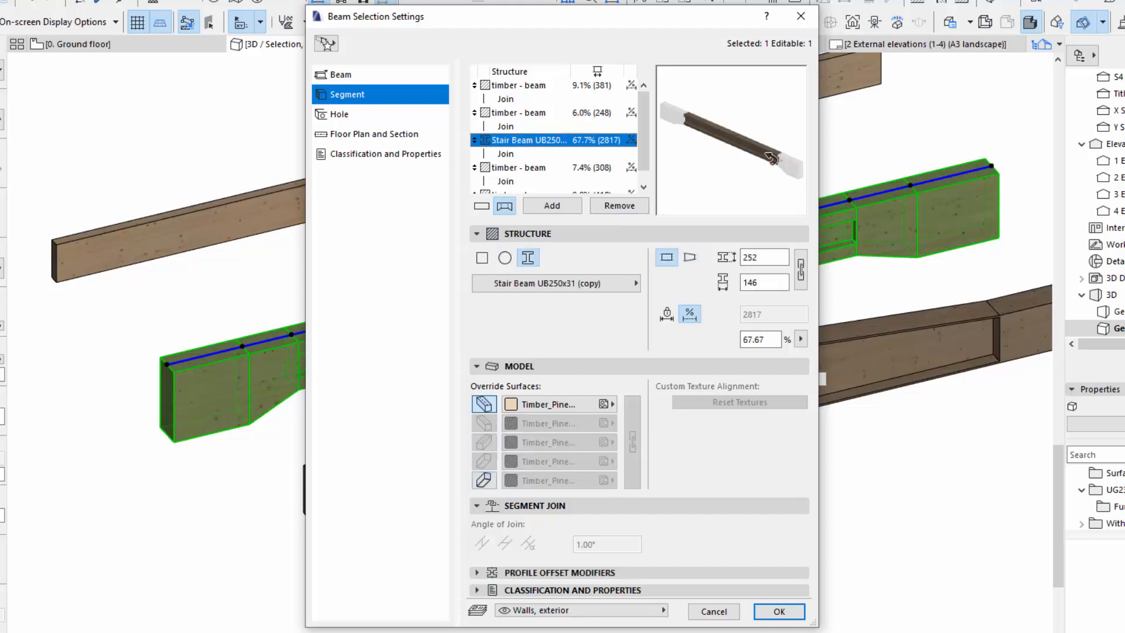
{"action": "left_click", "coordinate": [530, 167]}
{"action": "scroll", "coordinate": [551, 147], "scroll_direction": "down", "scroll_amount": 2}
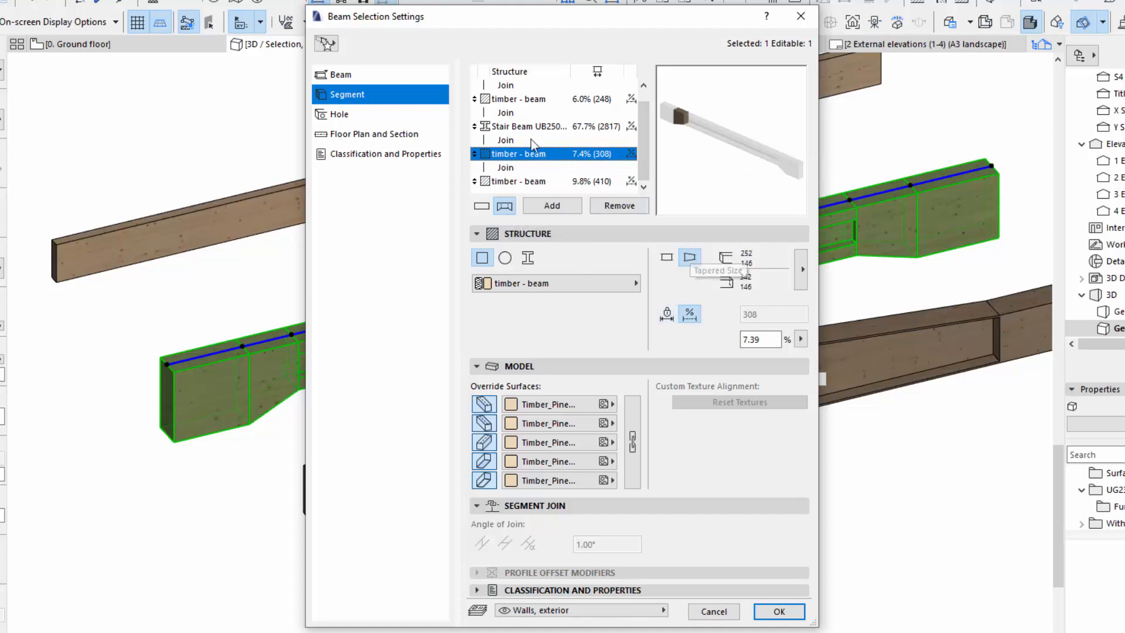
{"action": "left_click", "coordinate": [538, 180]}
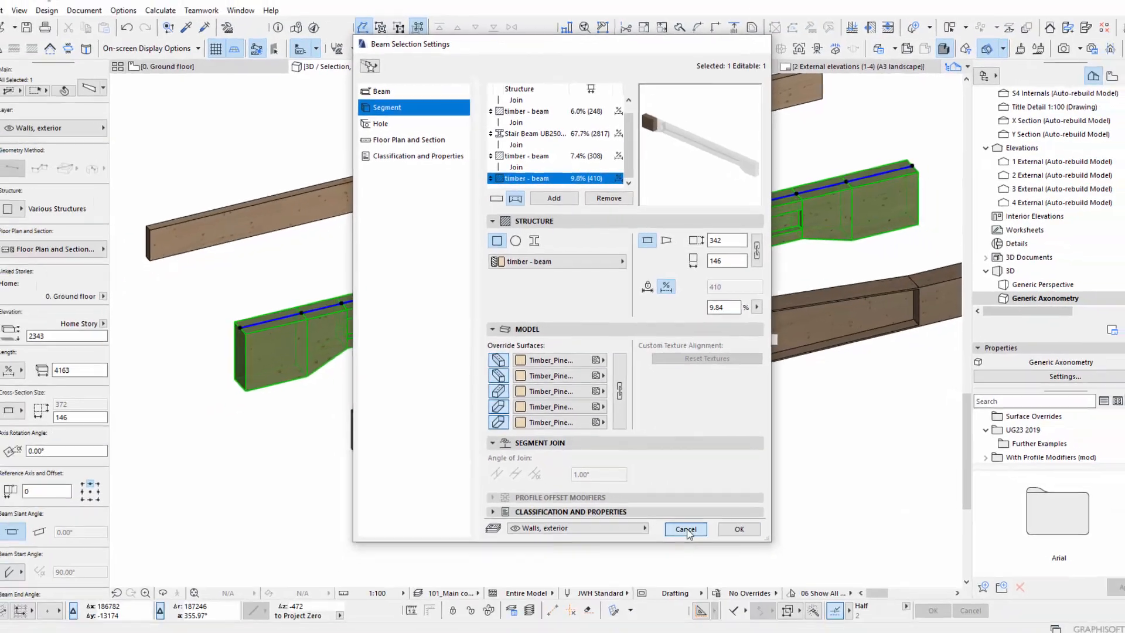
{"action": "left_click", "coordinate": [762, 580]}
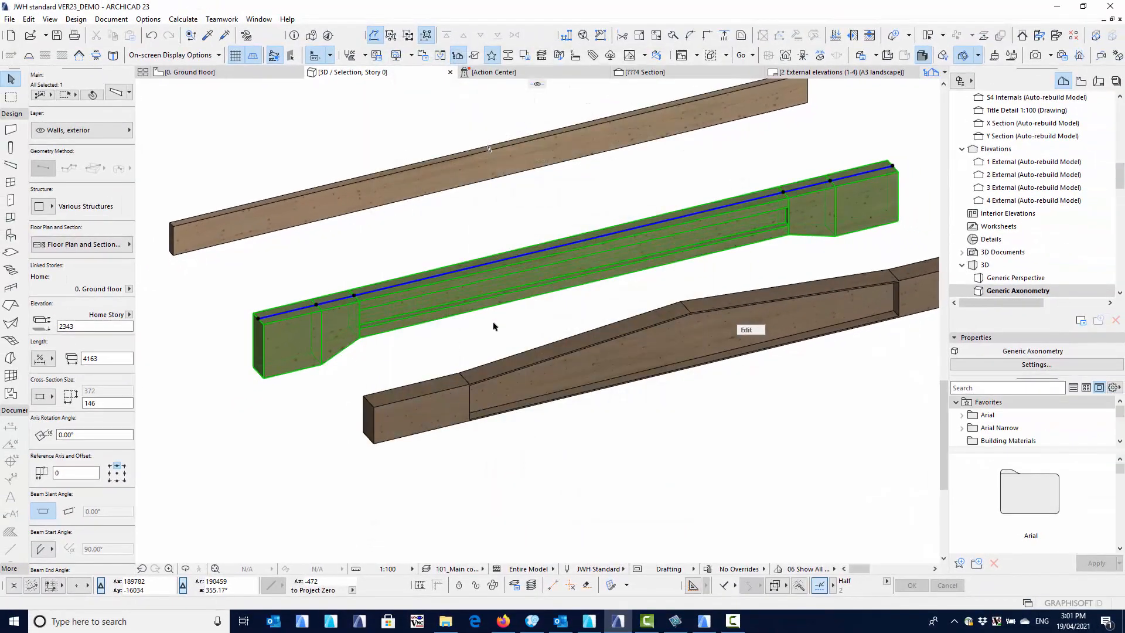
Stretch the near end of the middle timber beam outward along its axis to a length of about 6425 mm.
{"action": "scroll", "coordinate": [479, 321], "scroll_direction": "down", "scroll_amount": 2}
{"action": "left_click", "coordinate": [350, 269]}
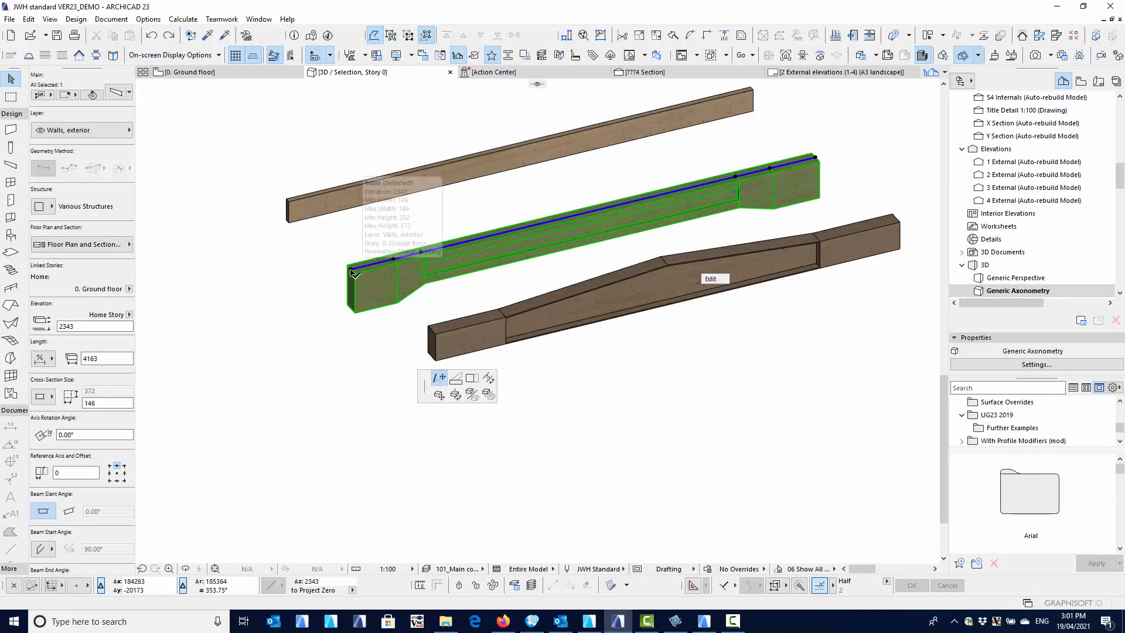
{"action": "middle_click_drag", "start_coordinate": [217, 300], "coordinate": [369, 241]}
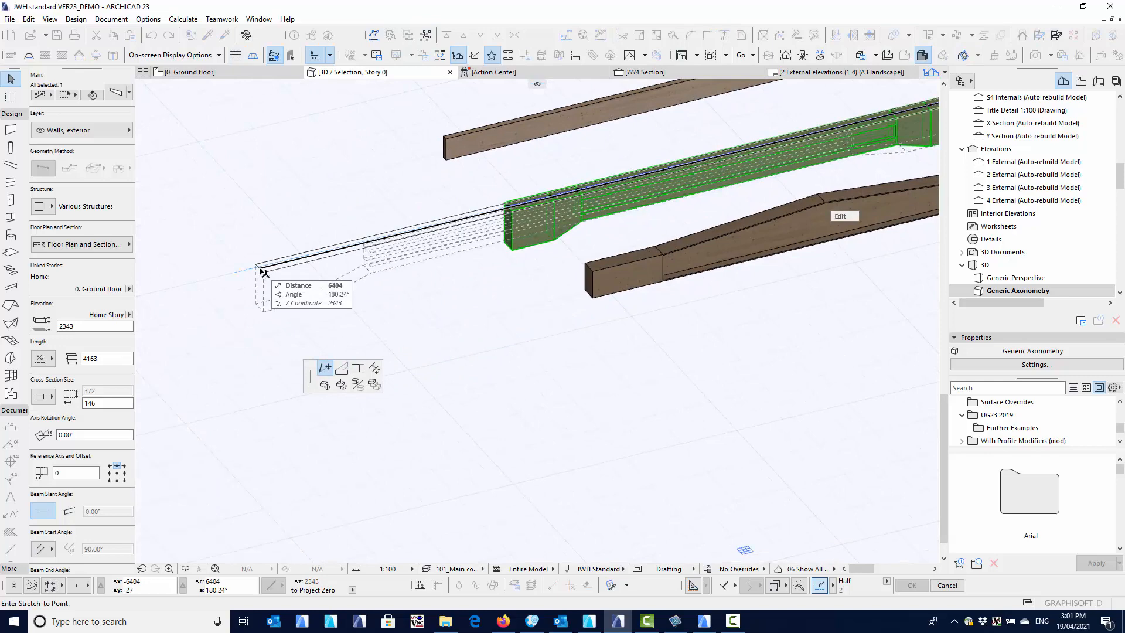
{"action": "left_click", "coordinate": [259, 271]}
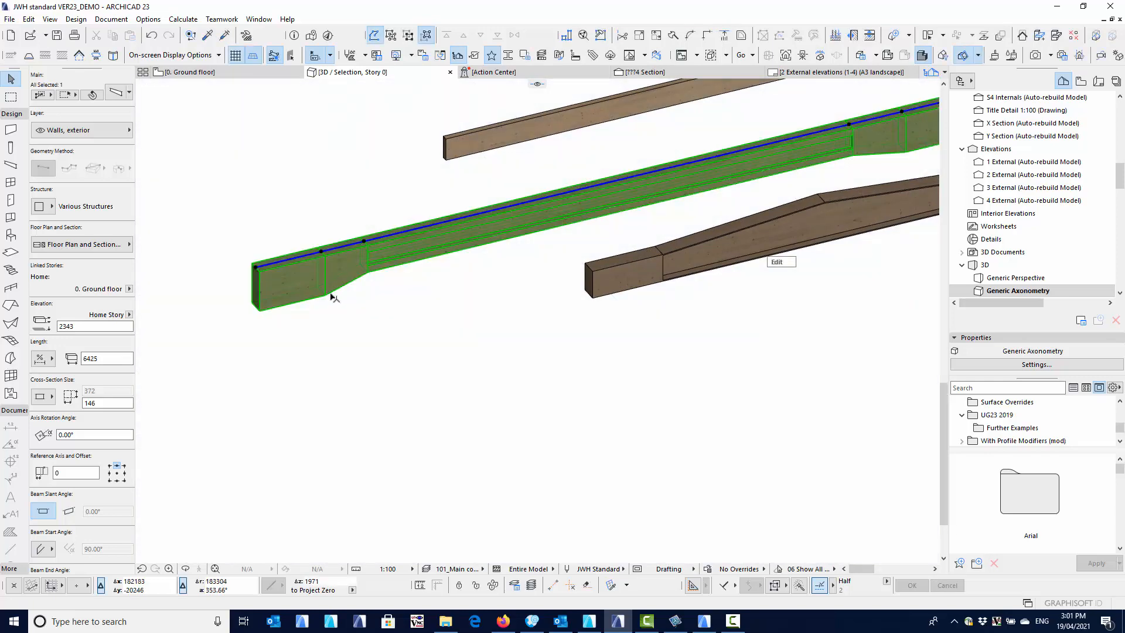
{"action": "middle_click_drag", "start_coordinate": [263, 283], "coordinate": [227, 283]}
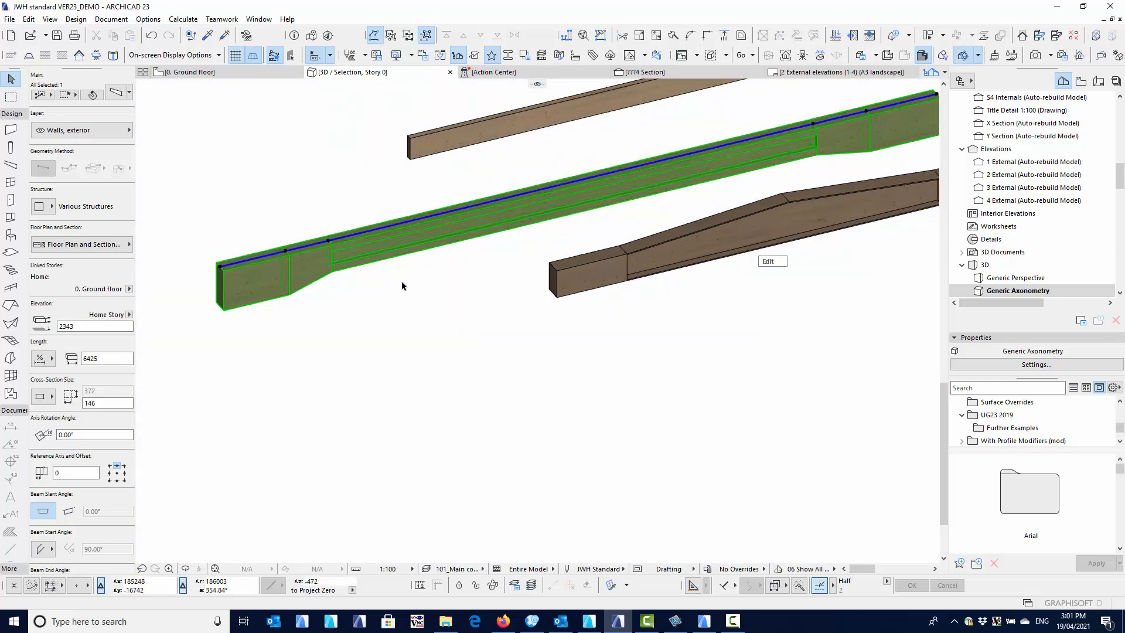
{"action": "scroll", "coordinate": [366, 326], "scroll_direction": "down", "scroll_amount": 2}
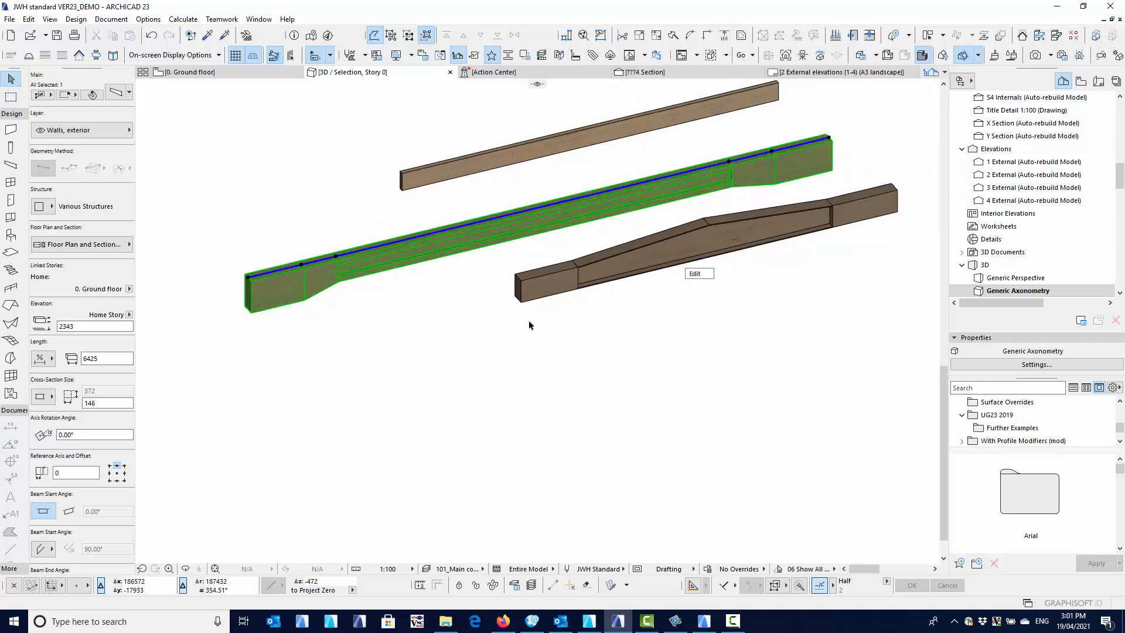
Select the shorter steel column and stretch its top upward to a height of about 6761 mm.
{"action": "middle_click_drag", "start_coordinate": [518, 281], "coordinate": [552, 353]}
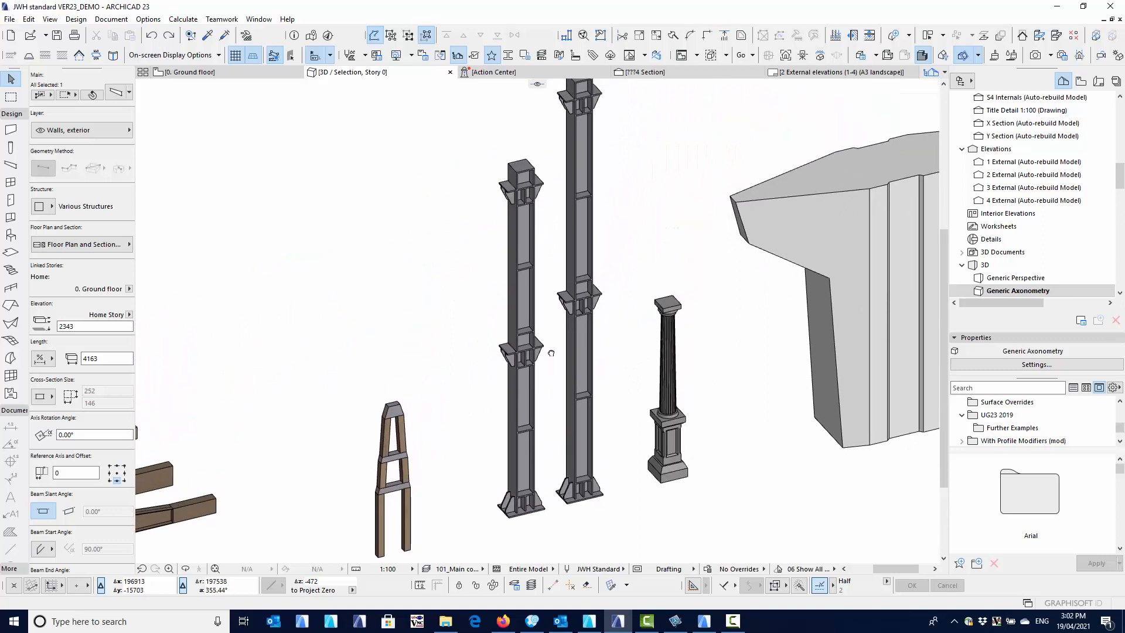
{"action": "left_click", "coordinate": [526, 171]}
{"action": "left_click", "coordinate": [521, 337]}
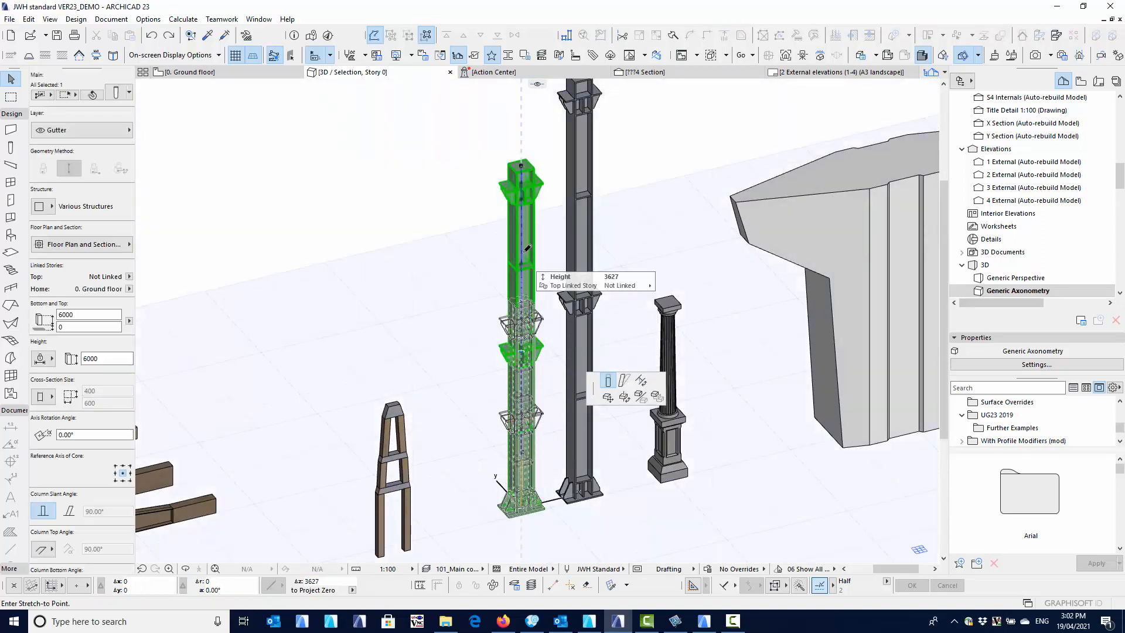
{"action": "middle_click_drag", "start_coordinate": [516, 113], "coordinate": [510, 152]}
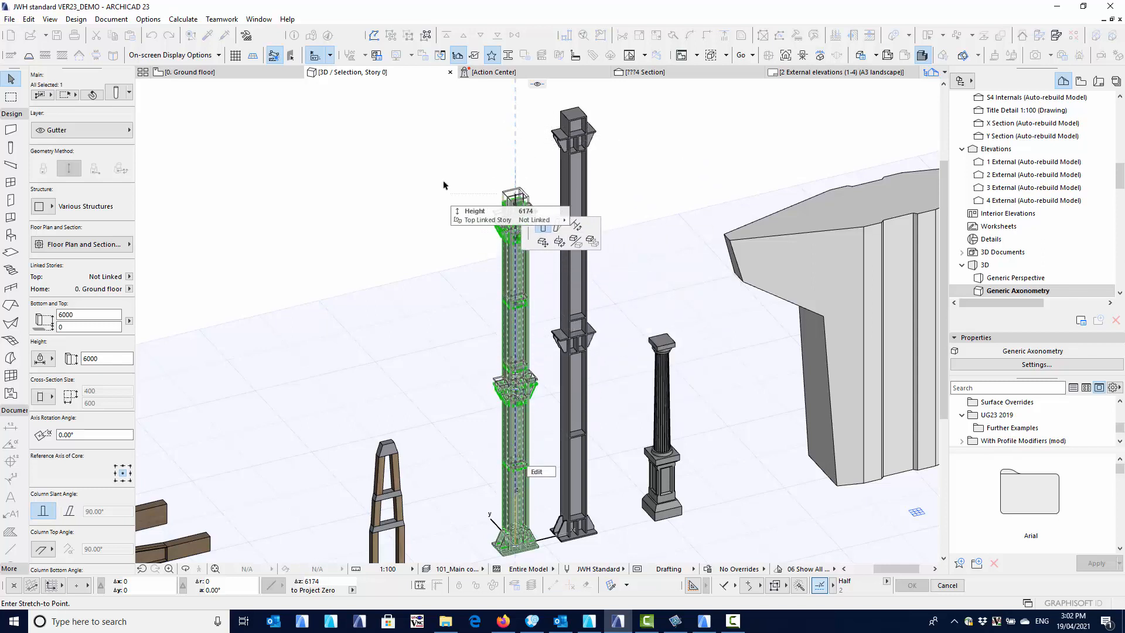
{"action": "left_click", "coordinate": [463, 164]}
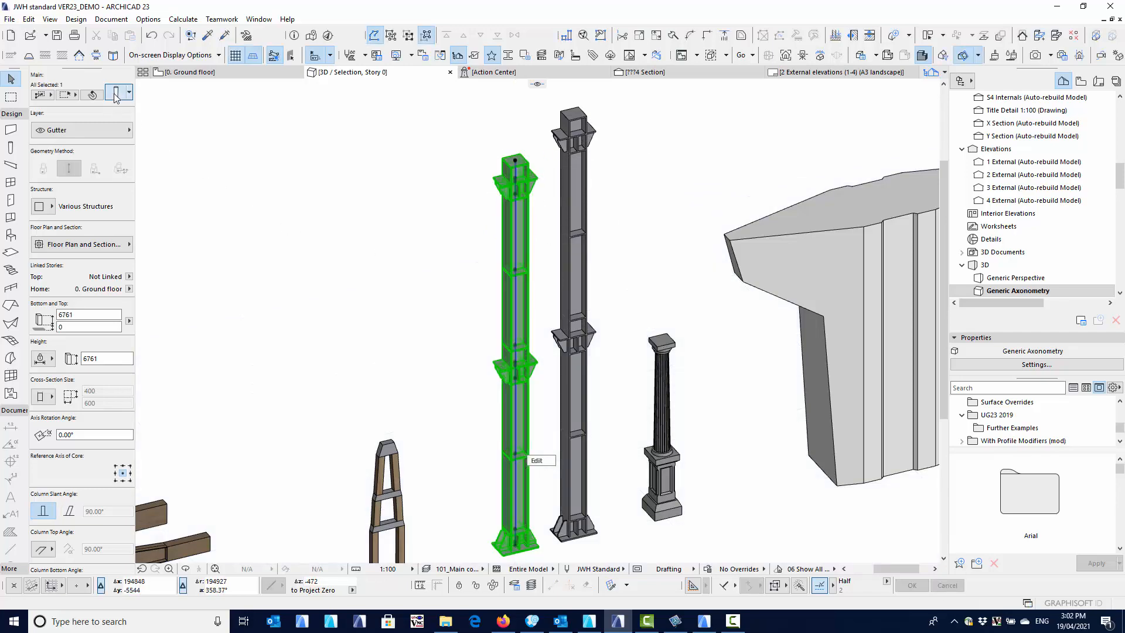
Open the stretched steel column's settings and examine its segments from the top steel plate down to the 50 mm H Profile segment.
{"action": "double_click", "coordinate": [495, 244]}
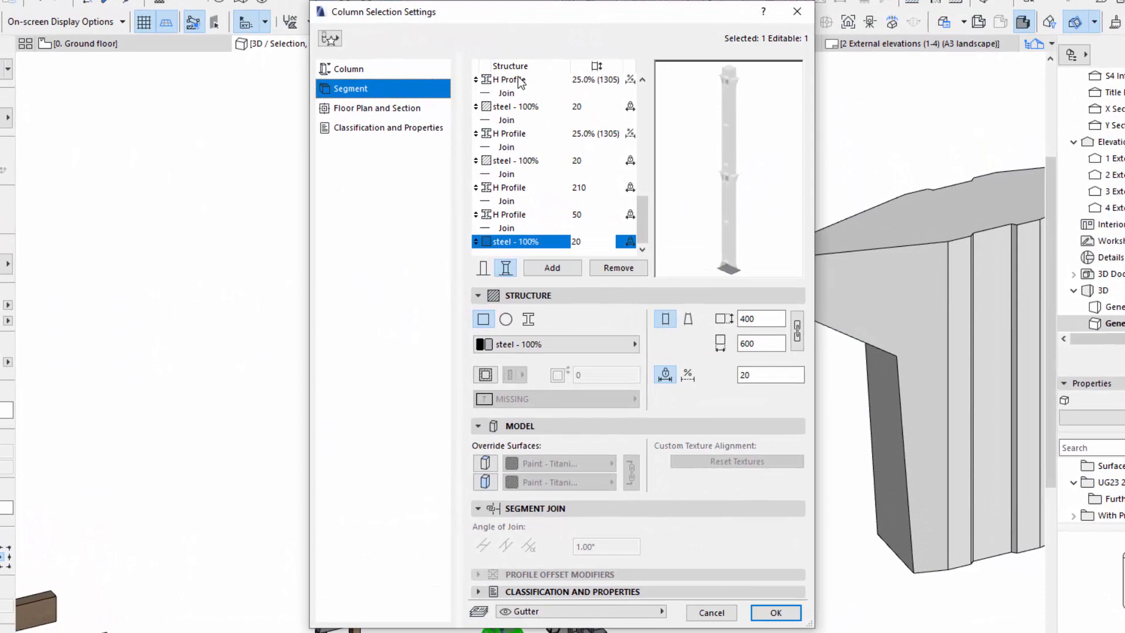
{"action": "left_click", "coordinate": [518, 81]}
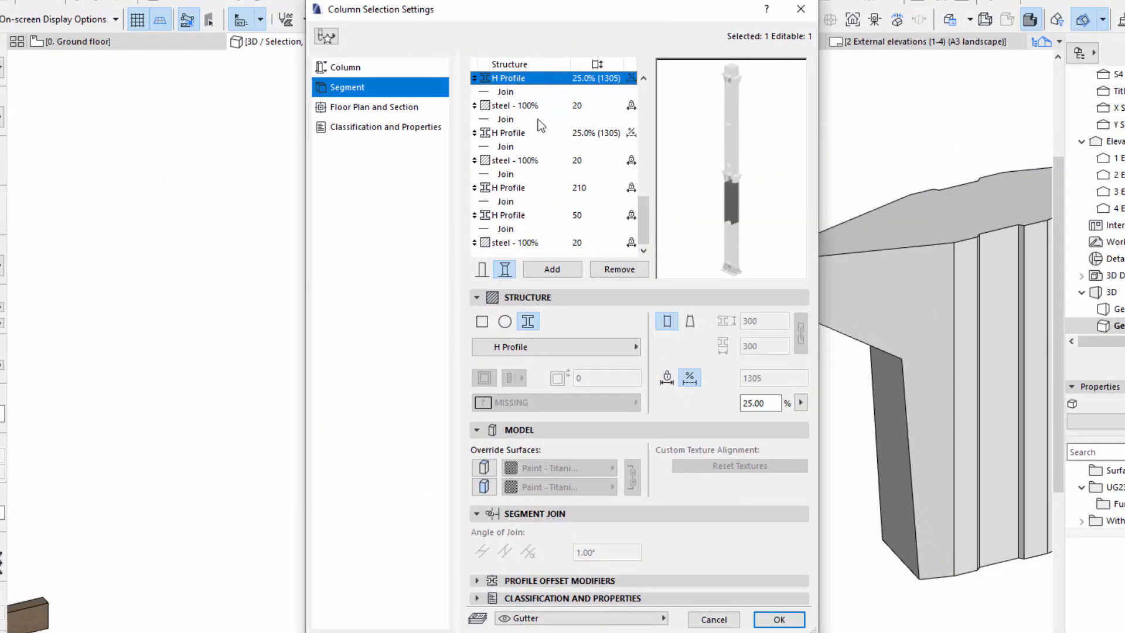
{"action": "scroll", "coordinate": [538, 118], "scroll_direction": "up", "scroll_amount": 4}
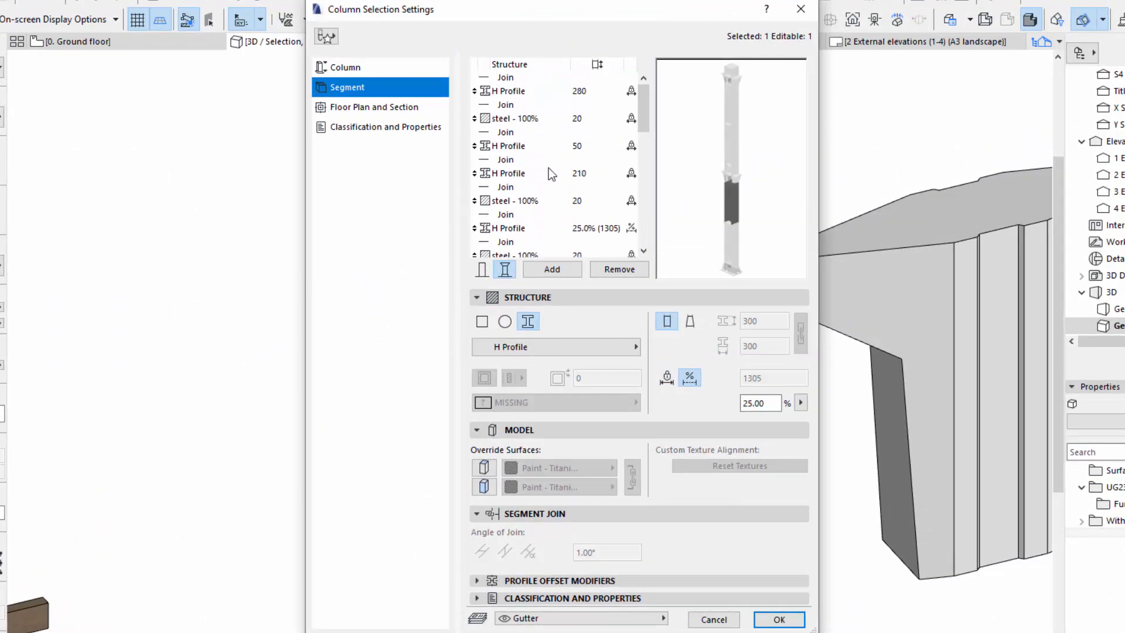
{"action": "left_click", "coordinate": [516, 78]}
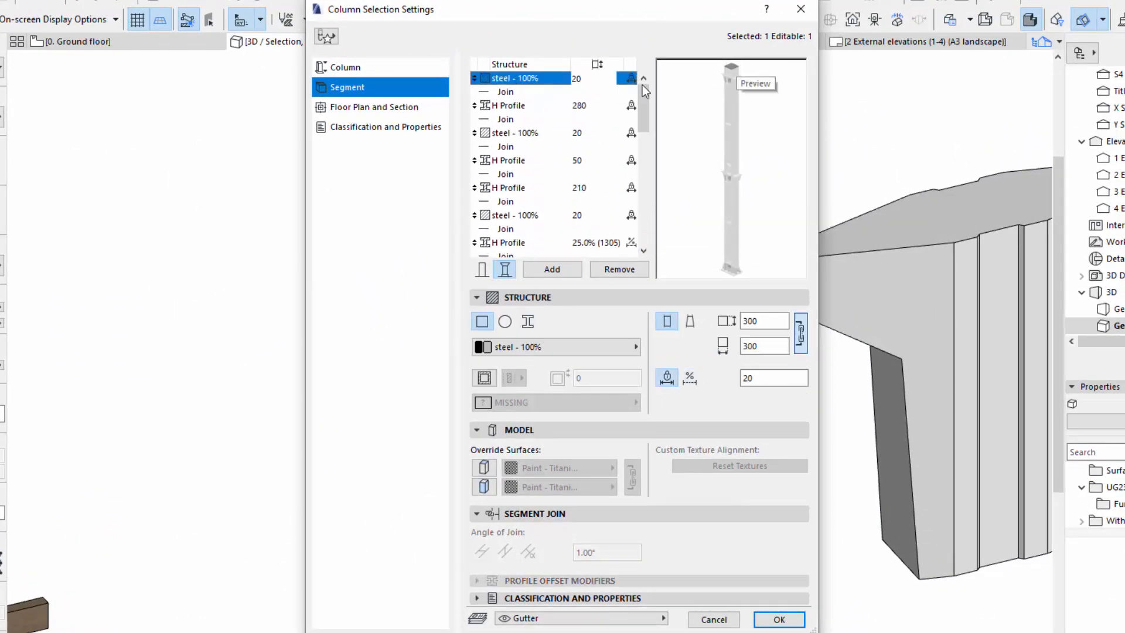
{"action": "left_click", "coordinate": [511, 106]}
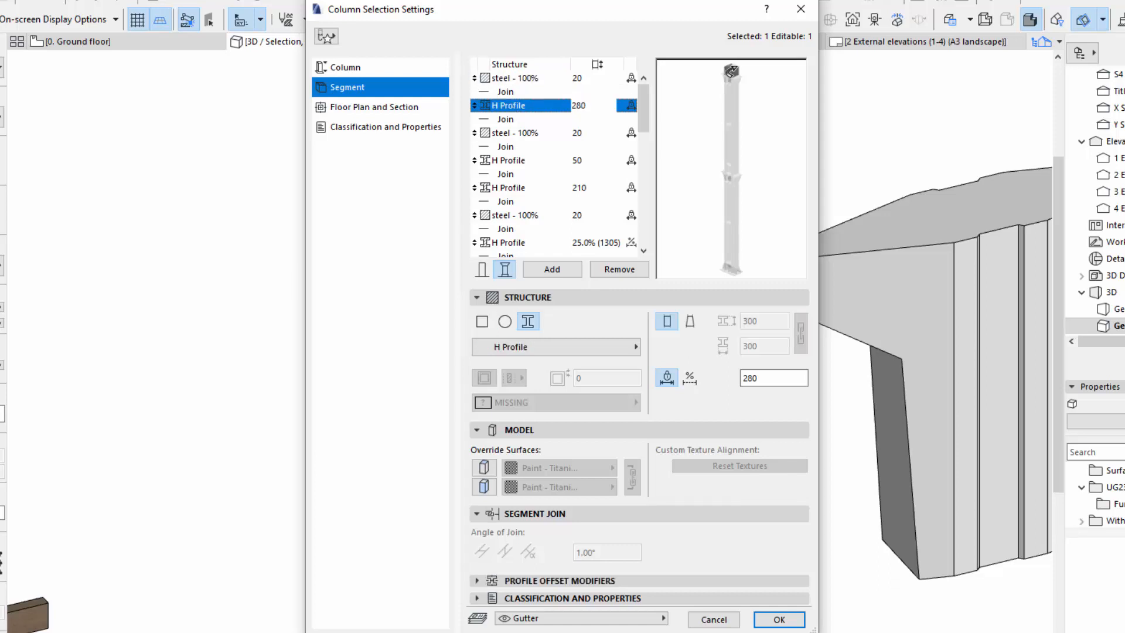
{"action": "left_click", "coordinate": [511, 132]}
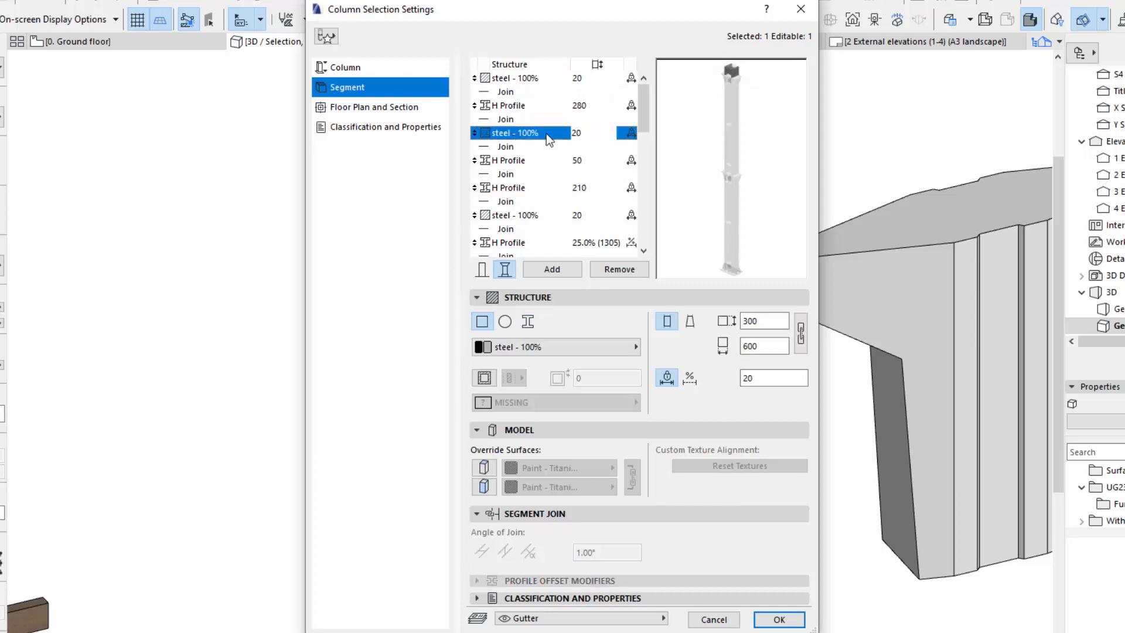
{"action": "left_click", "coordinate": [502, 158]}
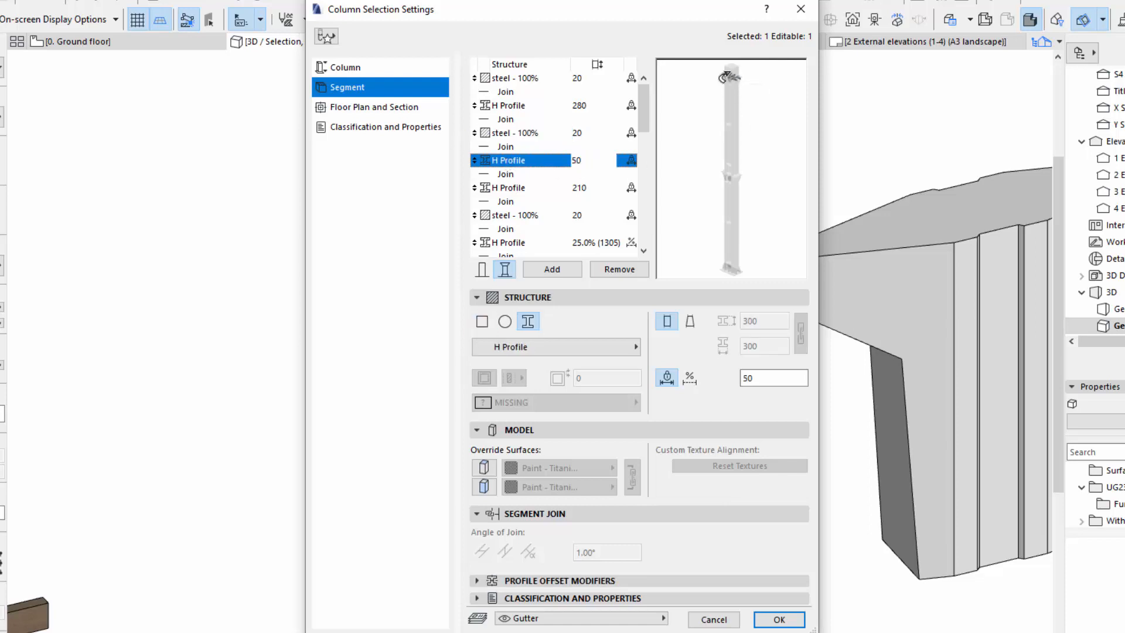
Check the profile choices of the 50 mm H Profile segment and the tapered 210 mm segment below it, and close the column settings.
{"action": "left_click", "coordinate": [547, 346]}
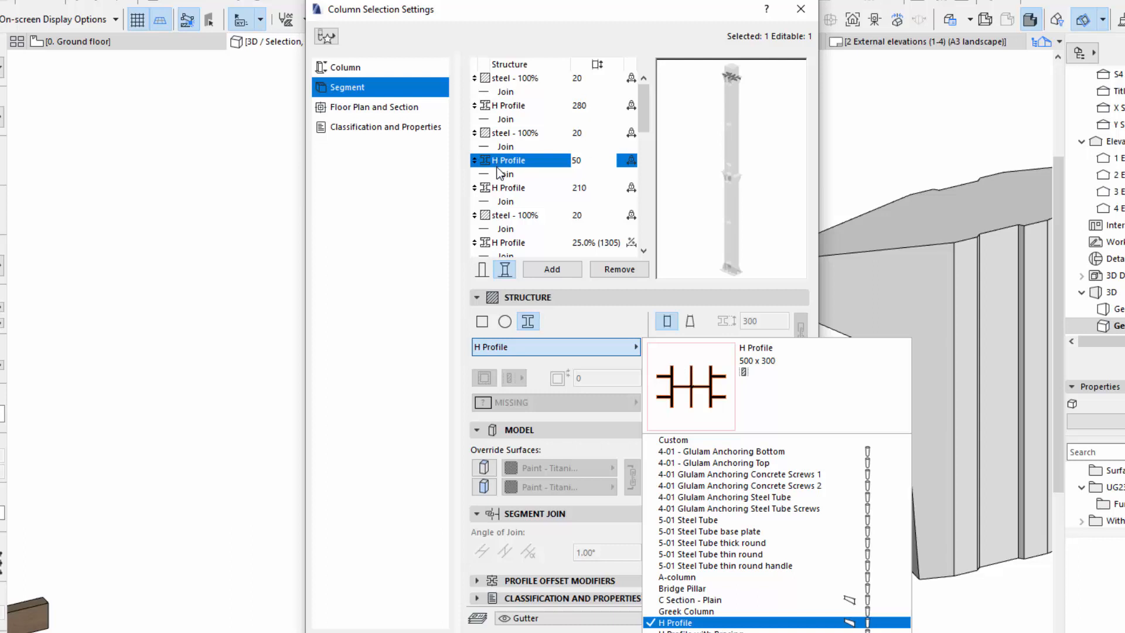
{"action": "left_click", "coordinate": [512, 187]}
{"action": "left_click", "coordinate": [515, 186]}
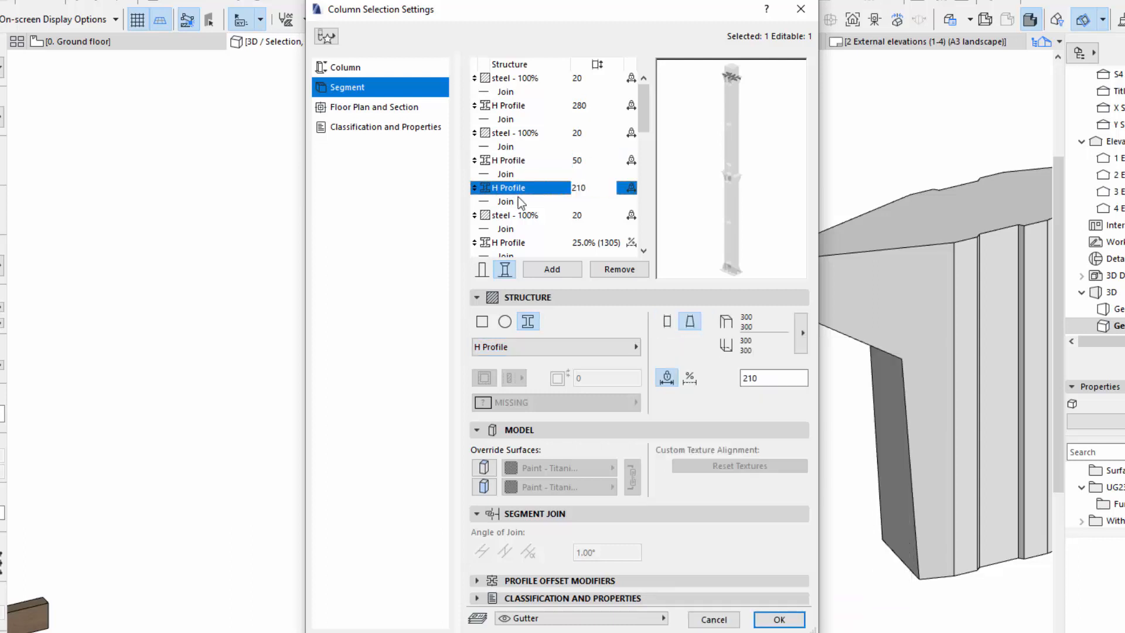
{"action": "left_click", "coordinate": [550, 353]}
{"action": "left_click", "coordinate": [762, 118]}
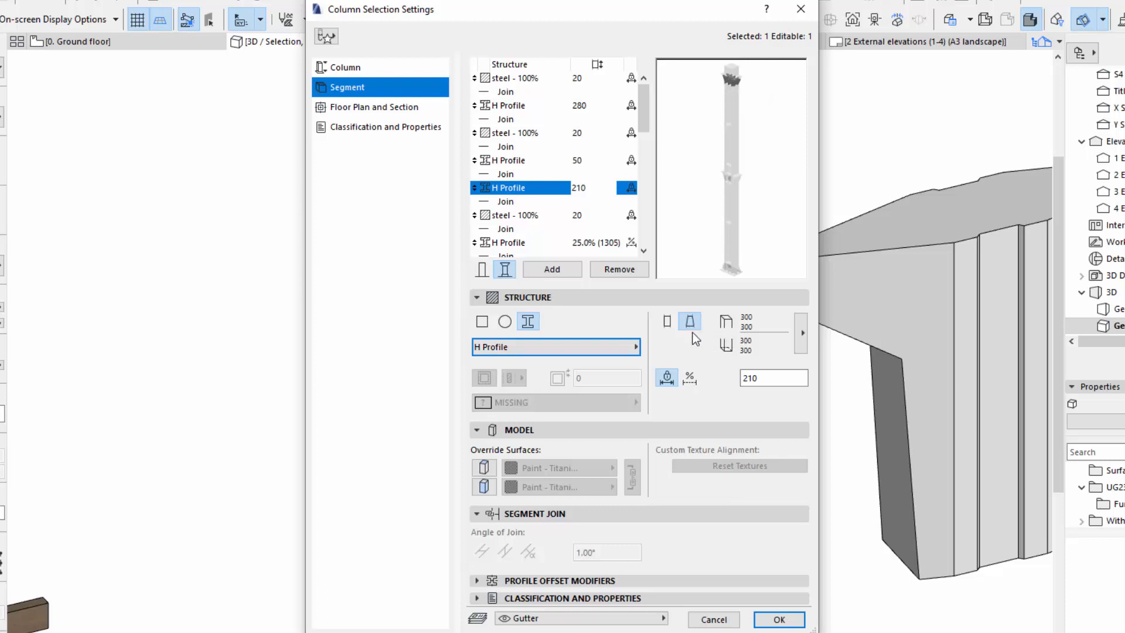
{"action": "left_click", "coordinate": [777, 619]}
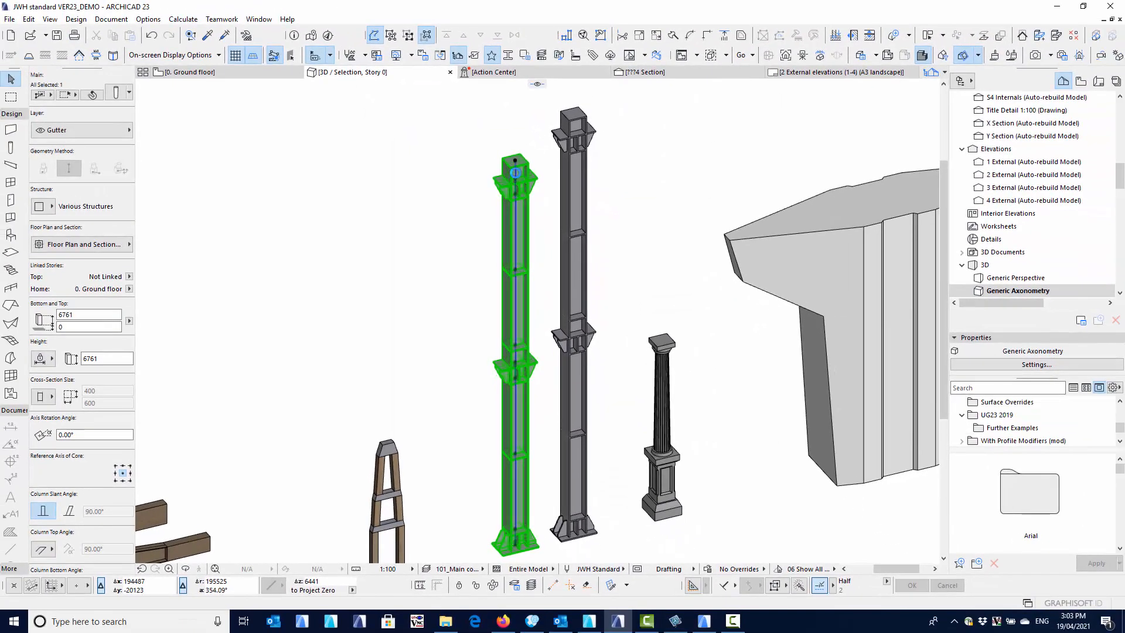
Examine the bracket and plates at the top of the steel column in close-up, with the column deselected.
{"action": "scroll", "coordinate": [496, 246], "scroll_direction": "up", "scroll_amount": 5}
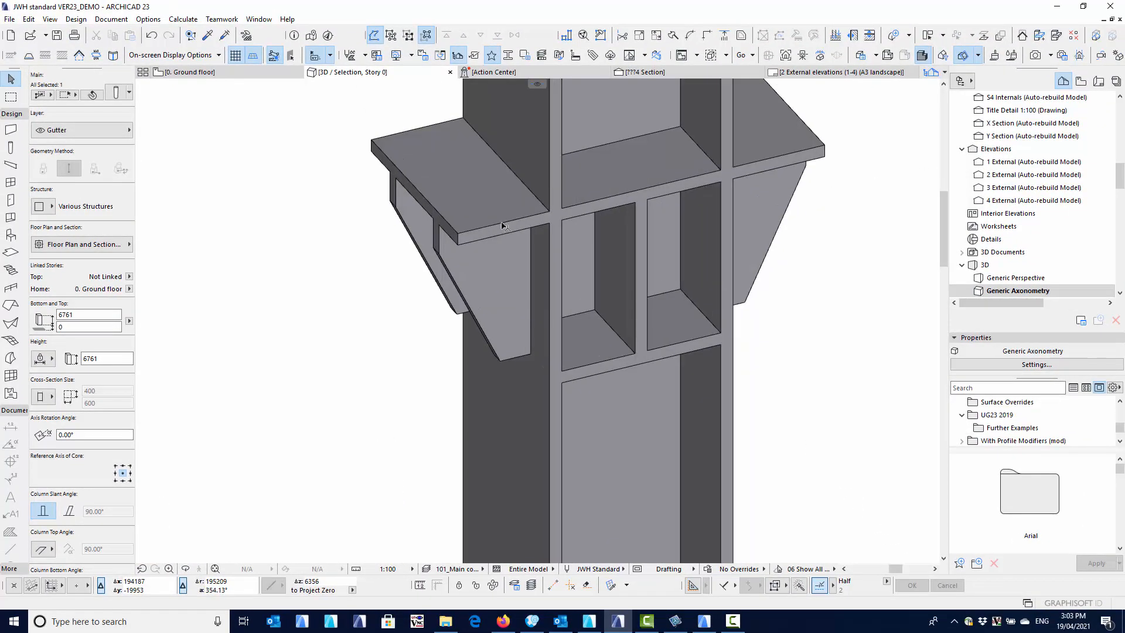
{"action": "middle_click_drag", "start_coordinate": [504, 262], "coordinate": [492, 263]}
{"action": "middle_click_drag", "start_coordinate": [500, 186], "coordinate": [497, 266]}
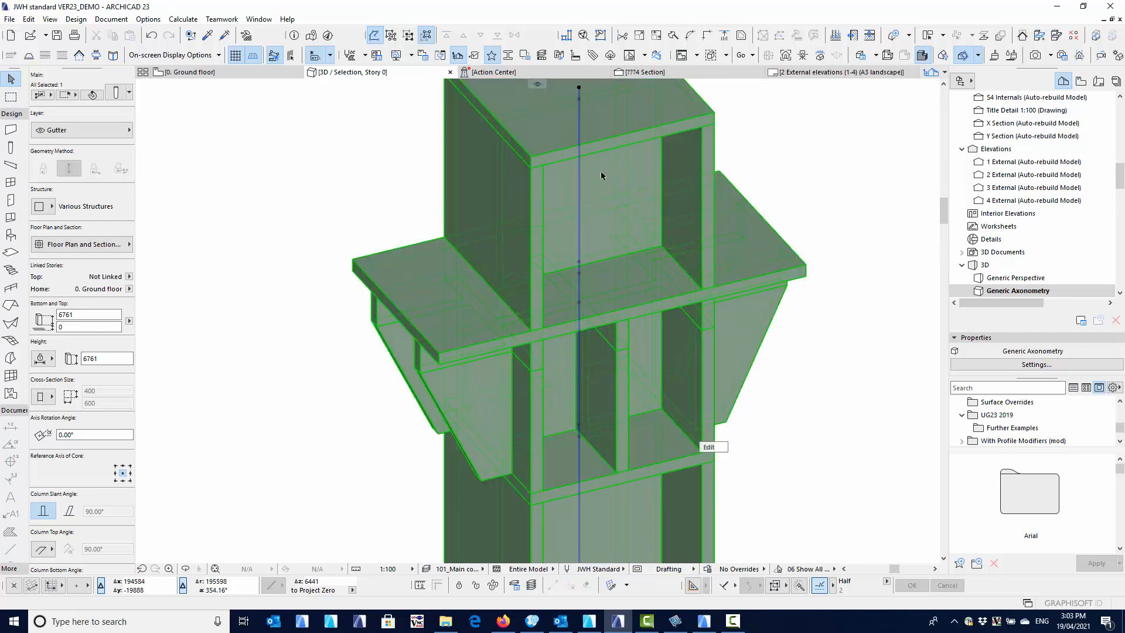
{"action": "left_click", "coordinate": [384, 167]}
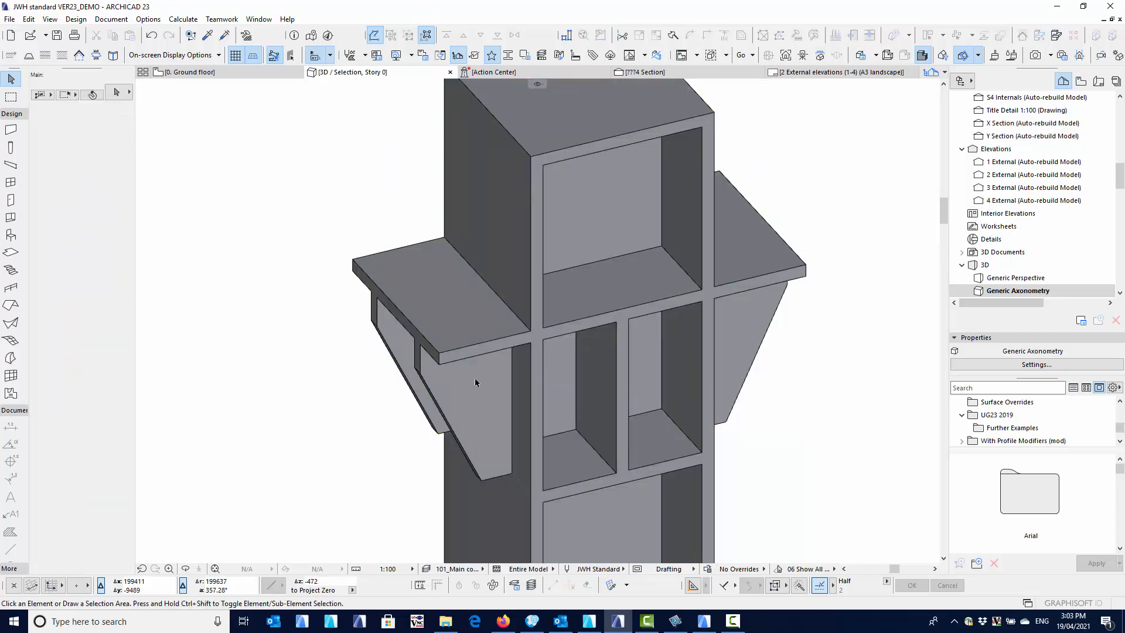
Select the shorter steel column, examine its top bracket segments from the front and from above, and deselect it.
{"action": "left_click", "coordinate": [422, 381]}
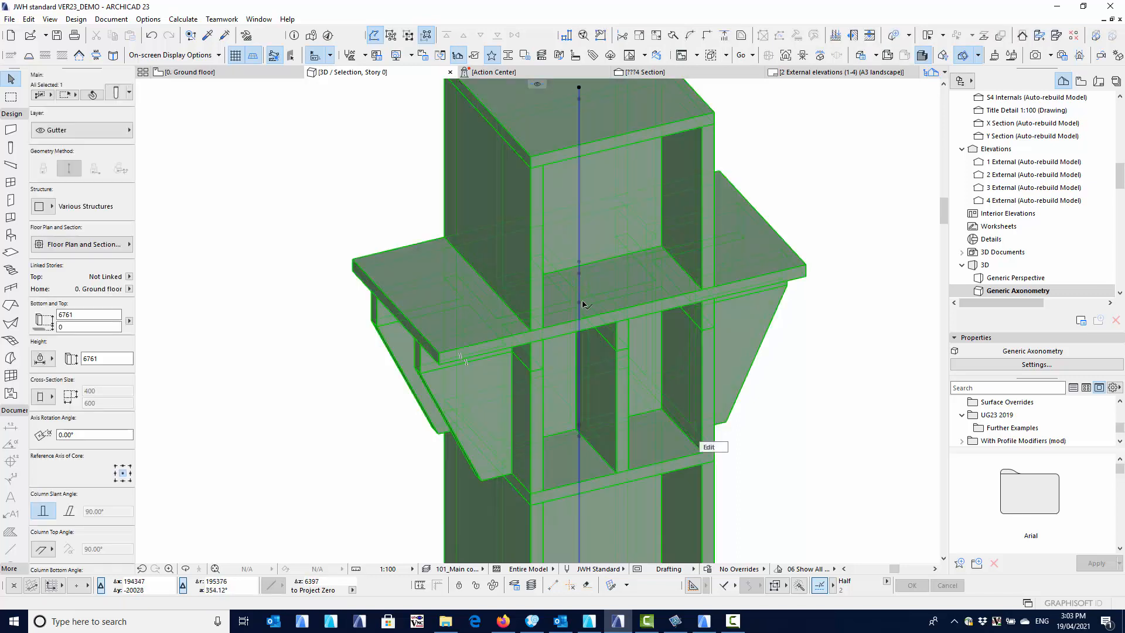
{"action": "scroll", "coordinate": [599, 408], "scroll_direction": "down", "scroll_amount": 5}
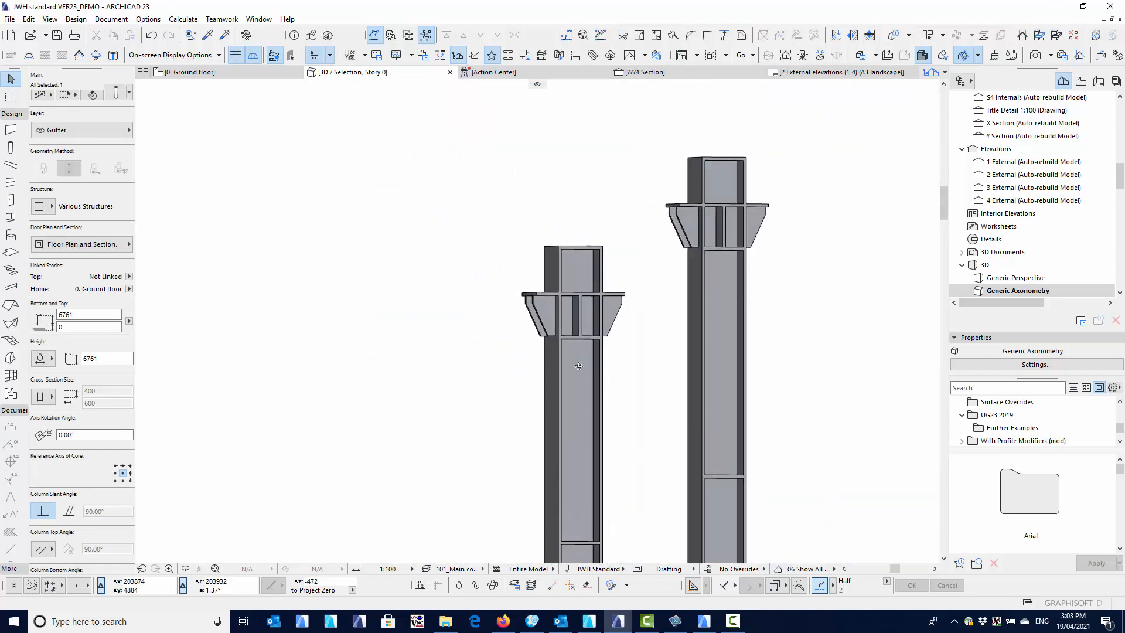
{"action": "scroll", "coordinate": [571, 305], "scroll_direction": "up", "scroll_amount": 5}
{"action": "scroll", "coordinate": [571, 305], "scroll_direction": "up", "scroll_amount": 1}
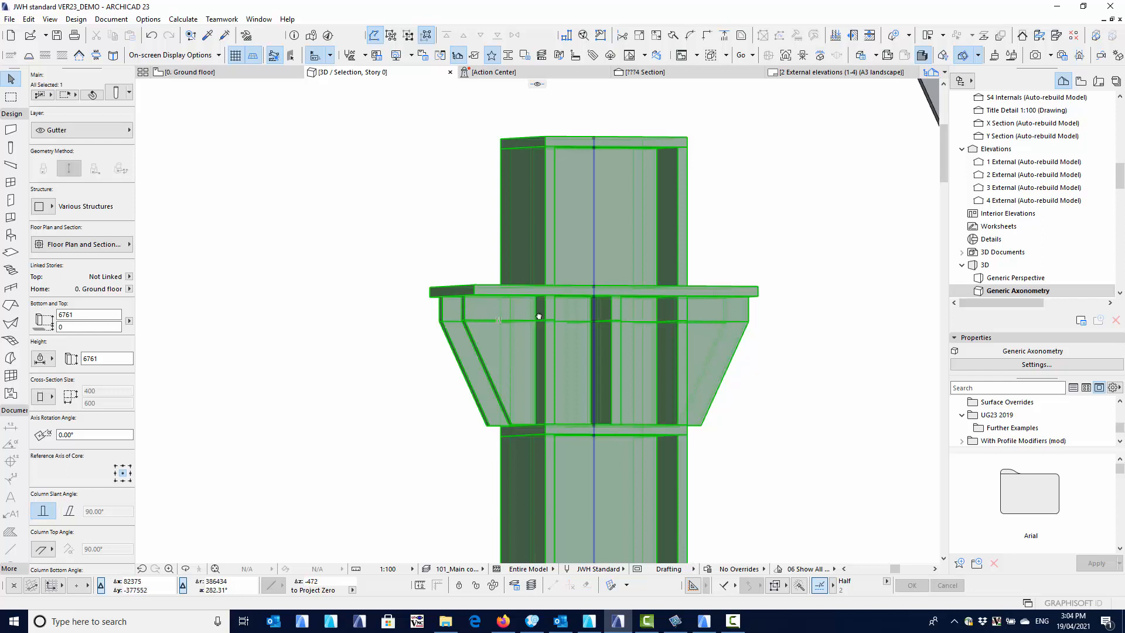
{"action": "middle_click_drag", "start_coordinate": [537, 314], "coordinate": [509, 312]}
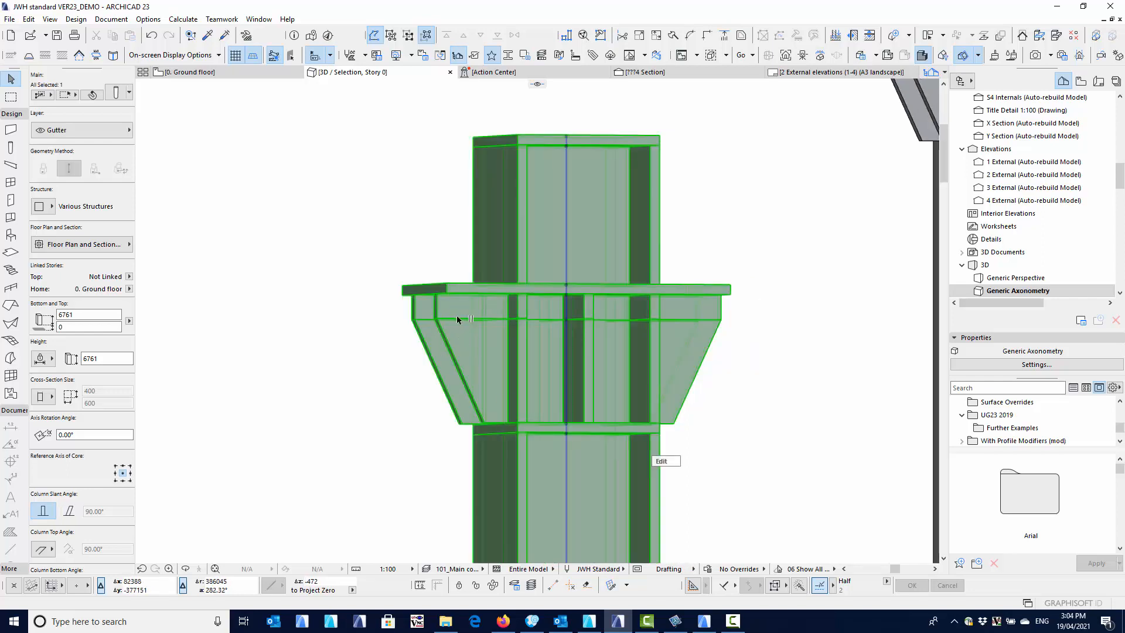
{"action": "middle_click_drag", "start_coordinate": [495, 426], "coordinate": [363, 318], "text": "shift"}
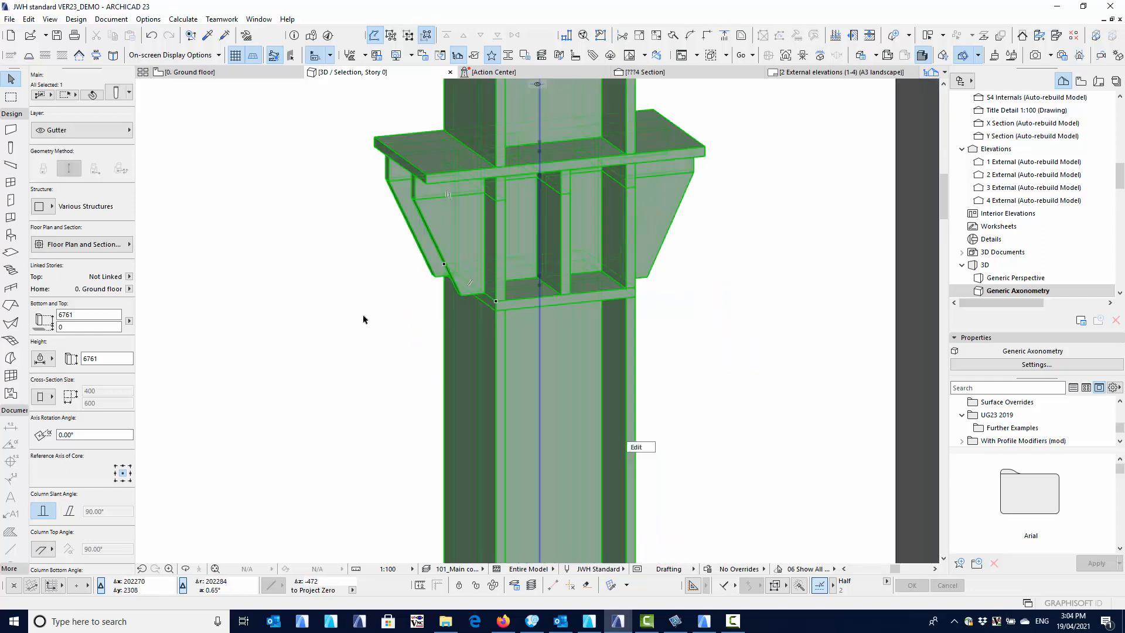
{"action": "left_click", "coordinate": [371, 326]}
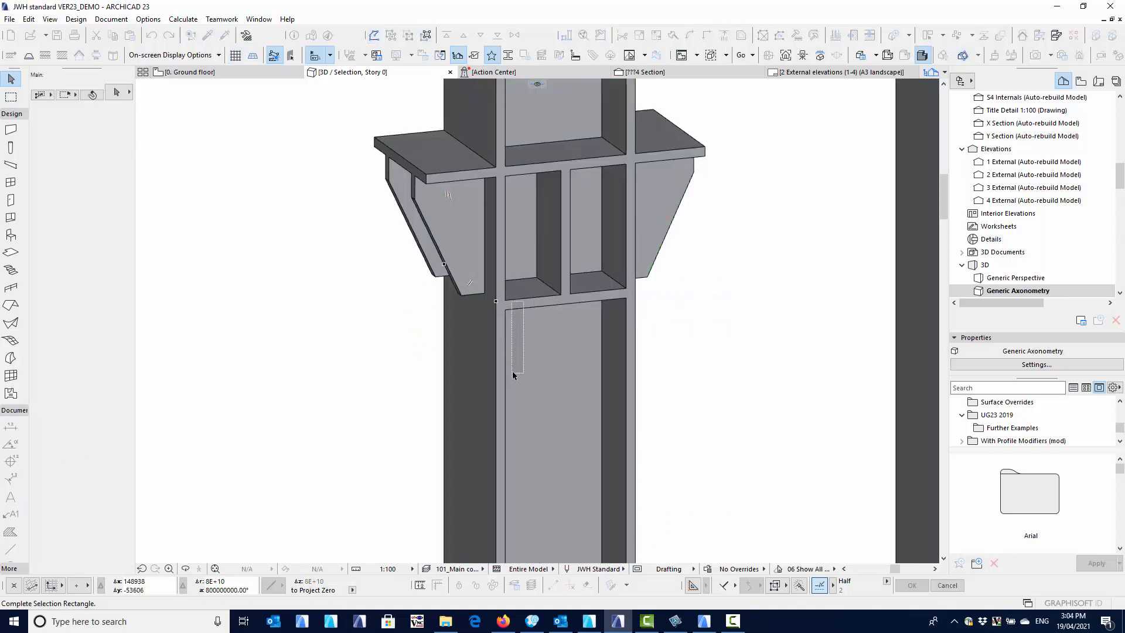
Examine the shorter steel column downward from its top bracket past the middle bracket to the base plate.
{"action": "middle_click_drag", "start_coordinate": [546, 348], "coordinate": [540, 384], "text": "shift"}
{"action": "scroll", "coordinate": [538, 380], "scroll_direction": "down", "scroll_amount": 3}
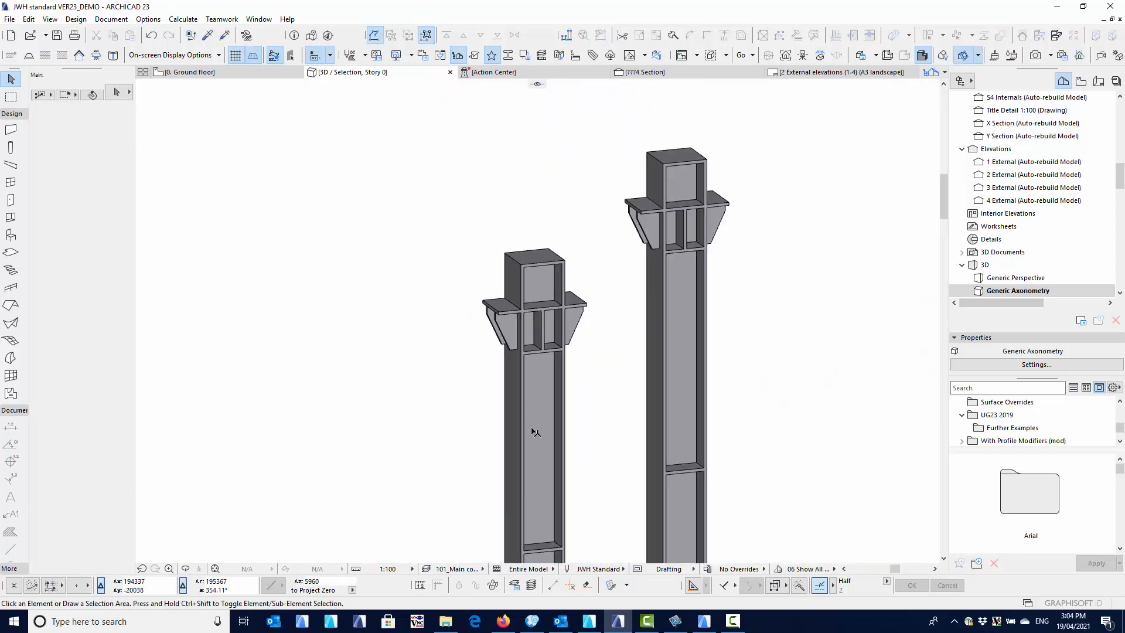
{"action": "middle_click_drag", "start_coordinate": [529, 468], "coordinate": [493, 290]}
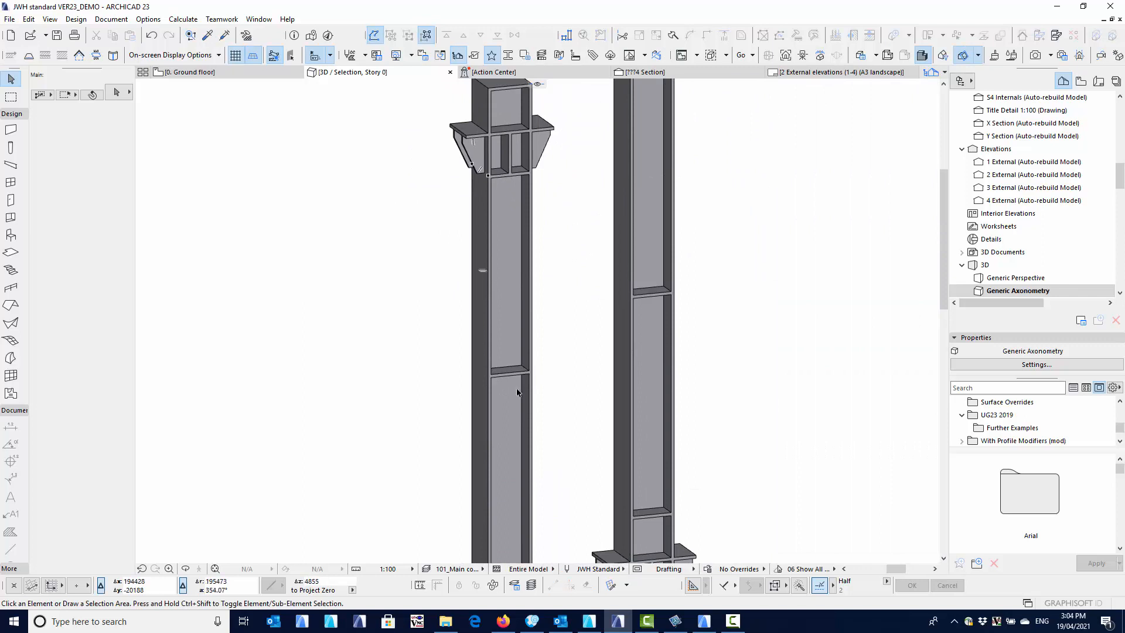
{"action": "middle_click_drag", "start_coordinate": [507, 419], "coordinate": [499, 309]}
{"action": "middle_click_drag", "start_coordinate": [494, 458], "coordinate": [480, 320]}
{"action": "scroll", "coordinate": [471, 356], "scroll_direction": "up", "scroll_amount": 3}
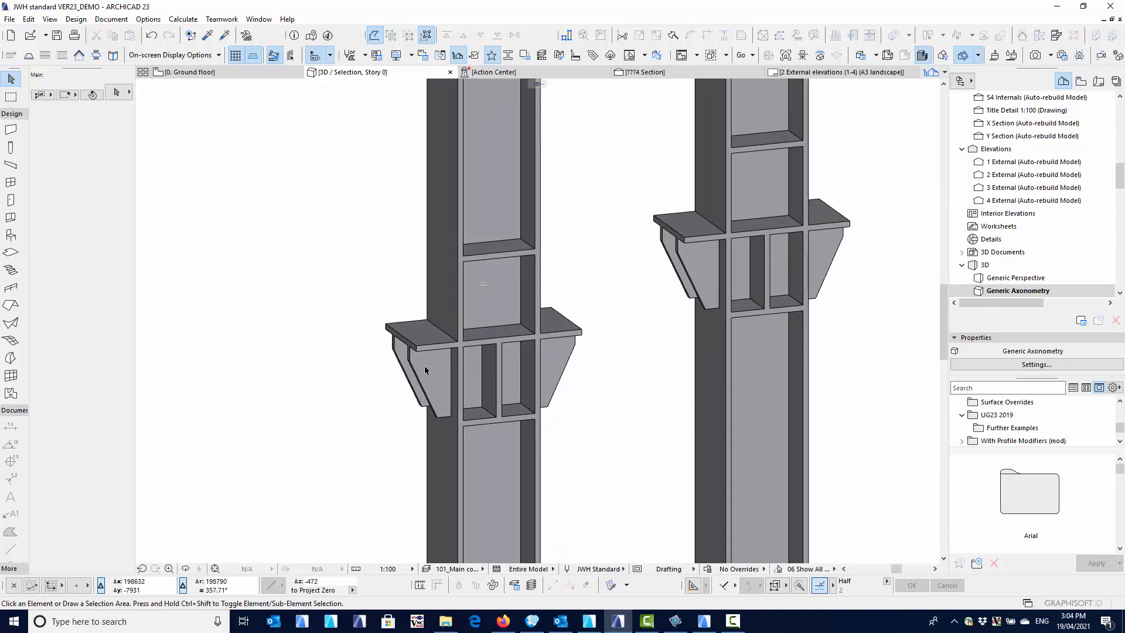
{"action": "scroll", "coordinate": [425, 369], "scroll_direction": "down", "scroll_amount": 6}
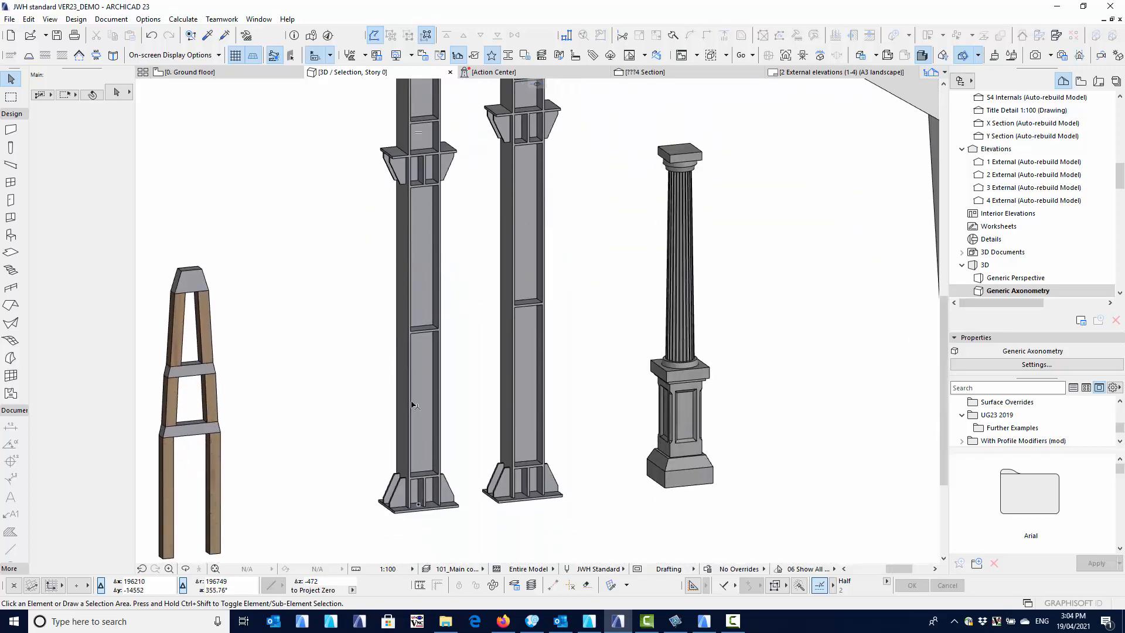
{"action": "middle_click_drag", "start_coordinate": [412, 410], "coordinate": [404, 335]}
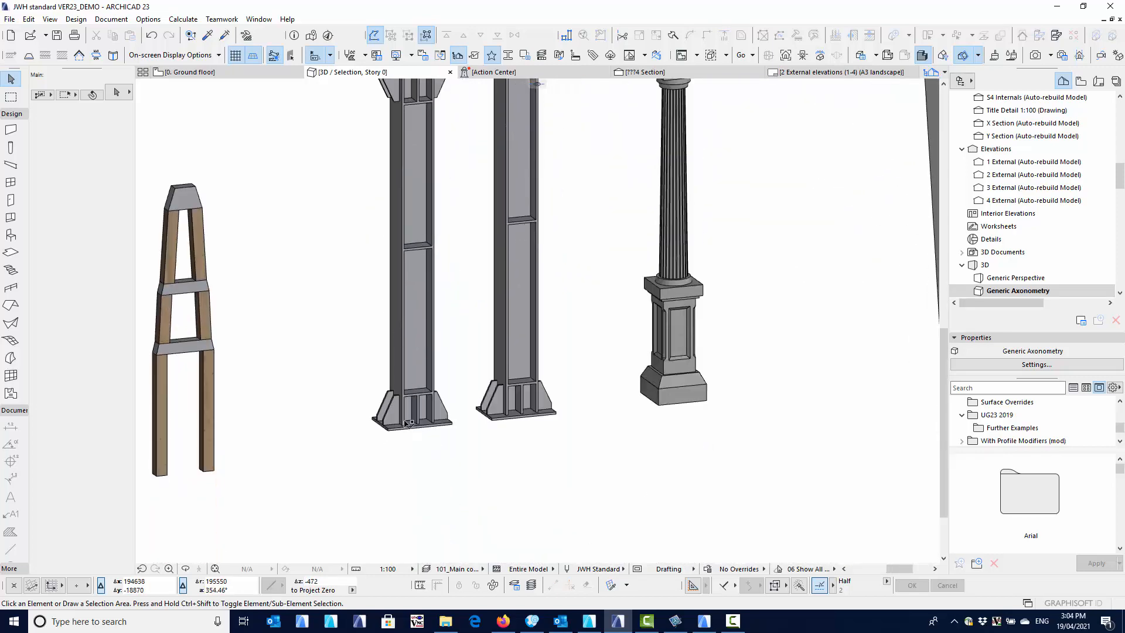
Select the classical fluted column and examine its segments from the shaft through the panelled pedestal to the base.
{"action": "scroll", "coordinate": [410, 428], "scroll_direction": "down", "scroll_amount": 4}
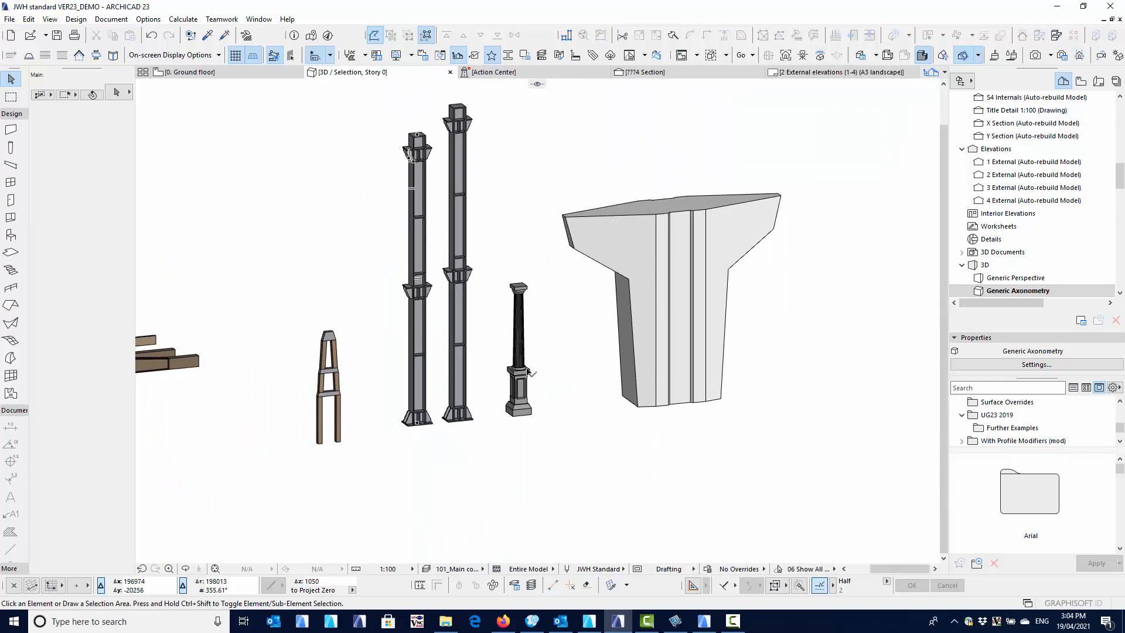
{"action": "left_click", "coordinate": [524, 375]}
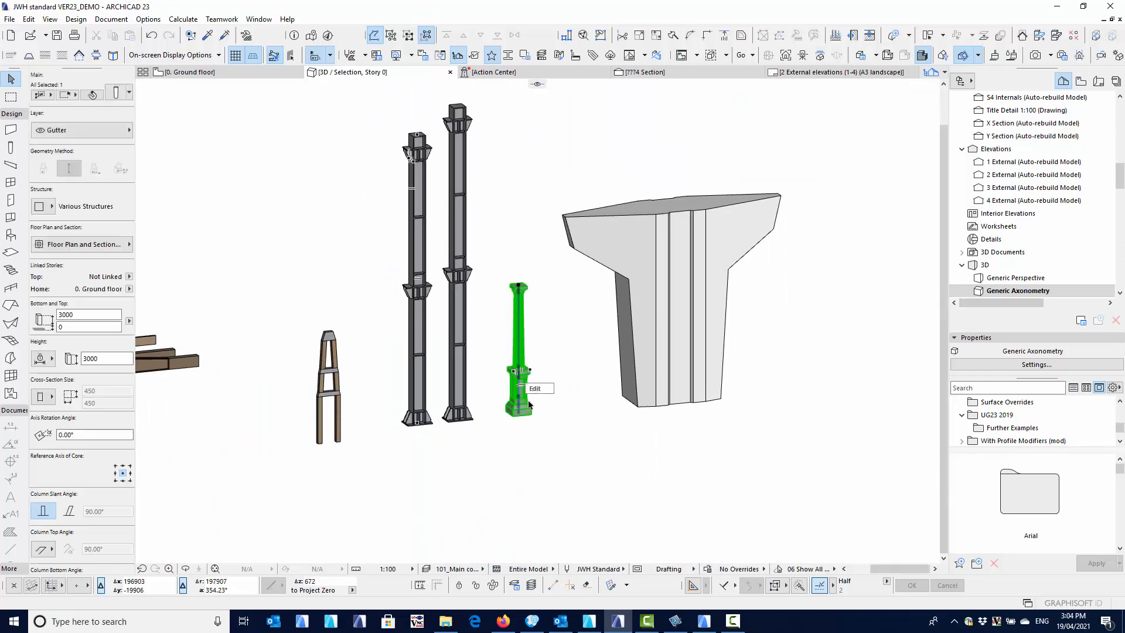
{"action": "middle_click_drag", "start_coordinate": [560, 395], "coordinate": [494, 398]}
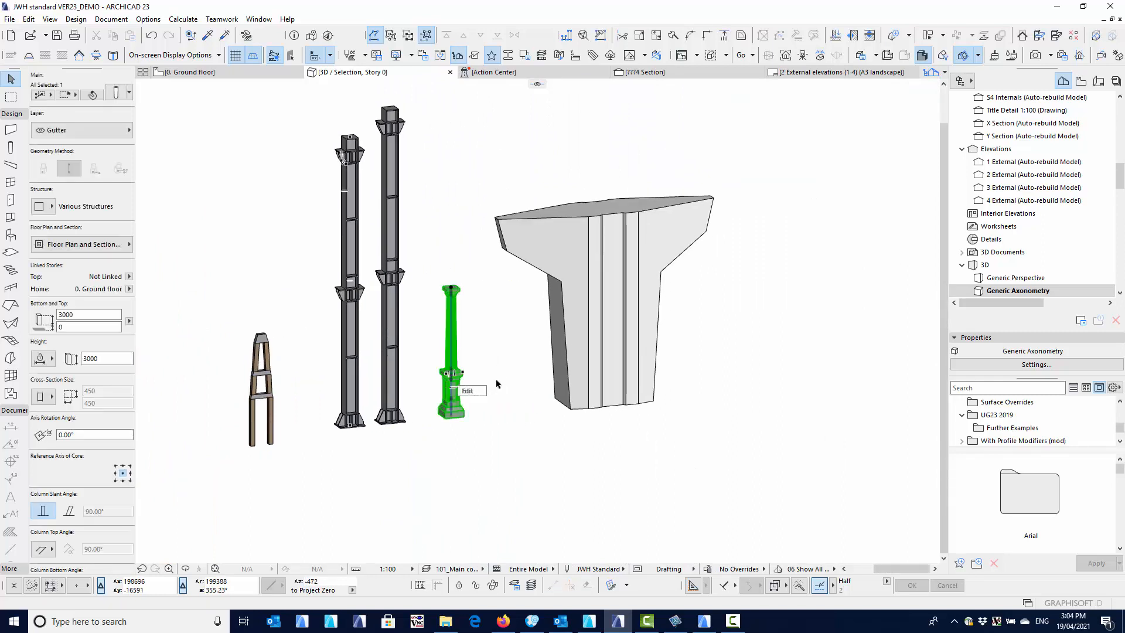
{"action": "scroll", "coordinate": [487, 386], "scroll_direction": "up", "scroll_amount": 6}
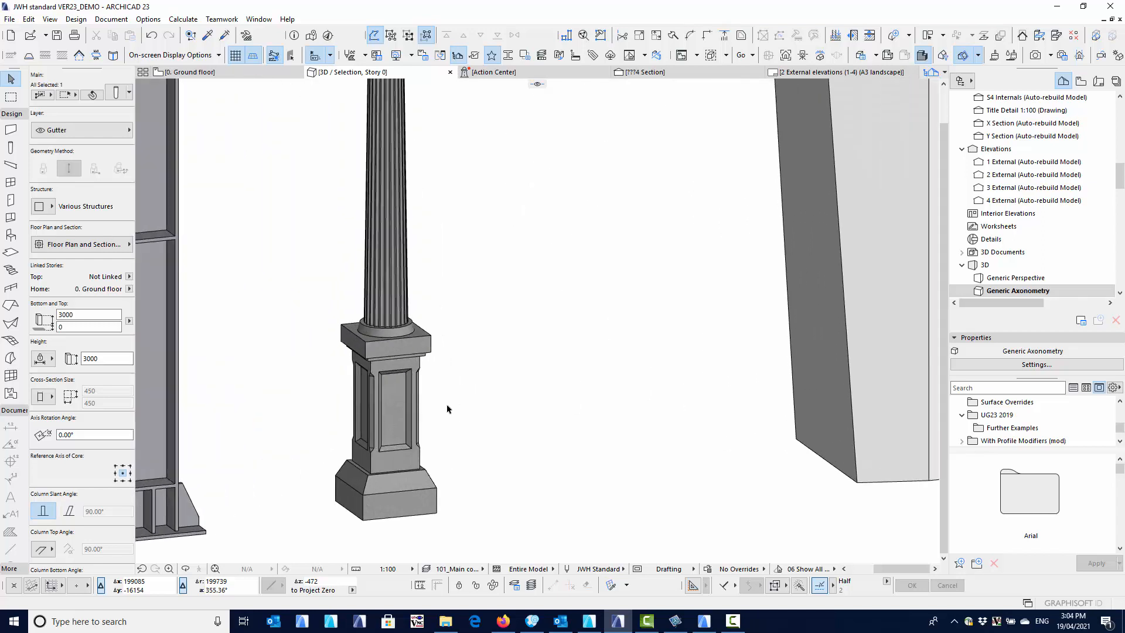
{"action": "middle_click_drag", "start_coordinate": [420, 374], "coordinate": [459, 353], "text": "shift"}
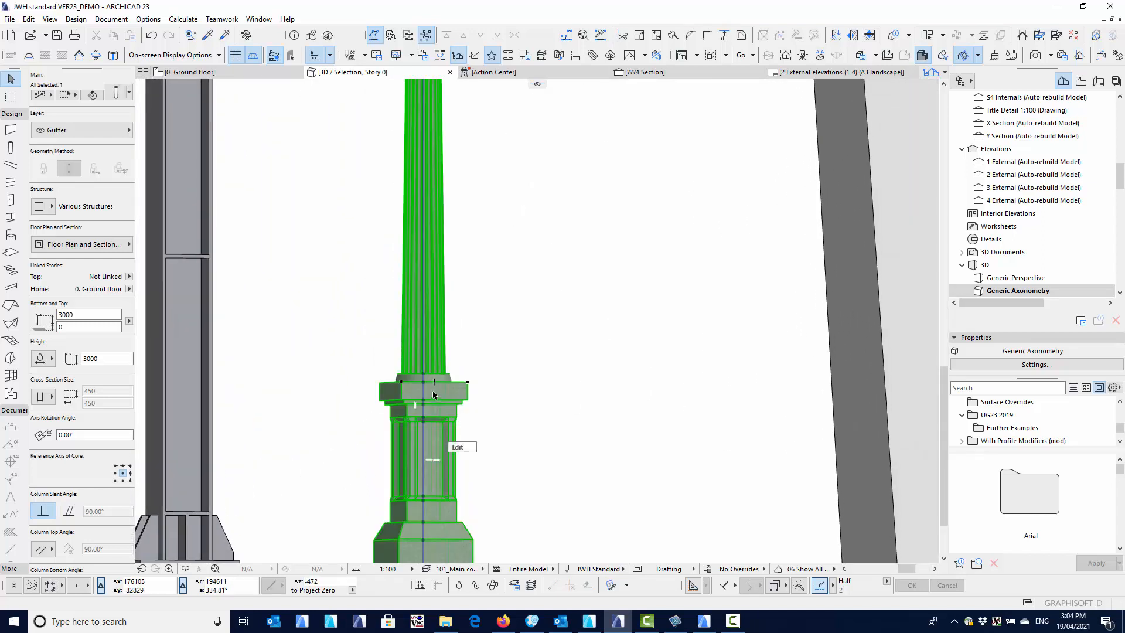
{"action": "scroll", "coordinate": [422, 405], "scroll_direction": "up", "scroll_amount": 4}
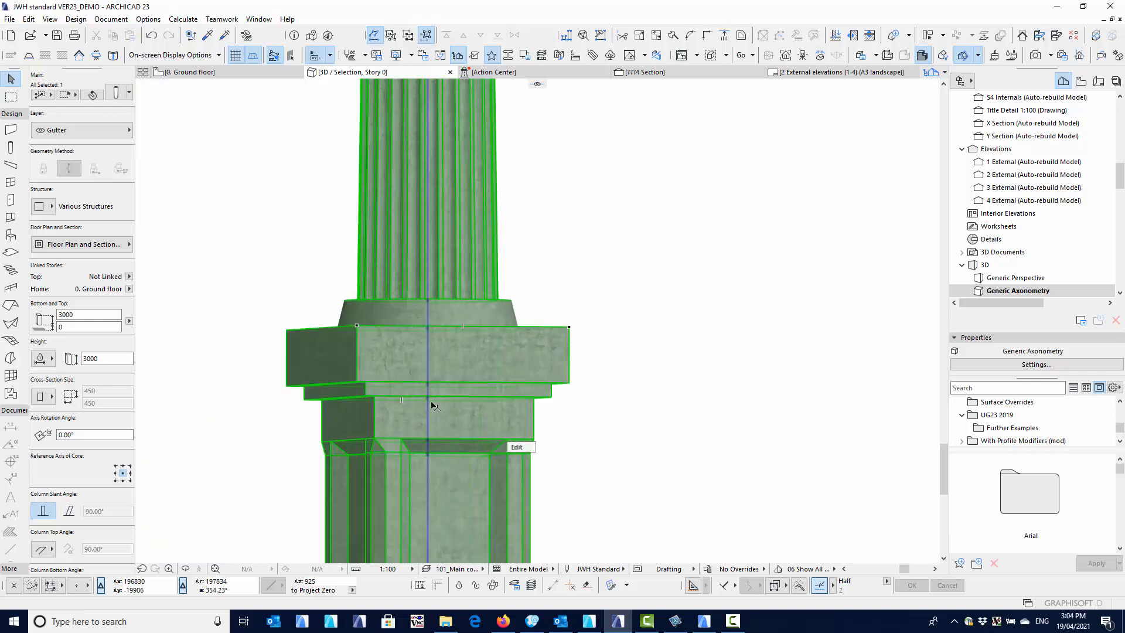
{"action": "middle_click_drag", "start_coordinate": [432, 406], "coordinate": [442, 301]}
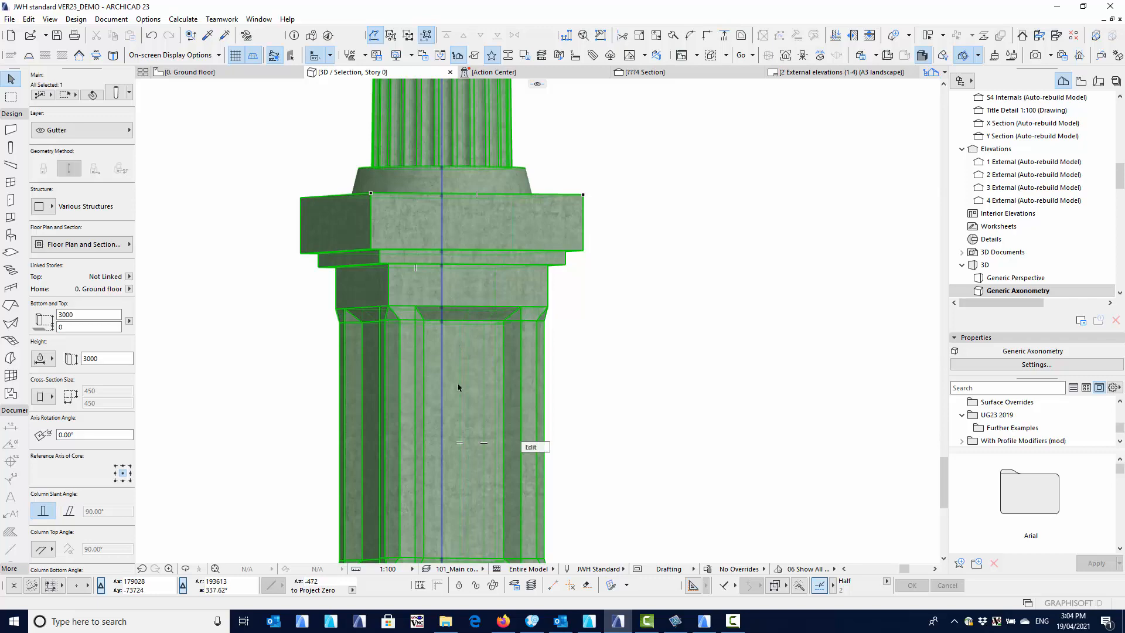
{"action": "middle_click_drag", "start_coordinate": [464, 419], "coordinate": [434, 255]}
{"action": "scroll", "coordinate": [427, 395], "scroll_direction": "down", "scroll_amount": 2}
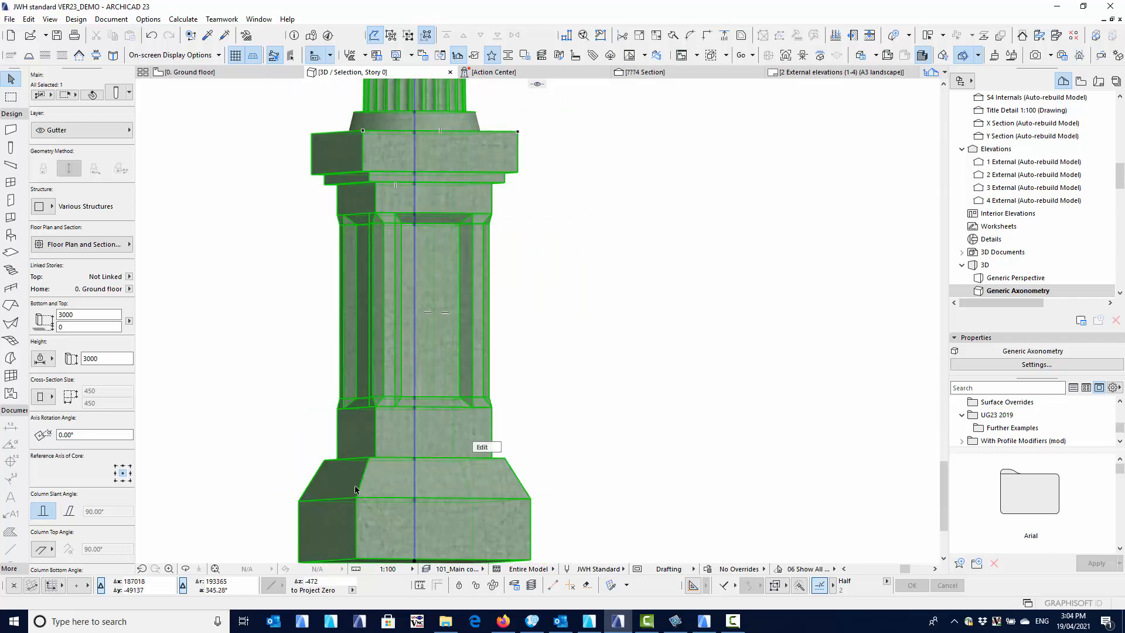
{"action": "scroll", "coordinate": [522, 347], "scroll_direction": "down", "scroll_amount": 4}
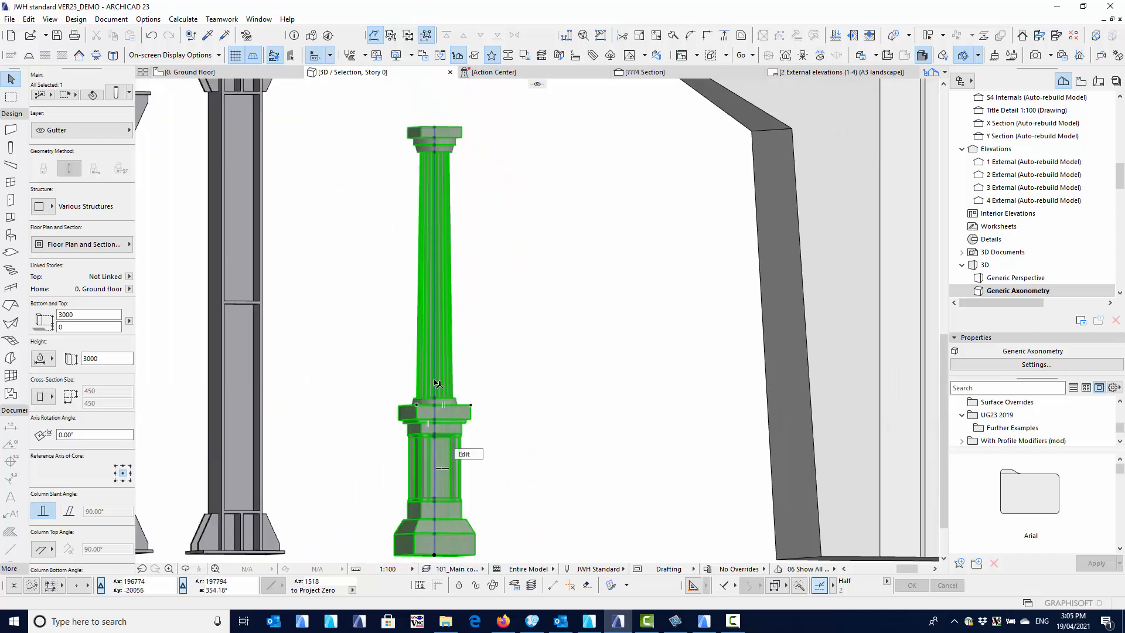
Select the Bridge Pillar column, examine its tapered segments from above and from the front, and deselect it.
{"action": "scroll", "coordinate": [567, 339], "scroll_direction": "down", "scroll_amount": 3}
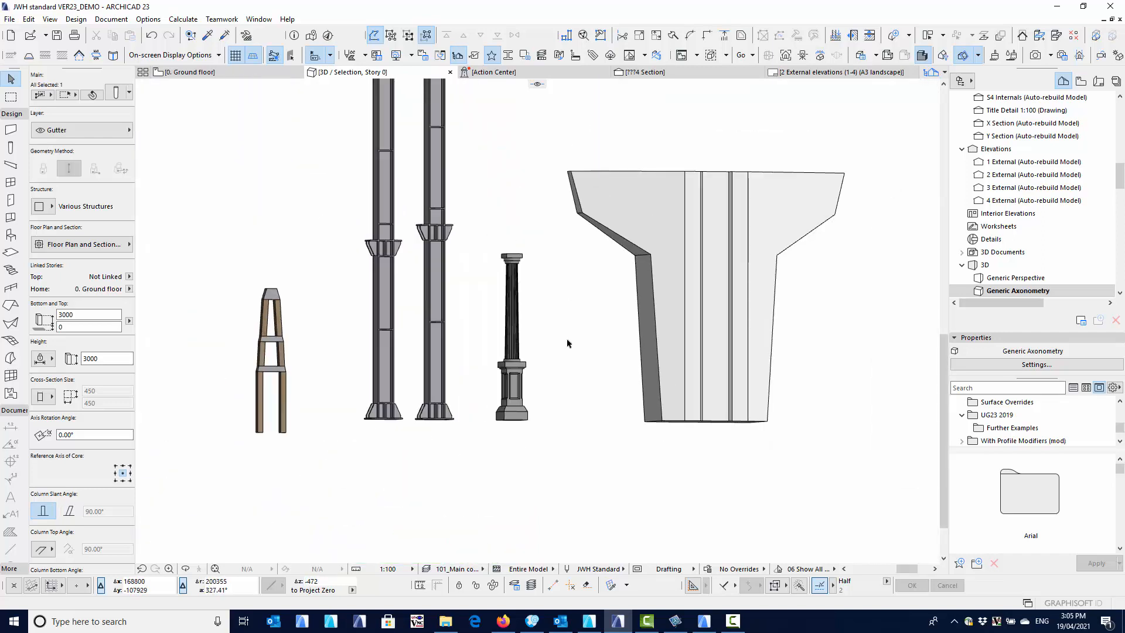
{"action": "middle_click_drag", "start_coordinate": [568, 340], "coordinate": [457, 520], "text": "shift"}
{"action": "left_click_drag", "start_coordinate": [514, 237], "coordinate": [681, 354]}
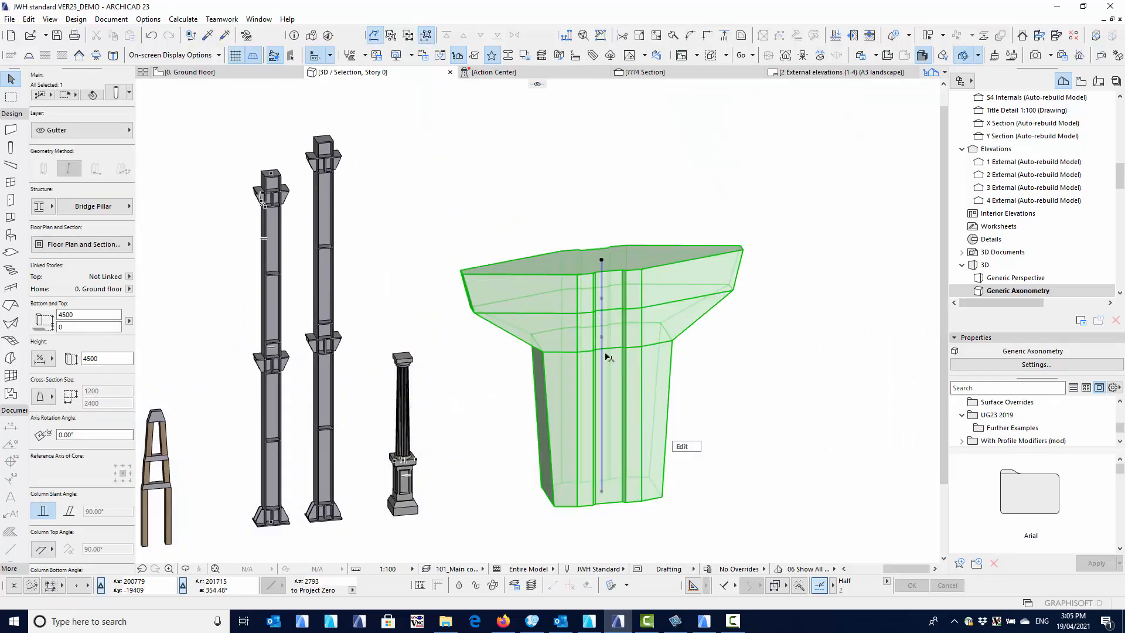
{"action": "middle_click_drag", "start_coordinate": [605, 359], "coordinate": [507, 275], "text": "shift"}
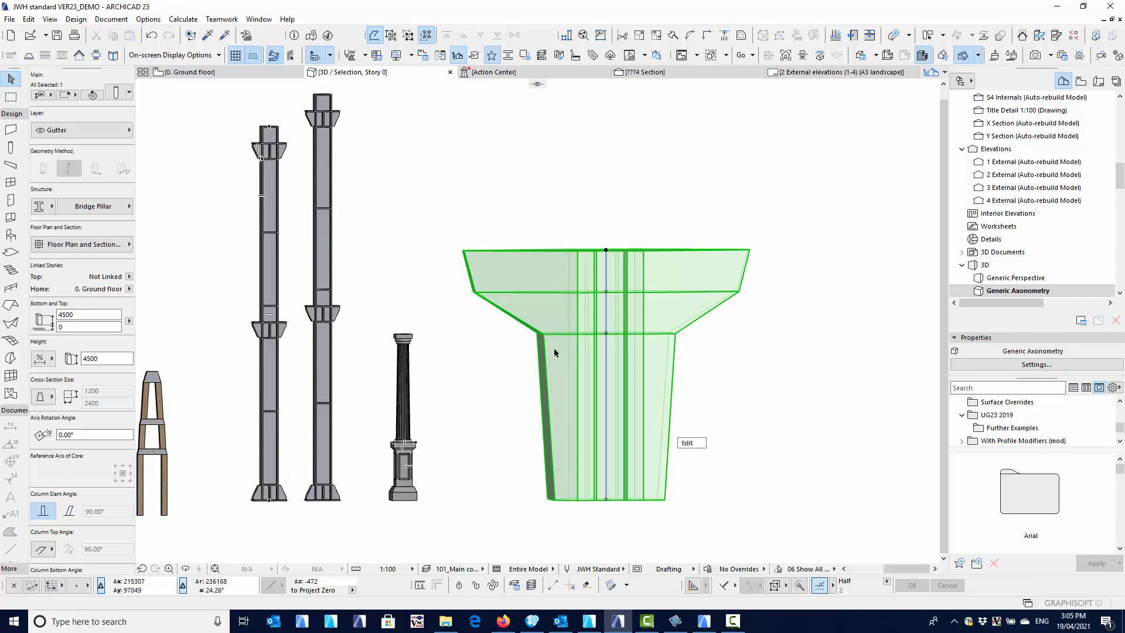
{"action": "middle_click_drag", "start_coordinate": [518, 463], "coordinate": [520, 455], "text": "shift"}
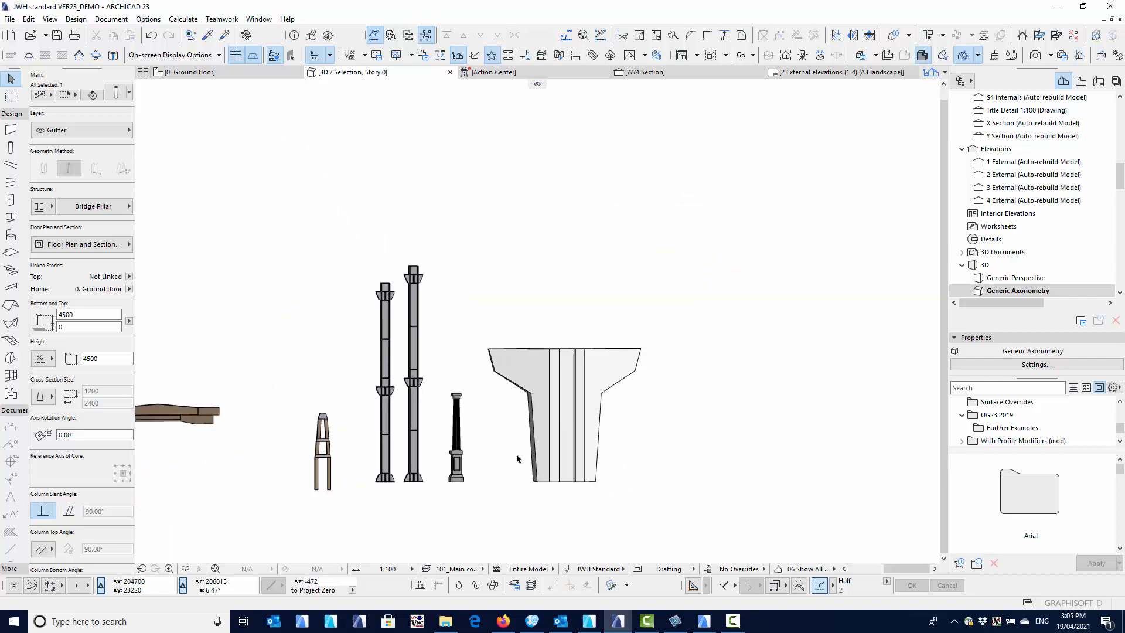
{"action": "mouse_move", "coordinate": [522, 282]}
{"action": "middle_mouse_down", "text": "shift"}
{"action": "mouse_move", "coordinate": [527, 306]}
{"action": "mouse_move", "coordinate": [519, 294]}
{"action": "middle_mouse_up", "text": "shift"}
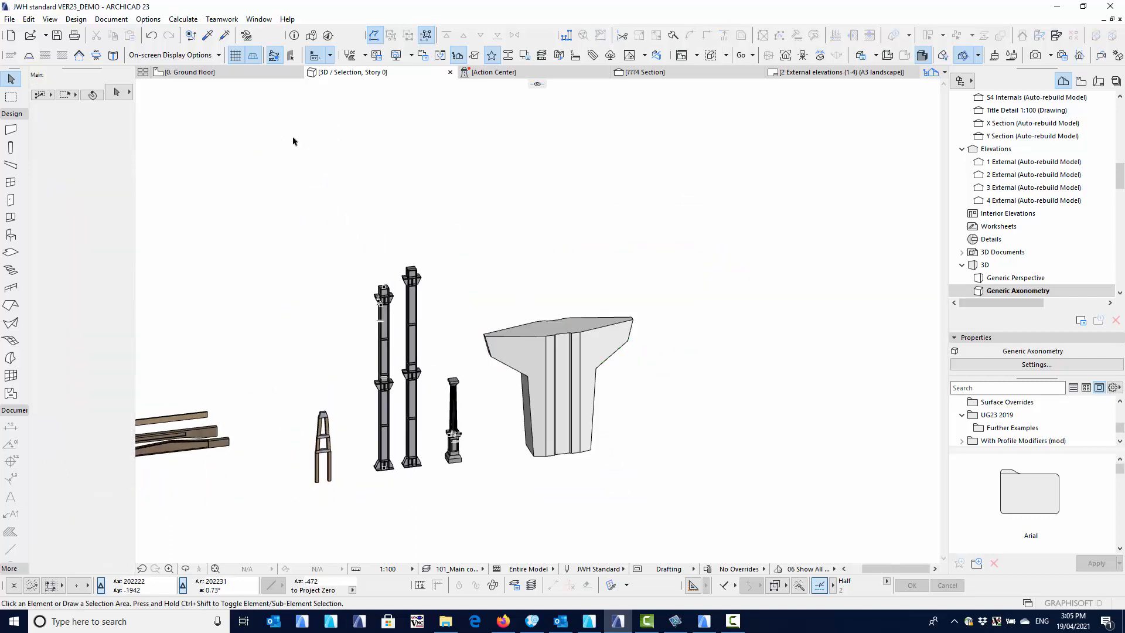